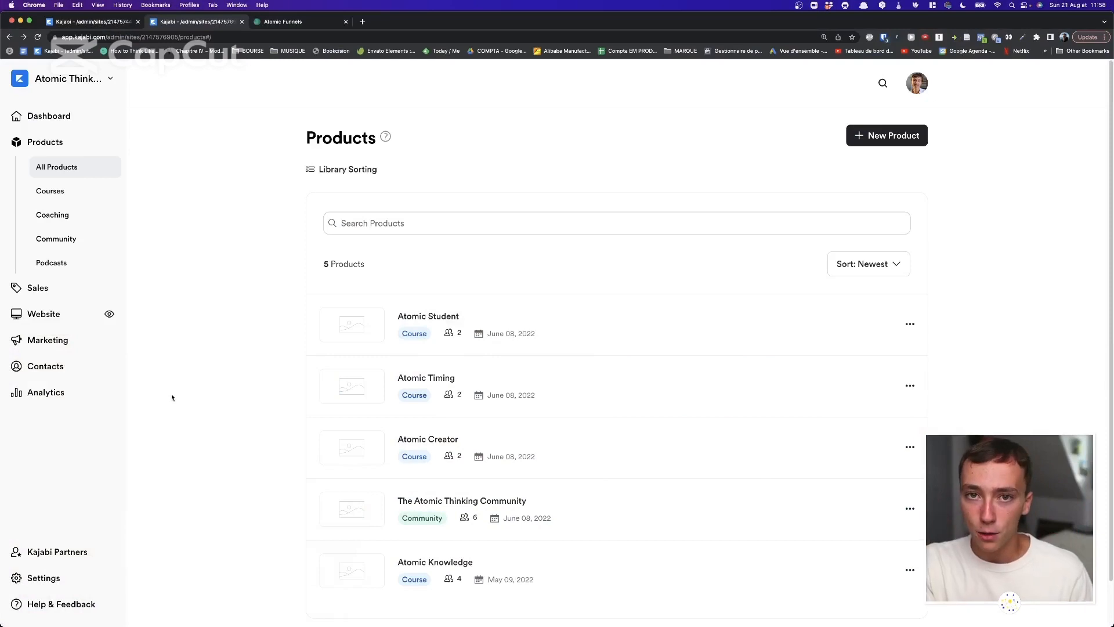
Open the New Product screen, then close it without creating anything.
scroll(517, 294, "down", 2)
scroll(524, 214, "up", 3)
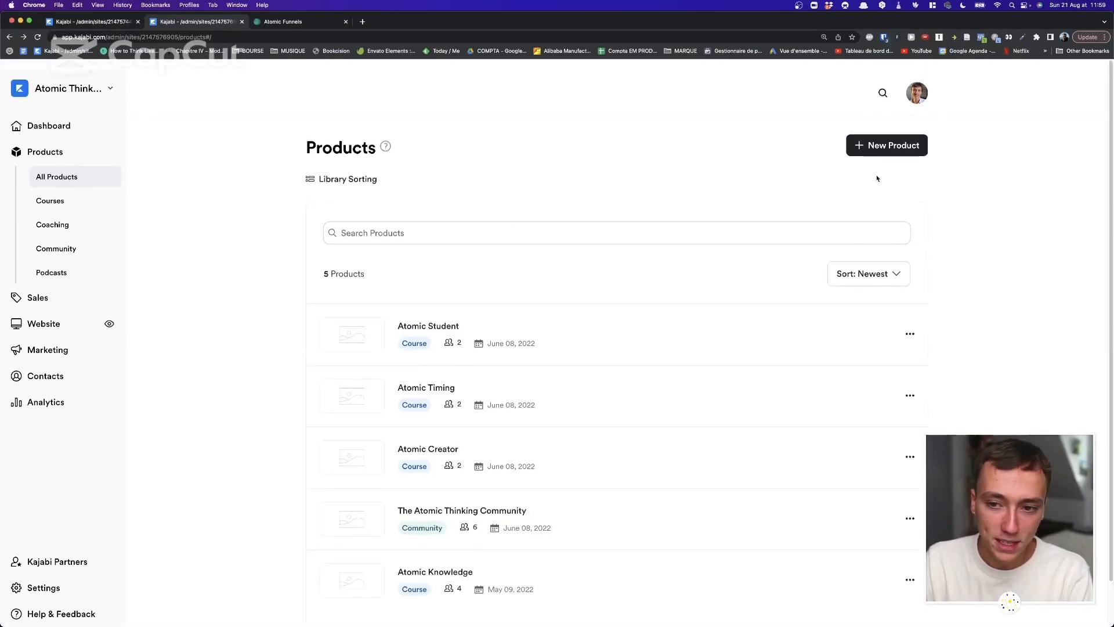
left_click(876, 152)
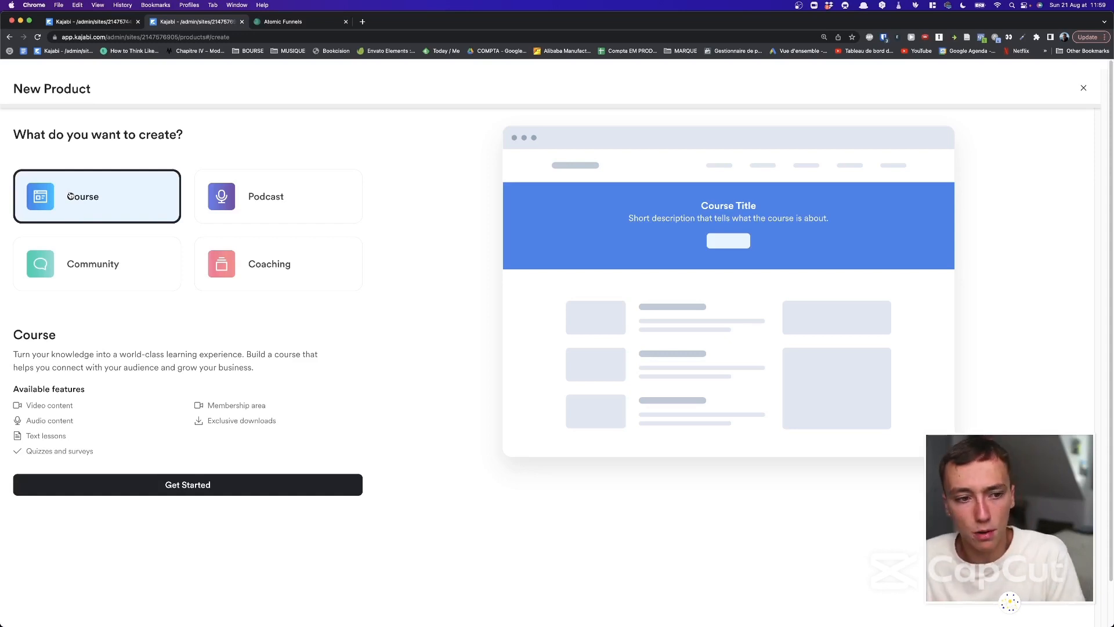
left_click(1082, 88)
scroll(519, 369, "down", 2)
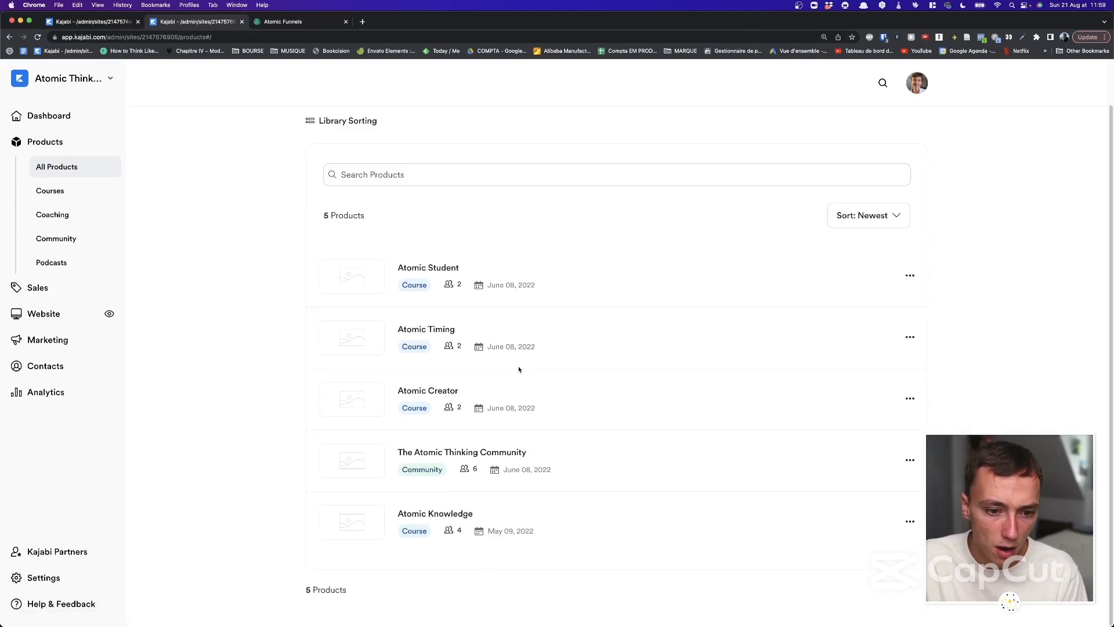
Open Atomic Creator through its ••• menu > Edit Details and view its course outline.
left_click(909, 398)
left_click(865, 447)
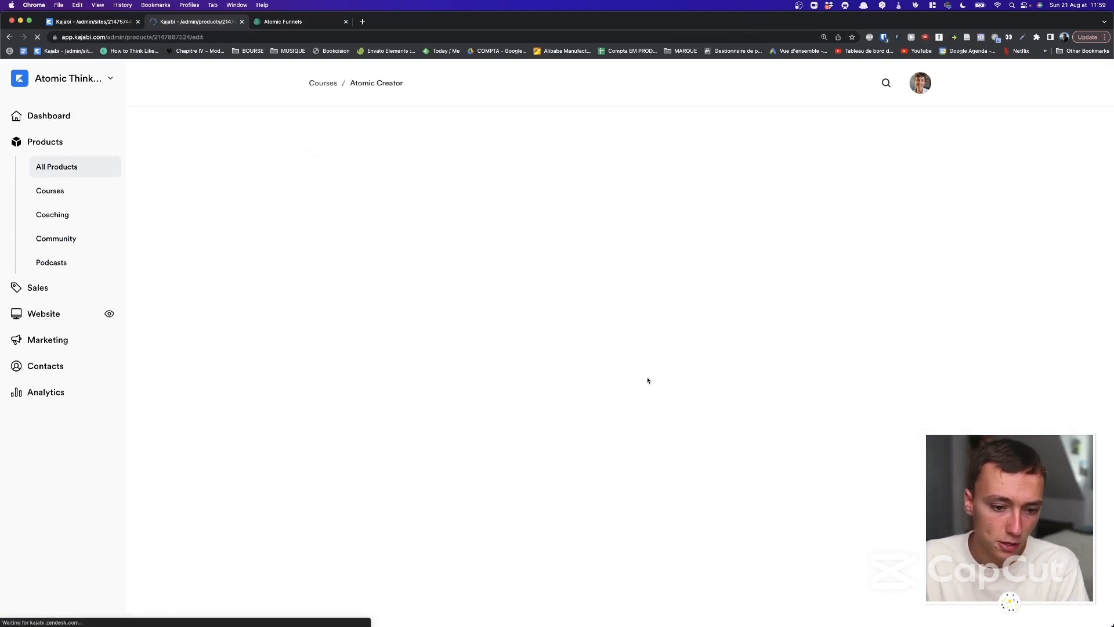
scroll(485, 288, "down", 1)
left_click(402, 145)
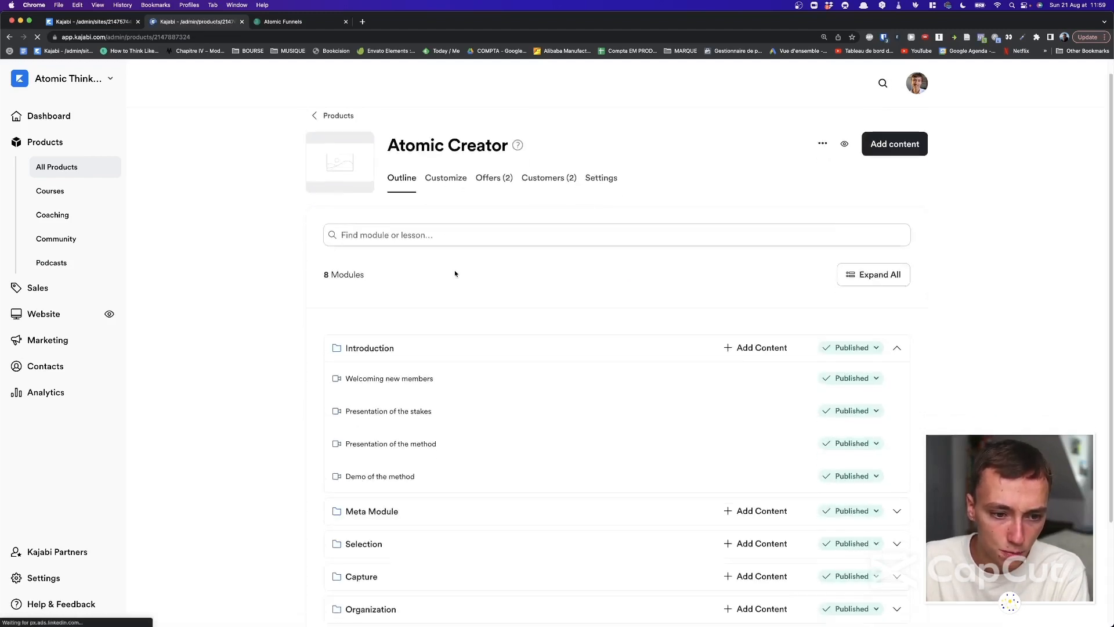
scroll(455, 272, "down", 3)
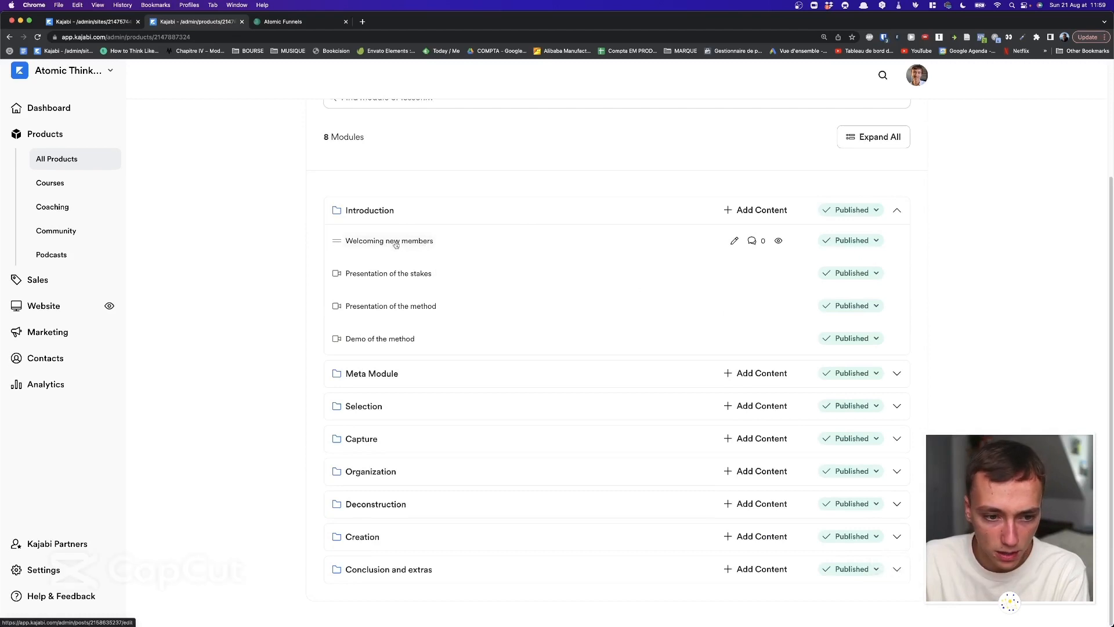
Review the Welcoming new members lesson, then go back to the Atomic Creator outline.
left_click(395, 243)
scroll(406, 235, "down", 3)
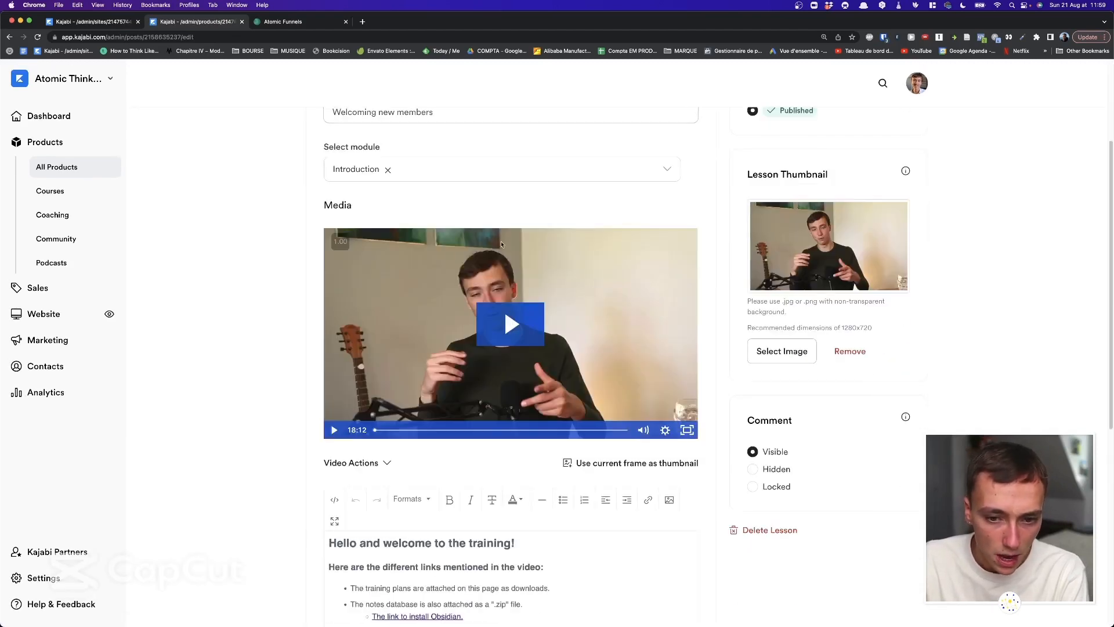
scroll(372, 312, "down", 5)
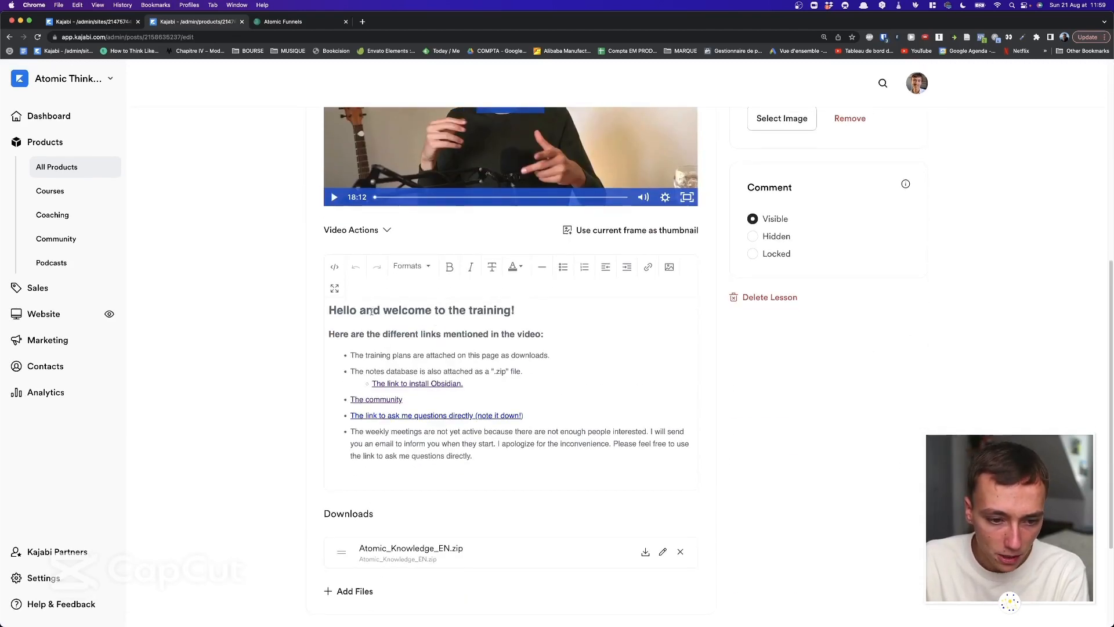
scroll(412, 336, "down", 3)
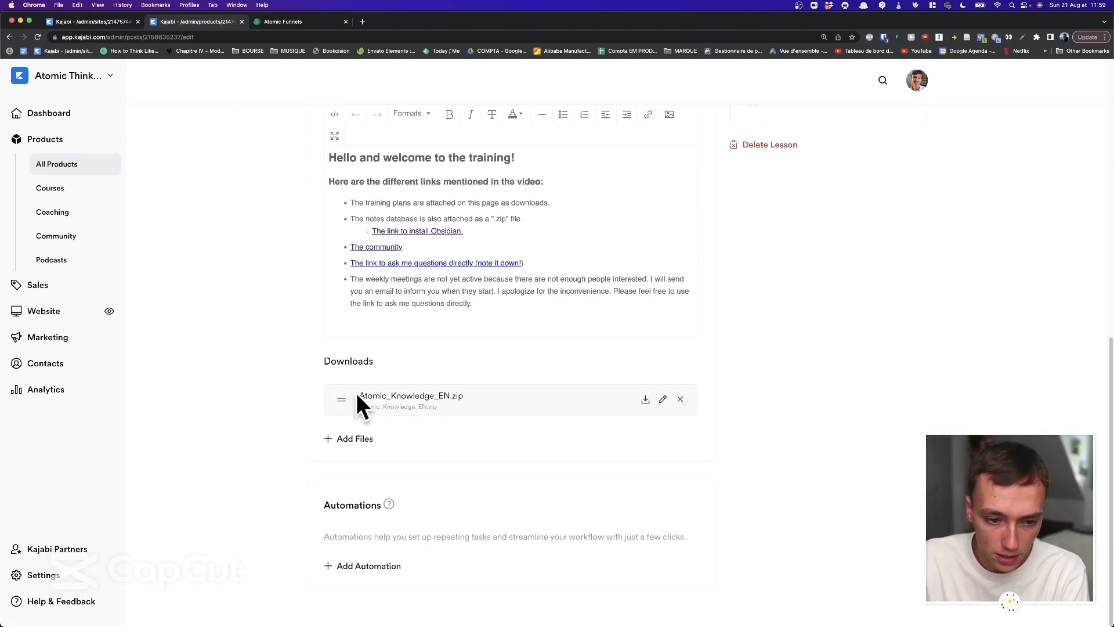
scroll(377, 387, "up", 8)
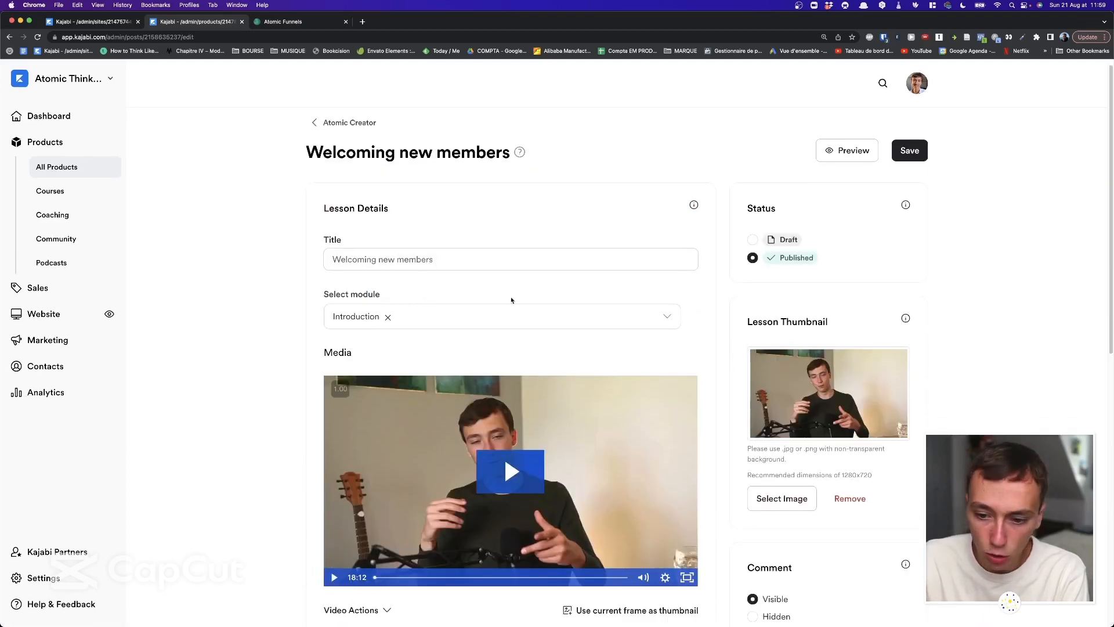
left_click(351, 123)
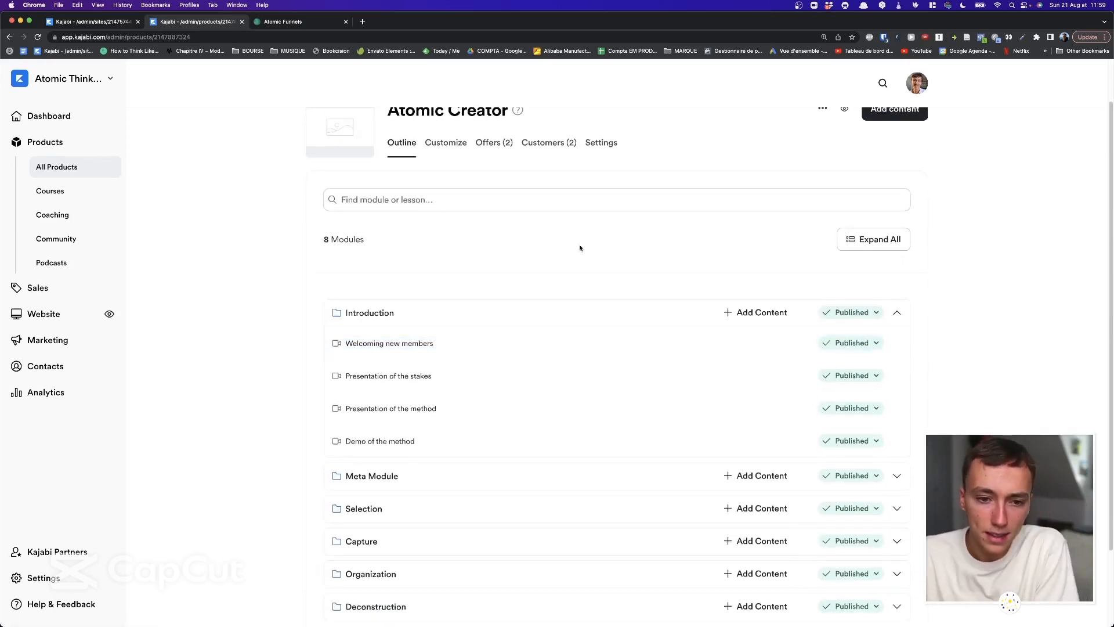
left_click(883, 118)
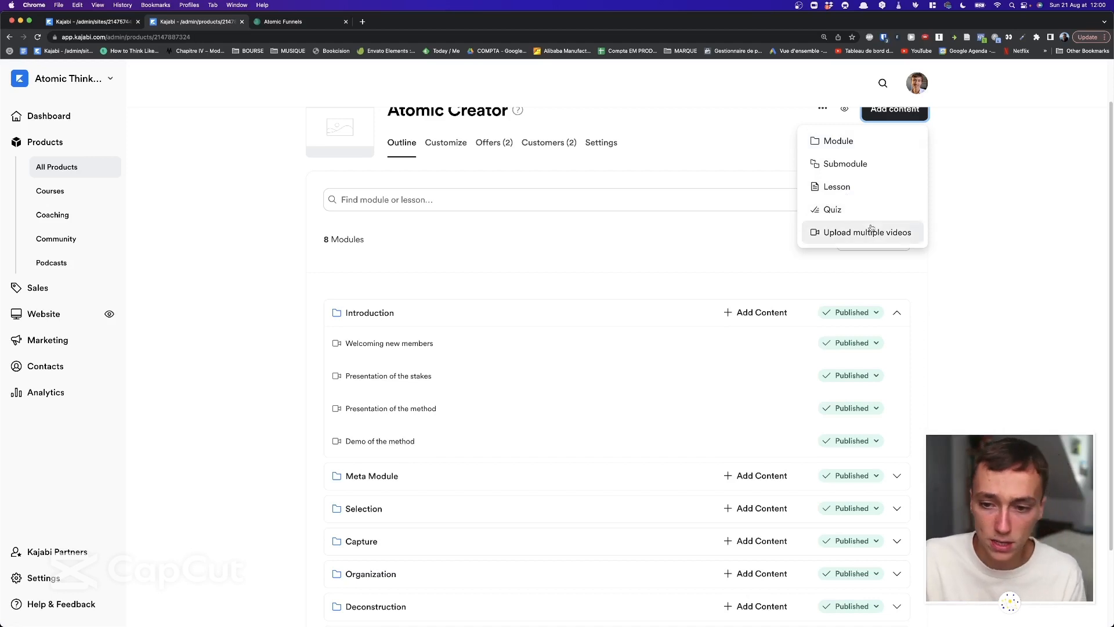
left_click(940, 241)
scroll(910, 230, "up", 2)
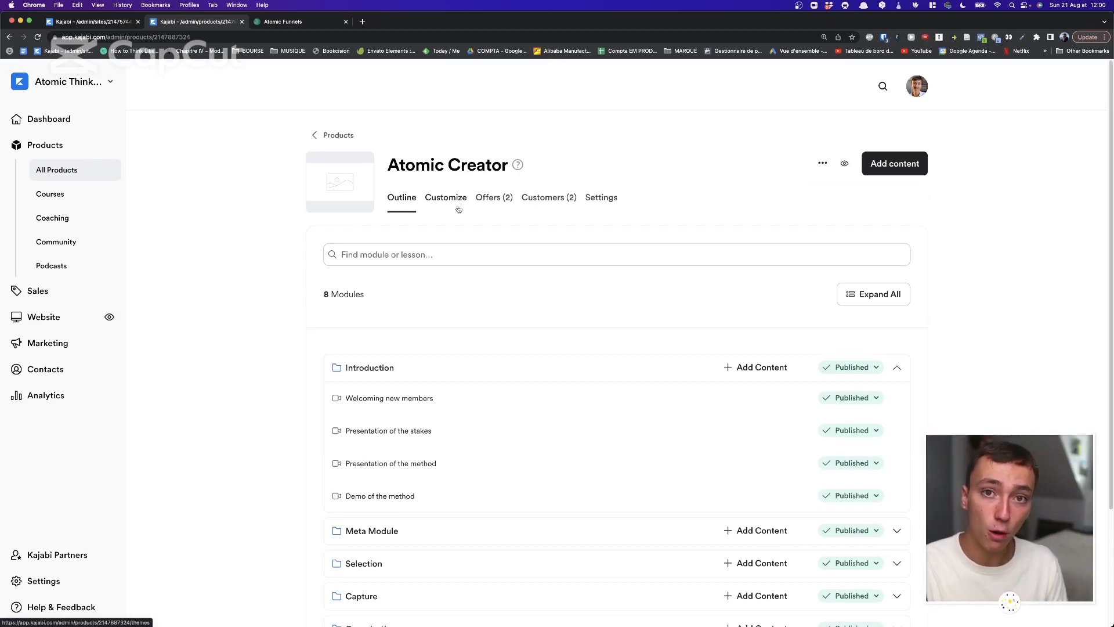
Browse installable templates without installing any, then customize the active Momentum template.
left_click(457, 206)
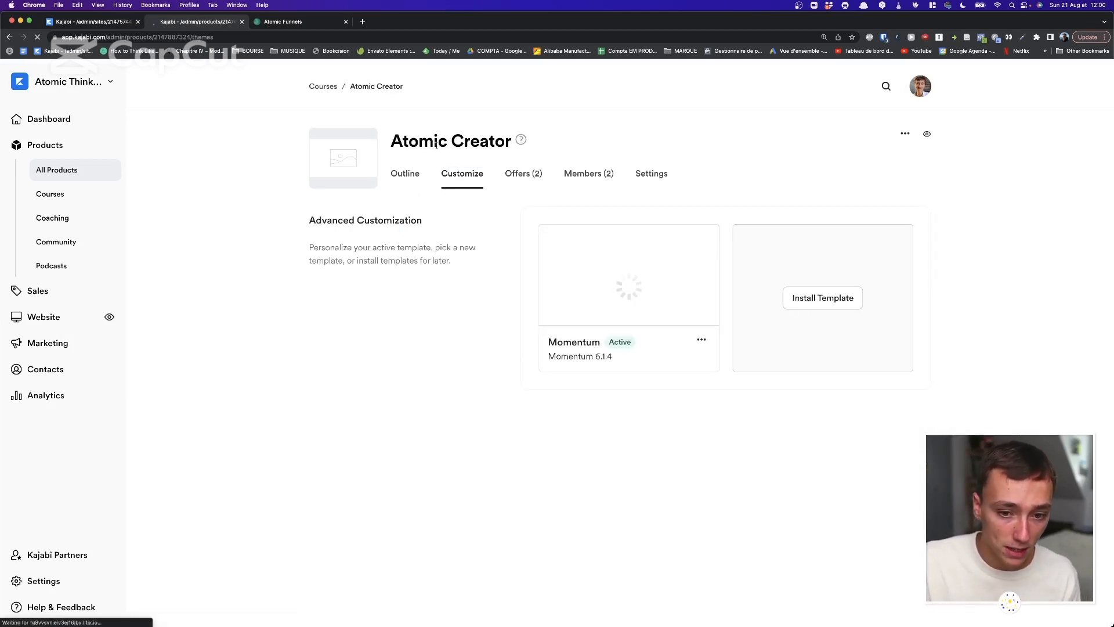
left_click(809, 299)
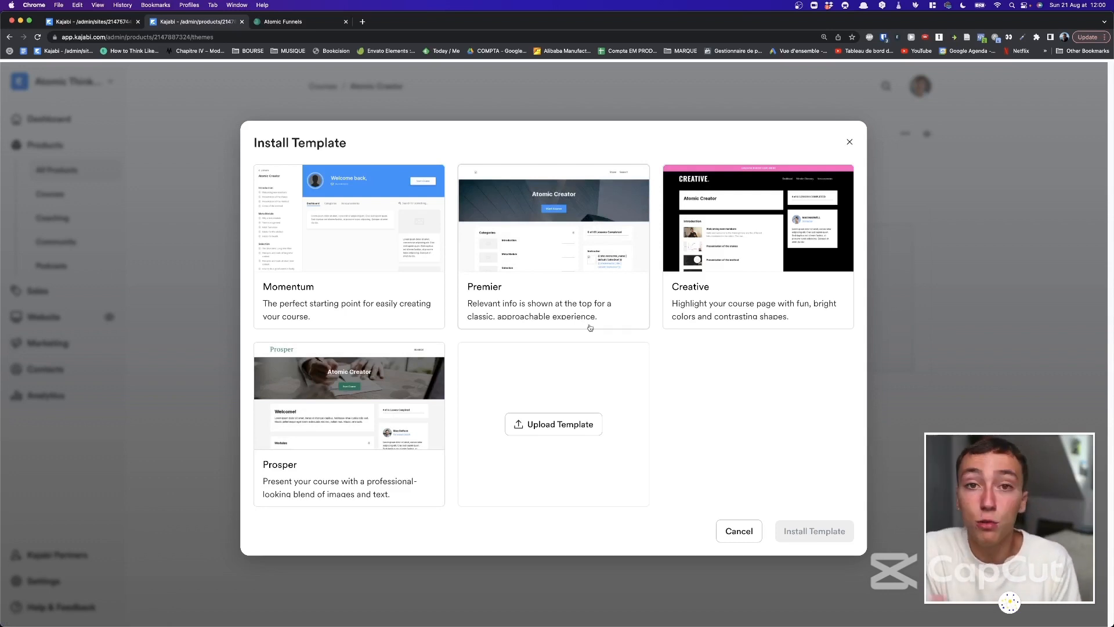
mouse_move(265, 200)
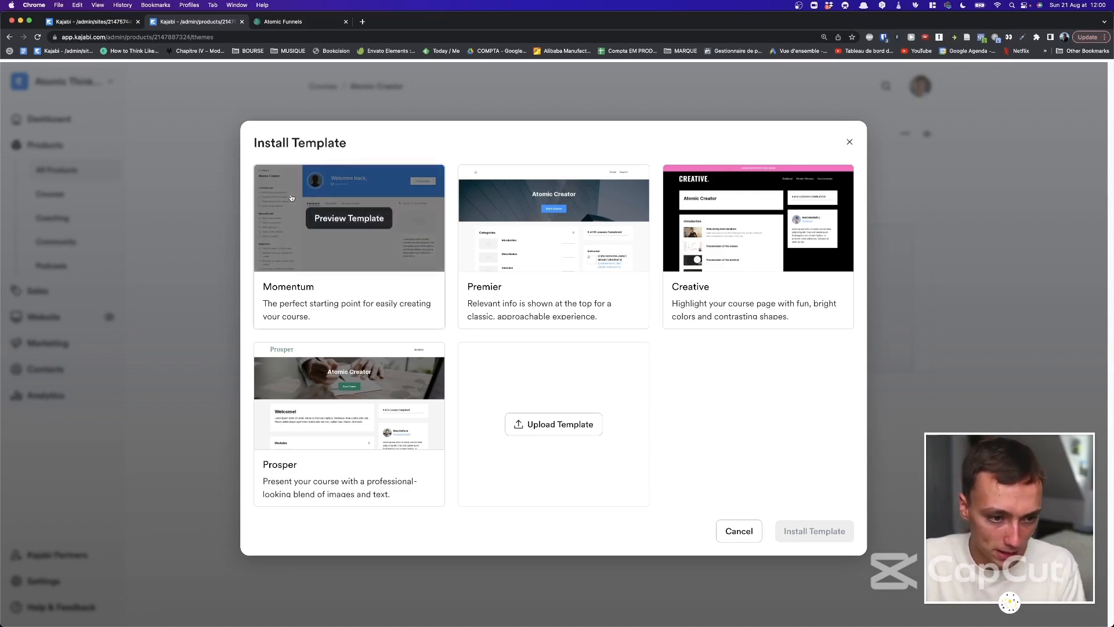
mouse_move(583, 243)
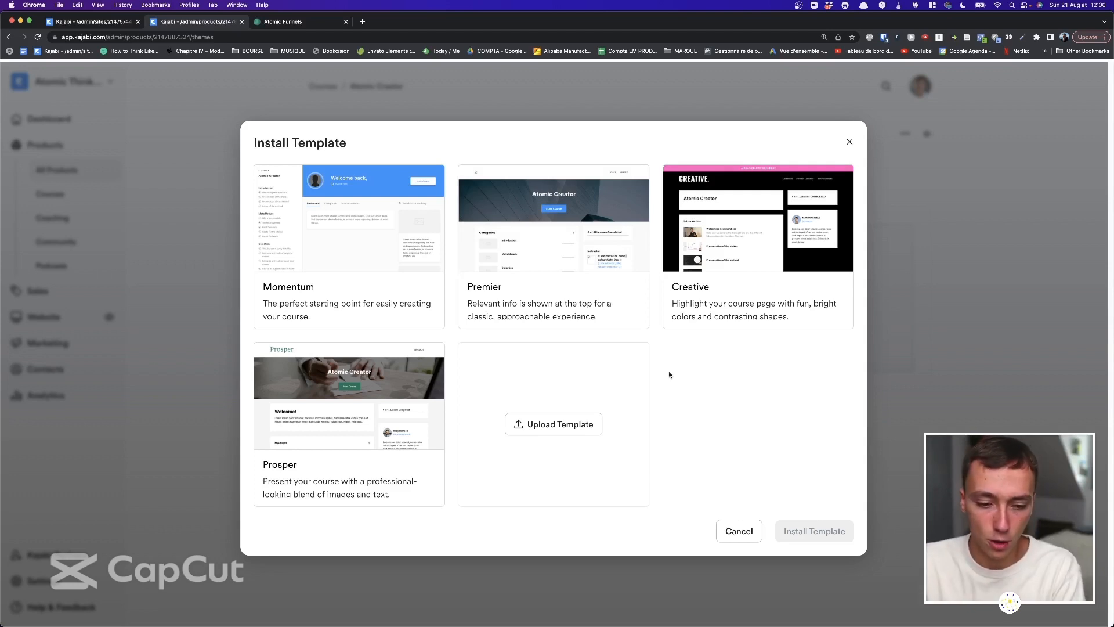
left_click(722, 527)
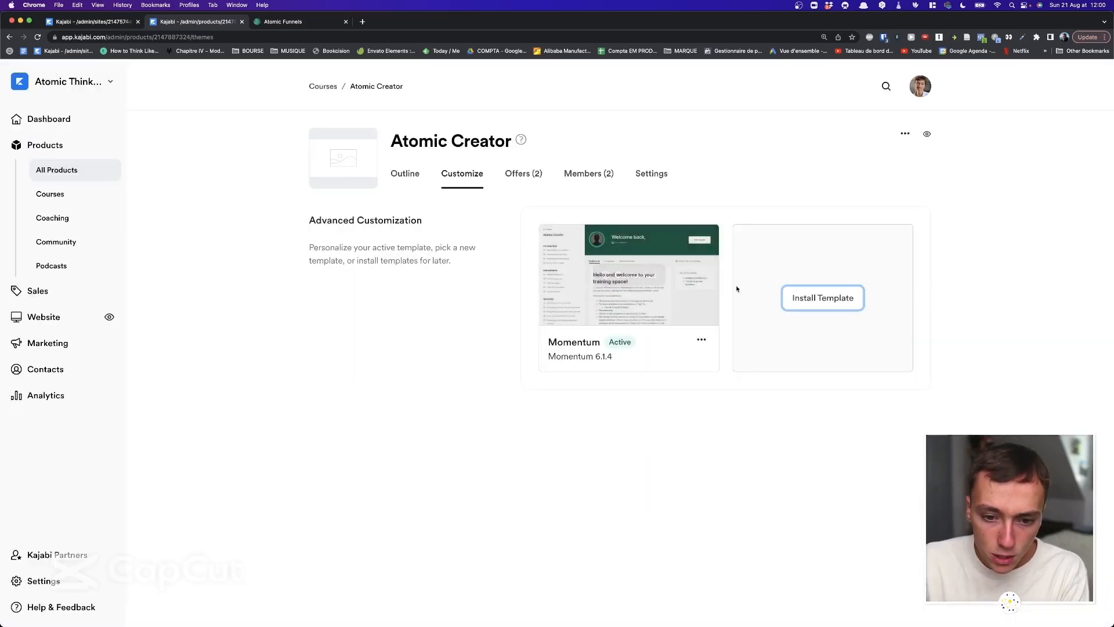
left_click(642, 278)
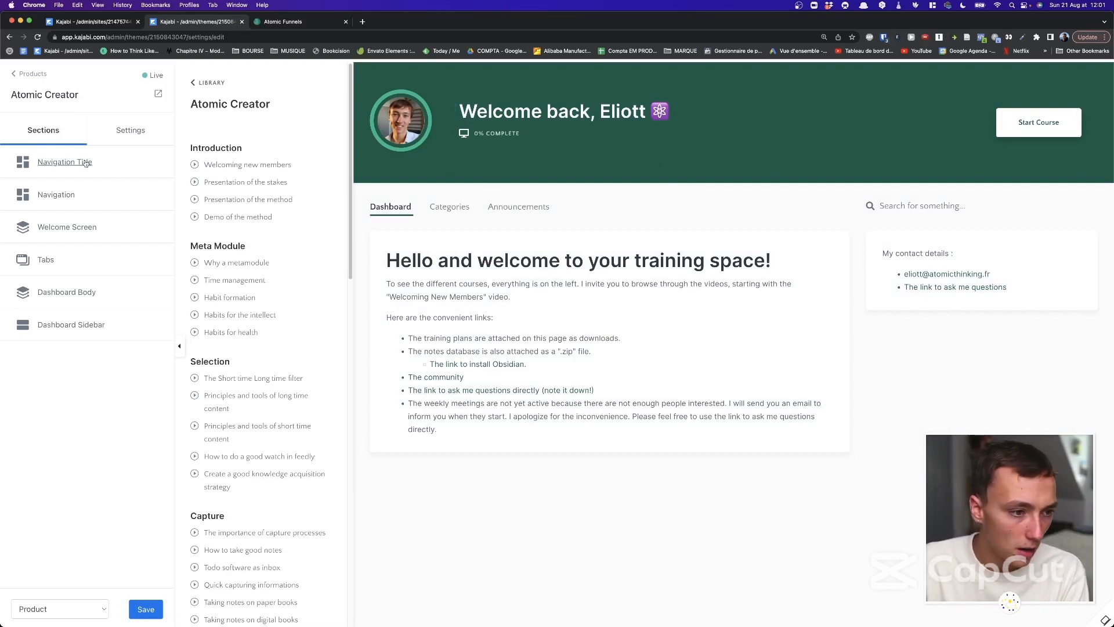
Look through the template's Typography and Color Scheme settings, then return to Sections.
left_click(125, 136)
left_click(86, 204)
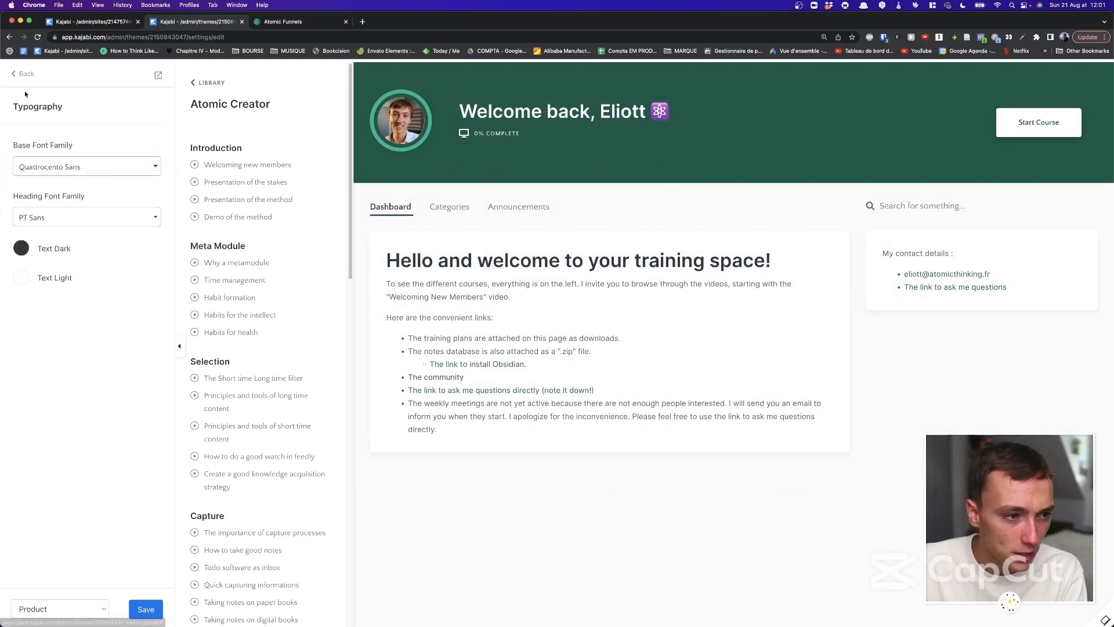
left_click(23, 74)
left_click(94, 229)
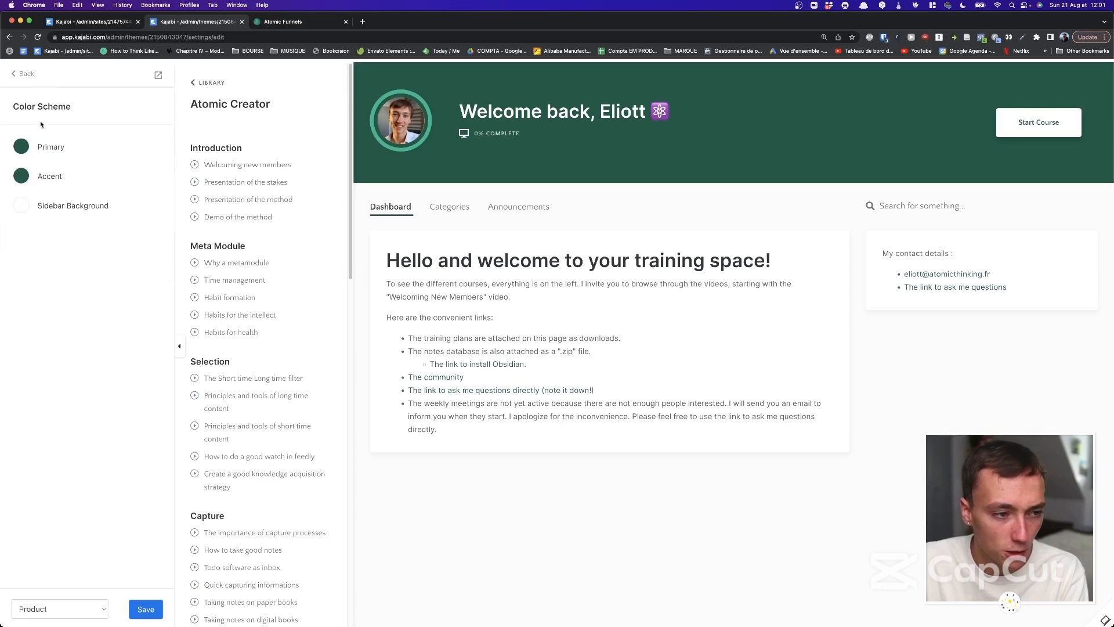
left_click(23, 74)
left_click(23, 74)
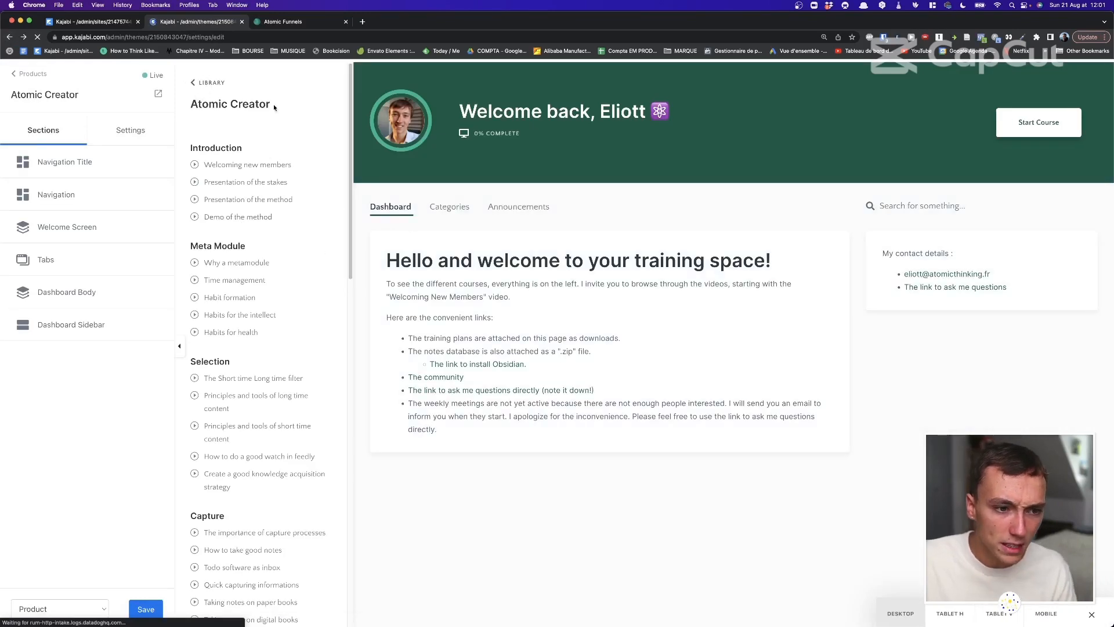
Inspect the dashboard welcome text block, then bring up the page type selector.
left_click(450, 260)
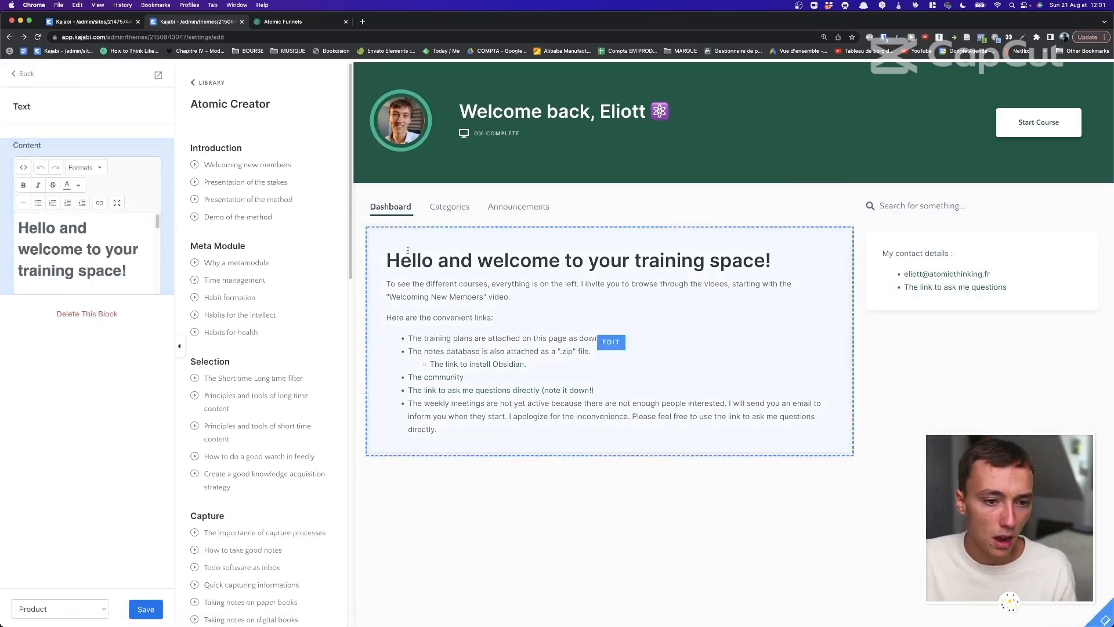
left_click(24, 73)
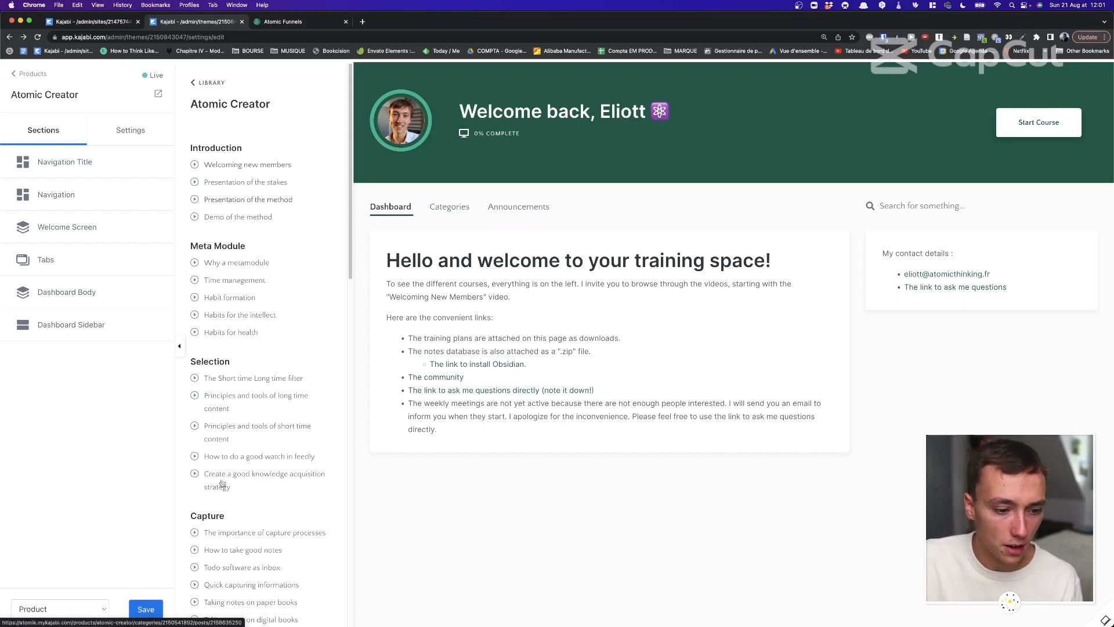
left_click(64, 609)
Switch the editor preview to the Post lesson page and scroll through it.
left_click(58, 594)
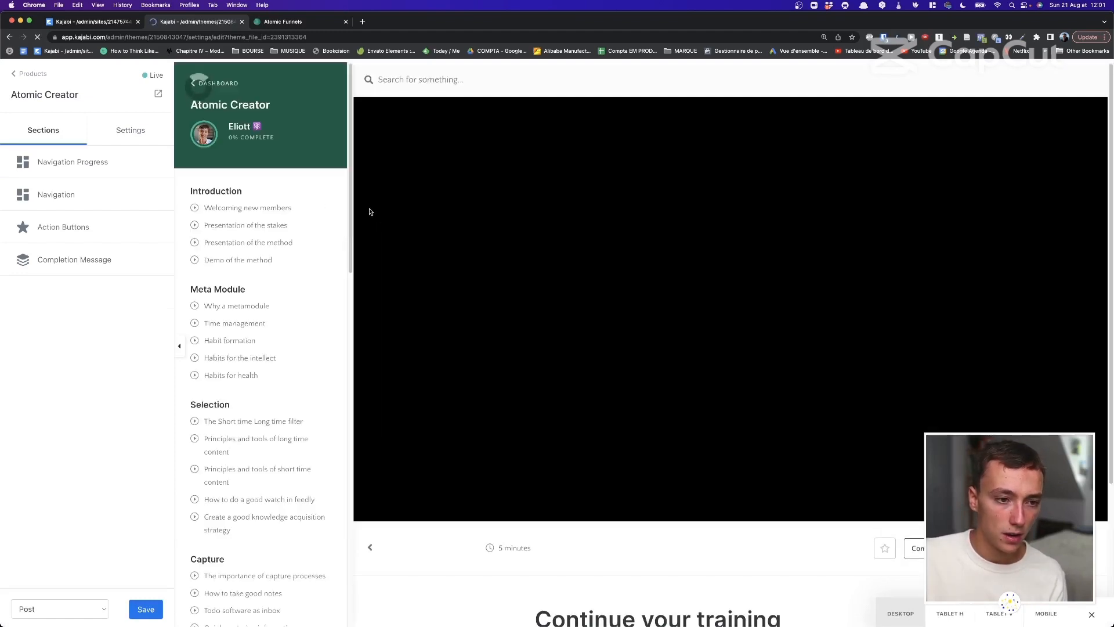
scroll(560, 261, "down", 3)
scroll(562, 262, "down", 1)
scroll(565, 263, "up", 4)
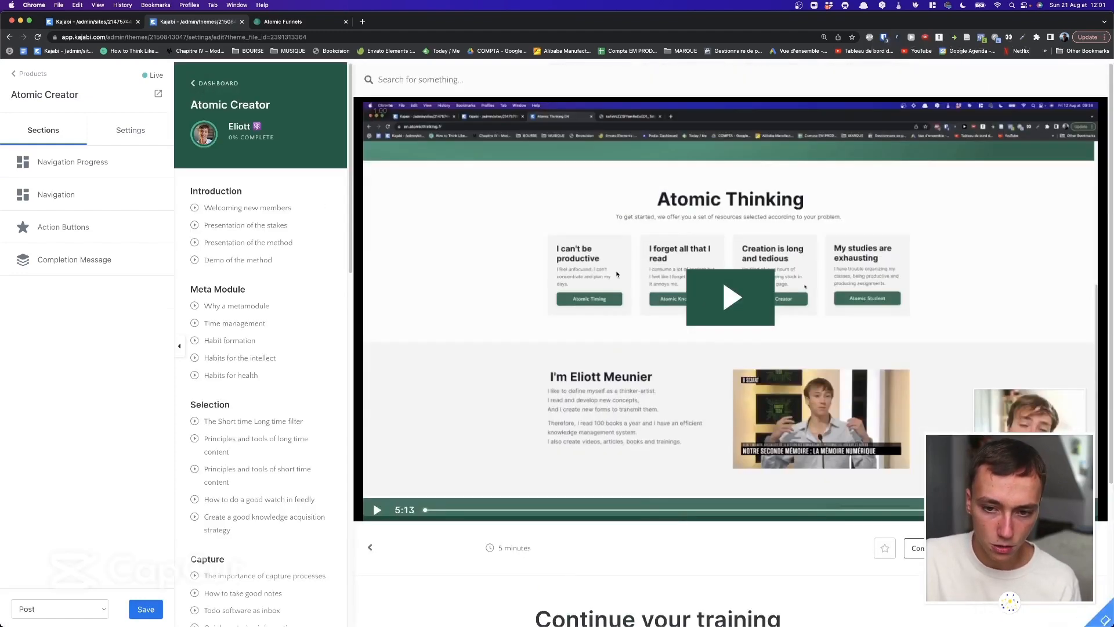
scroll(562, 260, "down", 3)
scroll(562, 261, "up", 3)
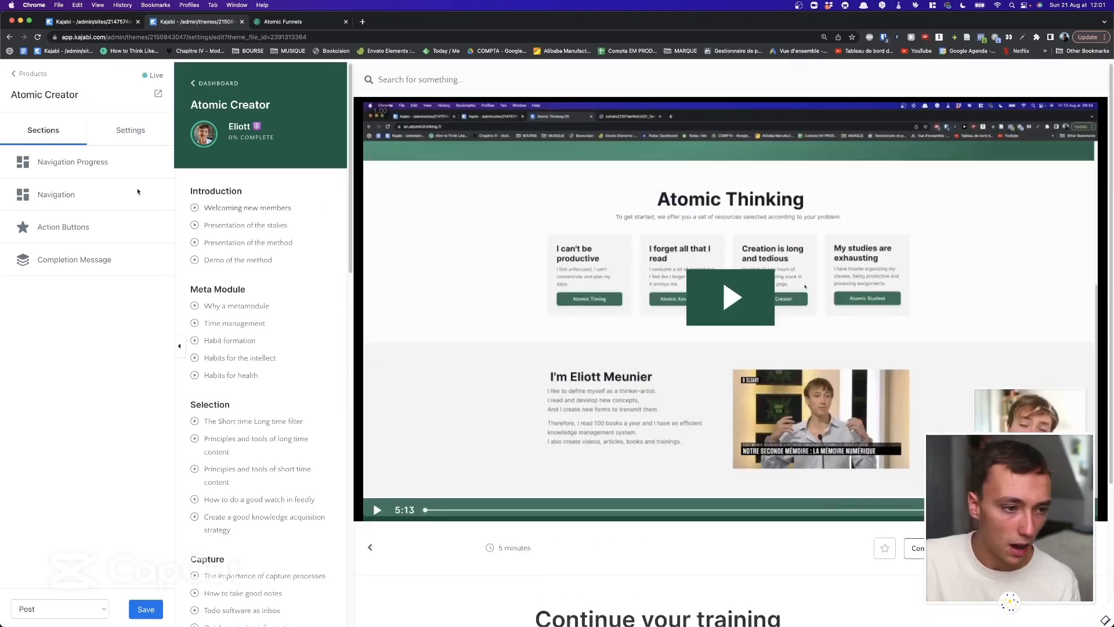
scroll(576, 340, "down", 2)
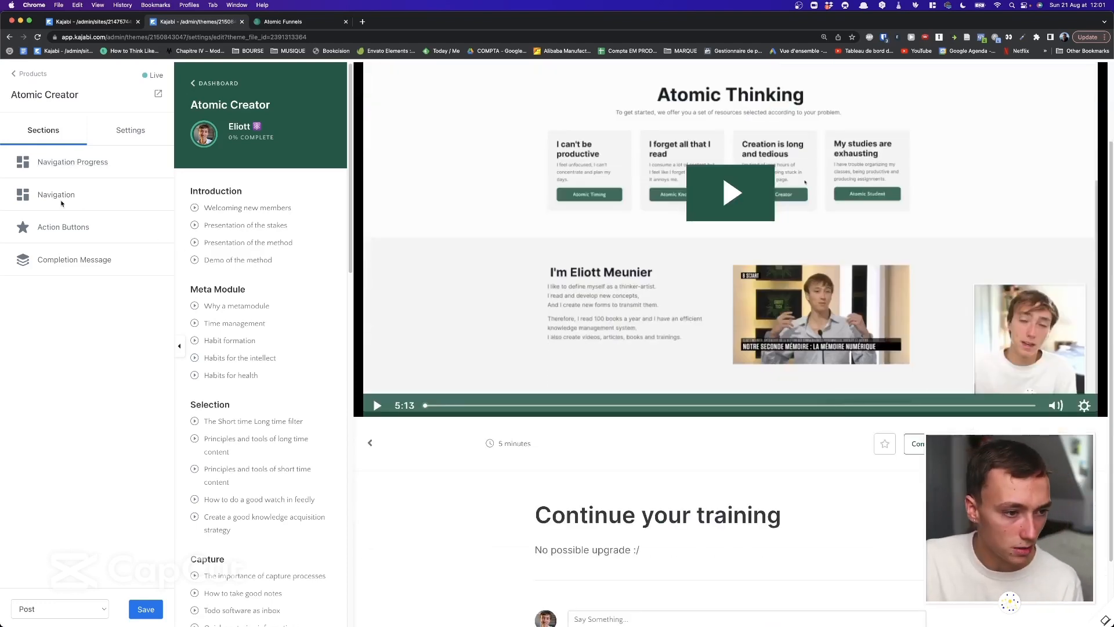
Check the Action Buttons settings, then leave the editor for the product's Customize page.
left_click(63, 227)
scroll(719, 418, "down", 2)
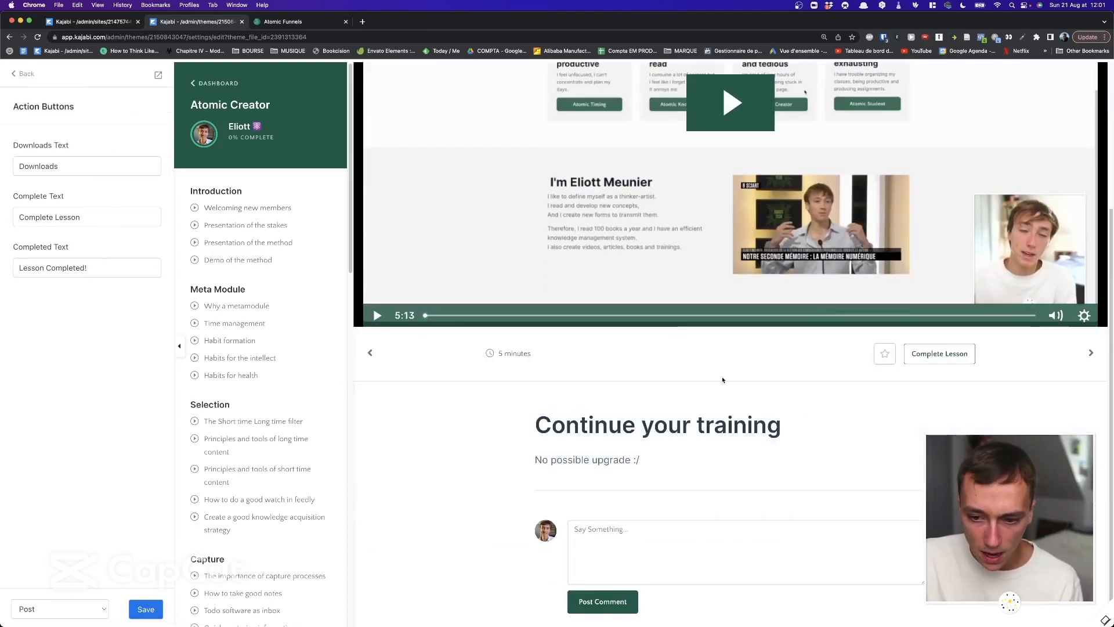
left_click(26, 74)
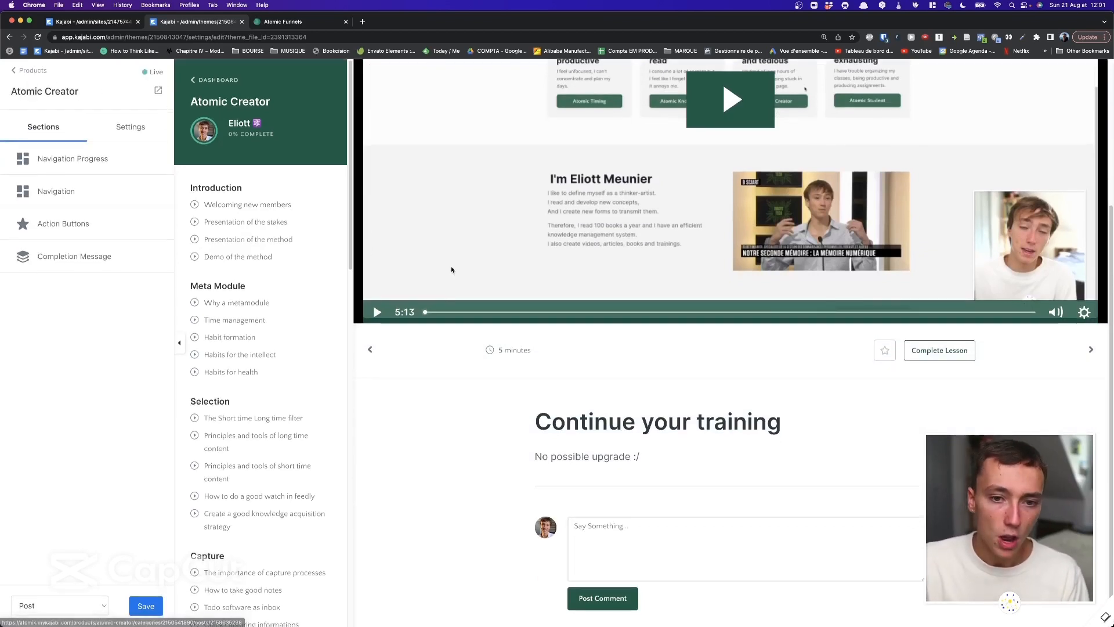
scroll(451, 266, "up", 3)
left_click(45, 76)
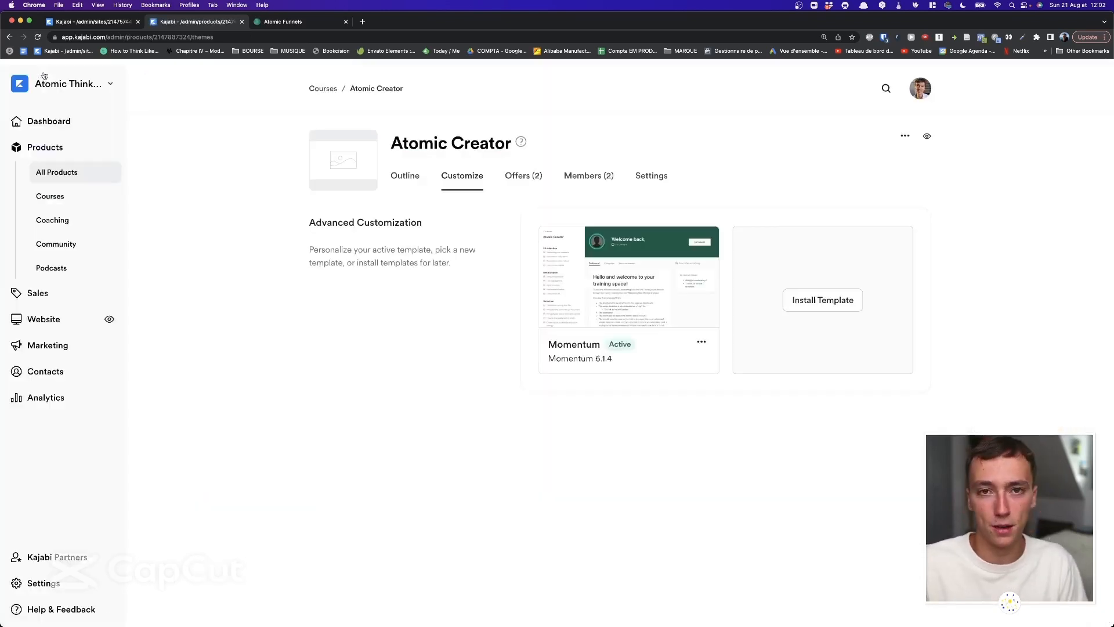
View the Atomic Creator outline, return to All Products, and start a new product.
left_click(405, 175)
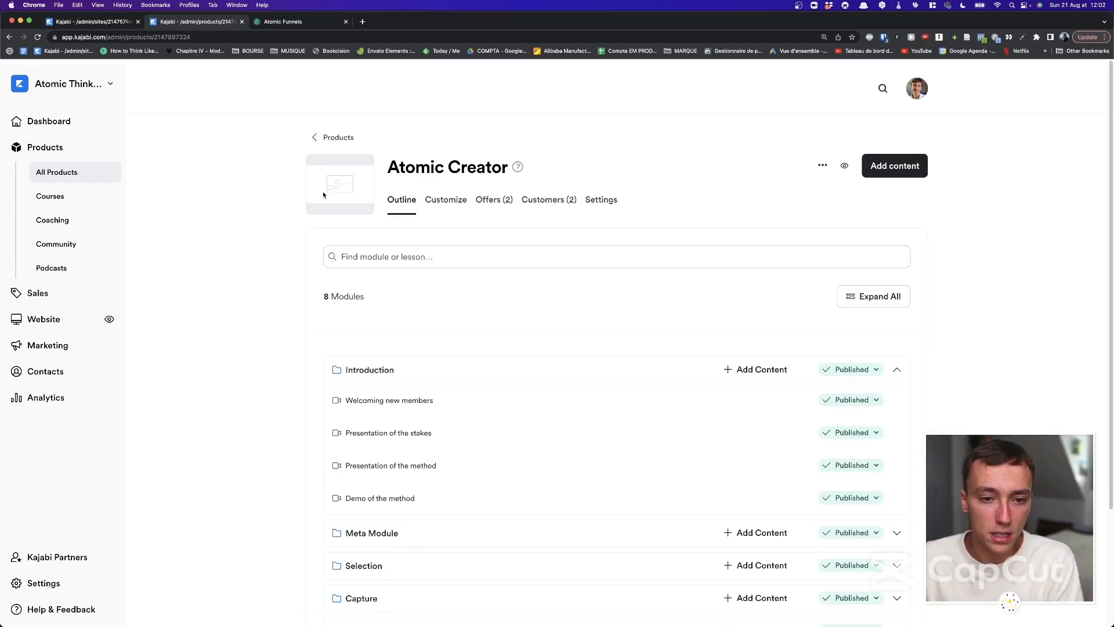
scroll(323, 195, "down", 1)
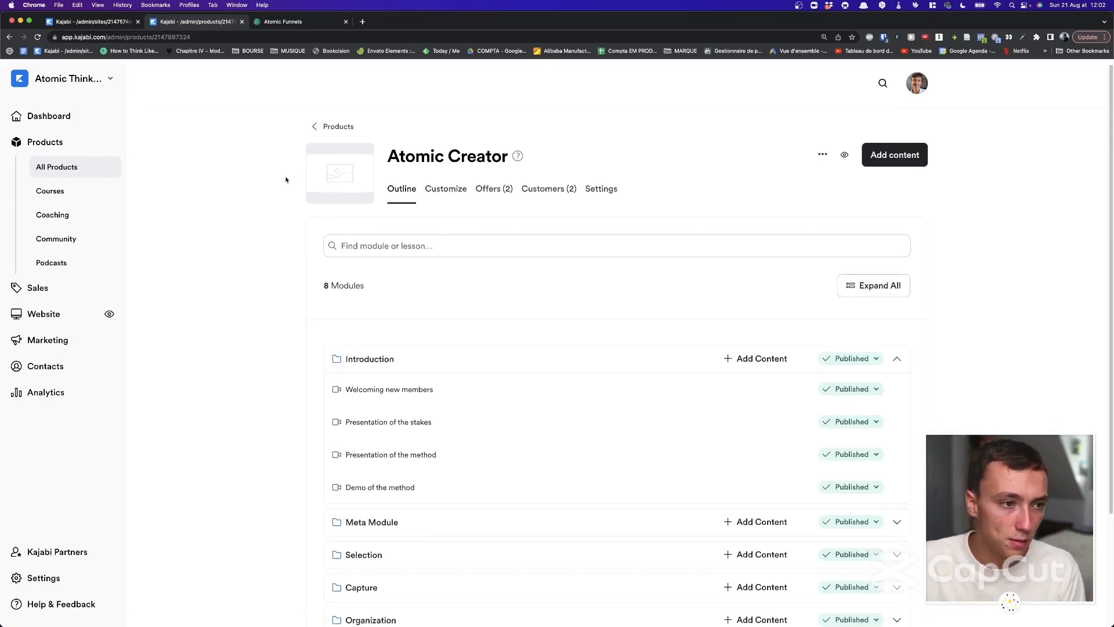
left_click(330, 120)
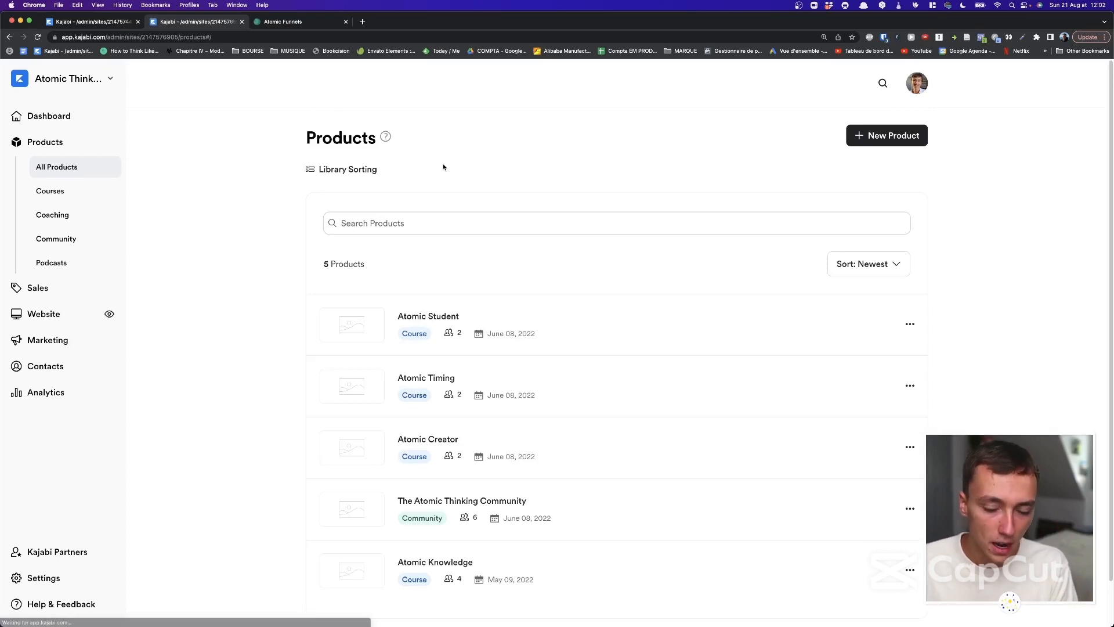
left_click(880, 137)
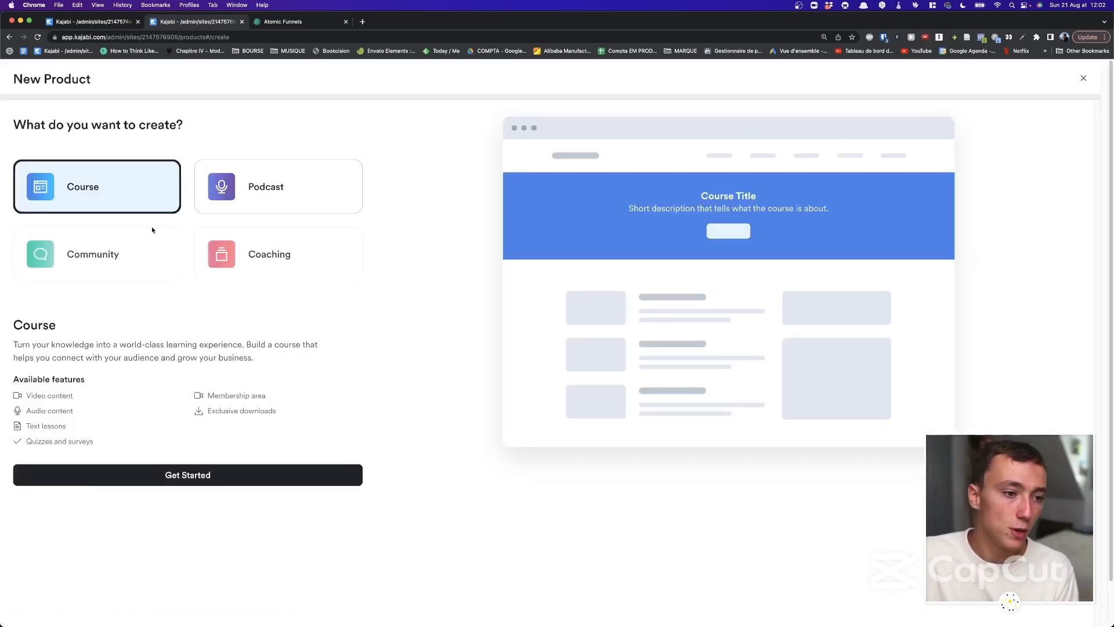
Preview the Community product type and highlight its description and features.
left_click(138, 248)
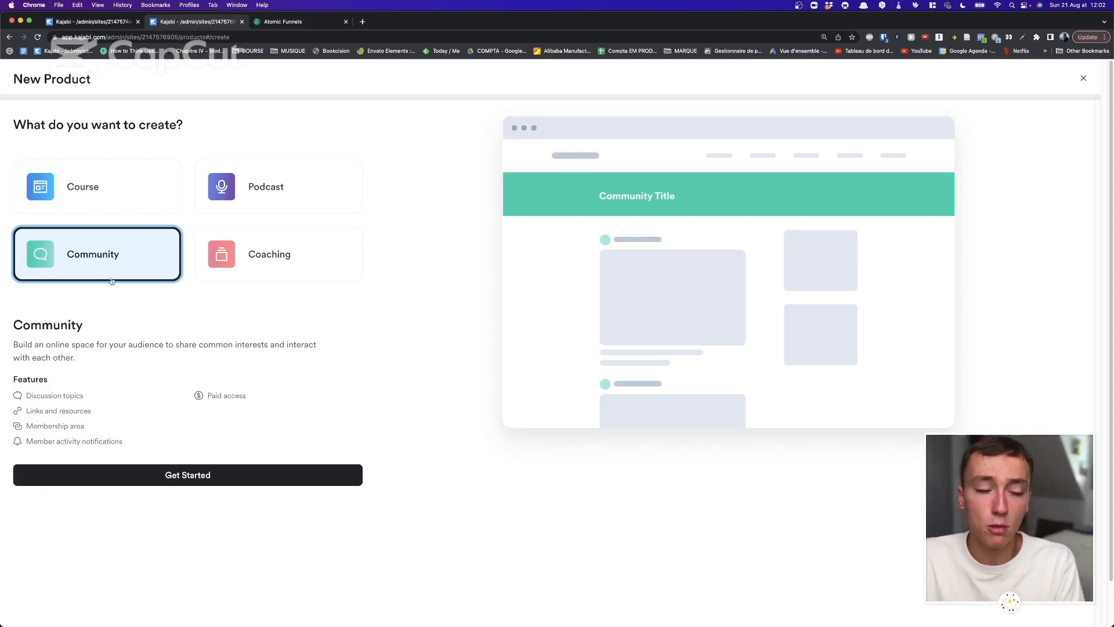
left_click_drag(136, 445, 164, 463)
left_click(12, 323)
left_click(161, 451)
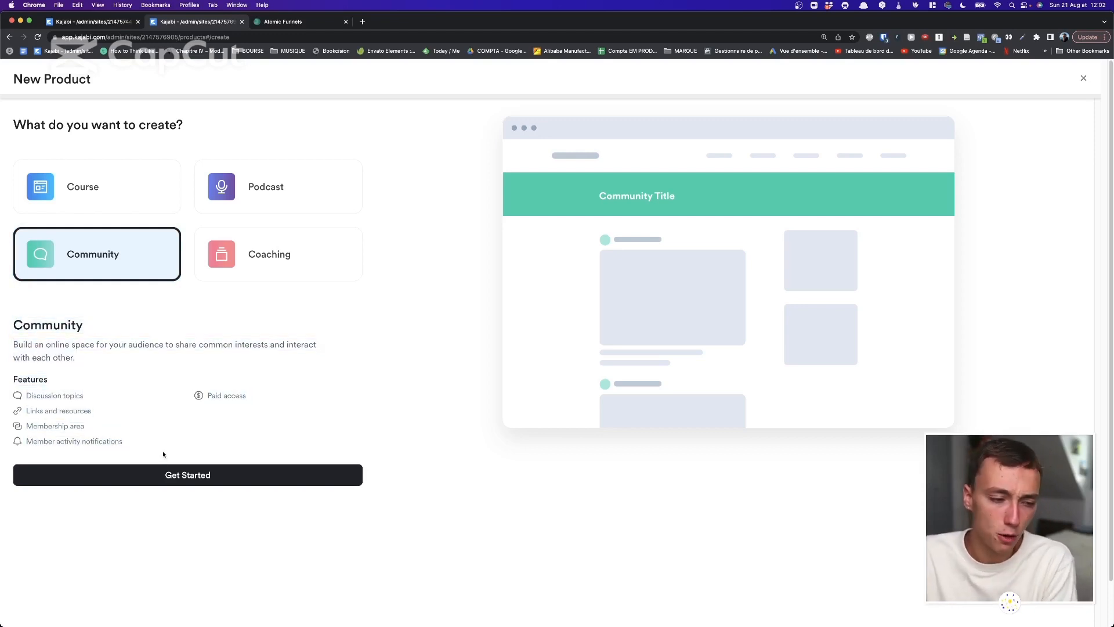
left_click_drag(256, 445, 2, 326)
Switch briefly to the Preview app, then preview the Coaching product type.
left_click(22, 323)
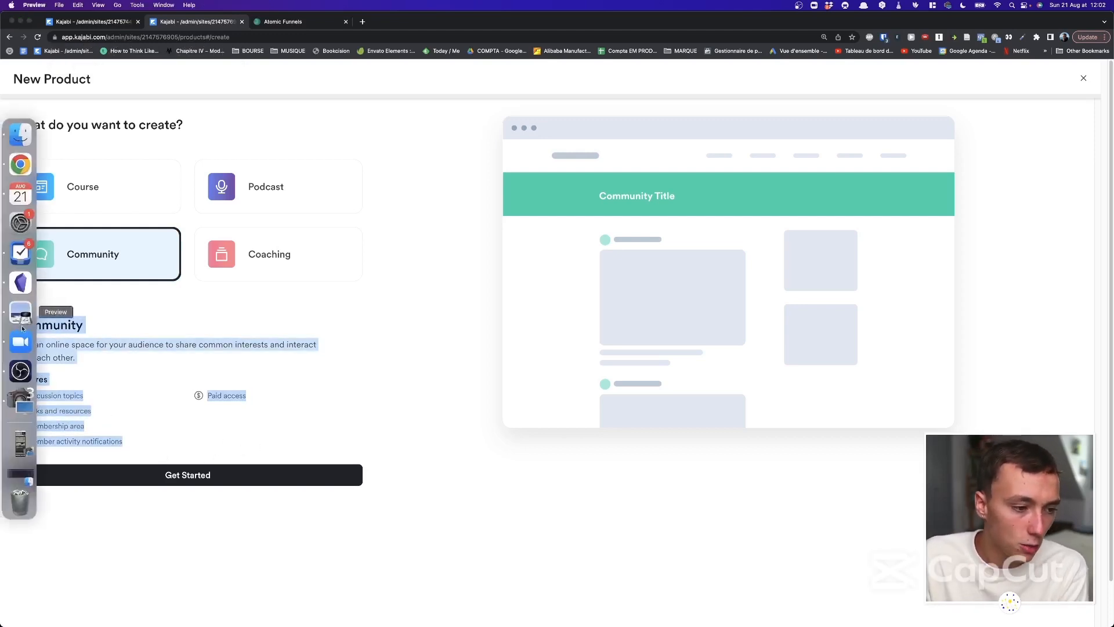
left_click(87, 335)
left_click(164, 339)
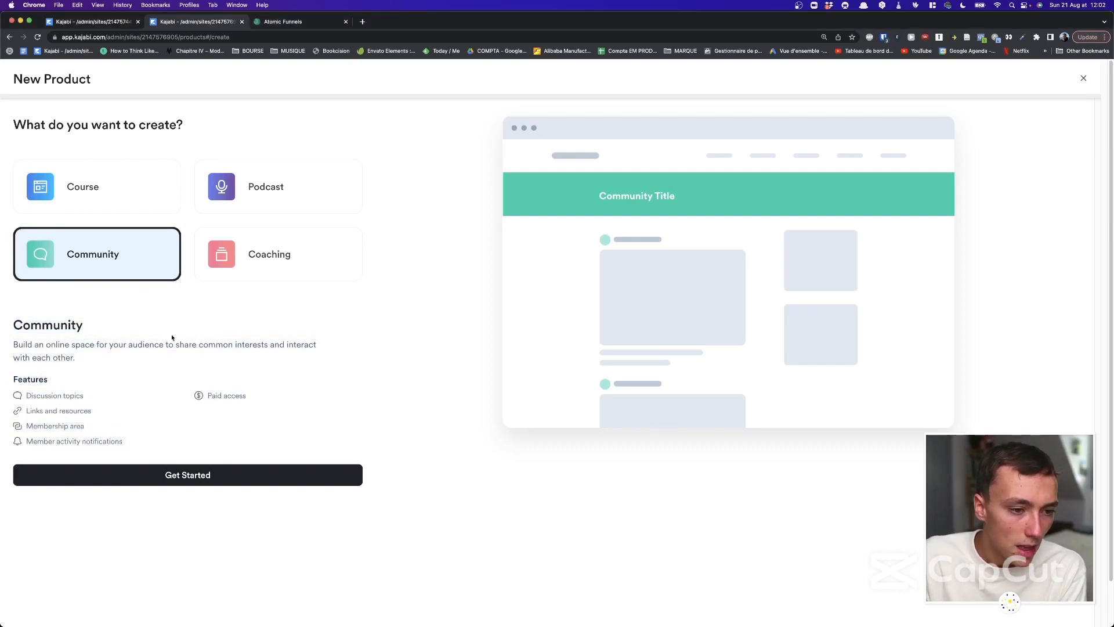
left_click(234, 255)
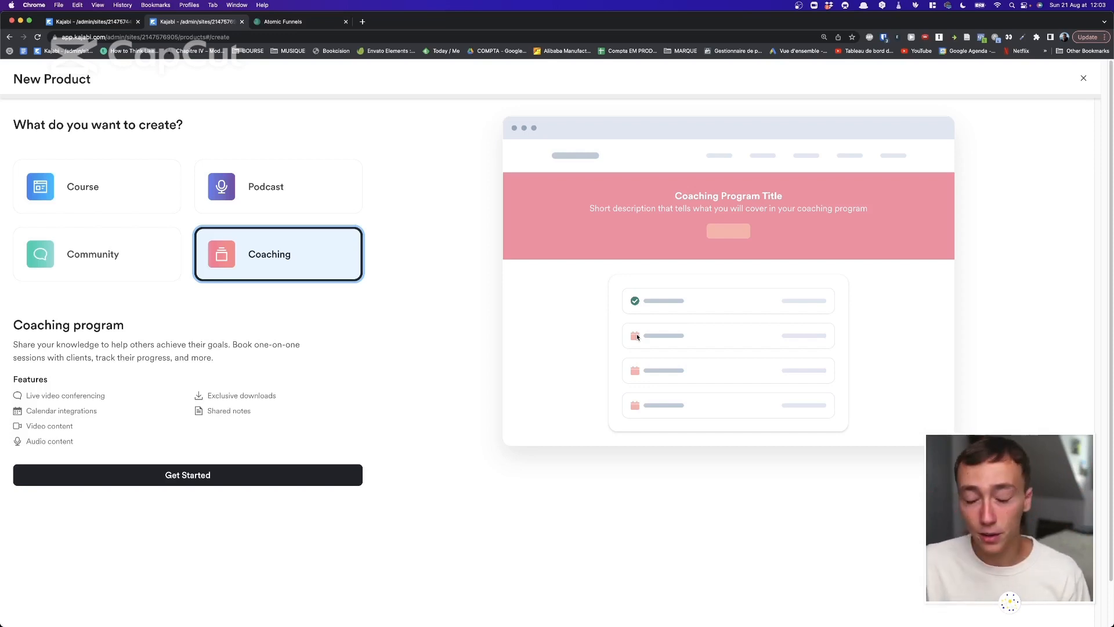
Preview the Podcast product type and its features like import, distribution and paid feeds.
left_click(261, 189)
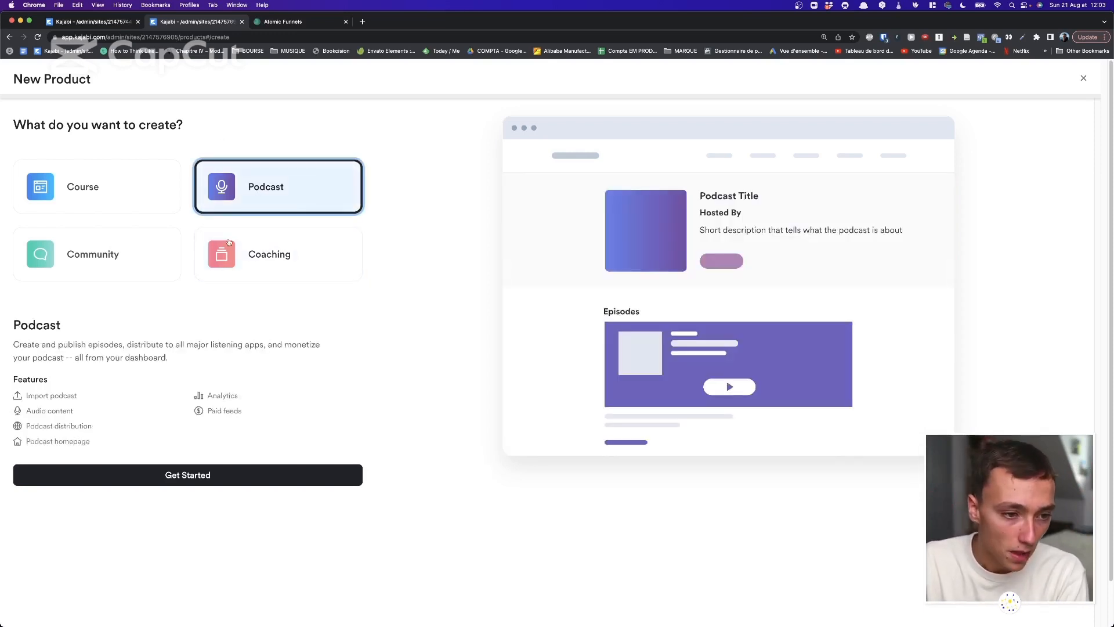
Close the New Product chooser without creating anything, returning to the five-product list.
left_click_drag(221, 336, 216, 393)
left_click(215, 392)
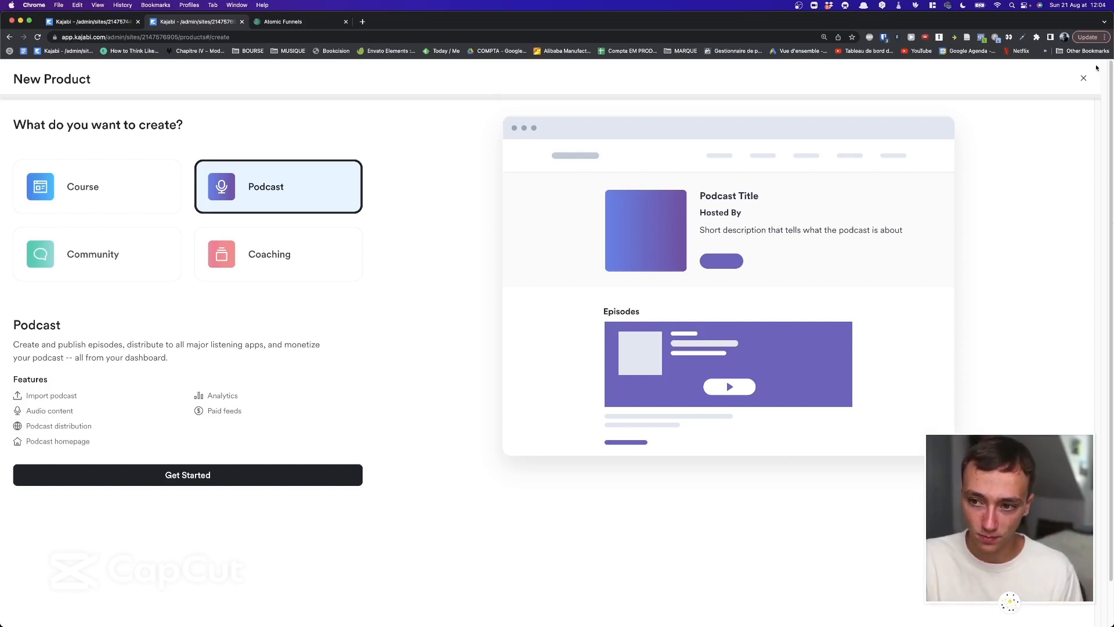
left_click(1083, 79)
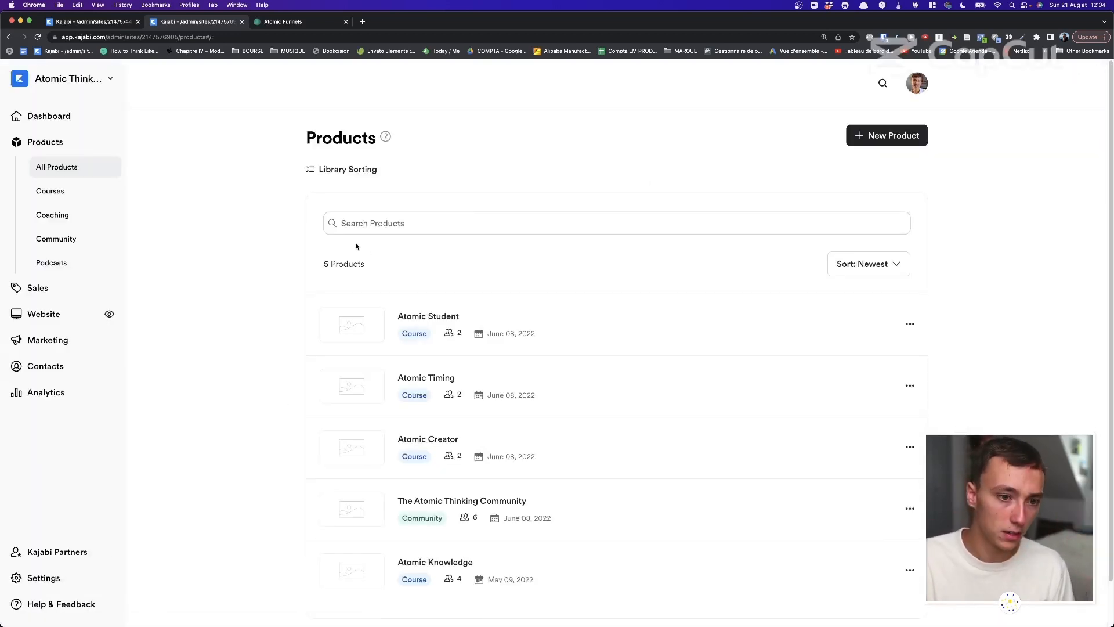
left_click_drag(304, 140, 266, 112)
Open Atomic Creator and expand the Deconstruction module and its Memorization submodule.
left_click(471, 161)
left_click(259, 112)
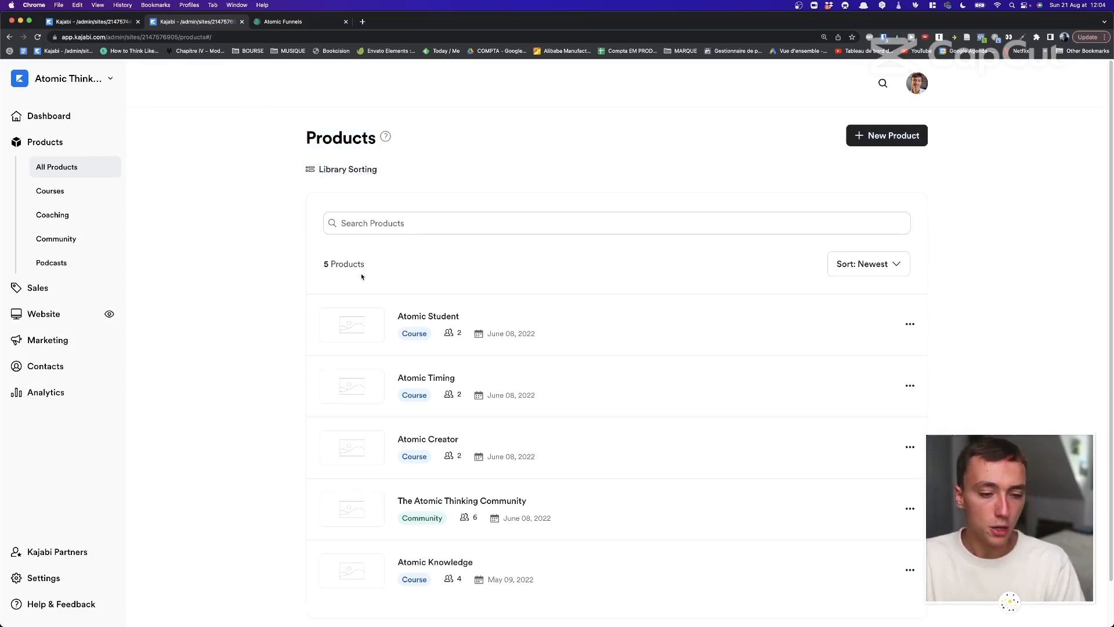
scroll(360, 277, "down", 1)
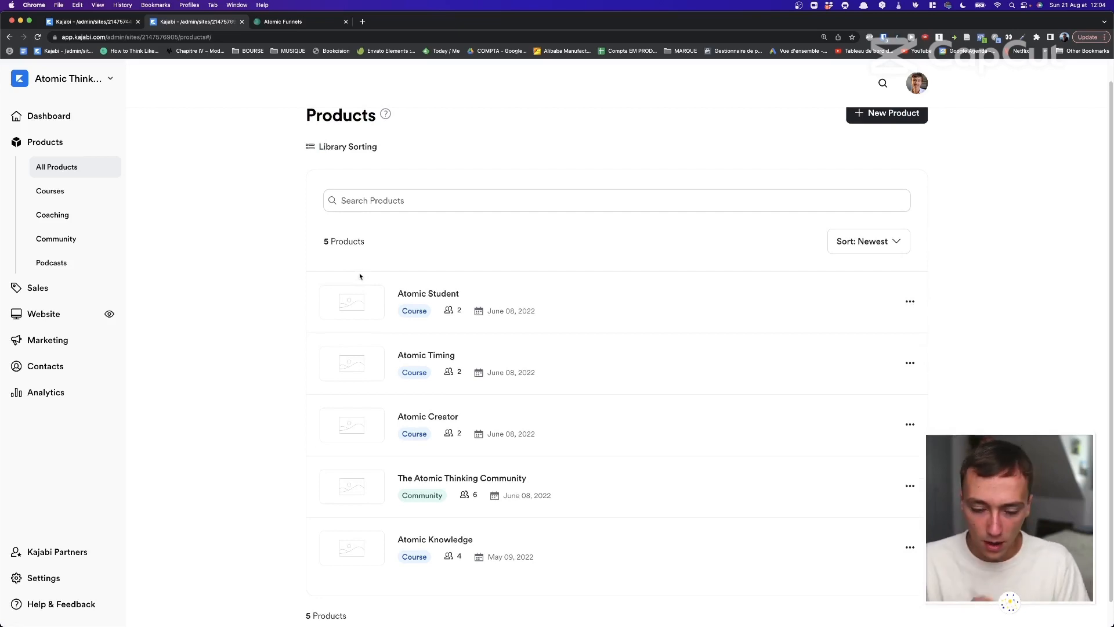
left_click(441, 415)
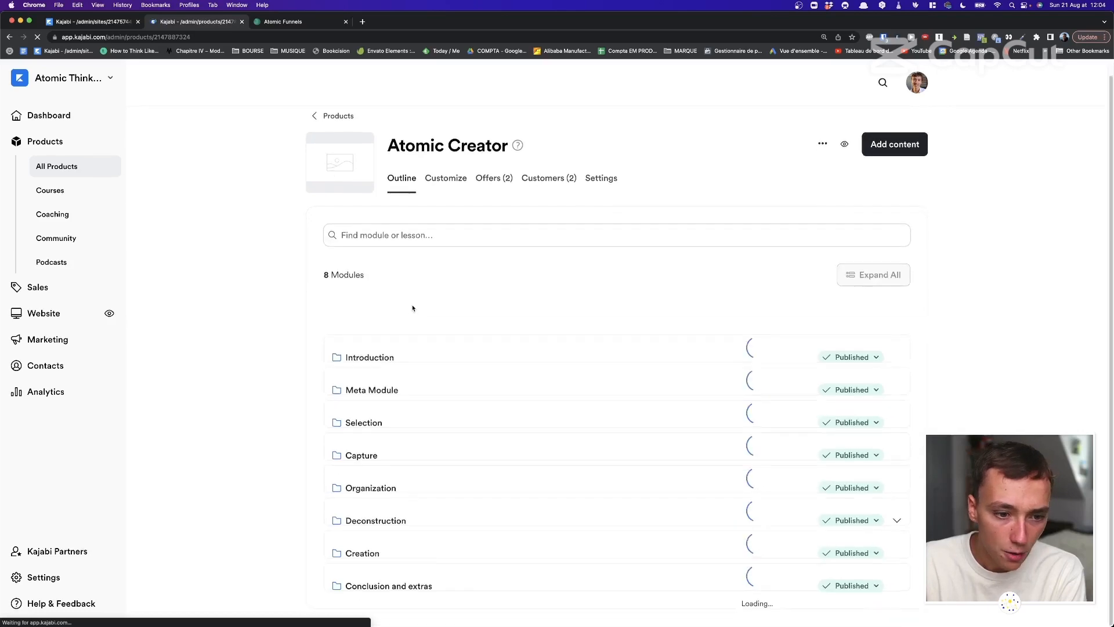
scroll(776, 298, "down", 4)
scroll(642, 353, "up", 3)
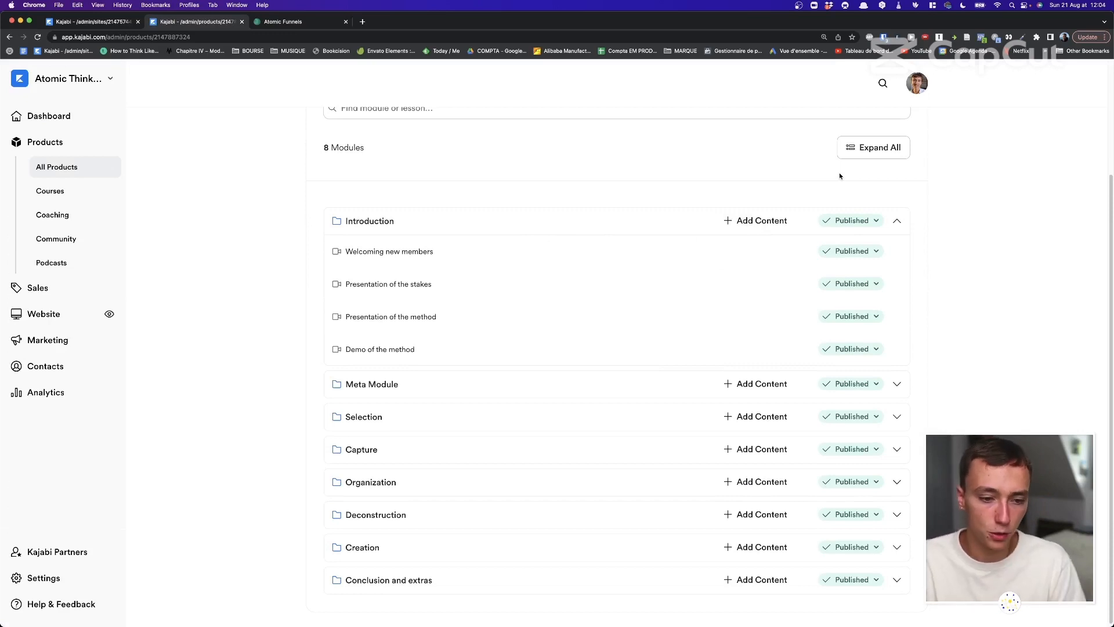
left_click(896, 514)
scroll(897, 517, "down", 10)
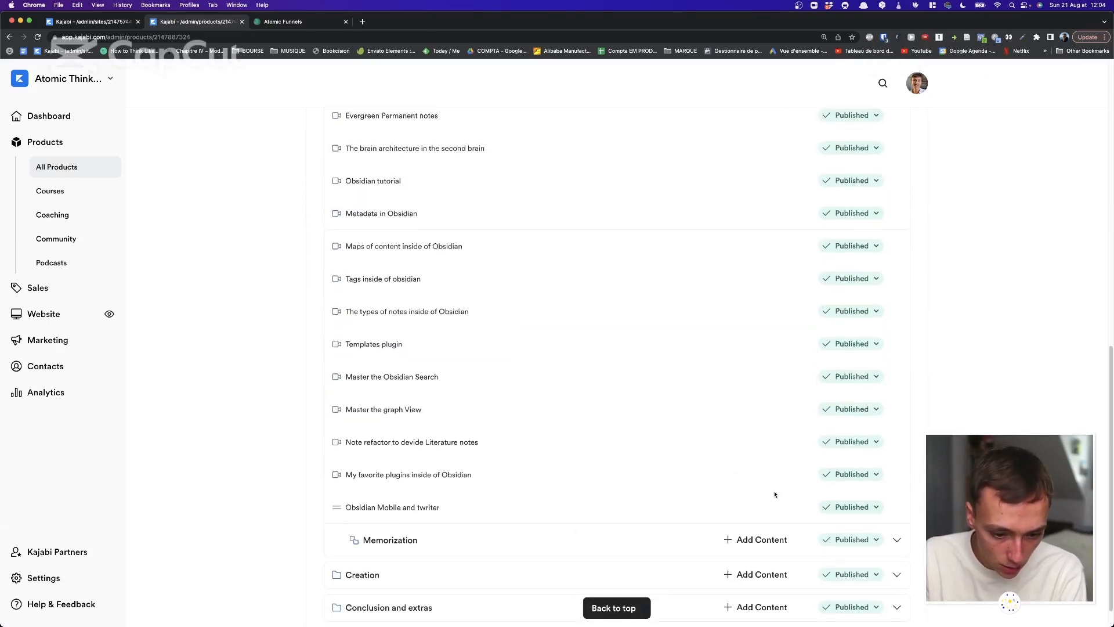
left_click(895, 539)
scroll(695, 432, "down", 3)
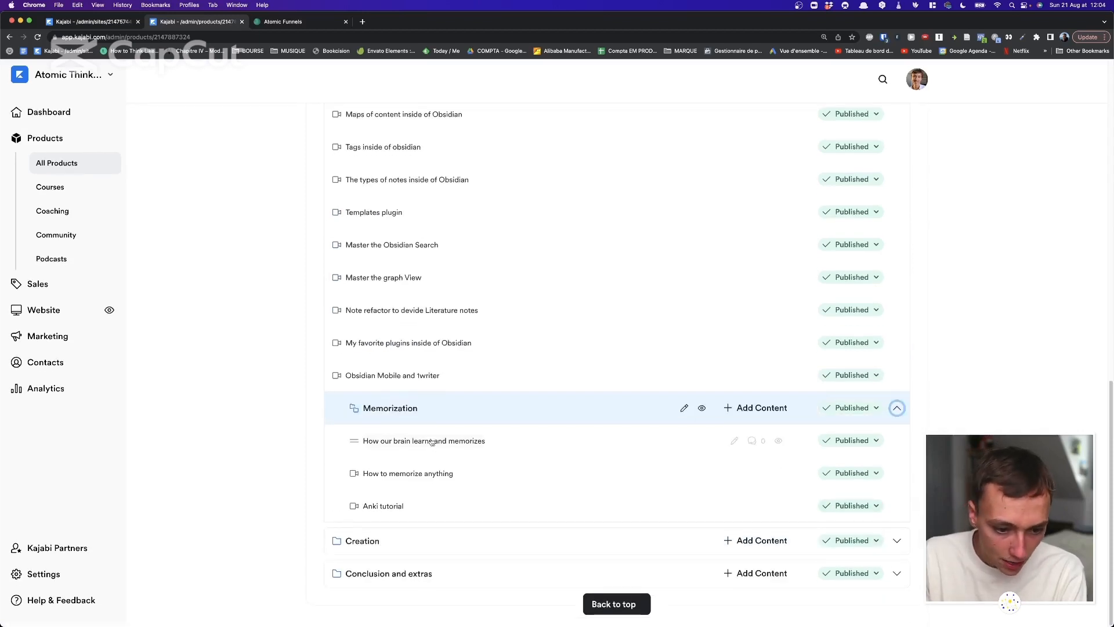
Add a new lesson titled 'test' to Memorization.
left_click(739, 420)
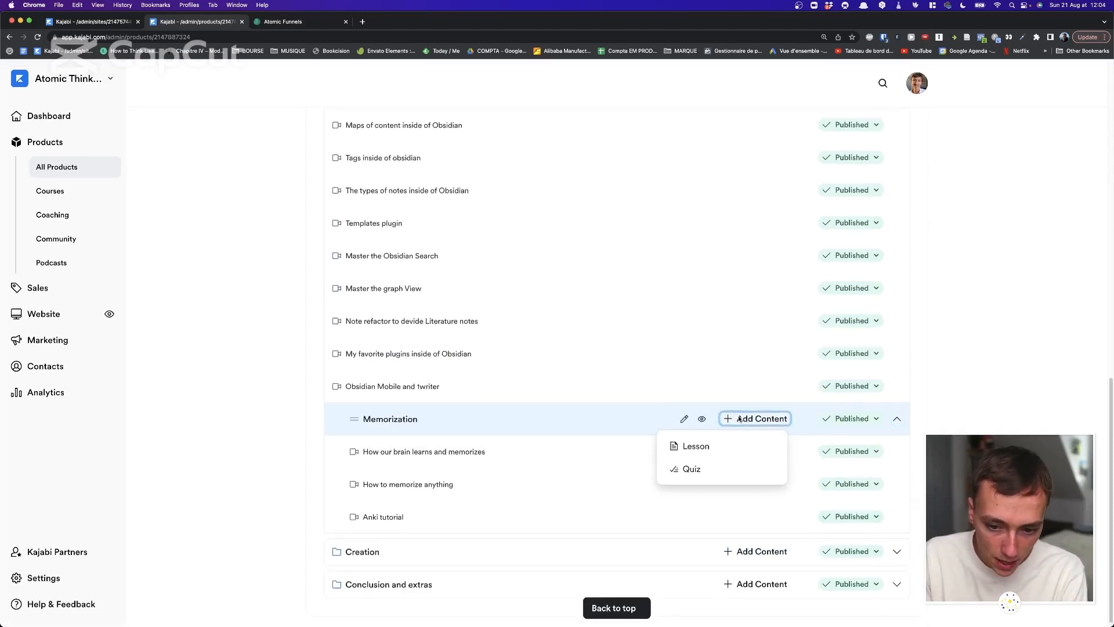
left_click(736, 445)
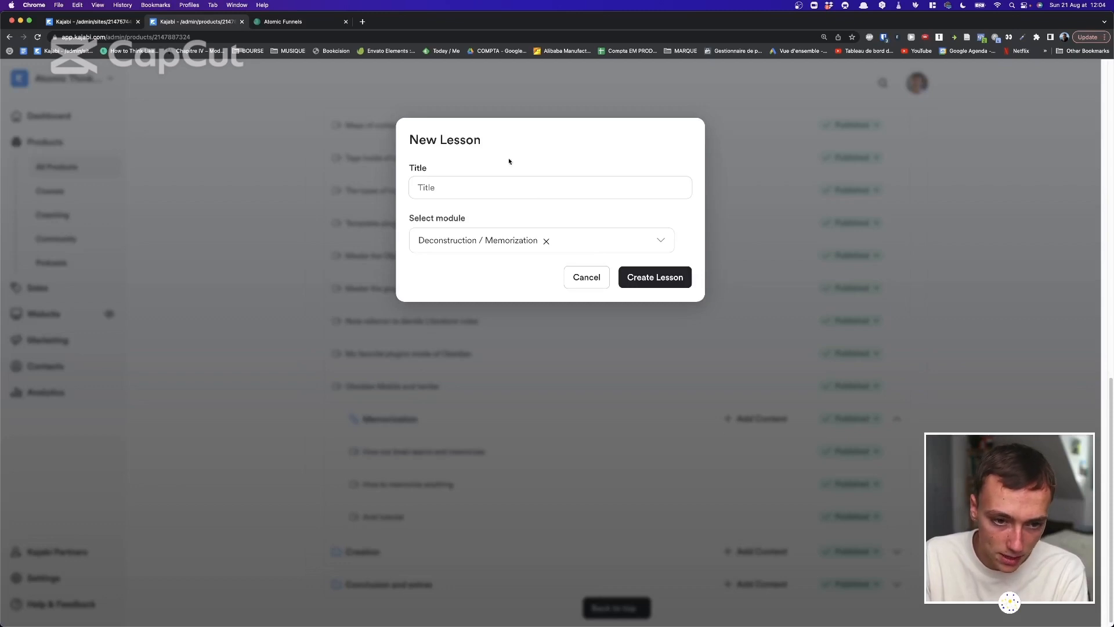
type("test")
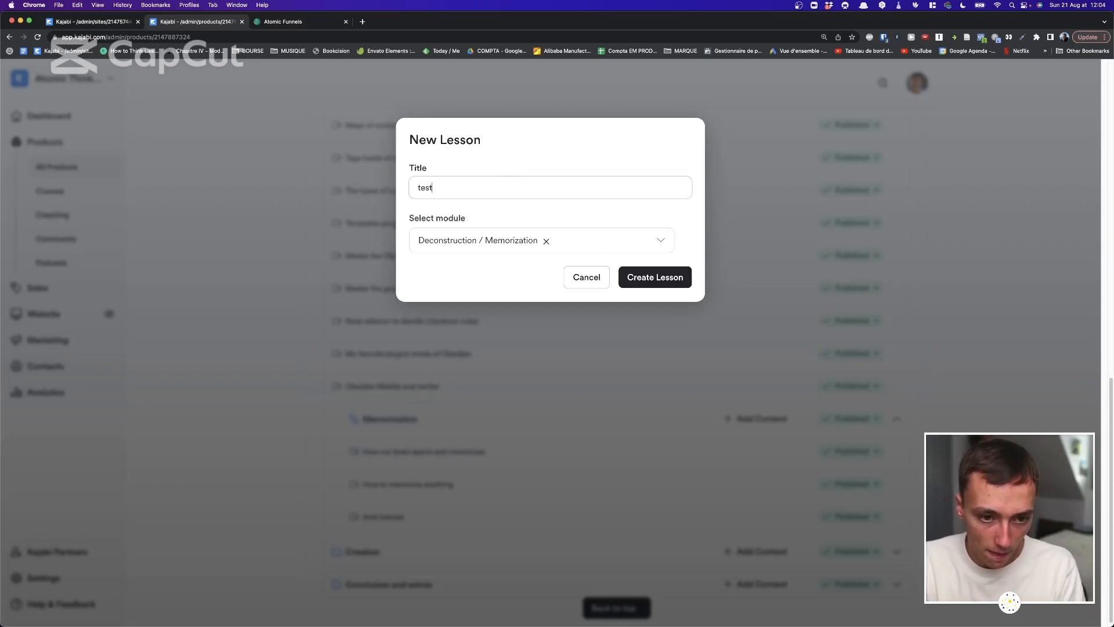
key("Return")
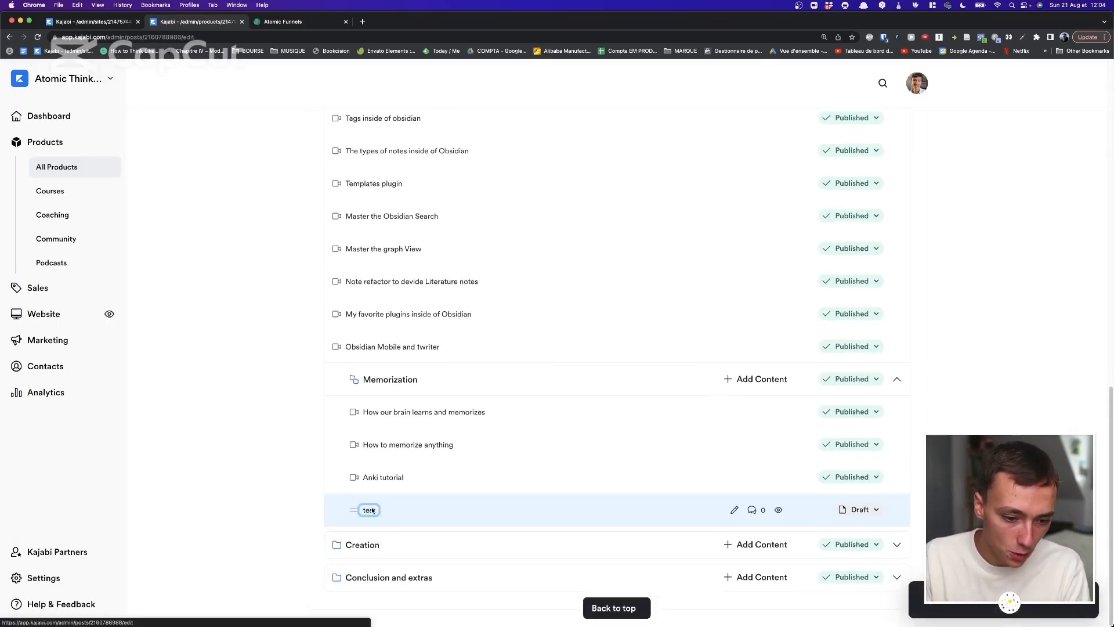
scroll(644, 359, "down", 4)
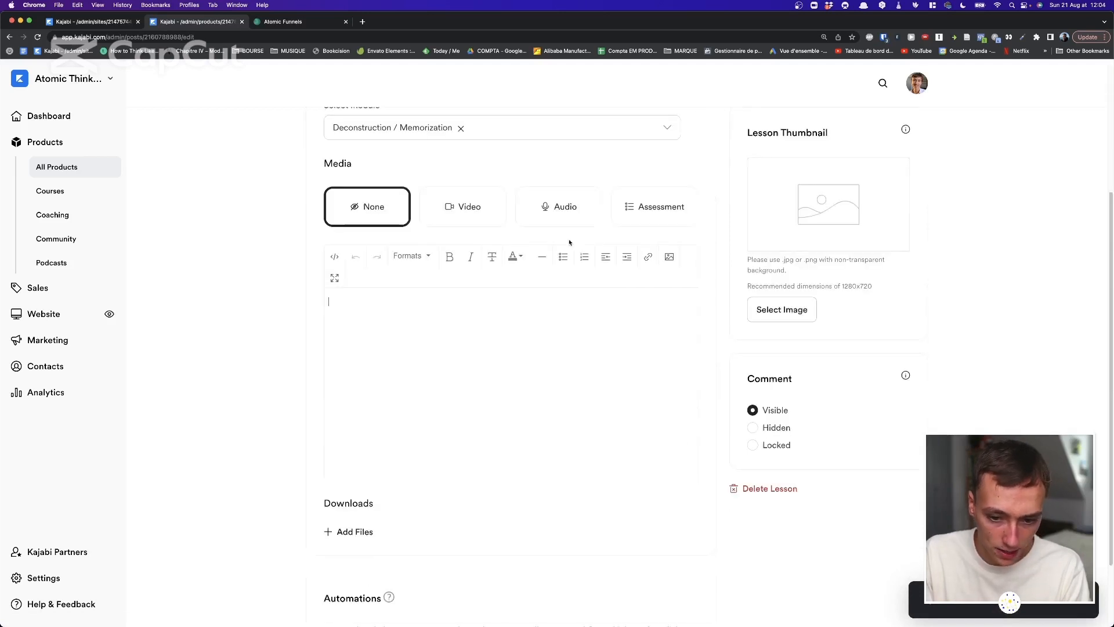
scroll(729, 242, "up", 4)
Delete the draft 'test' lesson from the course outline and confirm.
left_click(325, 133)
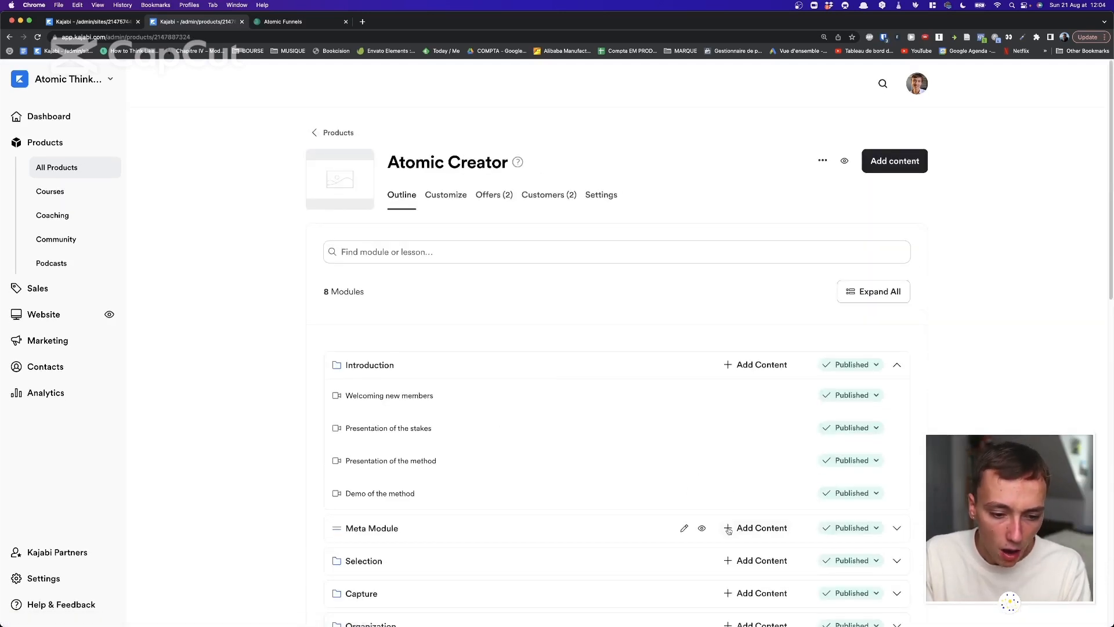
scroll(766, 510, "down", 15)
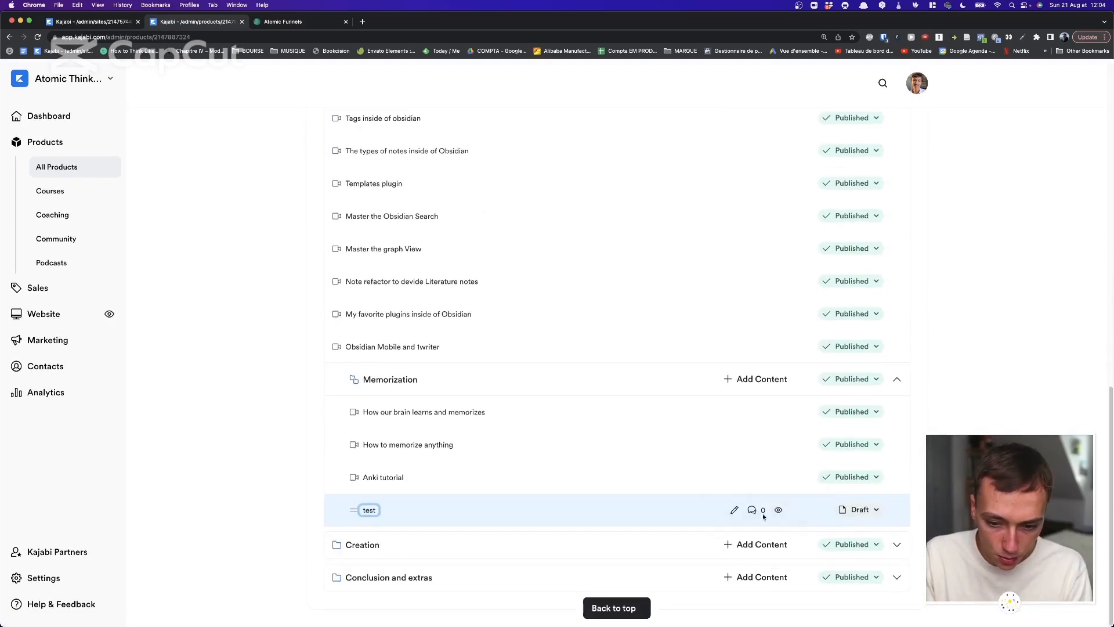
left_click(858, 511)
left_click(796, 592)
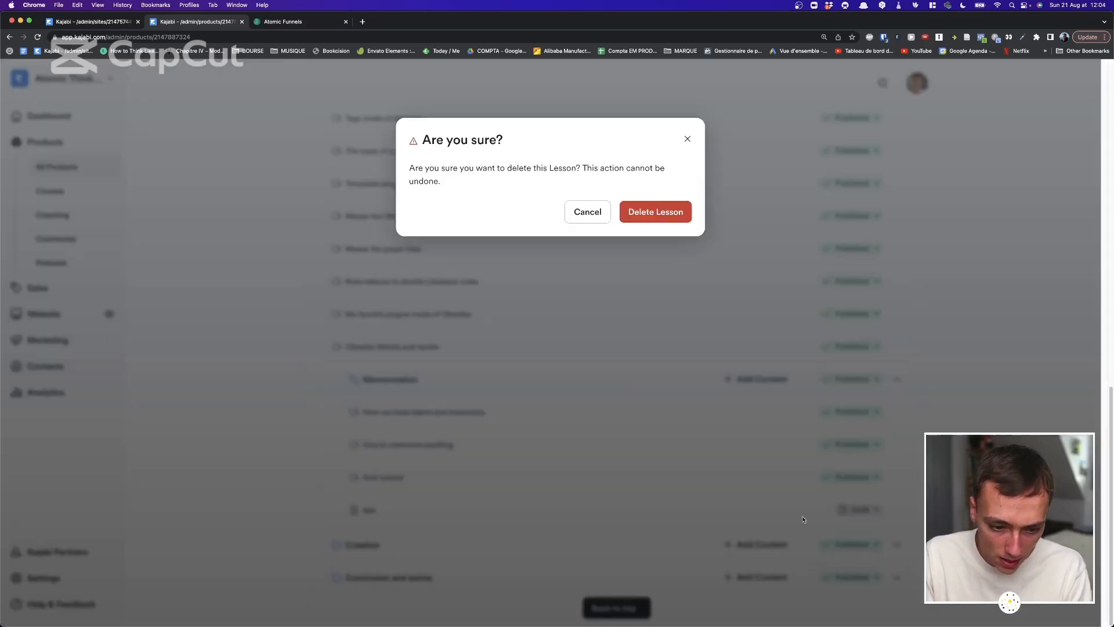
left_click(673, 213)
scroll(764, 343, "up", 15)
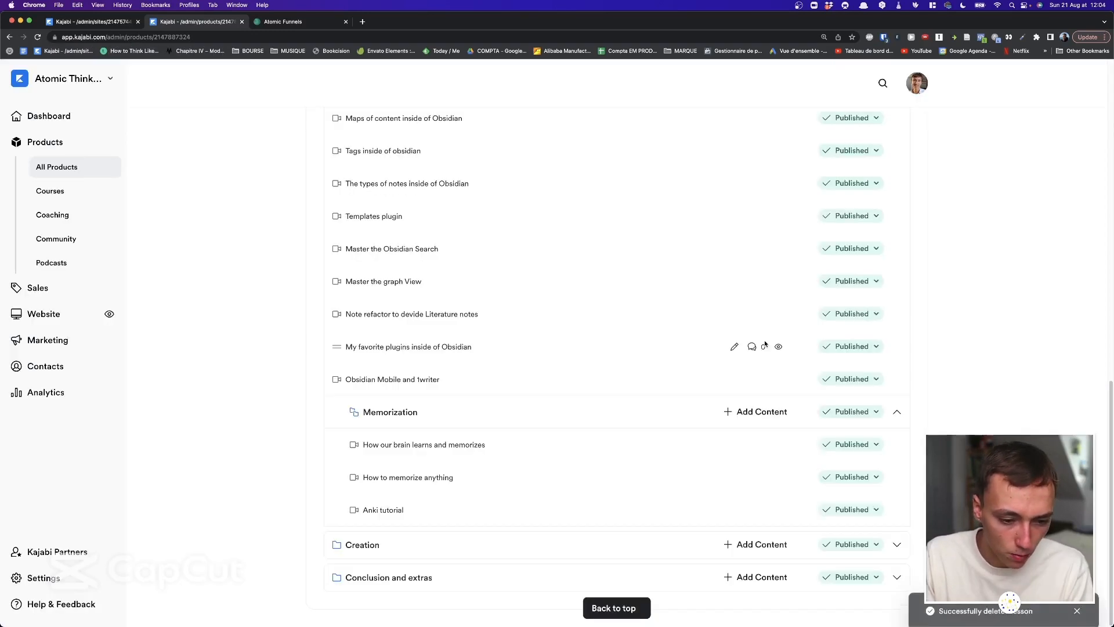
Start a bulk video upload into the course and browse the computer for files.
scroll(772, 321, "down", 5)
scroll(772, 322, "up", 2)
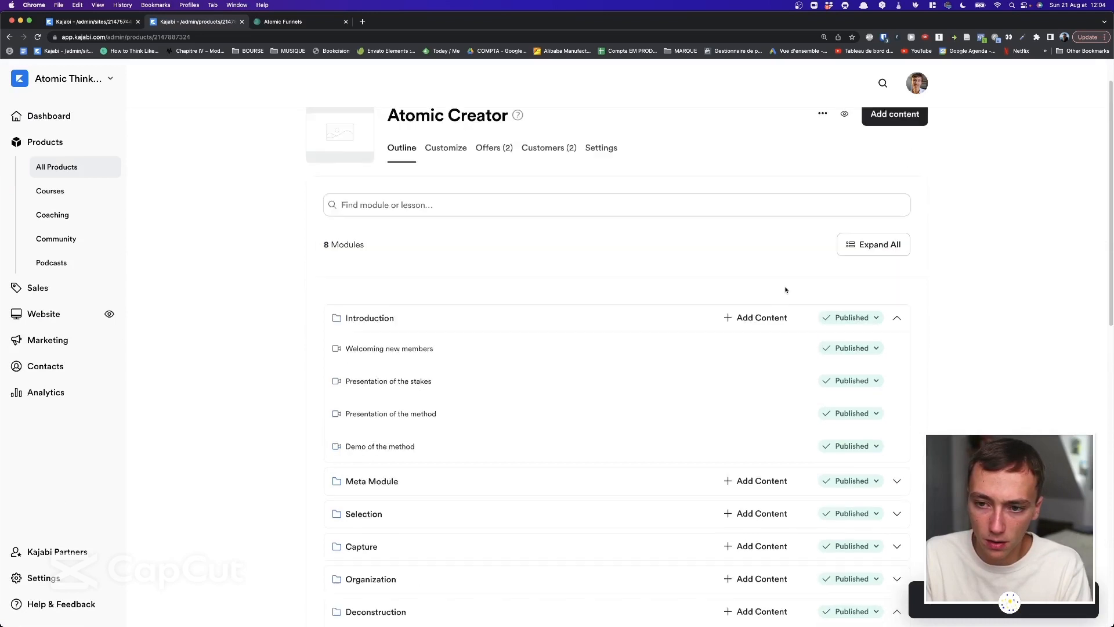
left_click(915, 121)
left_click(851, 233)
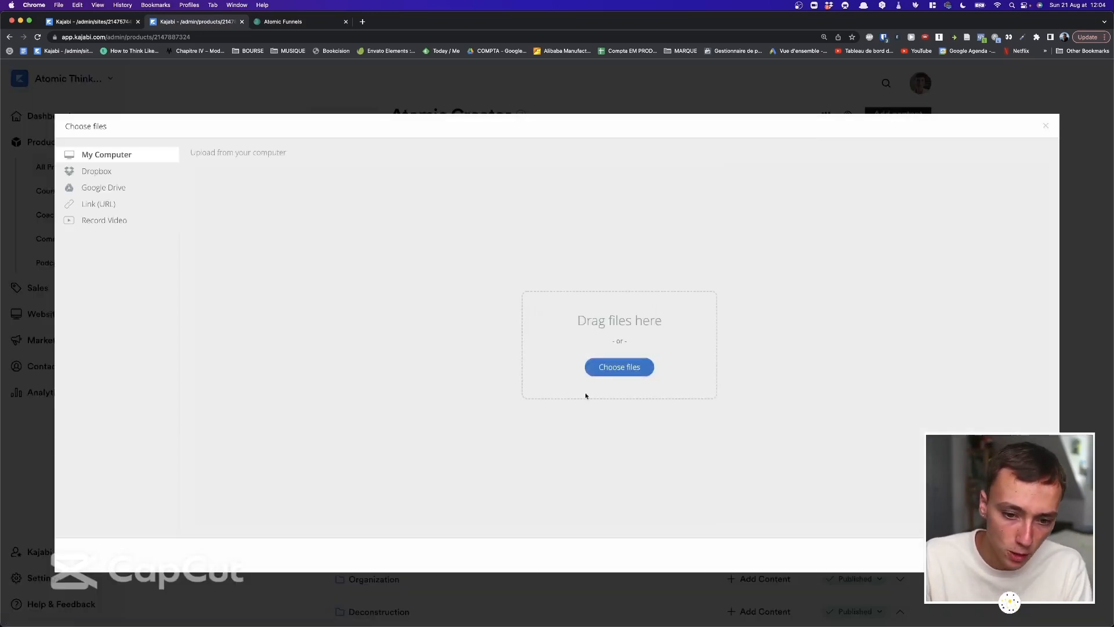
left_click(618, 366)
Select seven recordings in 0 INBOX > RECORD, then cancel the file picker.
left_click(424, 254)
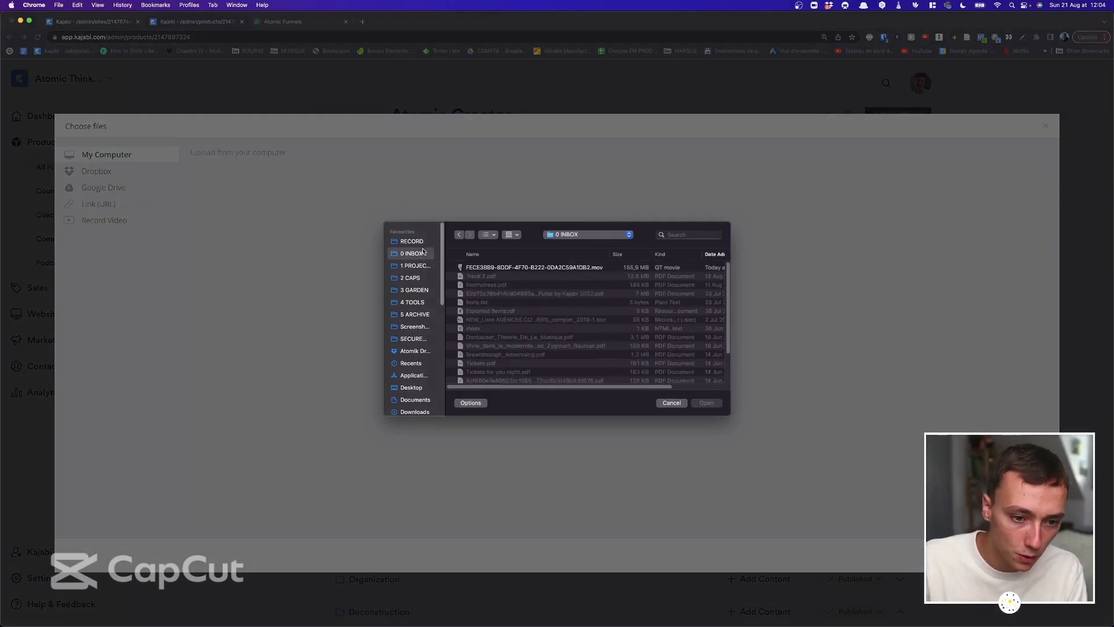
scroll(493, 276, "down", 2)
scroll(506, 280, "up", 2)
left_click(418, 242)
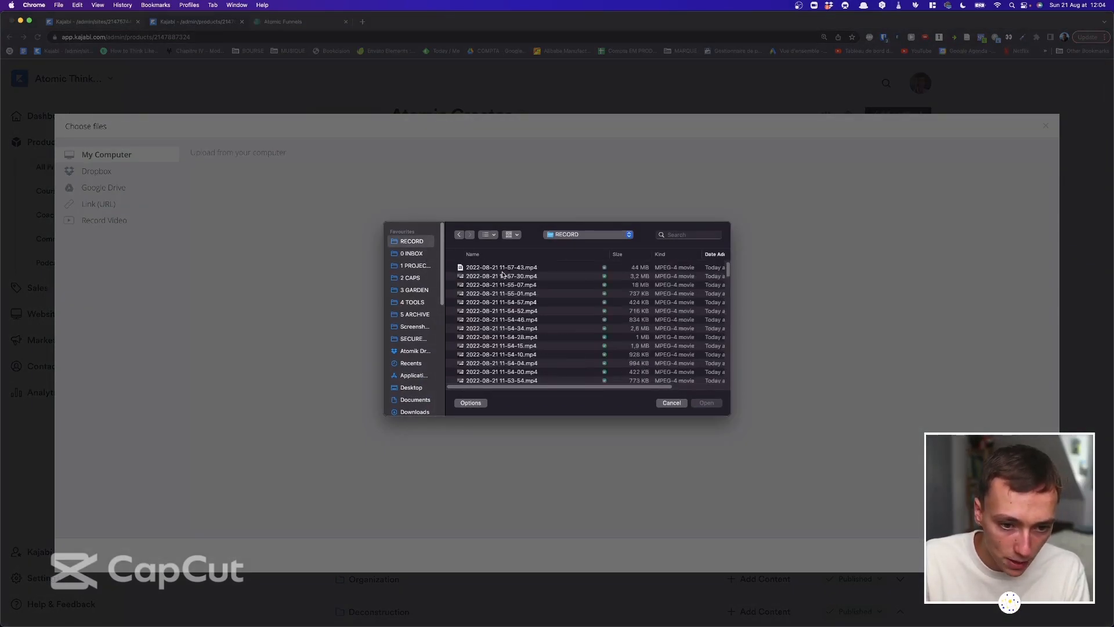
left_click(503, 275)
left_click(515, 328, "shift")
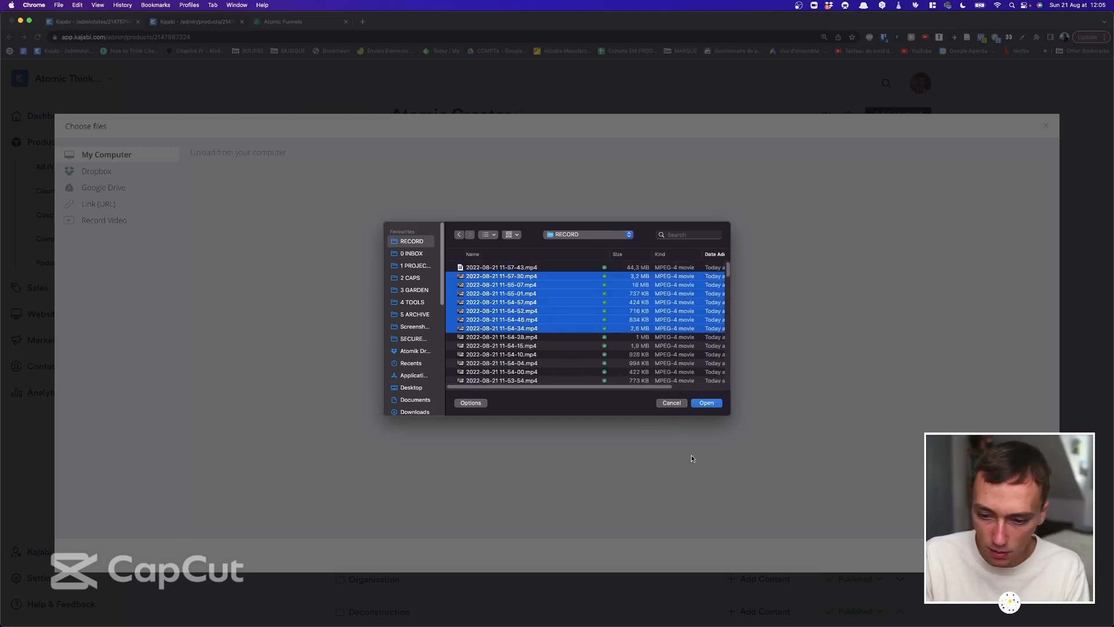
left_click(667, 402)
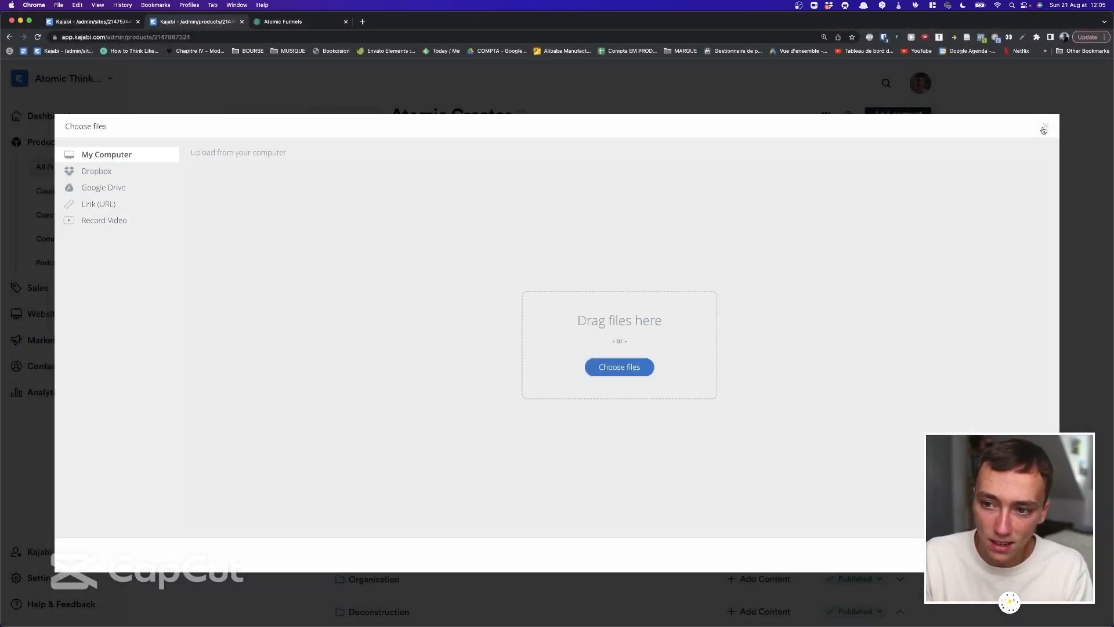
Close the upload window and scroll the outline back through its modules.
left_click(1045, 126)
scroll(665, 320, "down", 5)
scroll(342, 345, "up", 3)
scroll(343, 345, "up", 3)
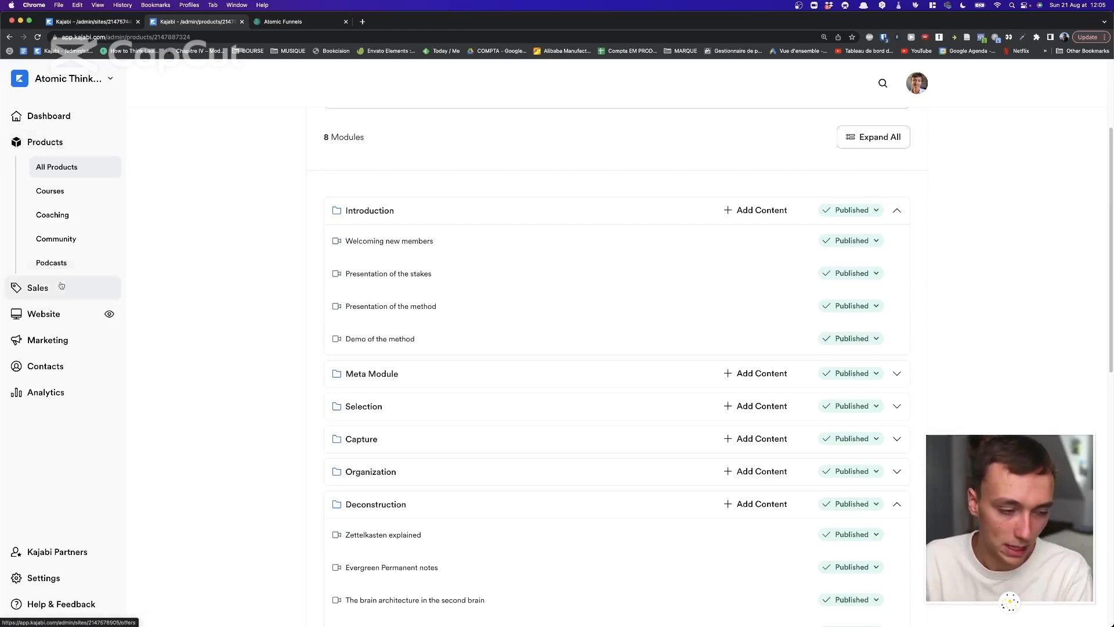
scroll(231, 252, "down", 1)
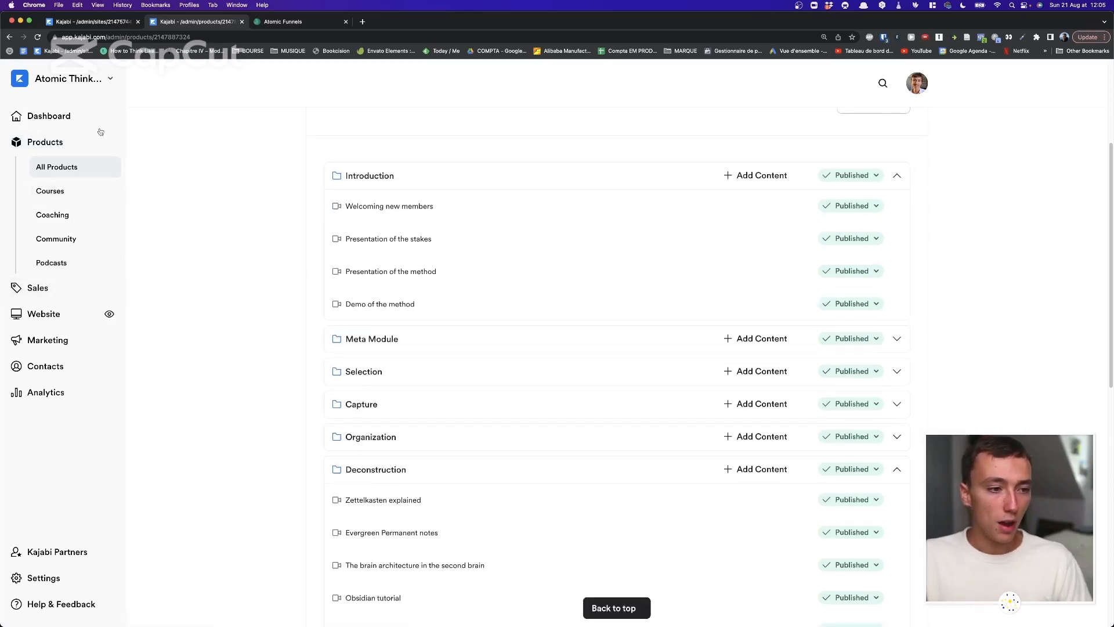
Review all five library products, reopen the 8-module Atomic Creator course outline, then head to Sales.
left_click(107, 170)
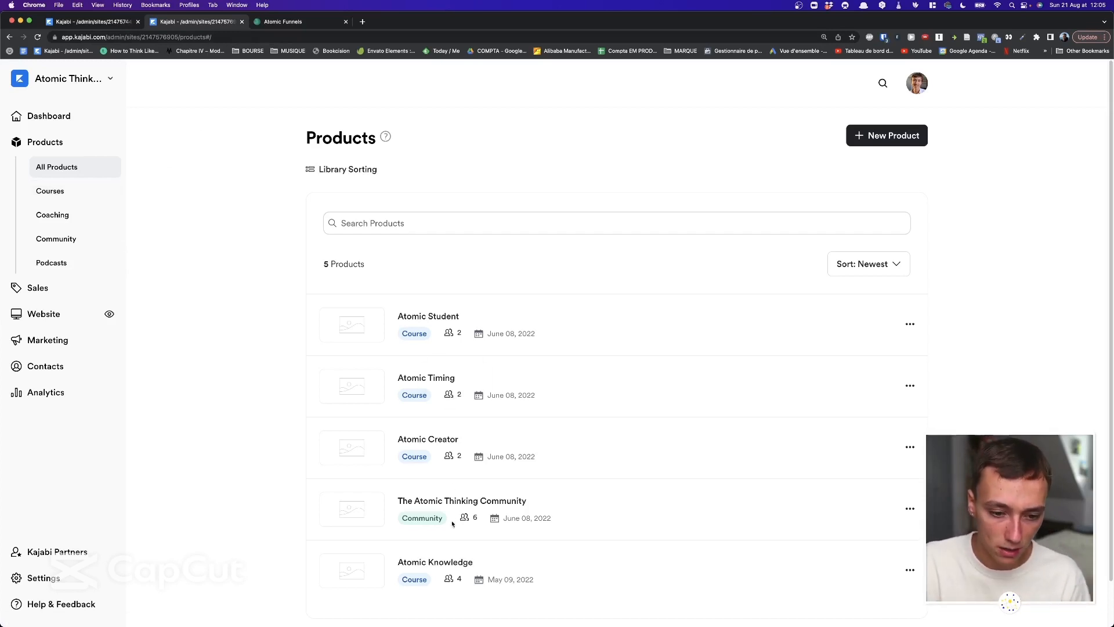
left_click(419, 437)
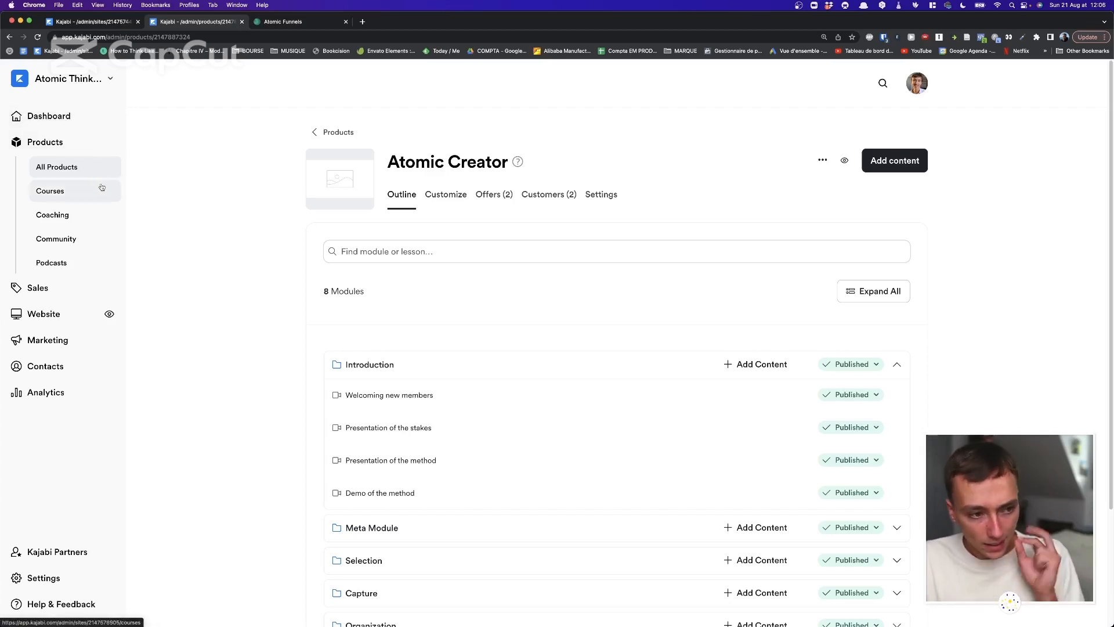
left_click(76, 284)
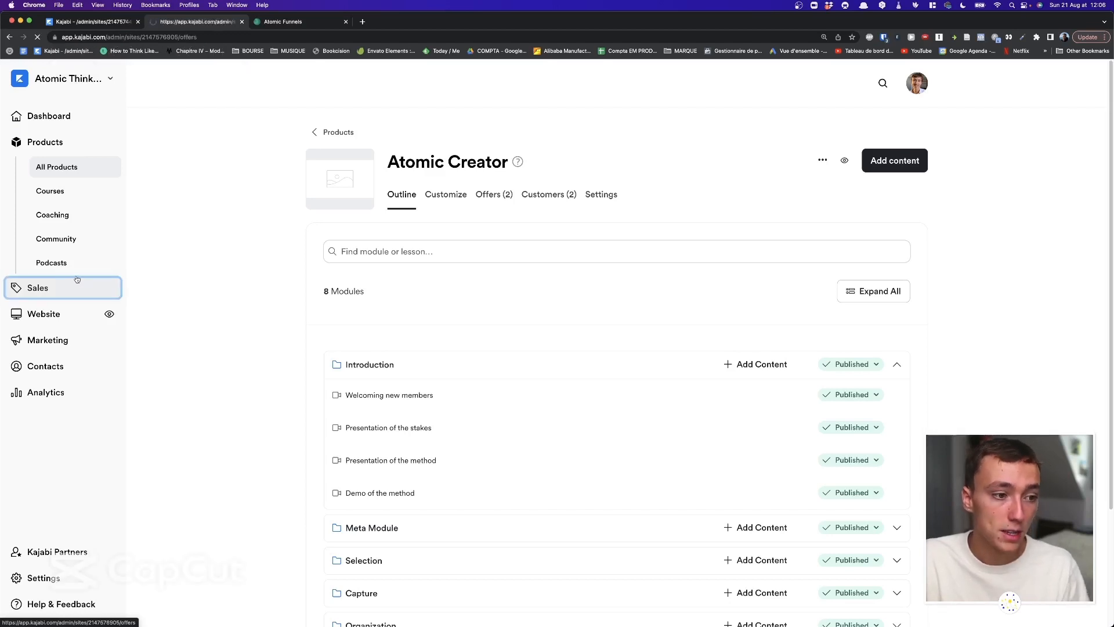
Scroll the offers table and open the Atomic Creator offer ($1,997.00 USD, 2 sold).
scroll(219, 235, "down", 5)
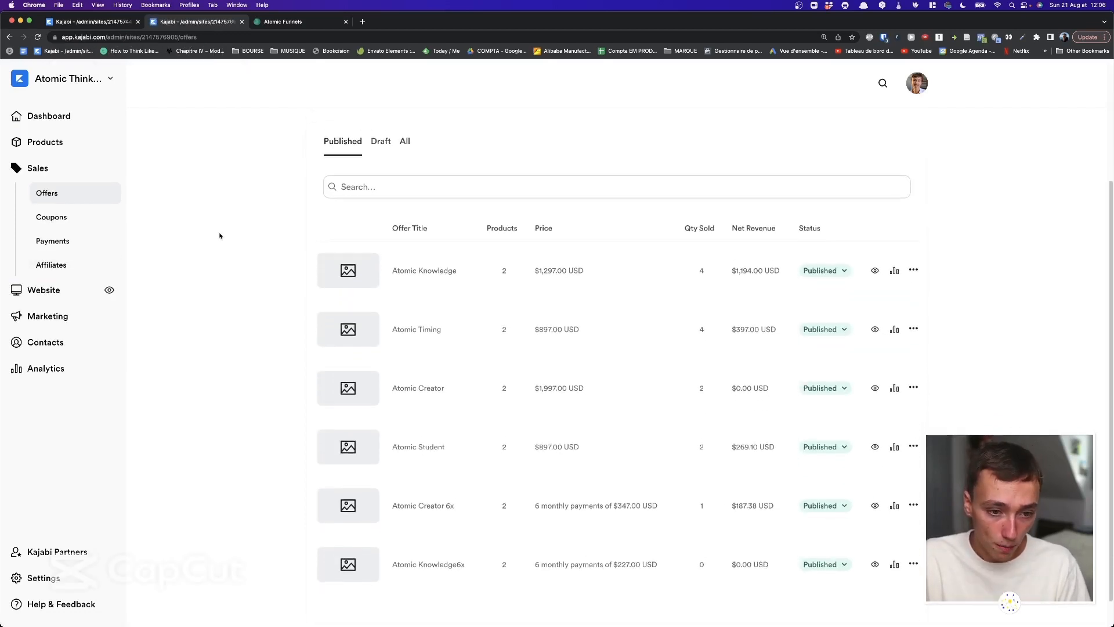
left_click_drag(232, 196, 178, 309)
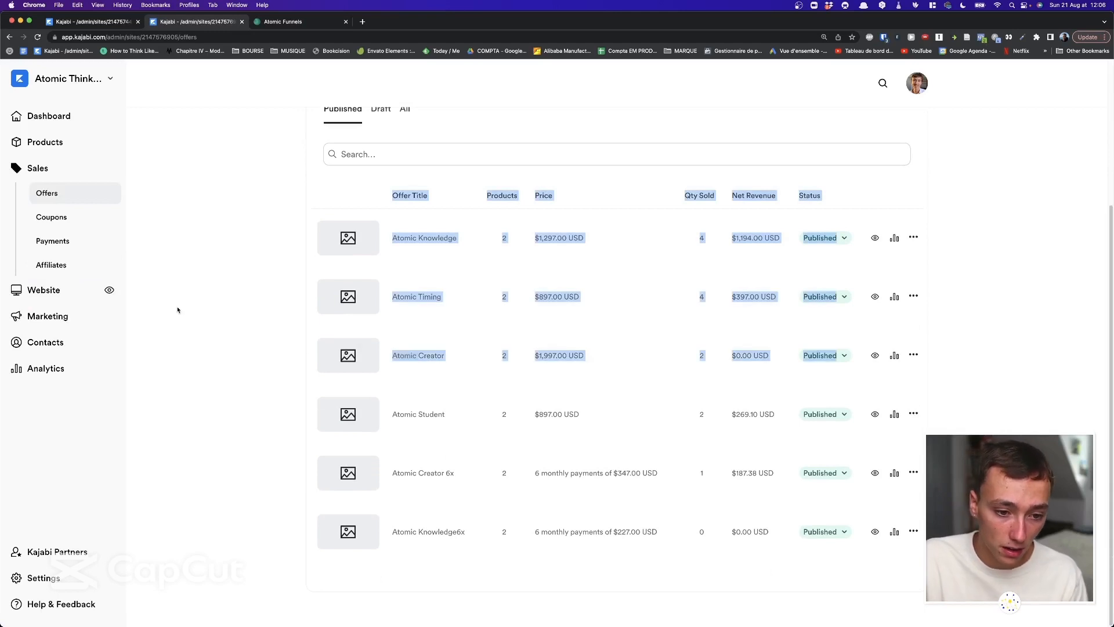
left_click(178, 309)
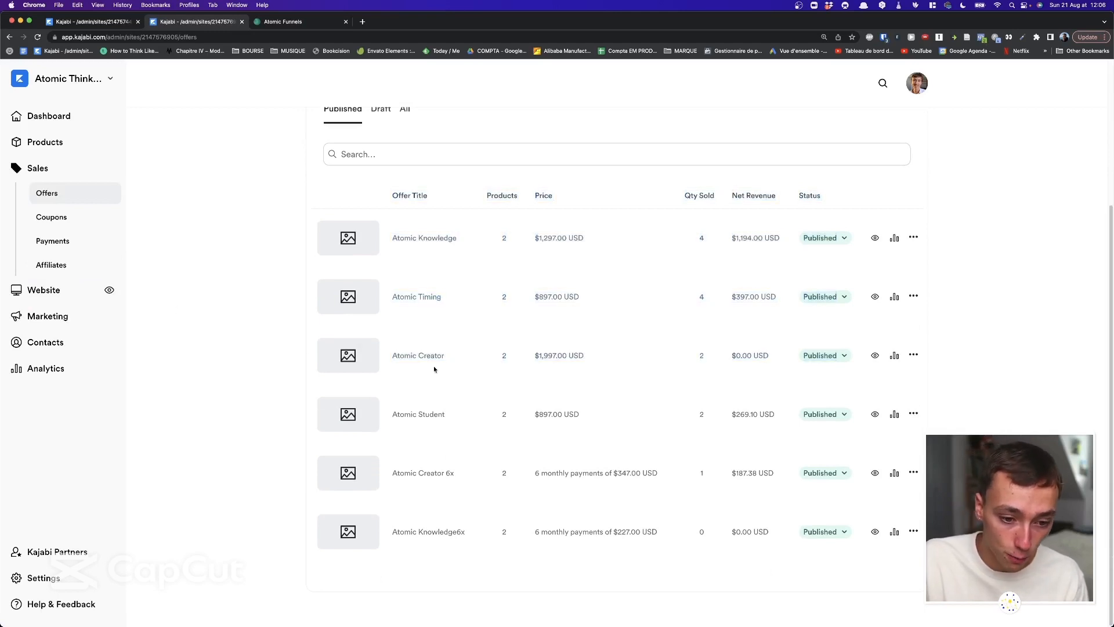
left_click(405, 355)
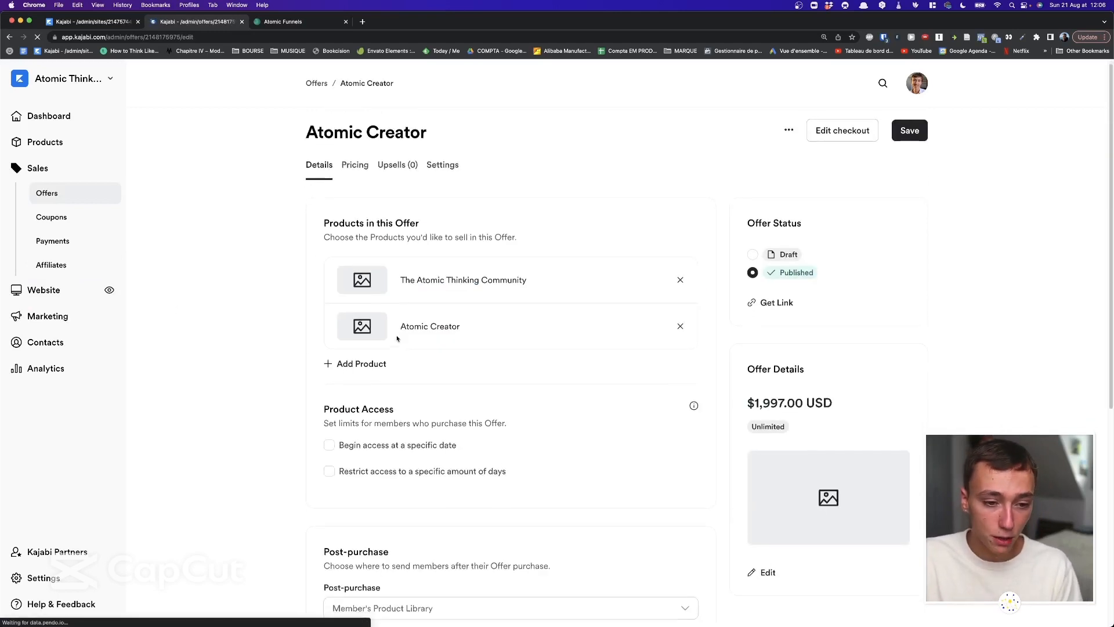
scroll(401, 338, "down", 6)
scroll(397, 339, "up", 6)
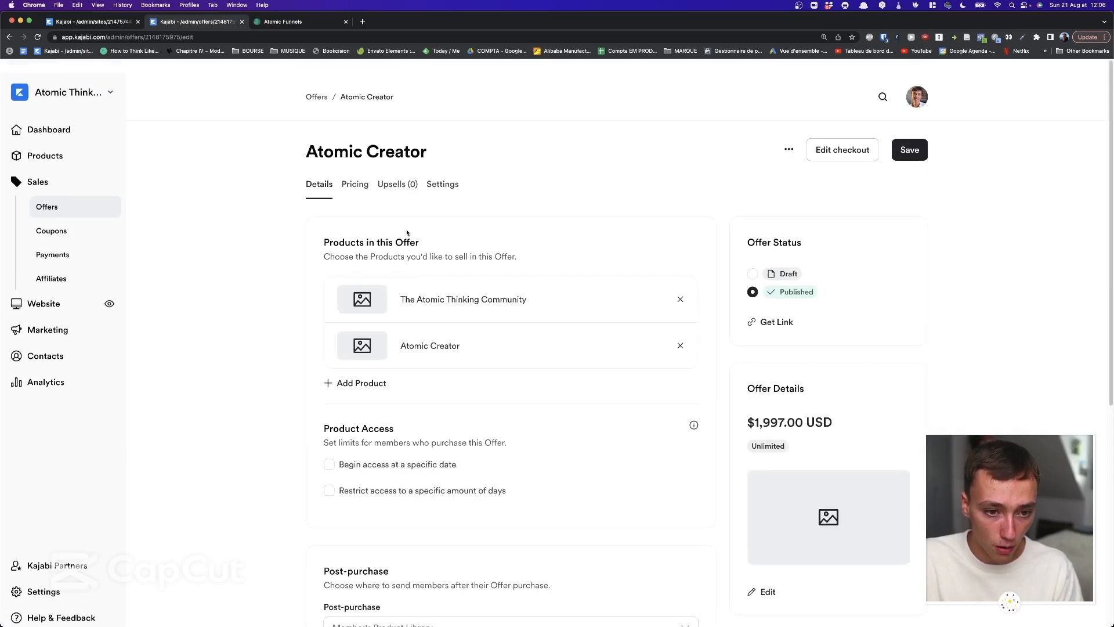
left_click(354, 187)
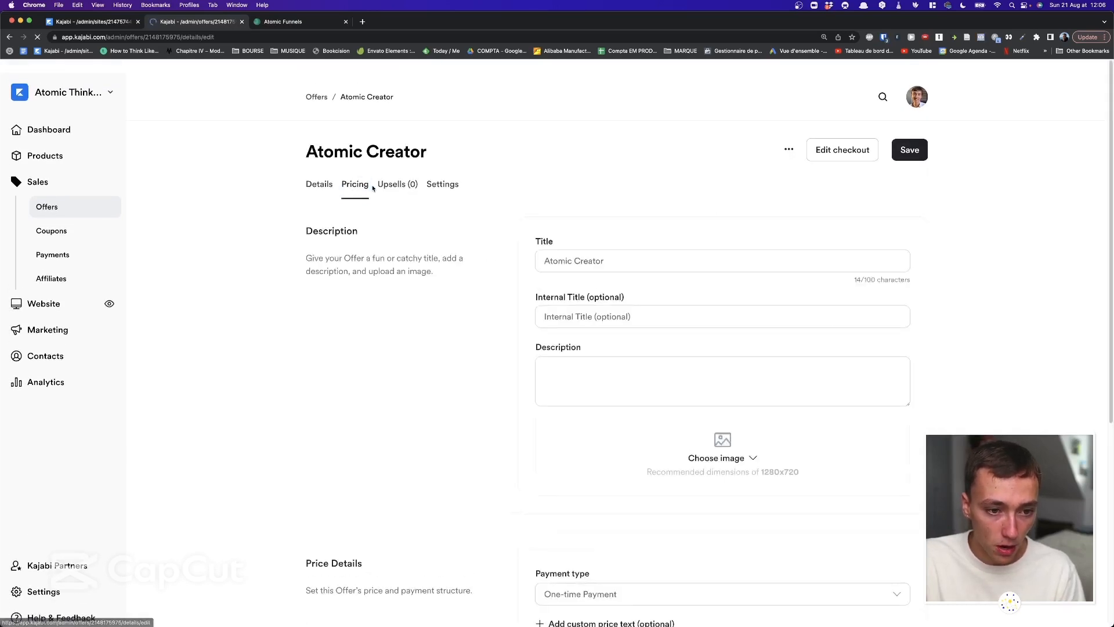
scroll(458, 317, "down", 3)
scroll(464, 307, "up", 3)
scroll(600, 263, "down", 5)
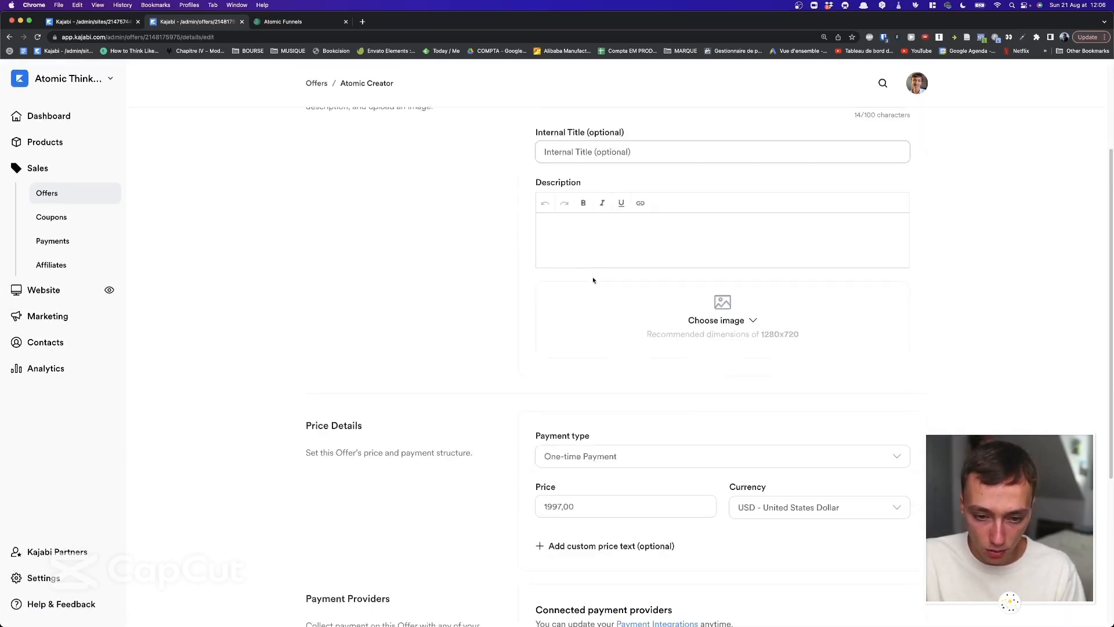
scroll(522, 360, "down", 3)
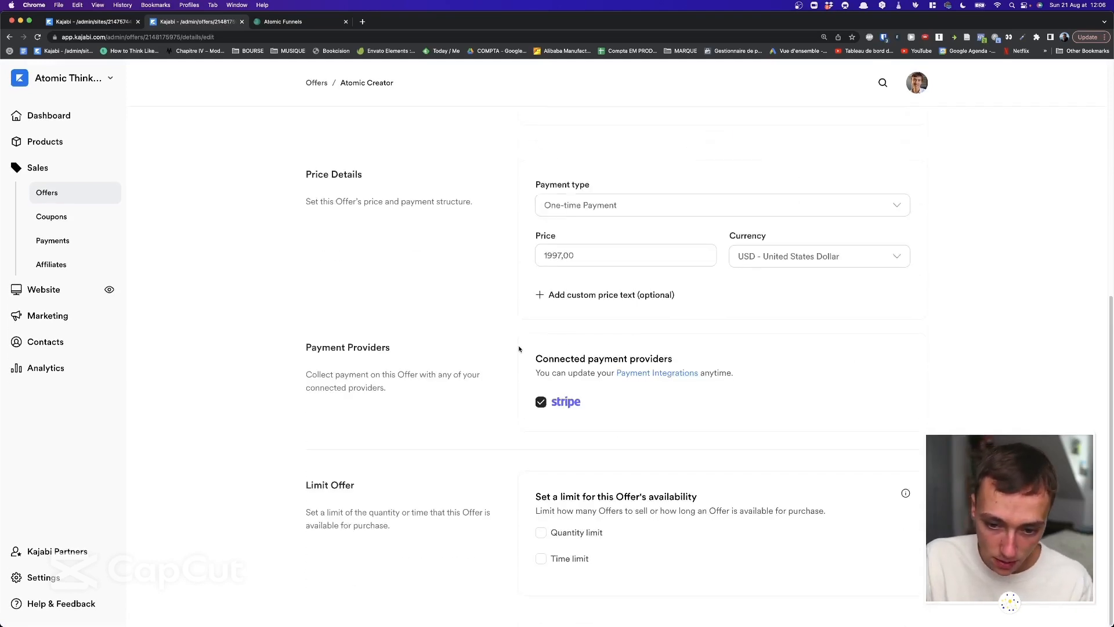
scroll(530, 372, "up", 8)
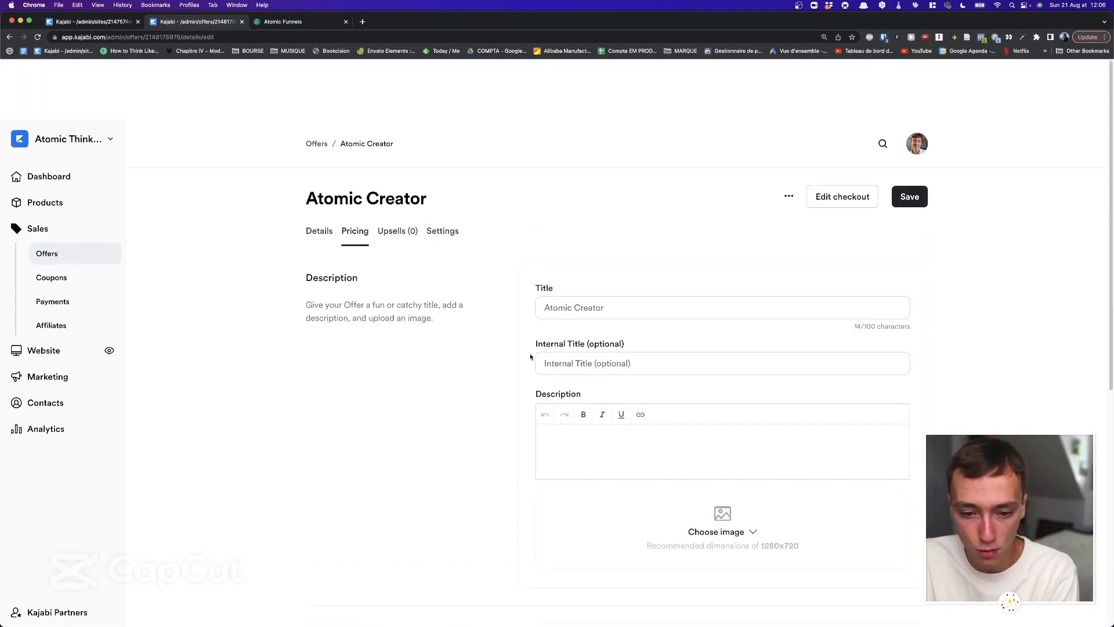
scroll(525, 349, "down", 4)
scroll(518, 344, "up", 4)
left_click(319, 177)
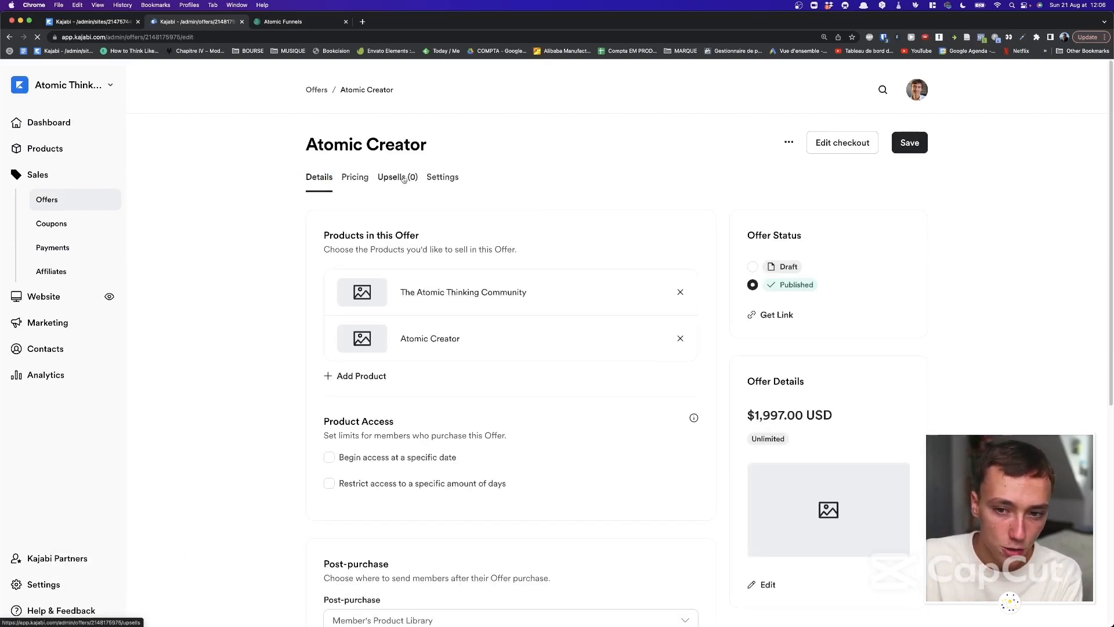
scroll(360, 242, "down", 1)
mouse_move(324, 216)
left_mouse_down()
mouse_move(468, 232)
mouse_move(465, 217)
mouse_move(338, 203)
left_mouse_up()
left_click(465, 231)
left_click(337, 204)
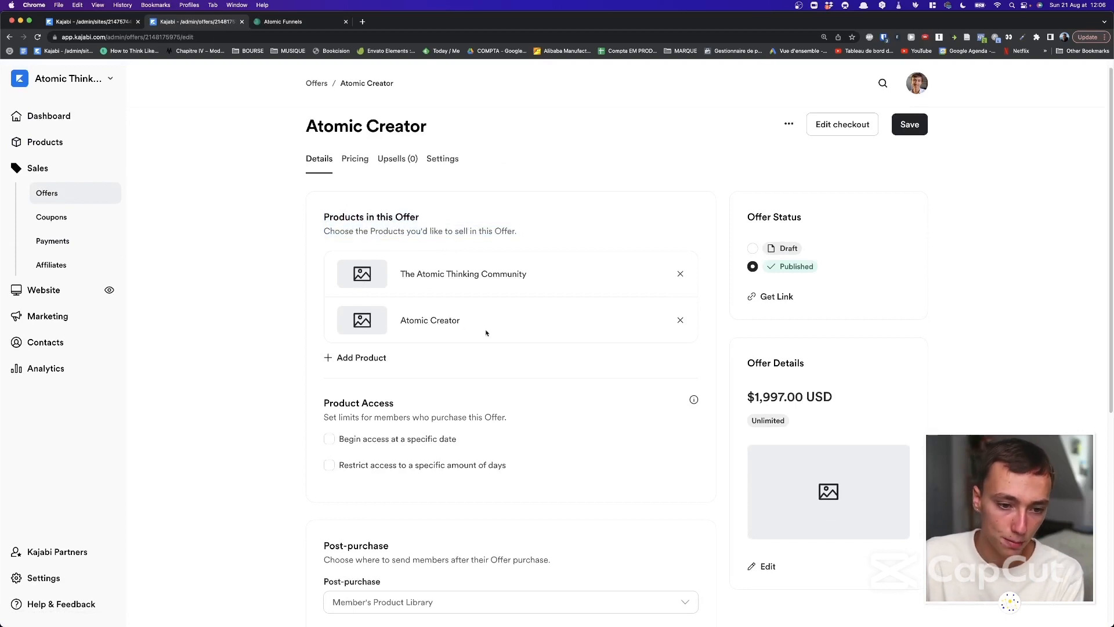
left_click_drag(463, 323, 400, 270)
left_click(400, 270)
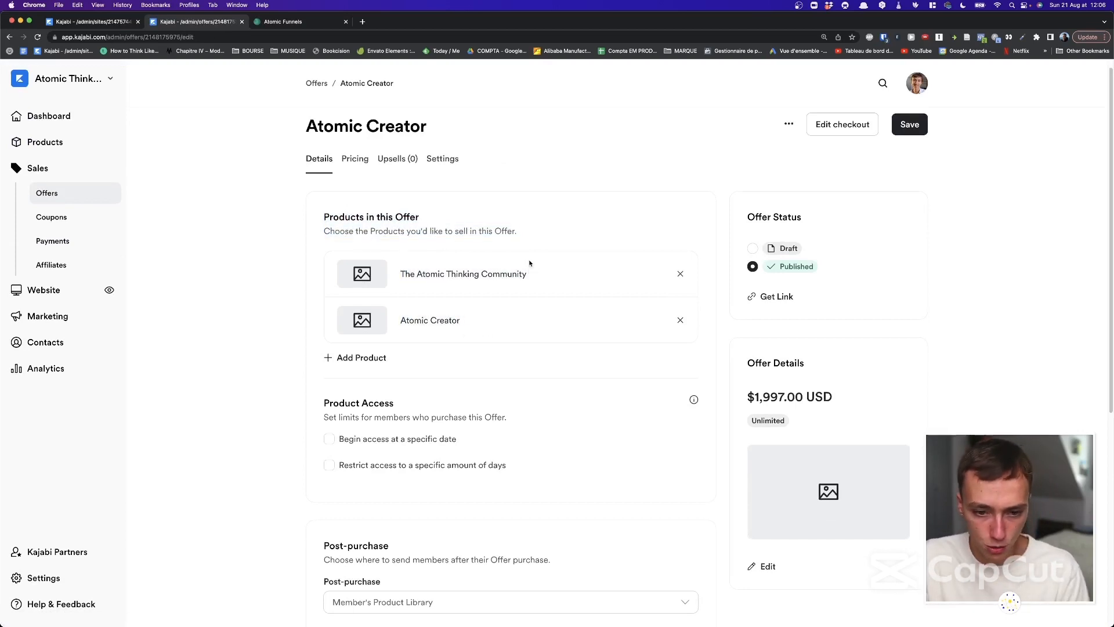
scroll(529, 263, "down", 5)
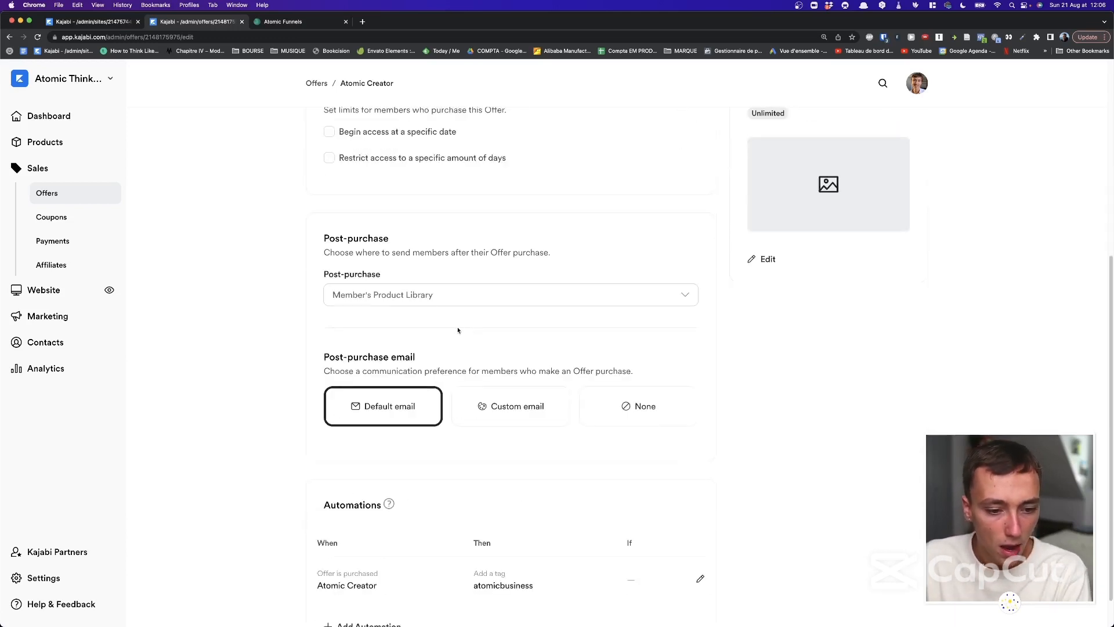
left_click_drag(324, 233, 405, 326)
left_click(418, 316)
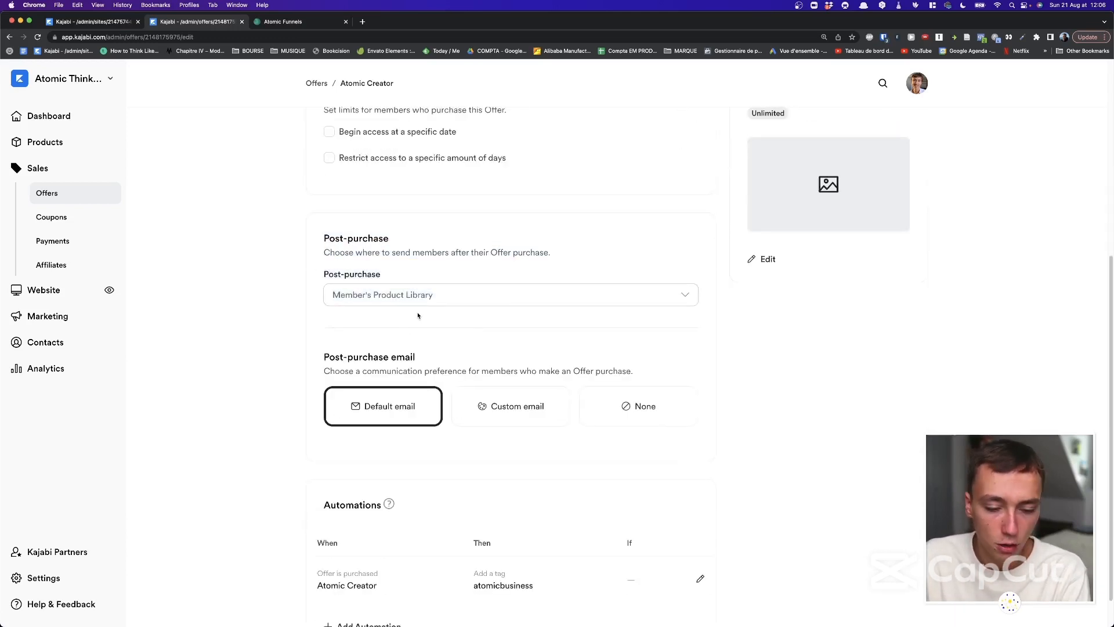
scroll(520, 426, "down", 1)
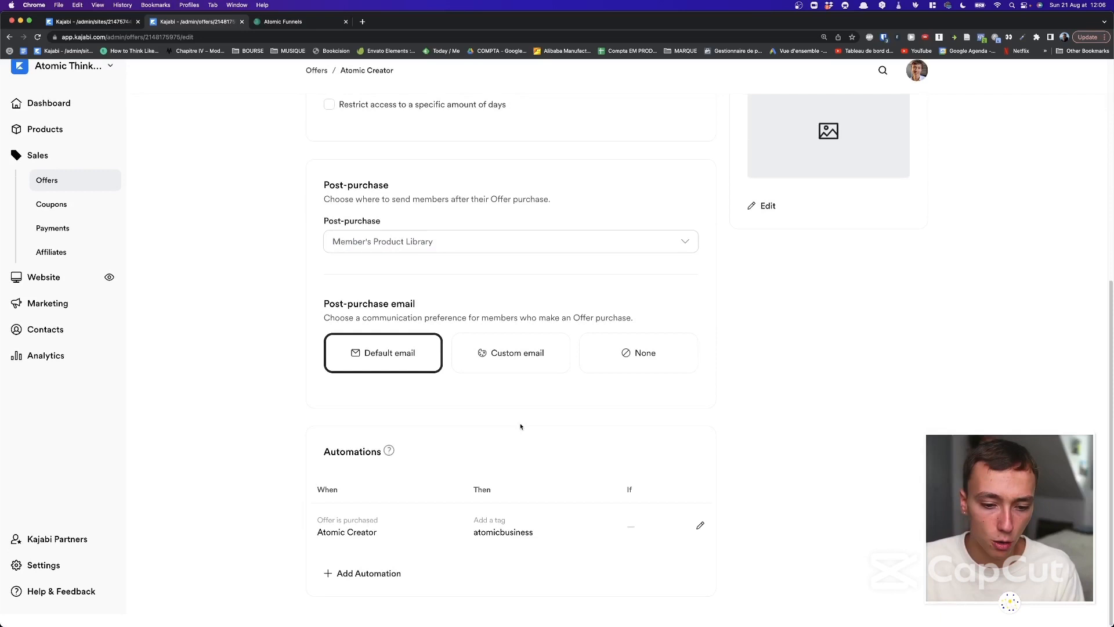
left_click_drag(471, 519, 534, 537)
left_click(478, 524)
left_click(542, 538)
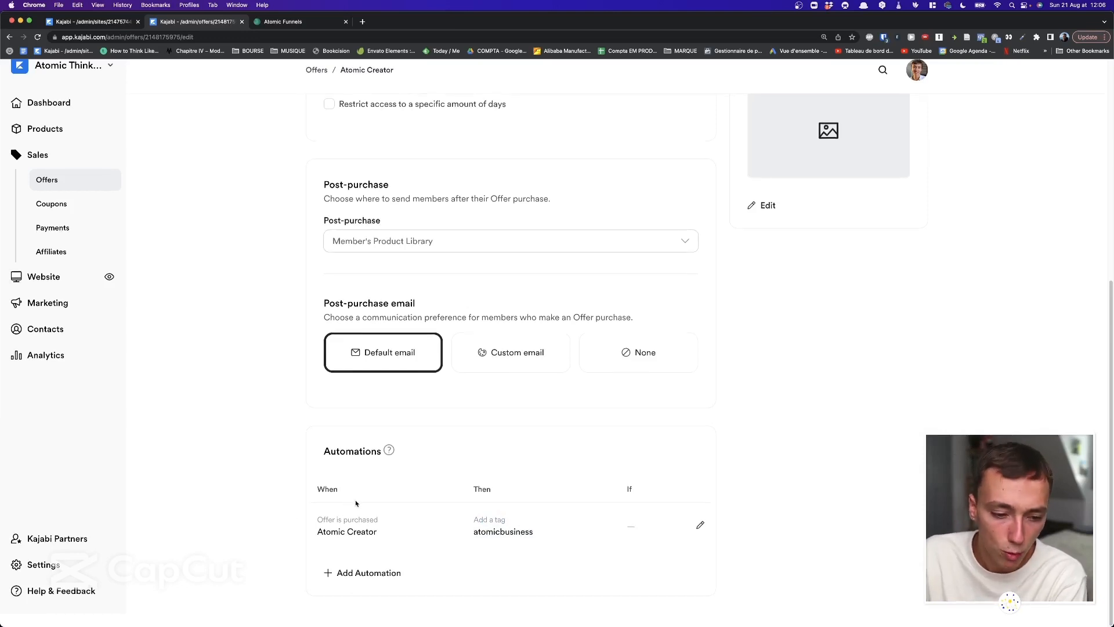
scroll(342, 464, "up", 7)
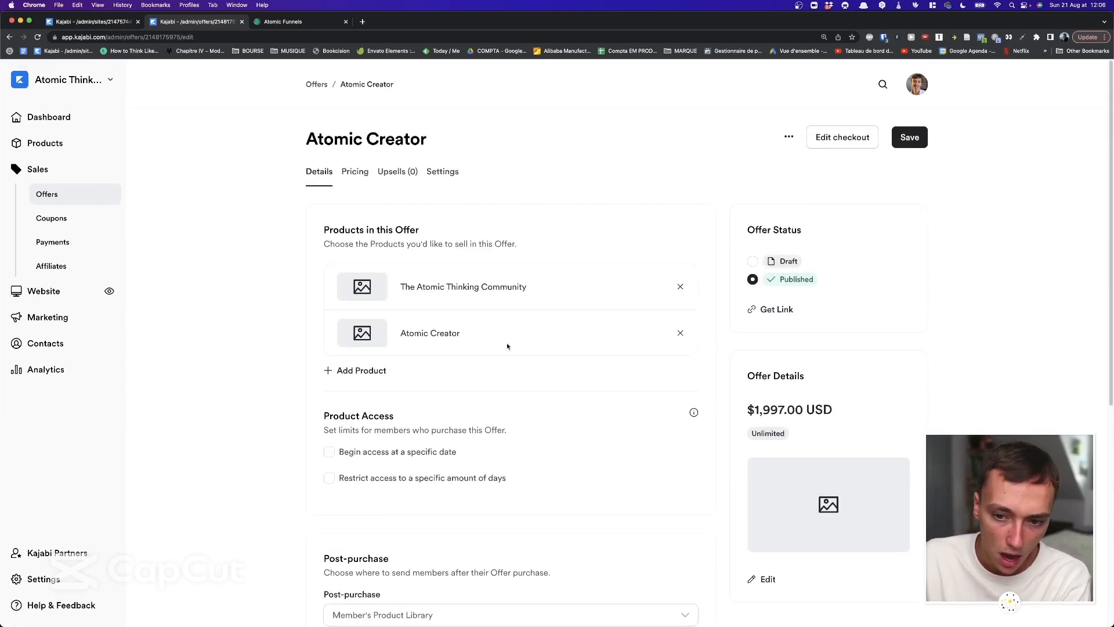
left_click(384, 173)
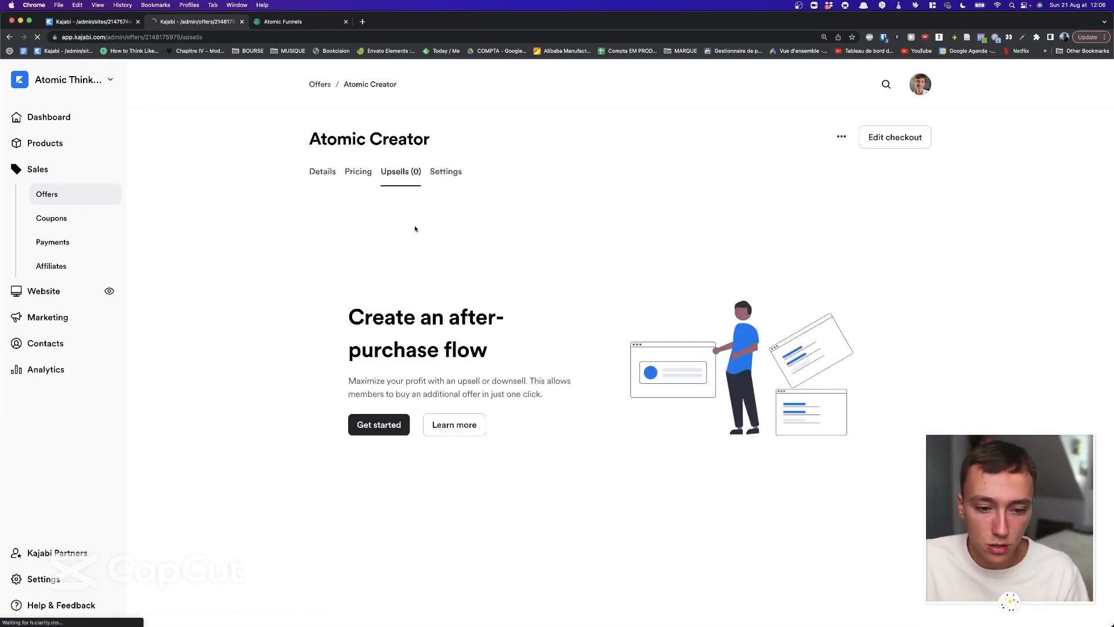
Check the Atomic Creator offer's empty Upsells, then open its checkout customizer from Details.
left_click_drag(416, 229, 324, 313)
left_click(322, 315)
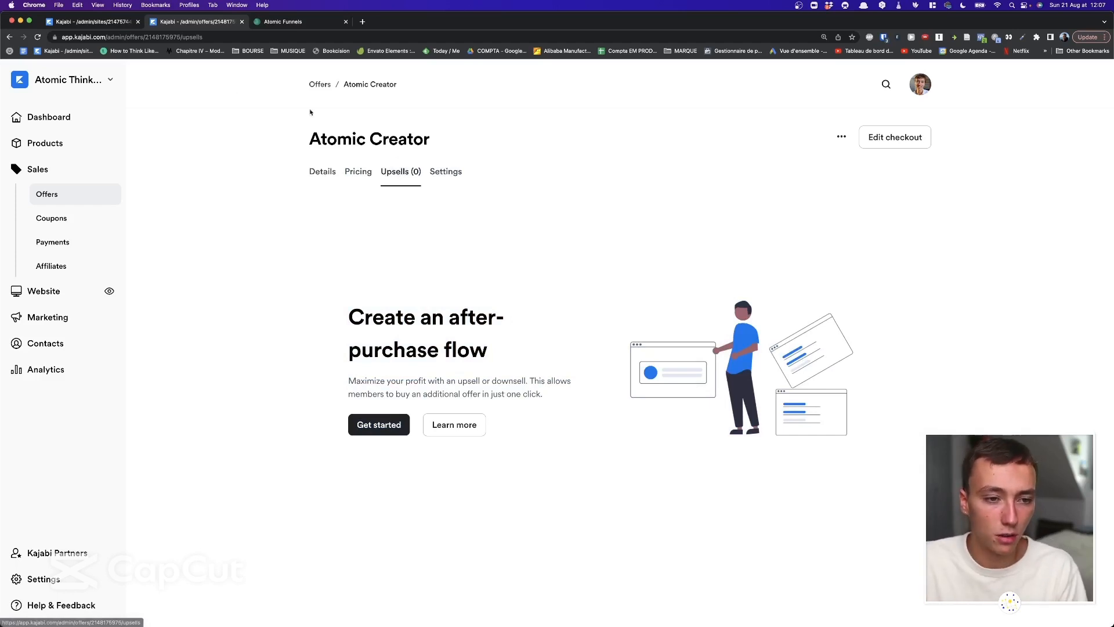
left_click(318, 178)
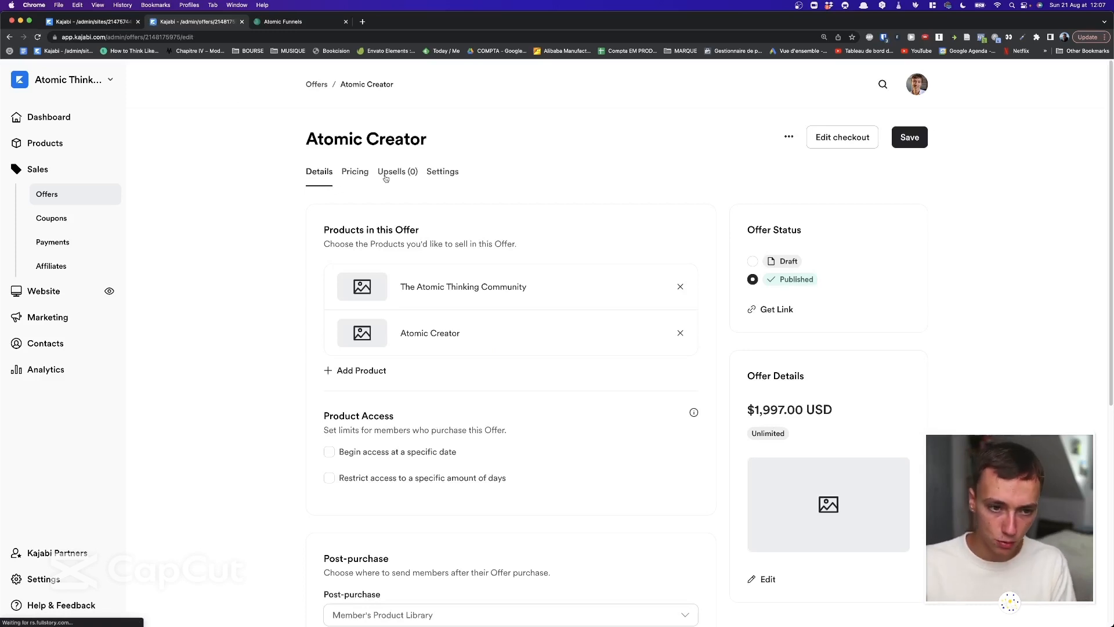
left_click(841, 149)
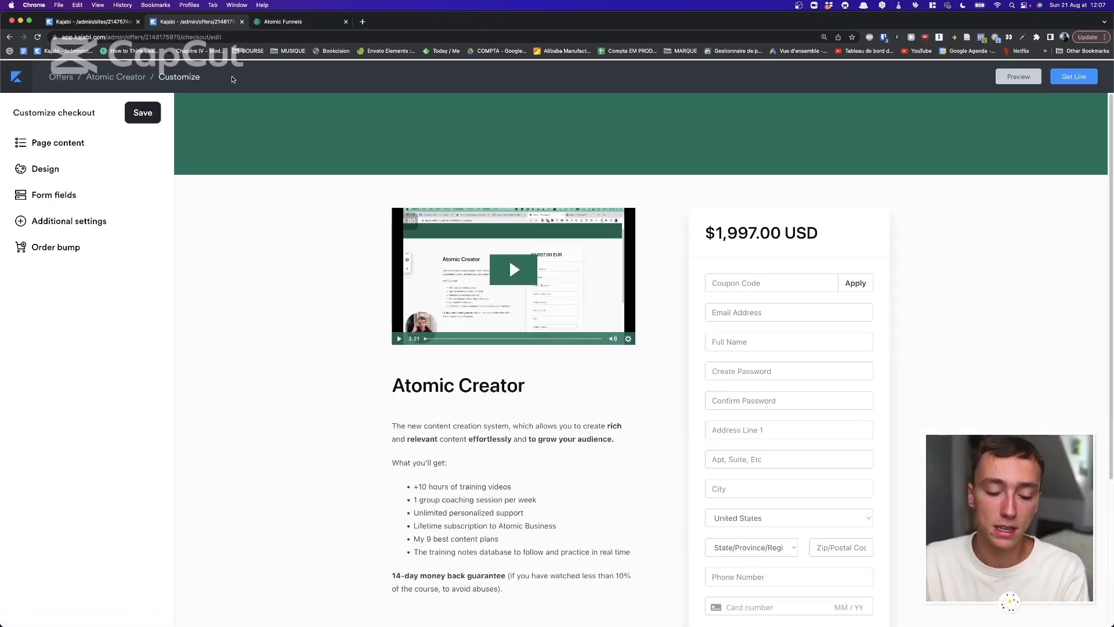
Look over the $1,997.00 USD checkout preview, then go back to the Atomic Creator offer's details.
scroll(545, 177, "down", 2)
scroll(526, 205, "up", 2)
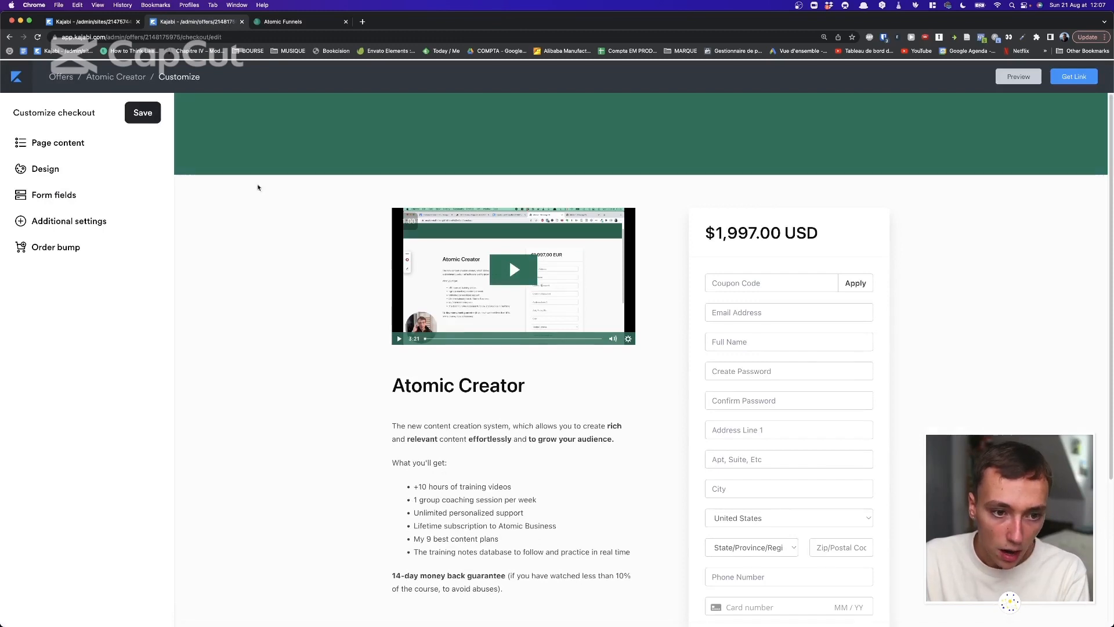
scroll(259, 194, "down", 2)
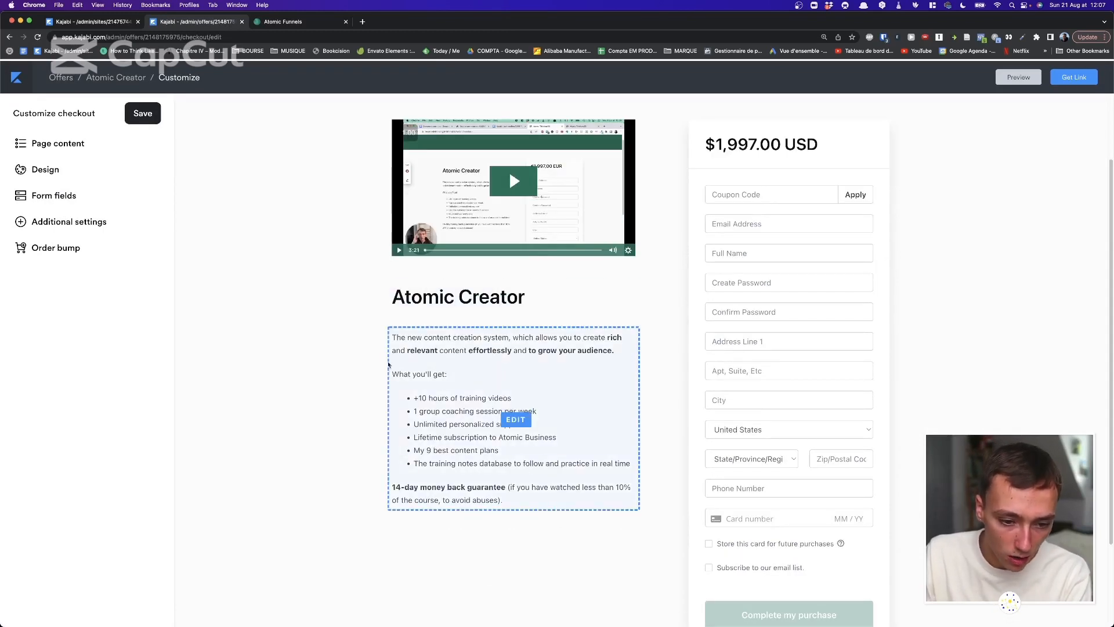
scroll(397, 352, "down", 3)
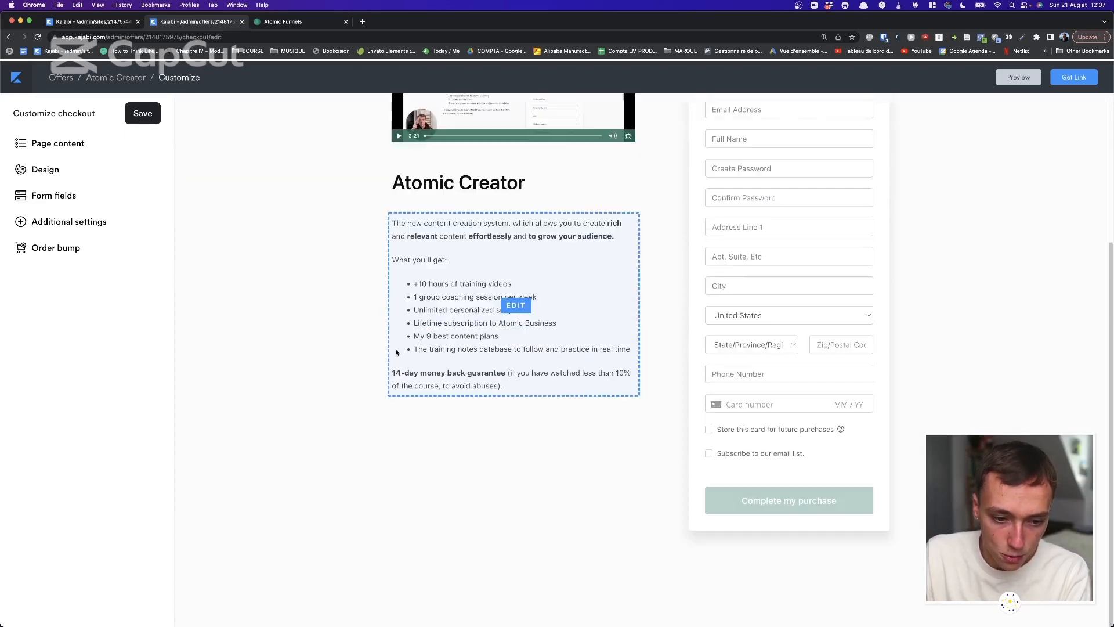
scroll(396, 352, "up", 3)
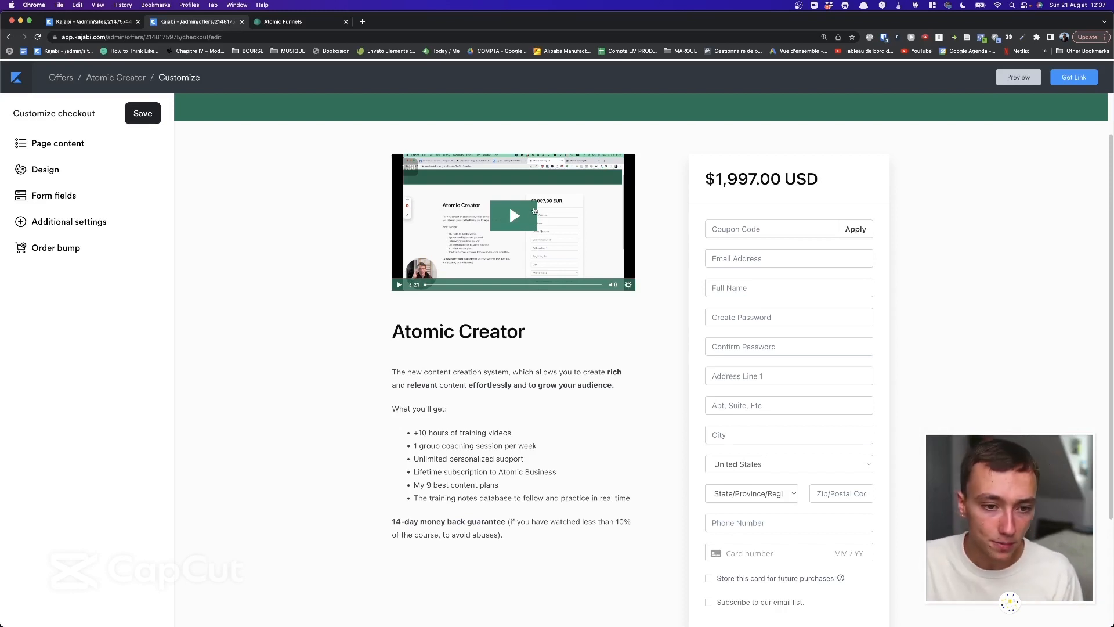
left_click_drag(701, 172, 894, 255)
left_click(945, 279)
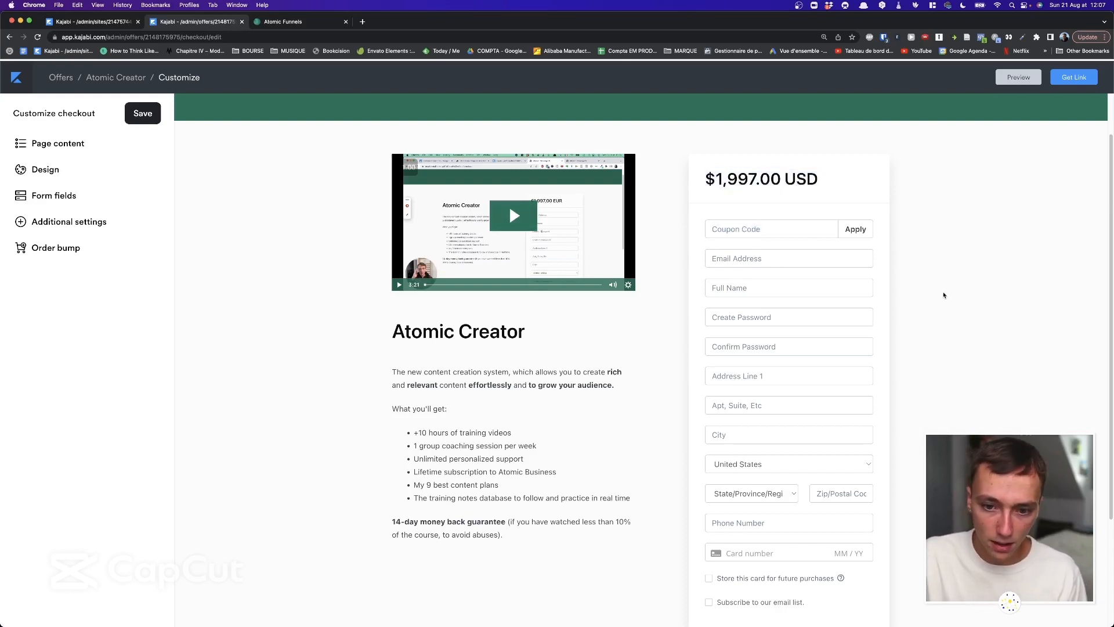
scroll(944, 295, "down", 3)
left_click_drag(913, 449, 933, 475)
scroll(770, 183, "up", 2)
scroll(770, 182, "up", 1)
left_click(698, 140)
left_click(932, 476)
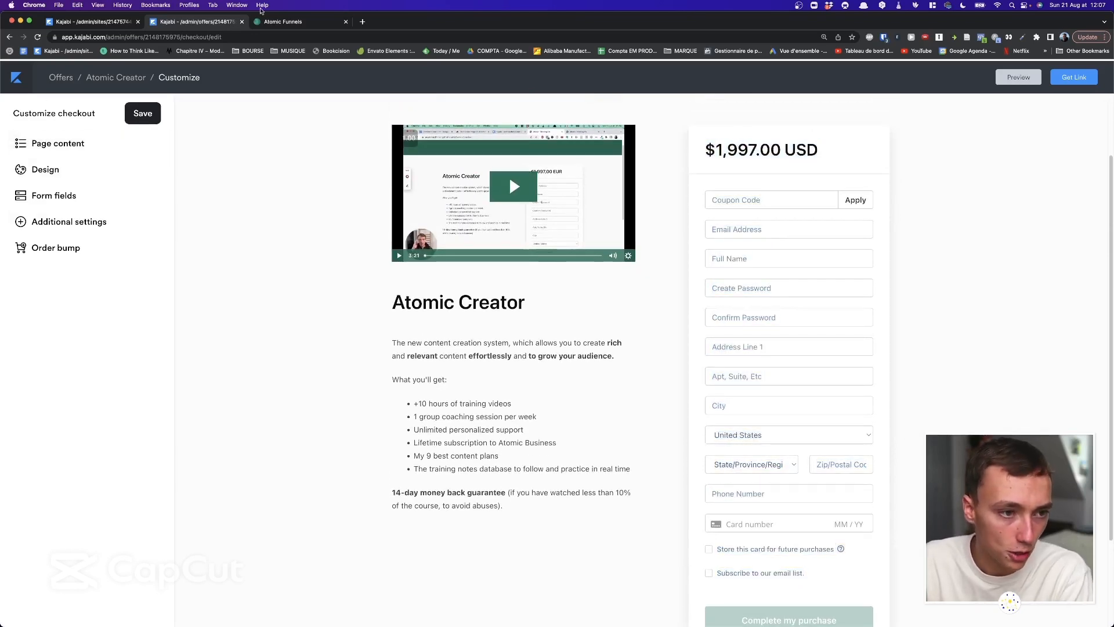
left_click(9, 37)
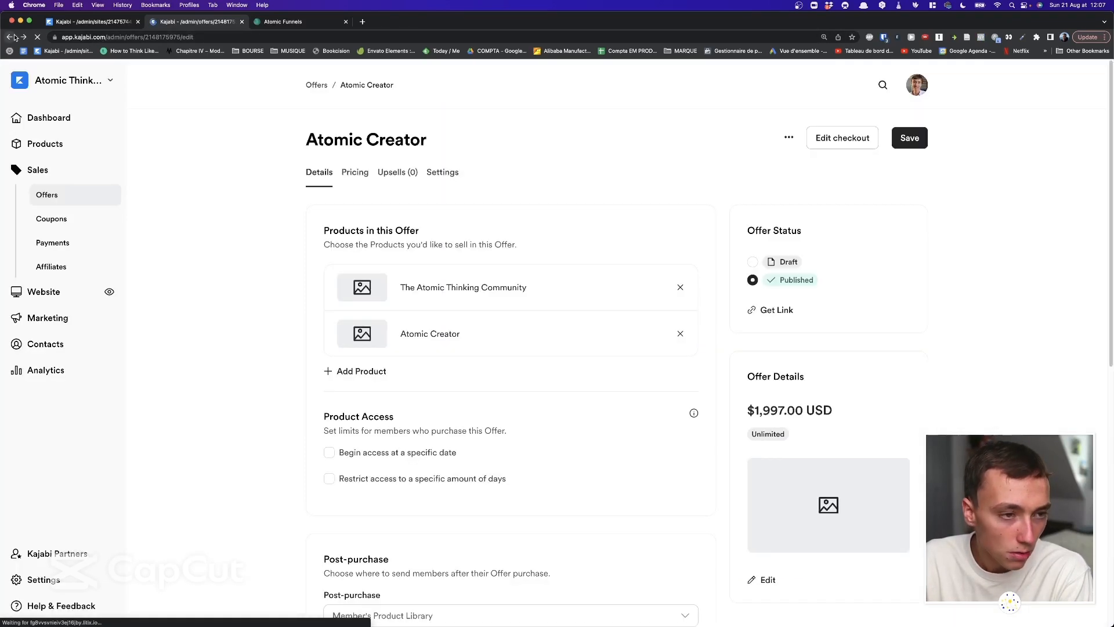
Open Sales > Offers and scroll through the six published offers, including Atomic Creator 6x.
left_click(85, 199)
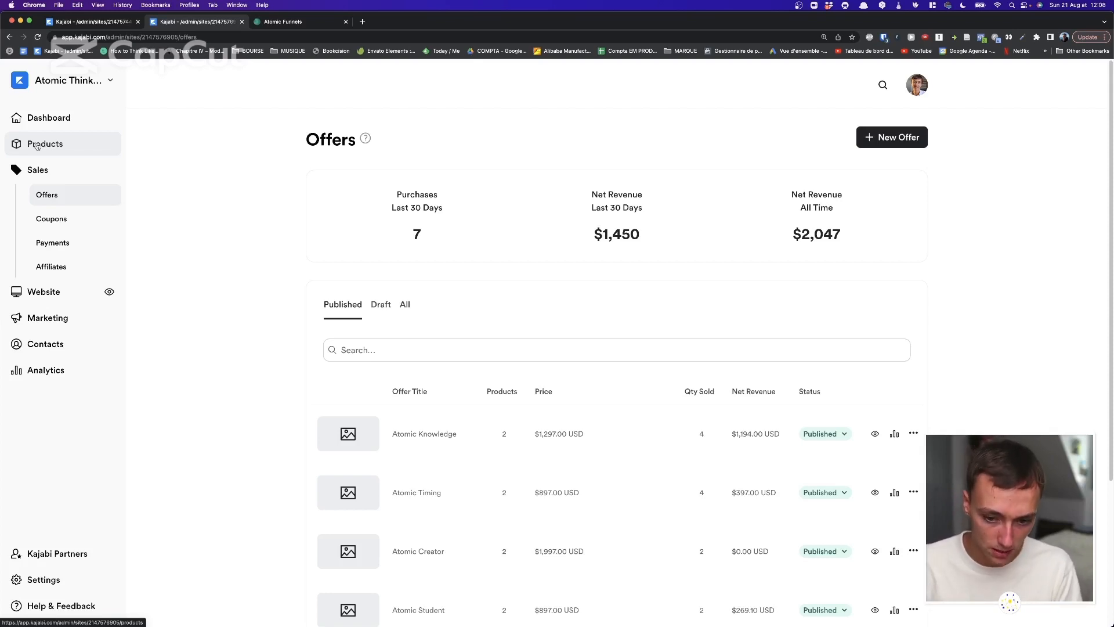
scroll(380, 255, "down", 3)
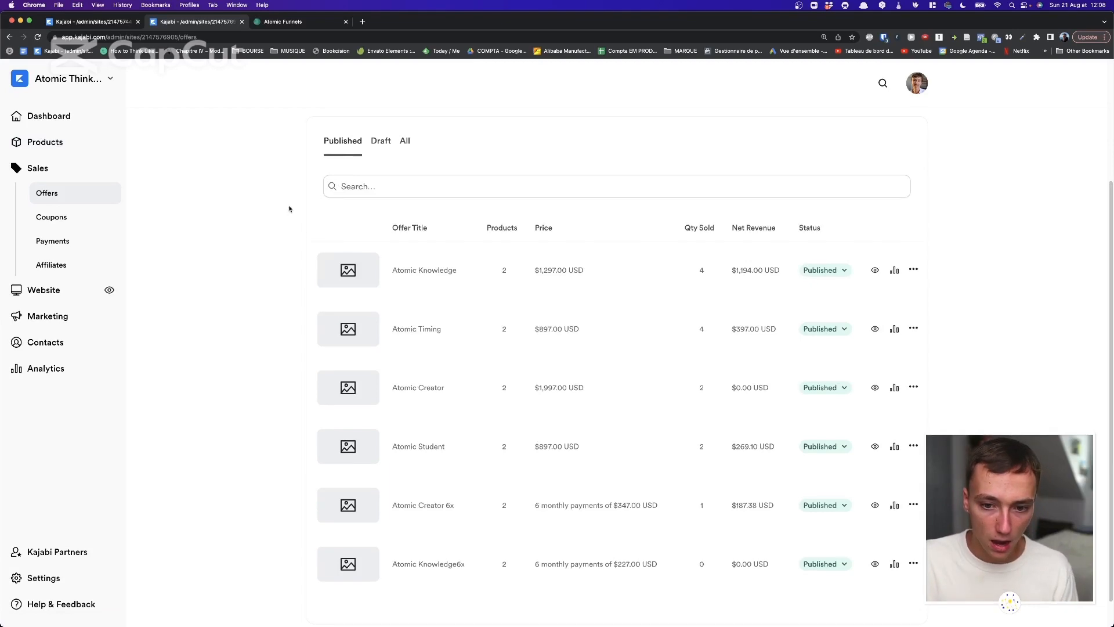
left_click_drag(289, 208, 662, 571)
left_click(601, 390)
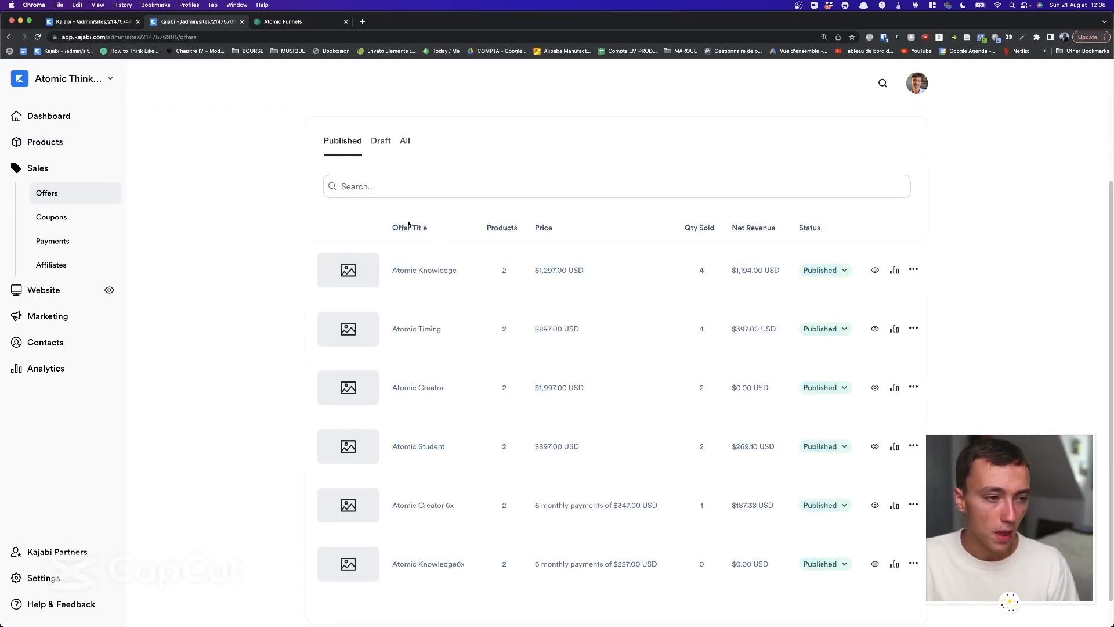
Start a new coupon from the Coupons page and try the Bulk Codes type's name and amount fields.
left_click(94, 224)
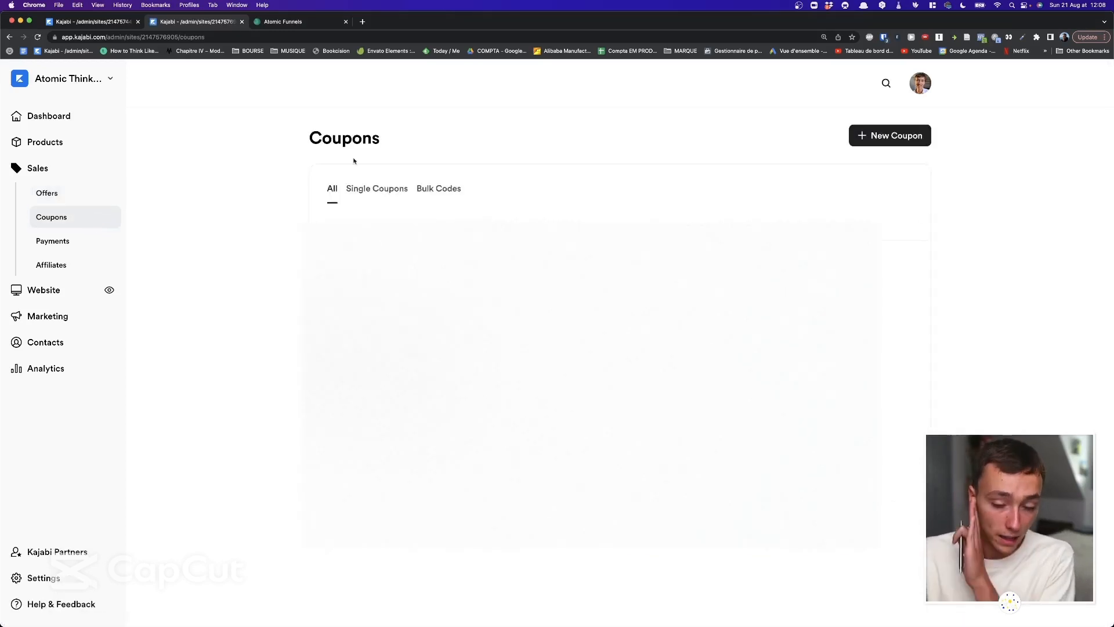
left_click(888, 139)
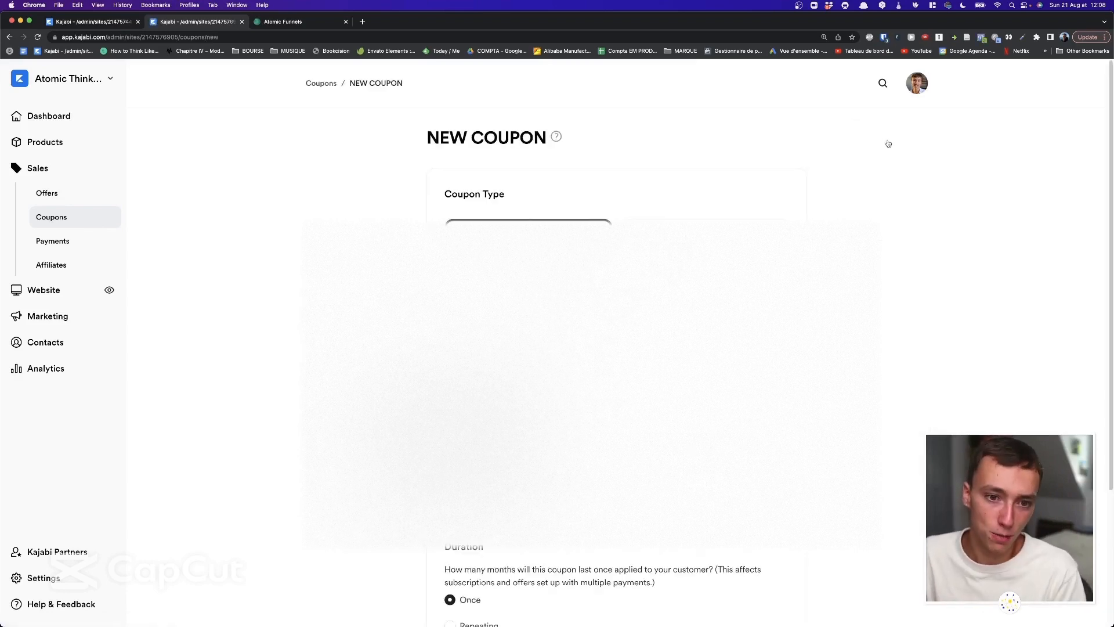
scroll(654, 273, "down", 1)
left_click(671, 223)
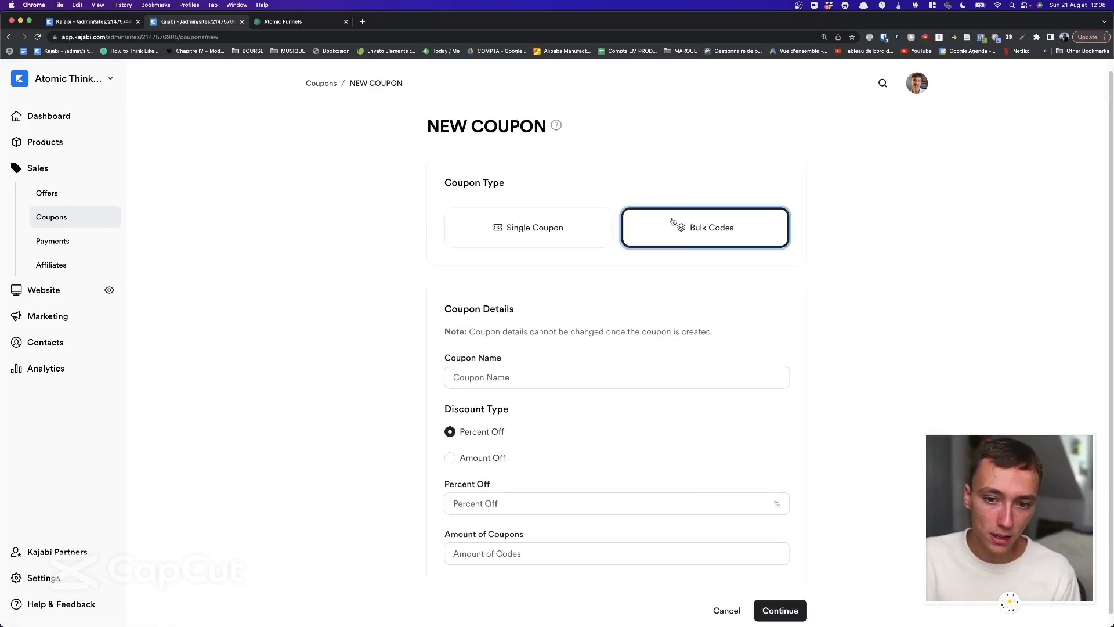
scroll(580, 256, "down", 1)
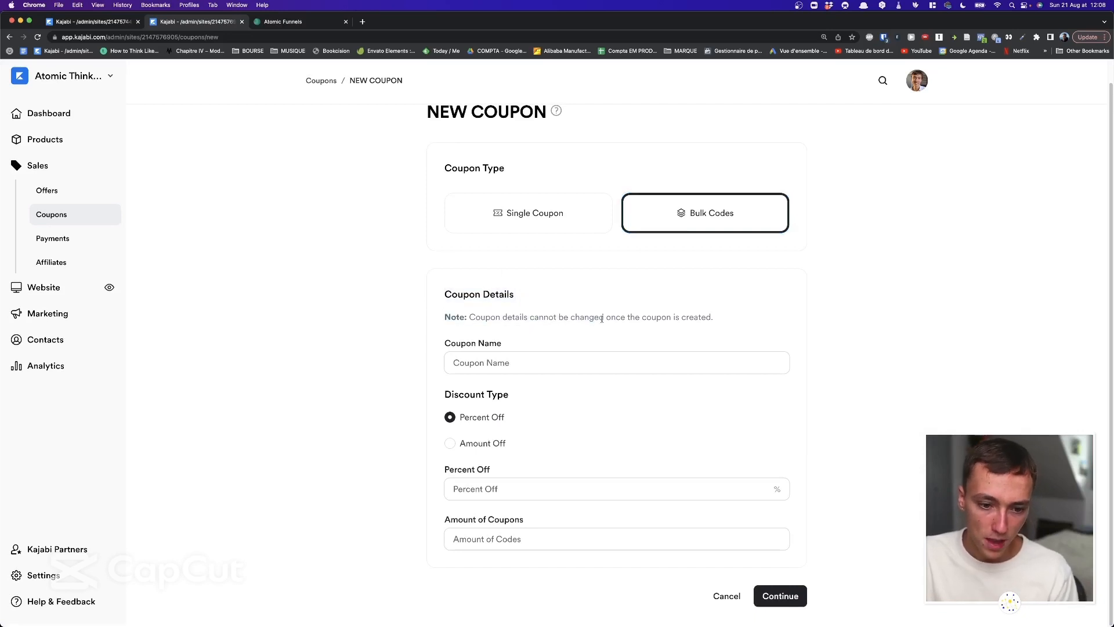
left_click(576, 360)
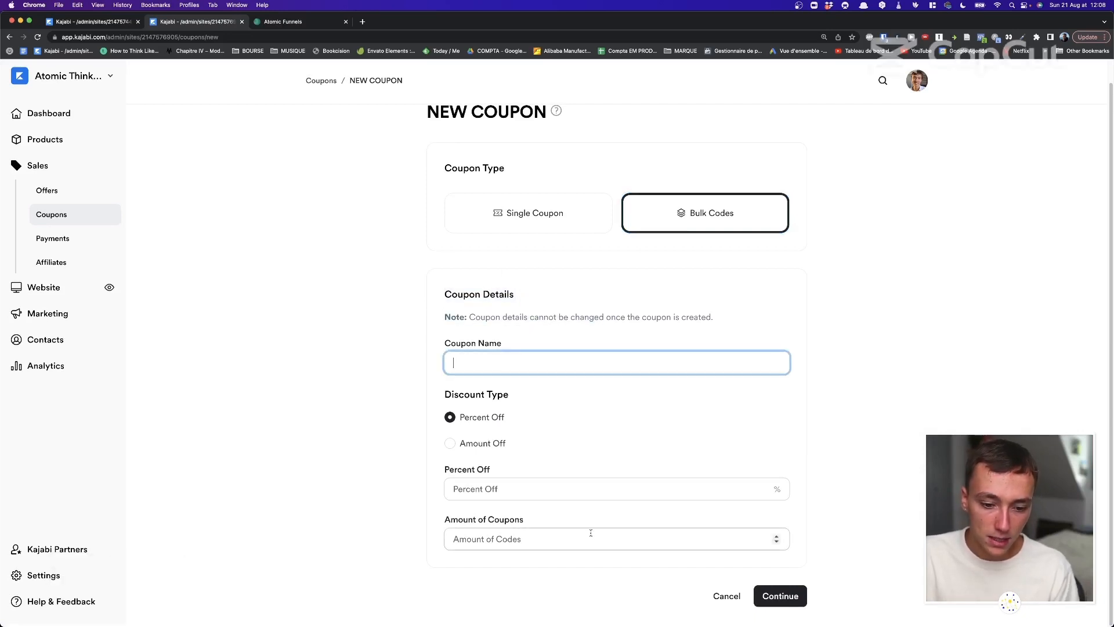
left_click(541, 547)
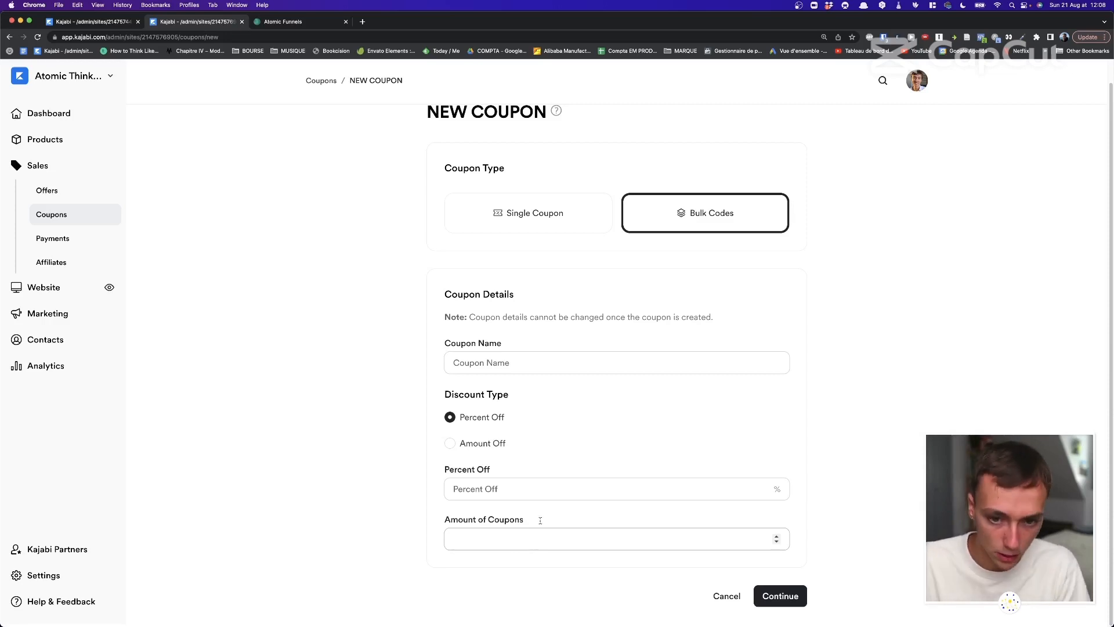
Switch to Single Coupon, review its code, Percent Off and expiration fields, and leave unsaved.
left_click(537, 210)
scroll(558, 242, "down", 3)
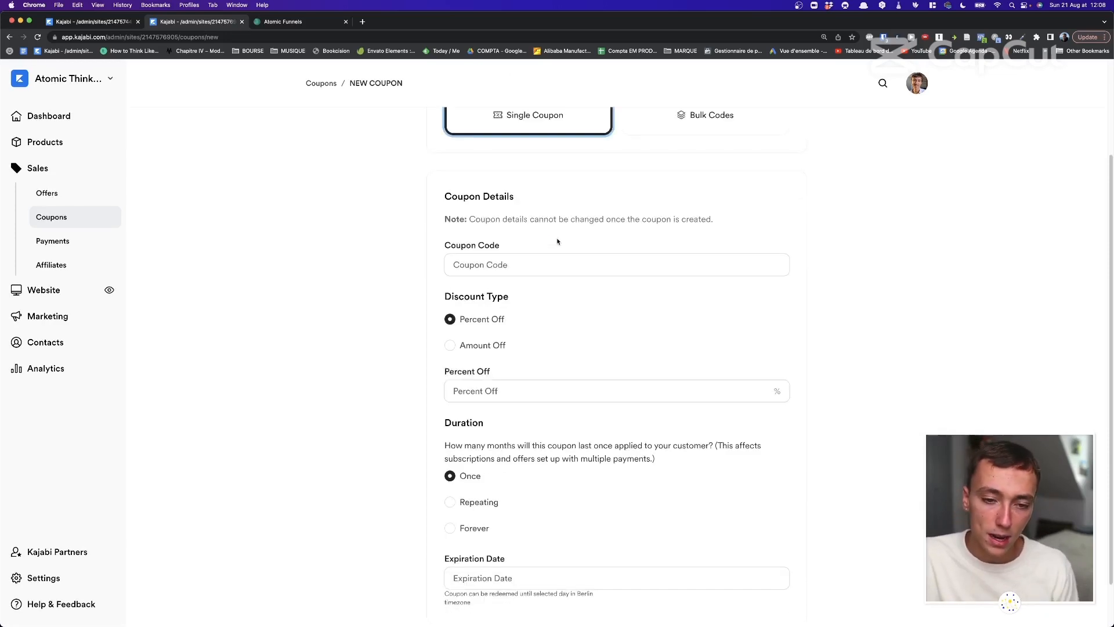
left_click_drag(382, 175, 836, 297)
left_click(571, 248)
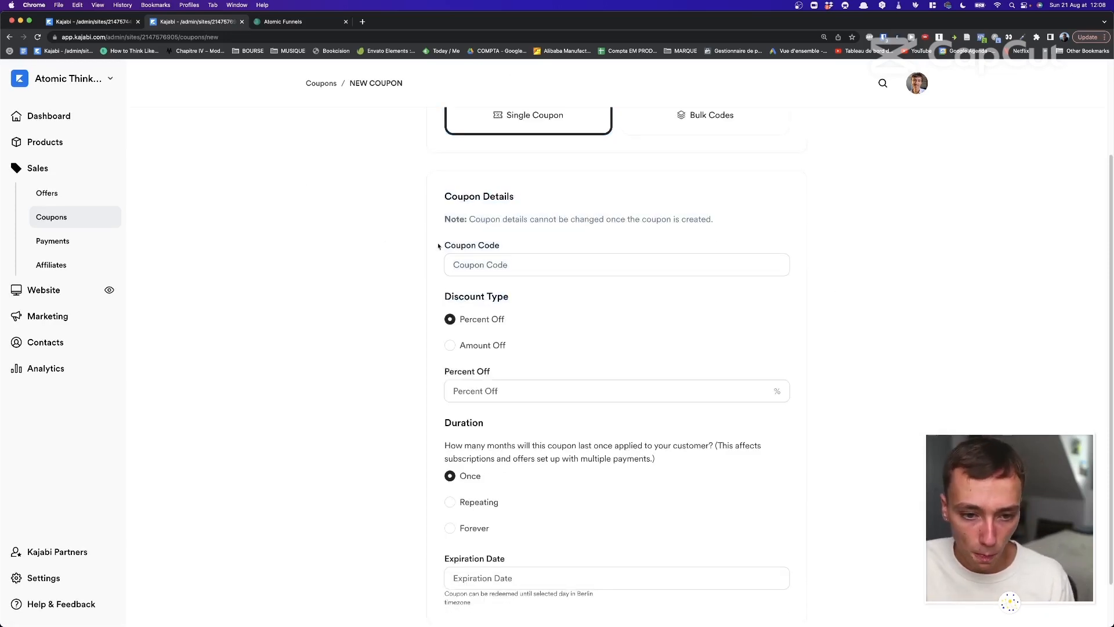
scroll(444, 240, "down", 2)
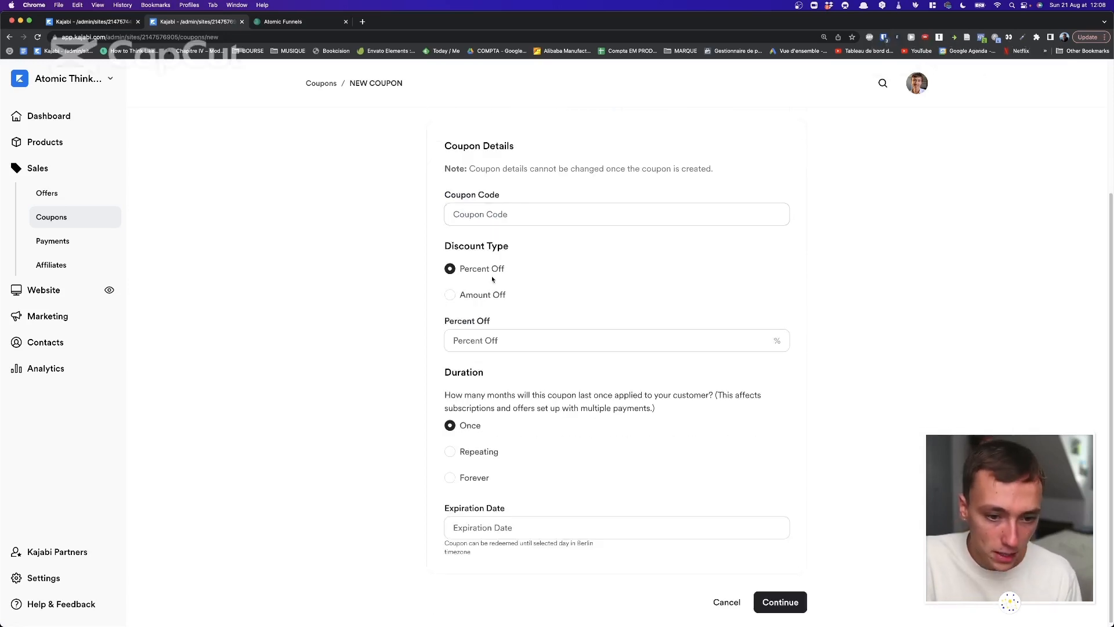
scroll(557, 192, "up", 3)
scroll(562, 232, "down", 3)
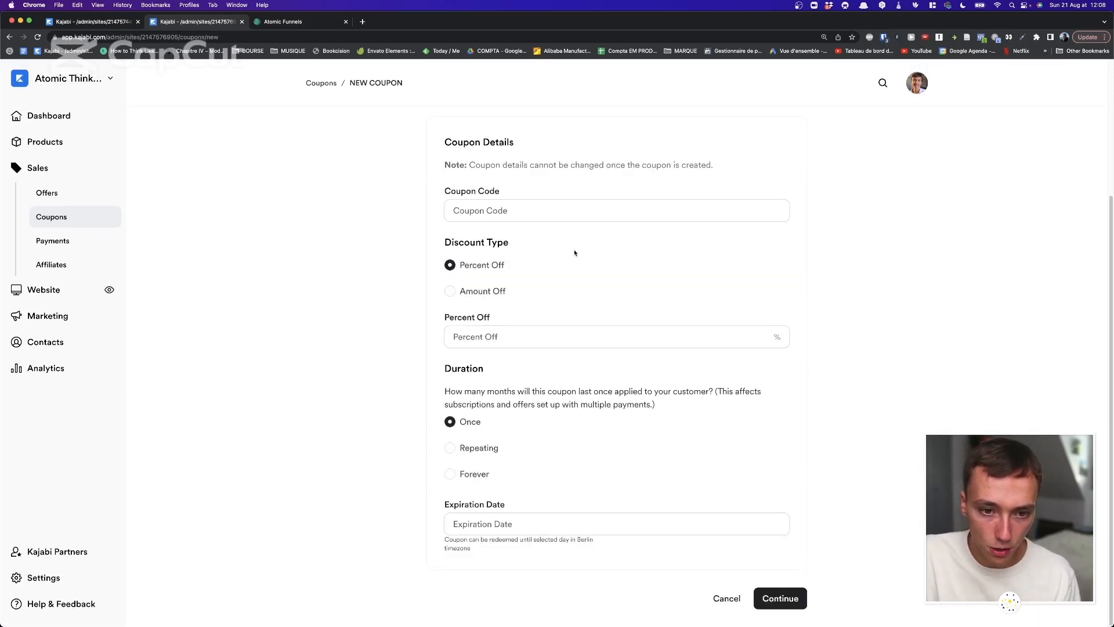
left_click(505, 327)
left_click(501, 300)
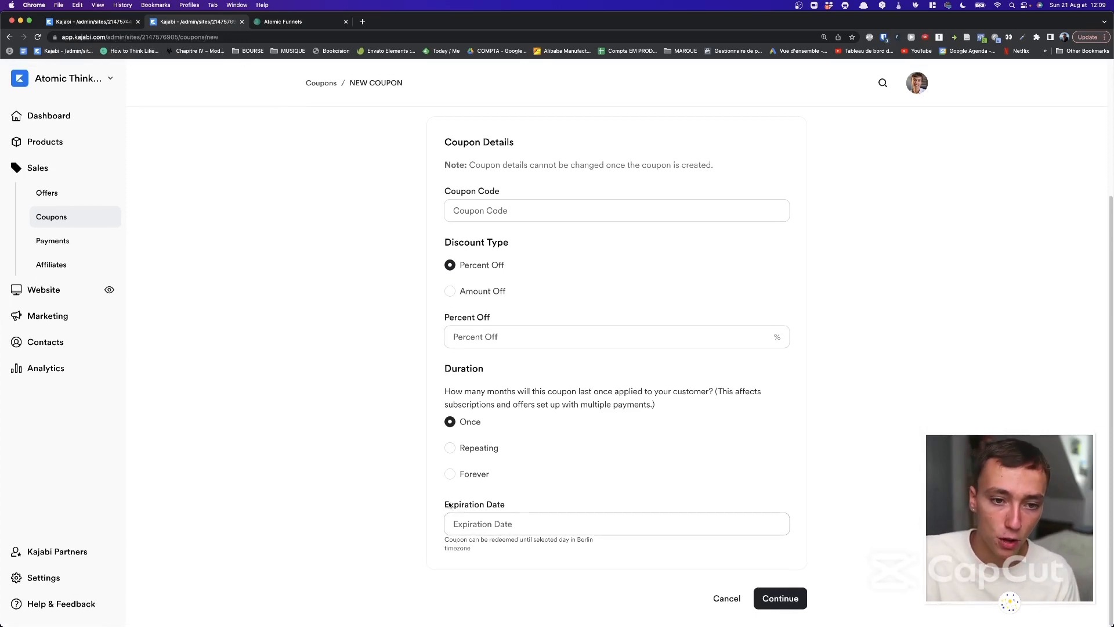
left_click(322, 84)
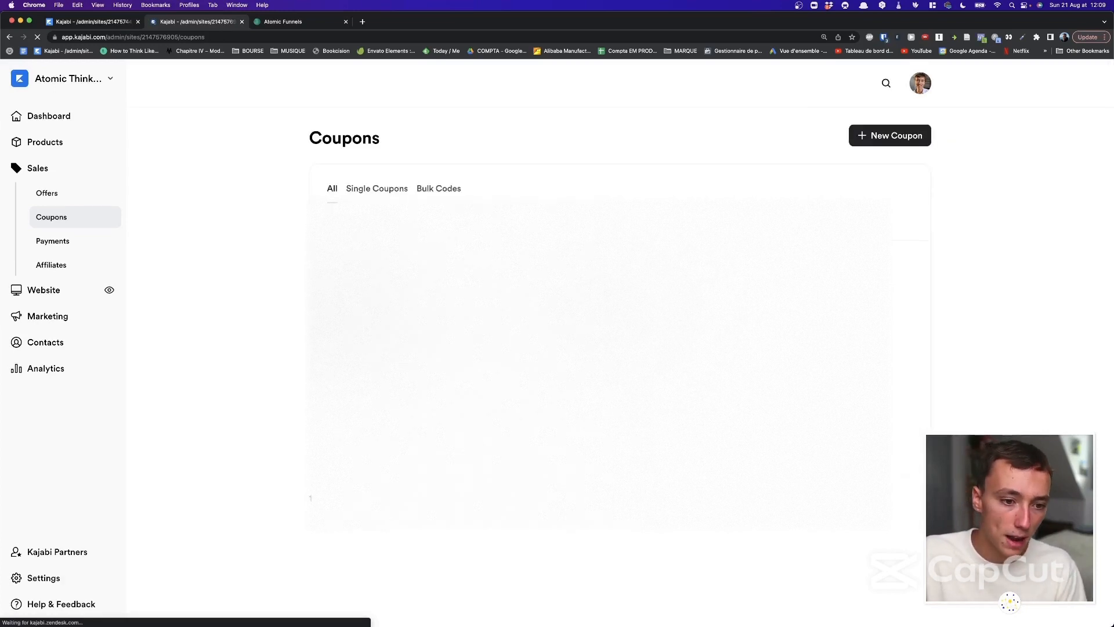
Open an existing single coupon, scroll its details, and return to the Coupons list unchanged.
left_click(359, 276)
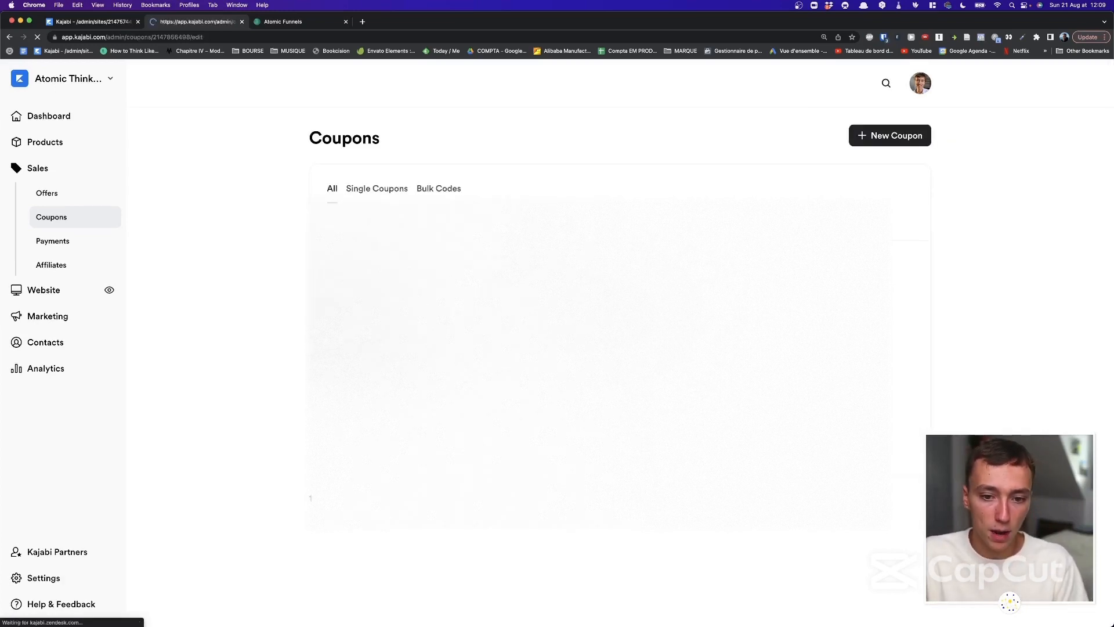
scroll(616, 360, "down", 2)
scroll(616, 359, "up", 2)
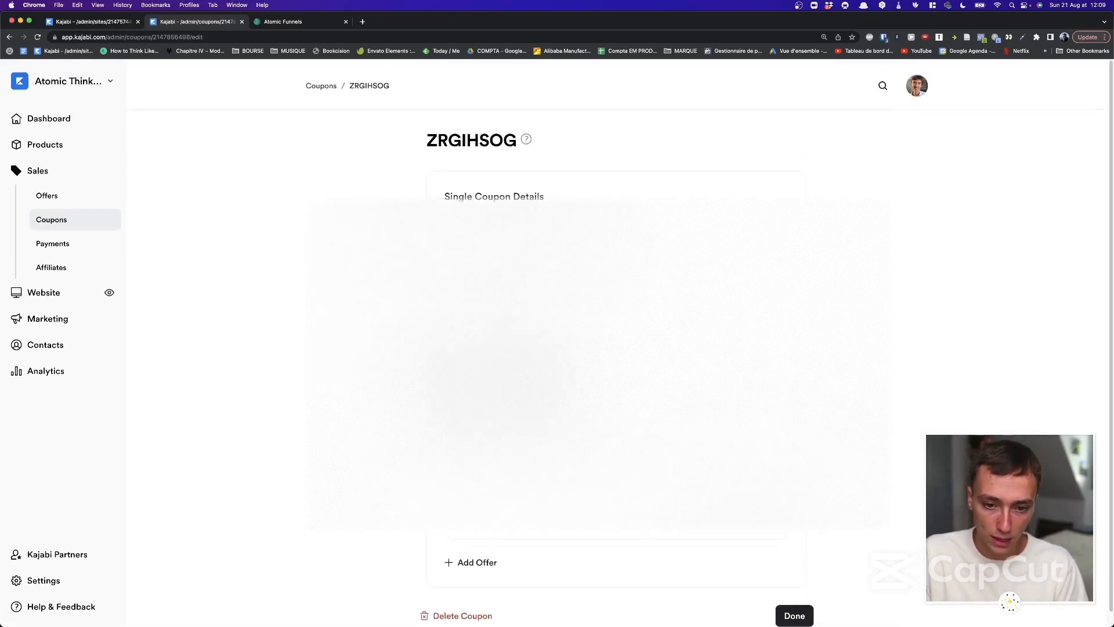
left_click(321, 88)
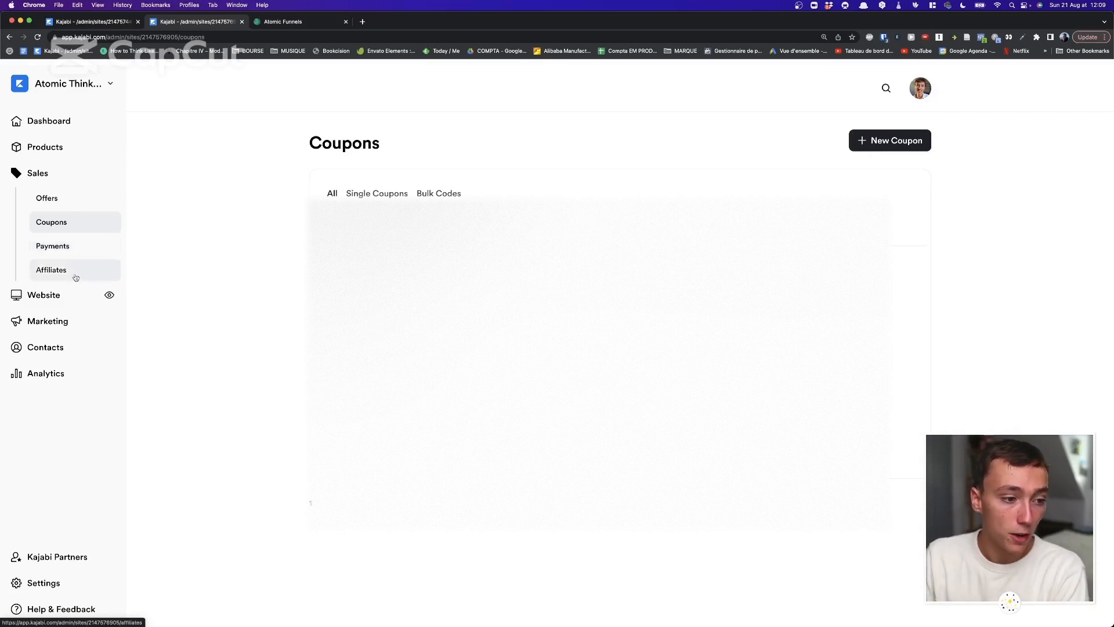
Open Sales > Affiliates and dismiss the affiliate coupons announcement.
left_click(72, 272)
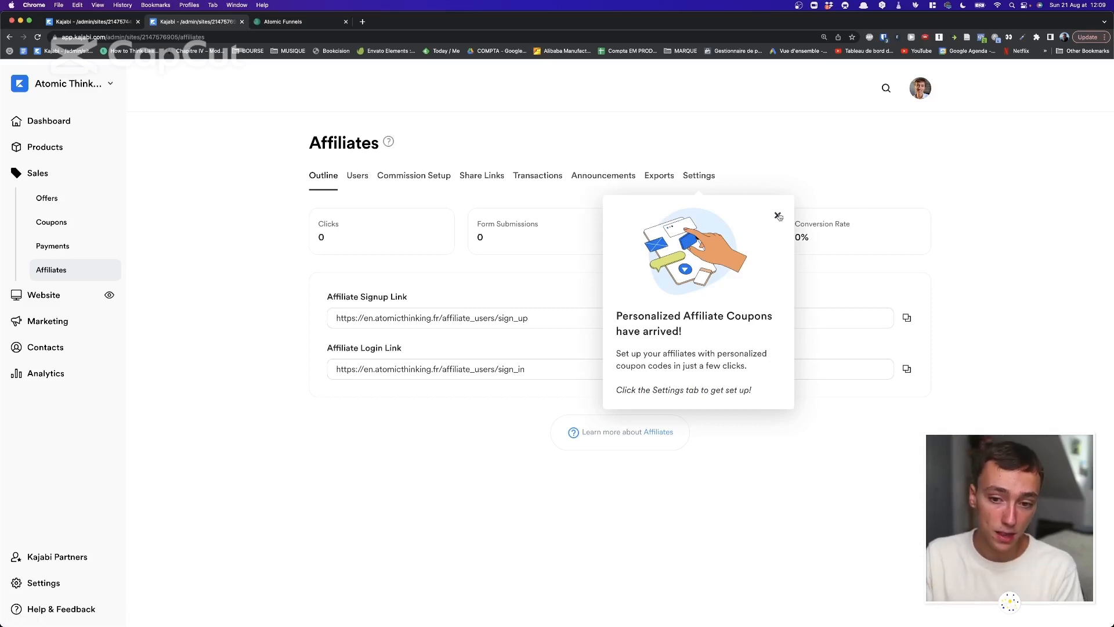
left_click(777, 216)
left_click_drag(211, 145, 446, 402)
left_click(453, 413)
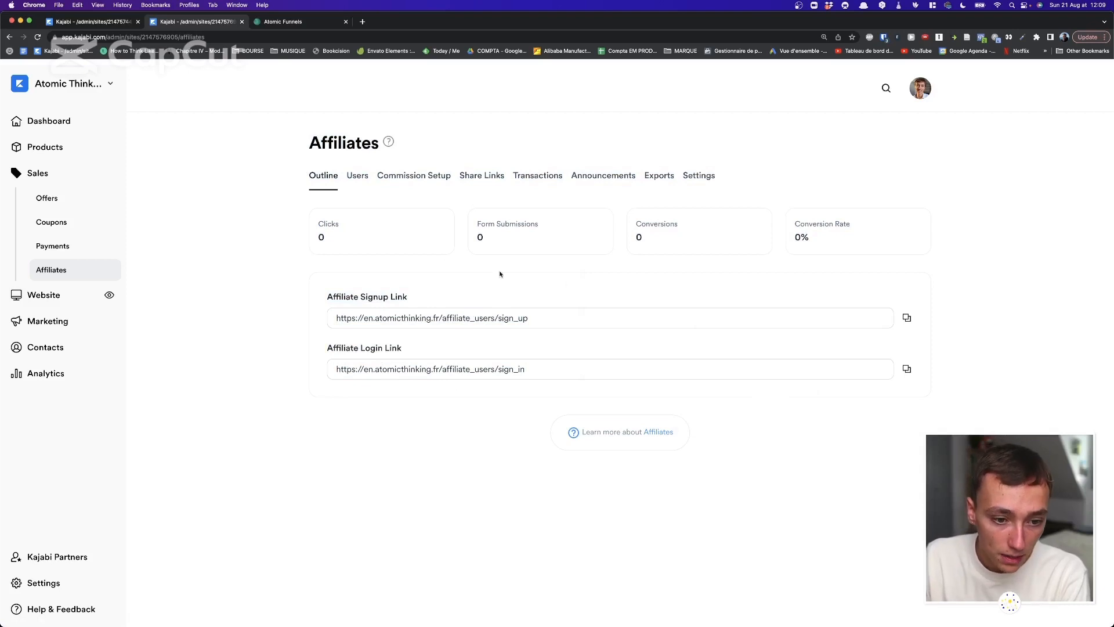
Copy the Affiliate Login Link and load it in a new browser tab.
left_click(907, 369)
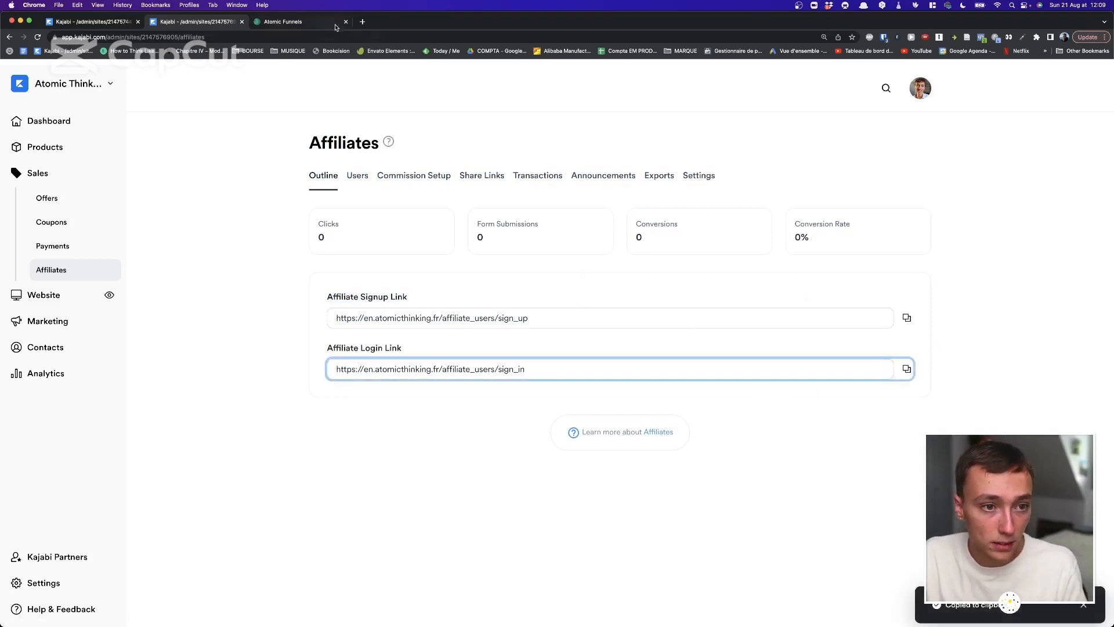
left_click(361, 23)
key("super+v")
key("Return")
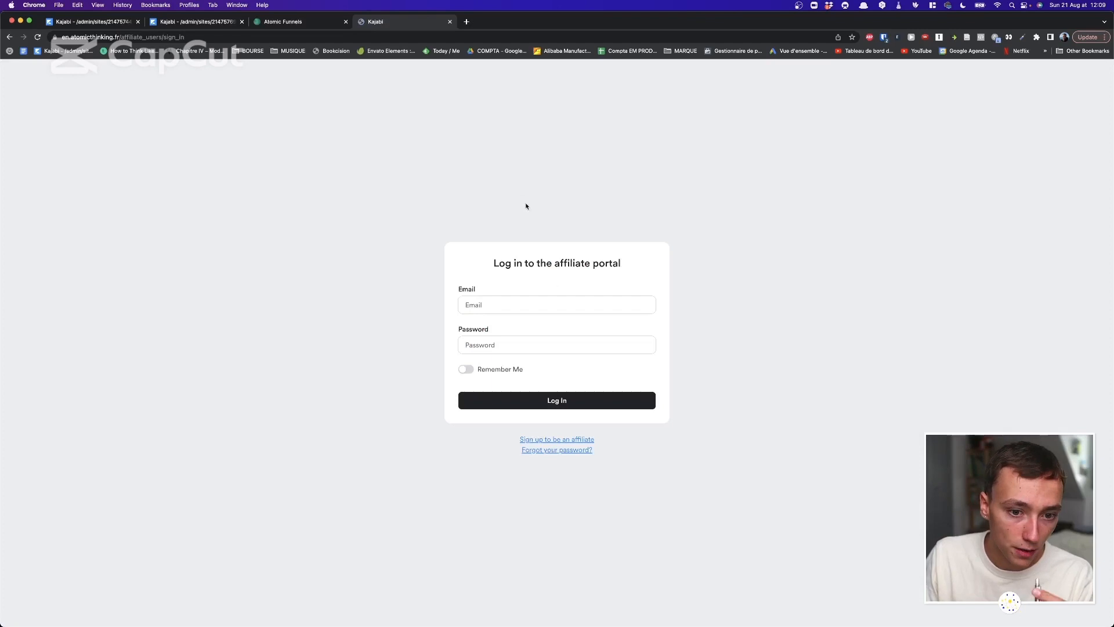
Autofill the saved affiliate login and switch the portal address from en to fr.
left_click(551, 303)
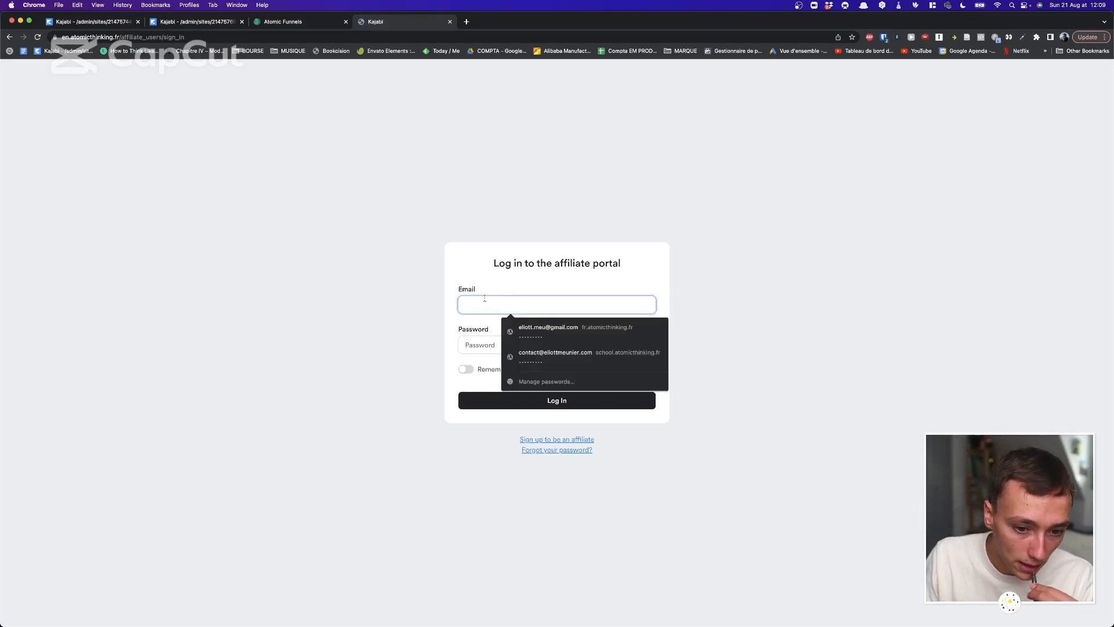
left_click(522, 327)
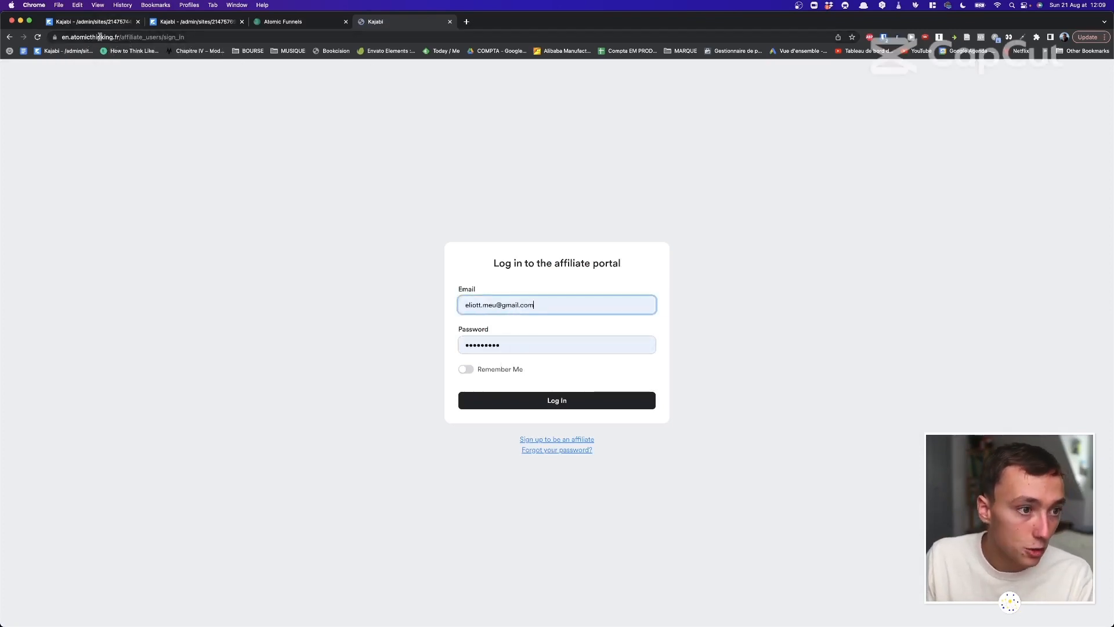
left_click_drag(69, 39, 54, 39)
type("fr")
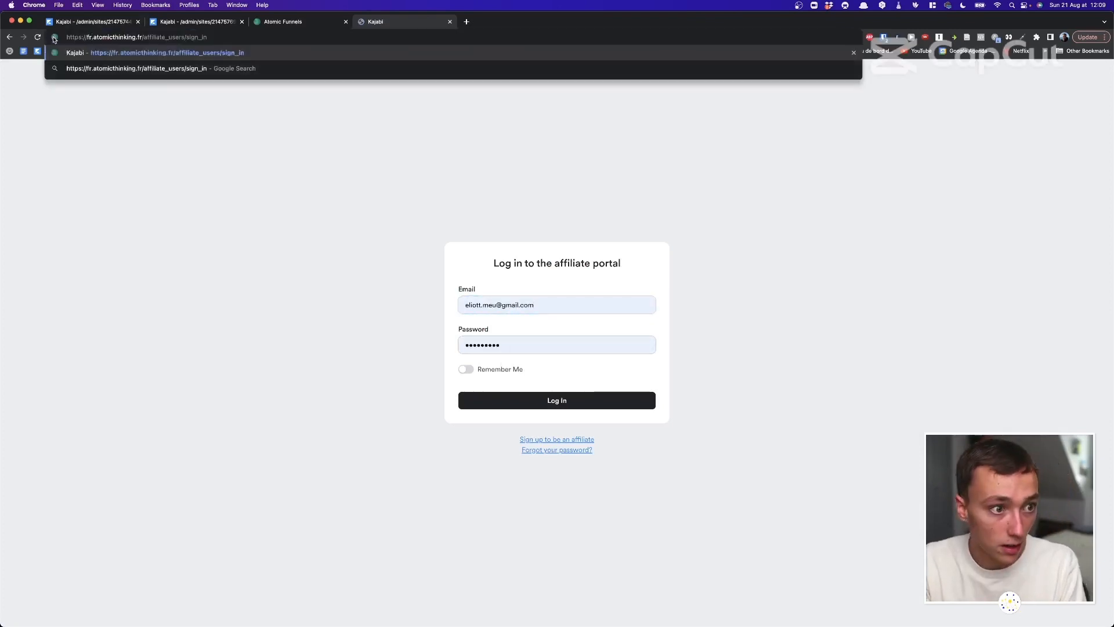
key("Return")
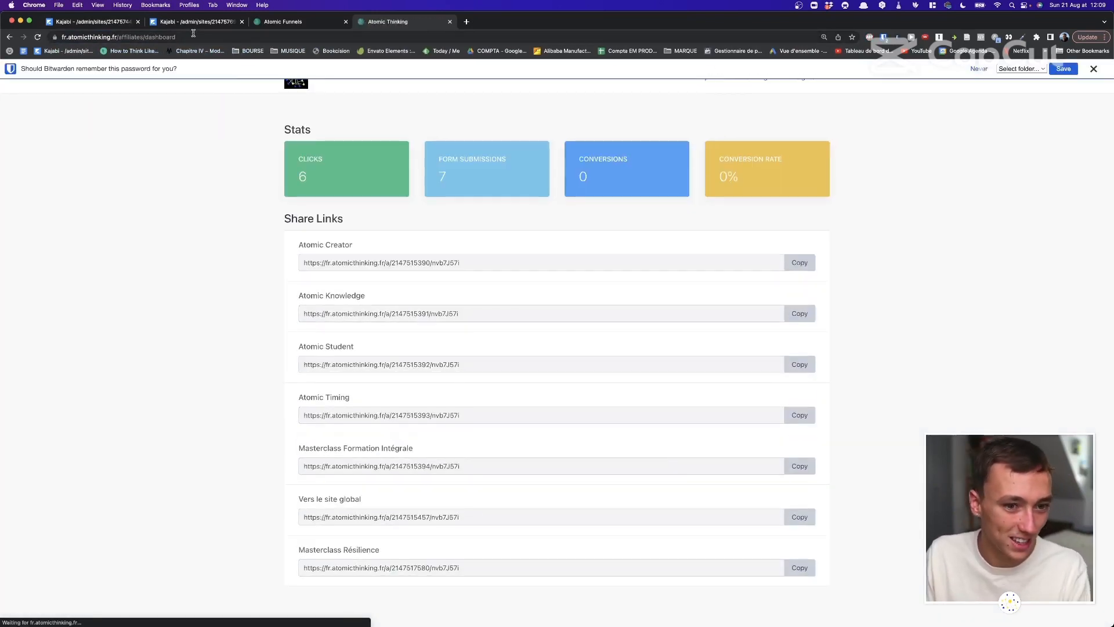
Review the French portal's stats and share links, then return to the Kajabi Affiliates tab.
left_click_drag(278, 142, 951, 376)
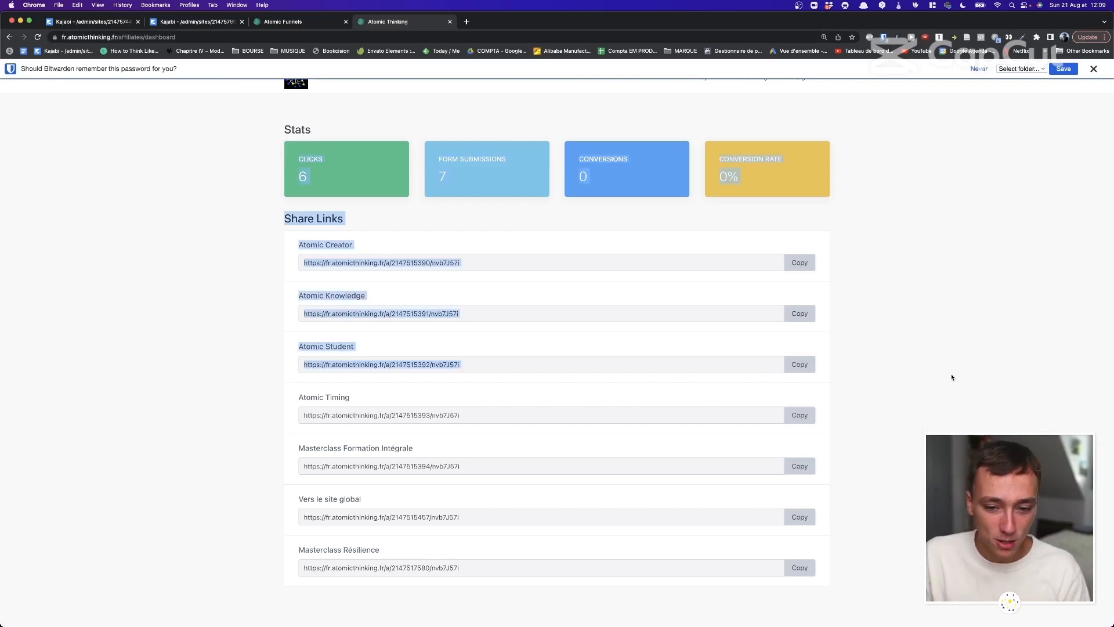
left_click(951, 376)
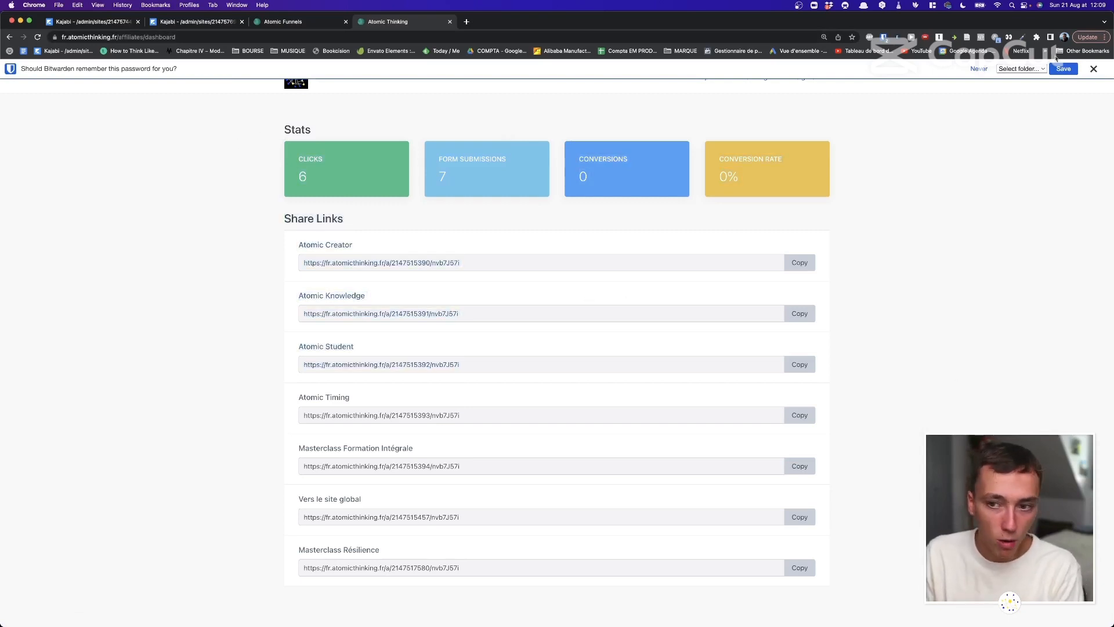
left_click(1093, 68)
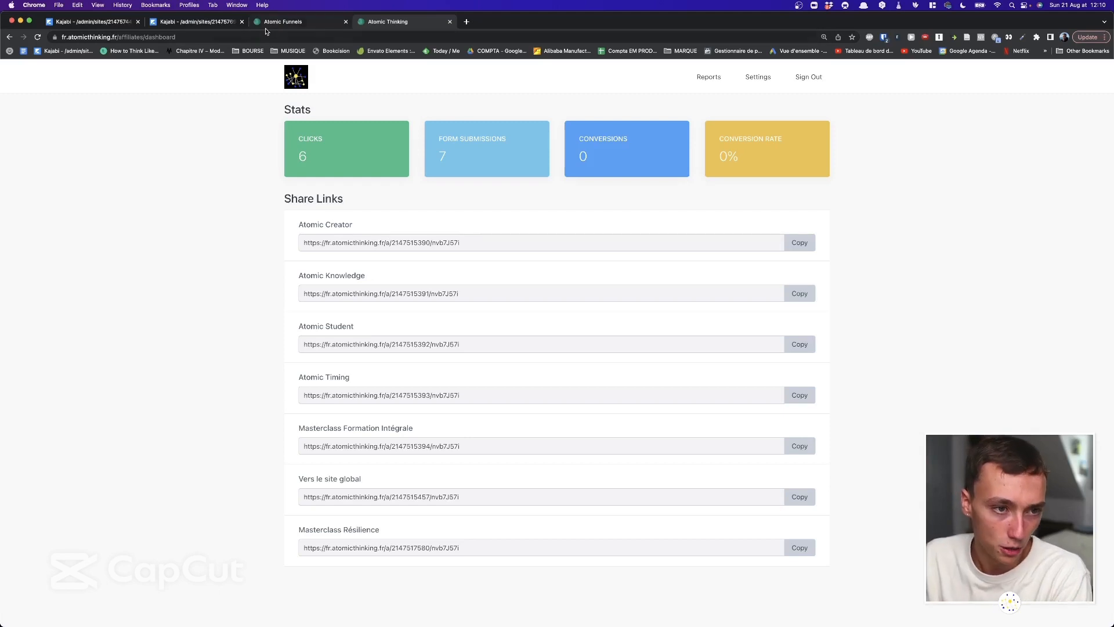
left_click(207, 23)
Check per-offer rates under Commission Setup, then open Website Design showing the live Prosper theme.
left_click_drag(279, 122, 485, 137)
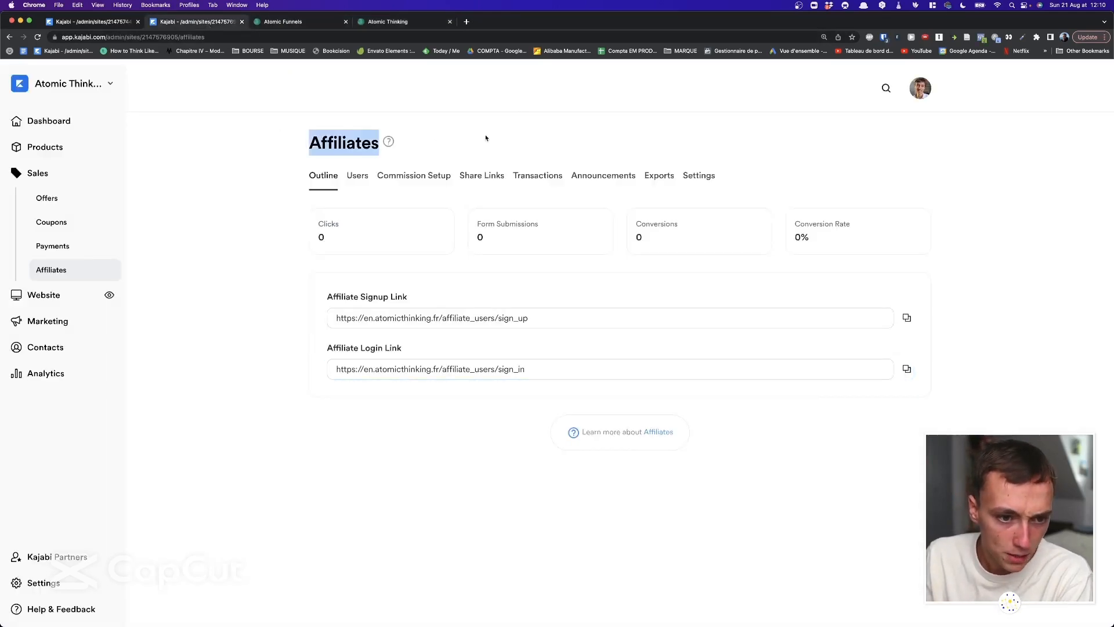
left_click(485, 138)
left_click(414, 175)
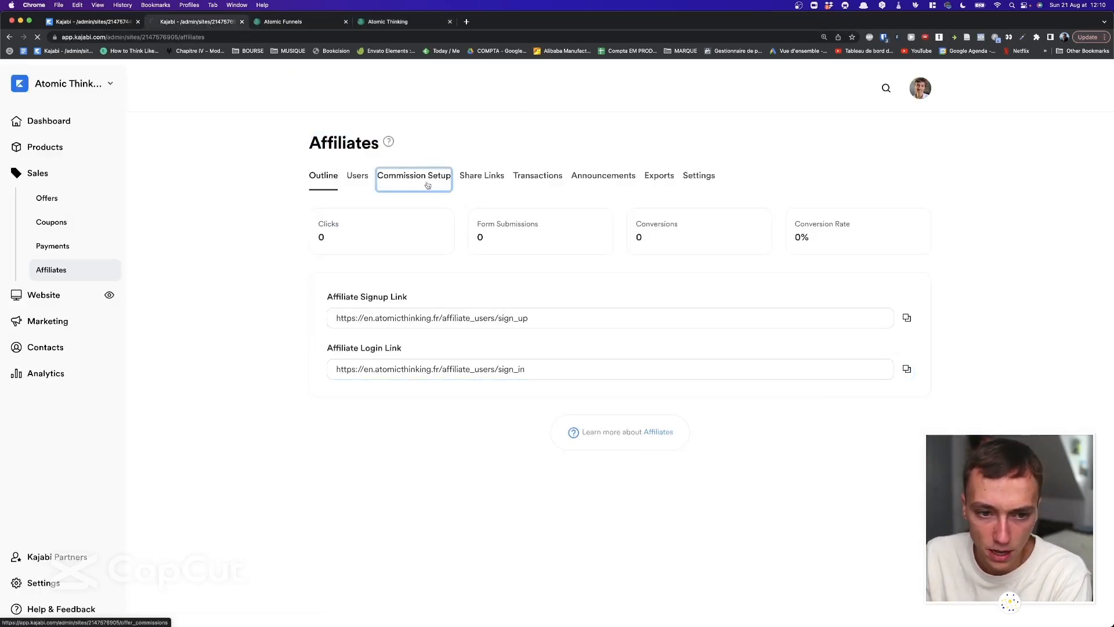
scroll(483, 279, "down", 4)
scroll(484, 279, "down", 2)
scroll(610, 256, "up", 5)
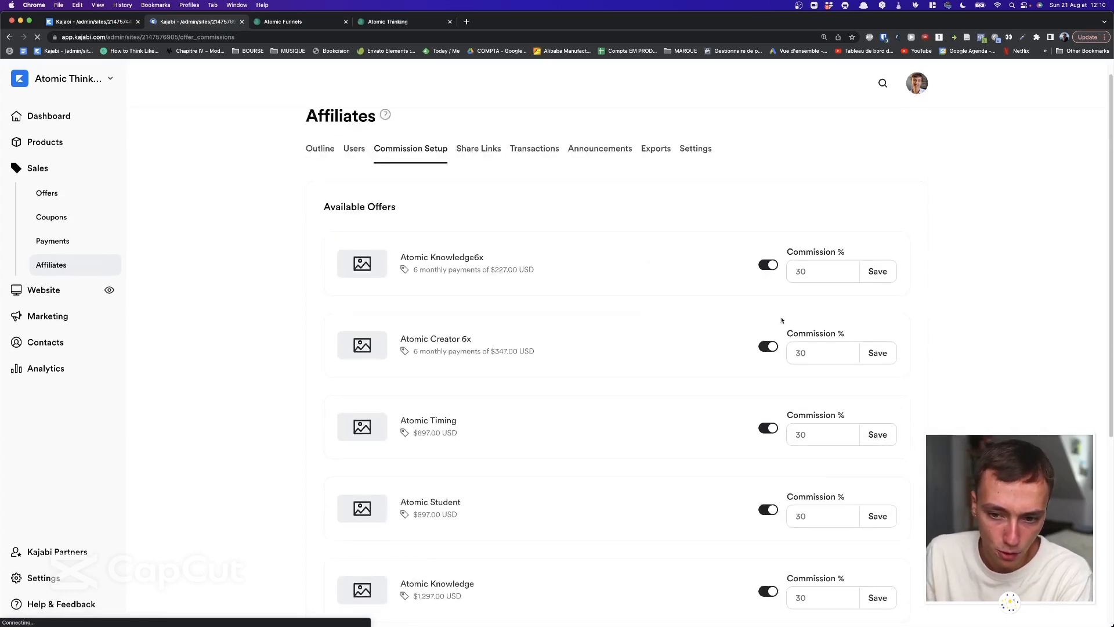
left_click(56, 295)
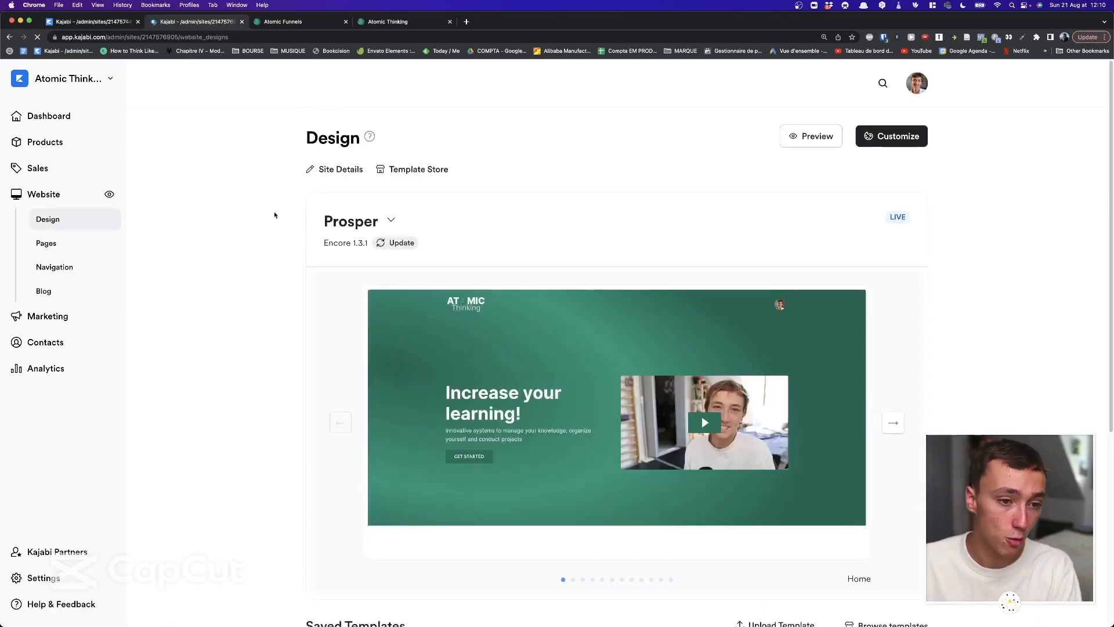
Open the home page in the customizer, return to Design, and open the Template Store.
scroll(284, 207, "down", 5)
scroll(284, 208, "up", 5)
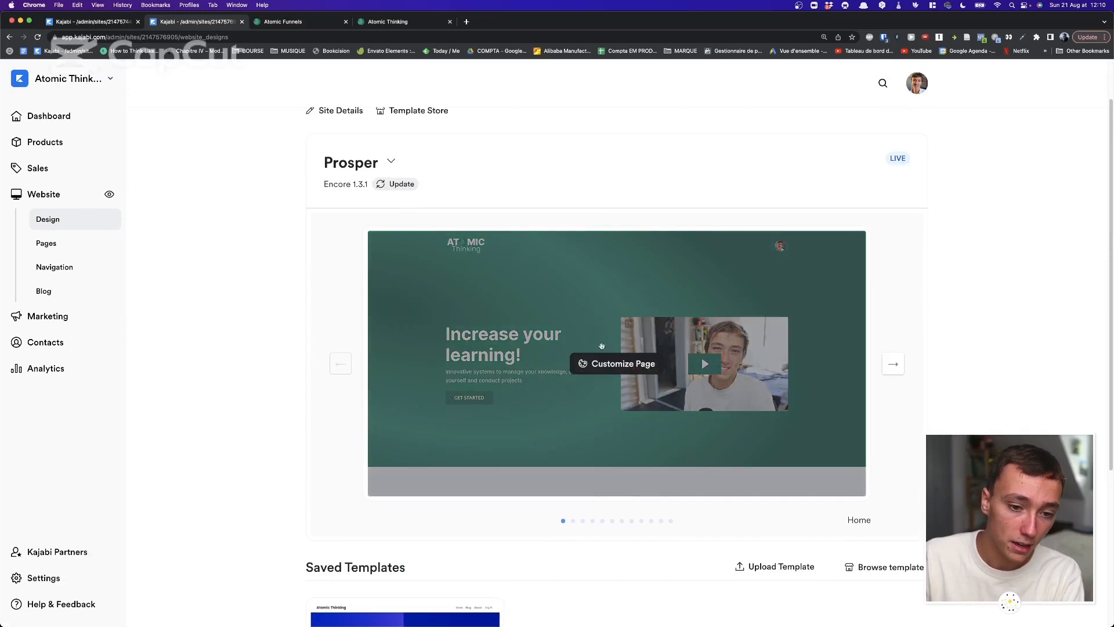
left_click(621, 363)
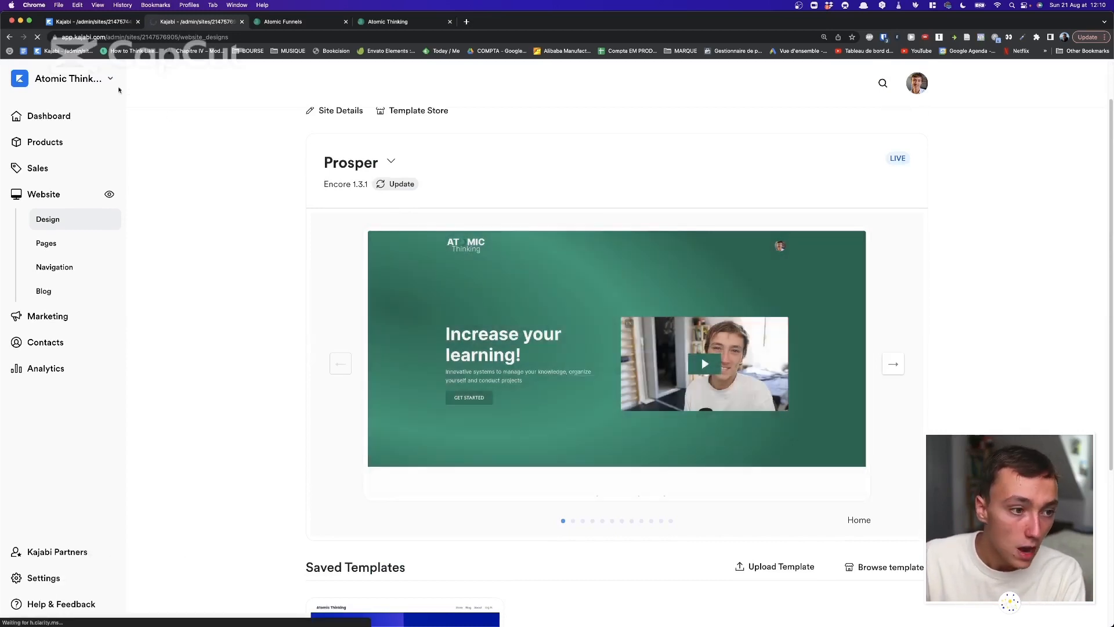
left_click(9, 37)
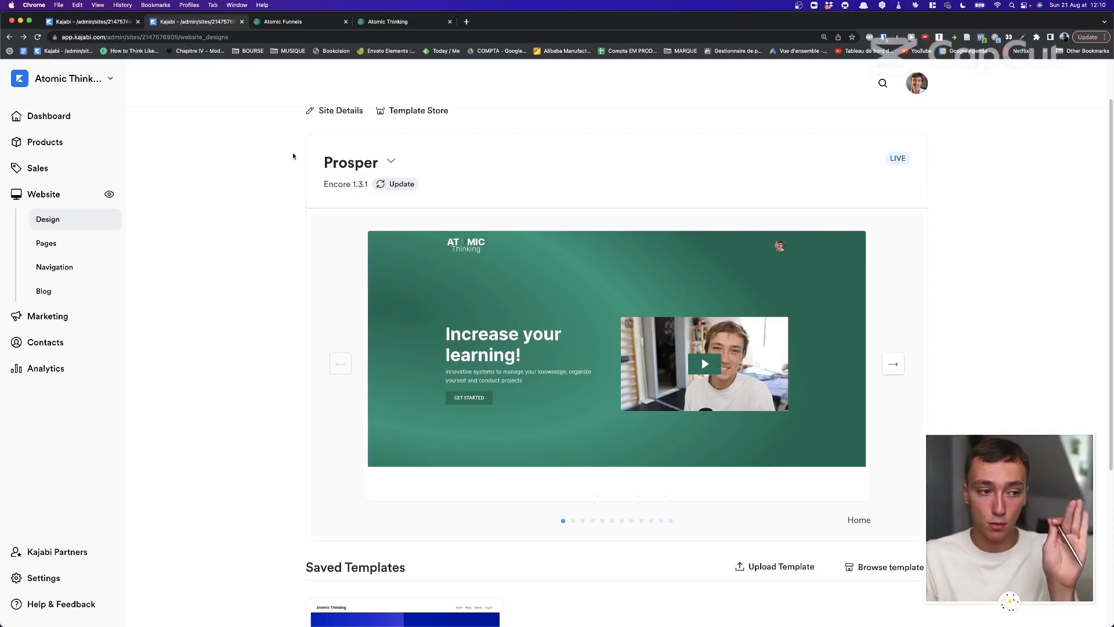
left_click(417, 114)
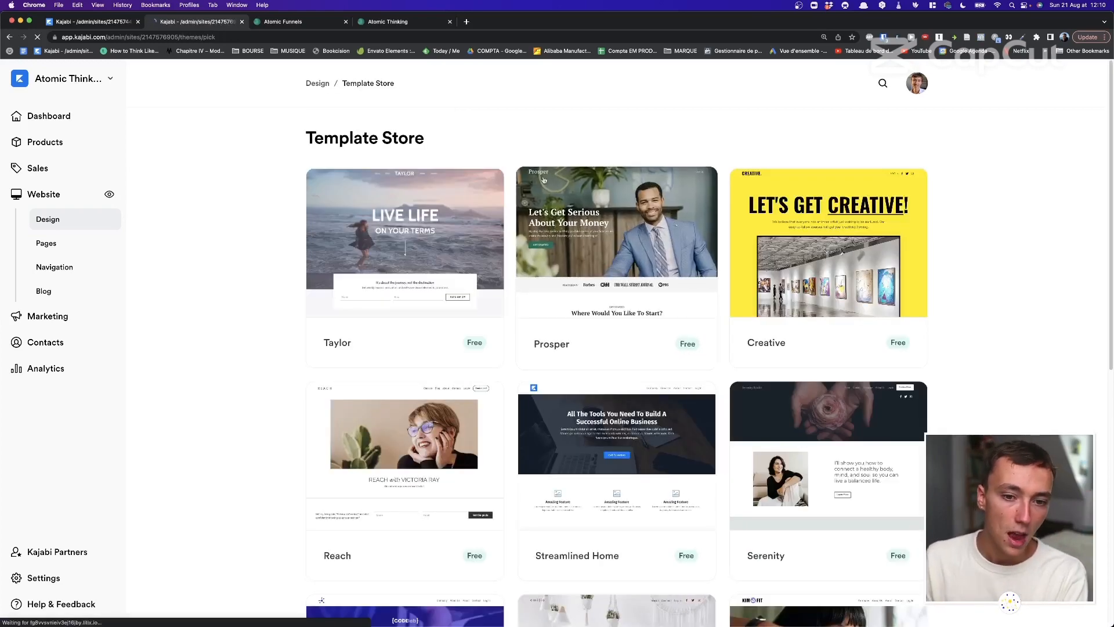
Scroll through the free templates in the Template Store grid.
scroll(705, 333, "down", 7)
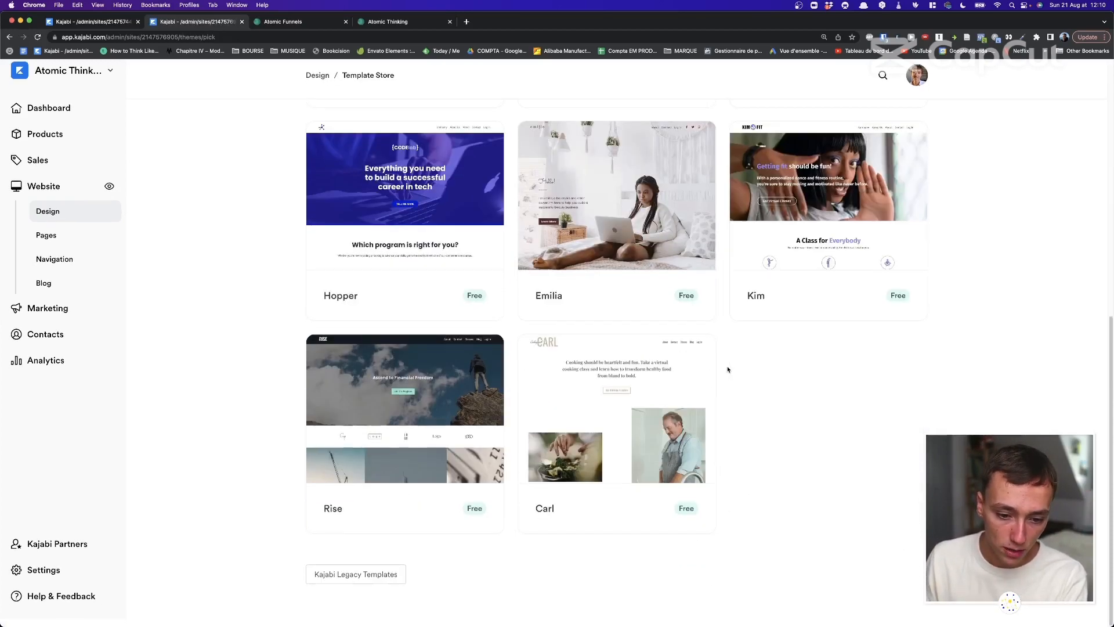
scroll(729, 368, "up", 9)
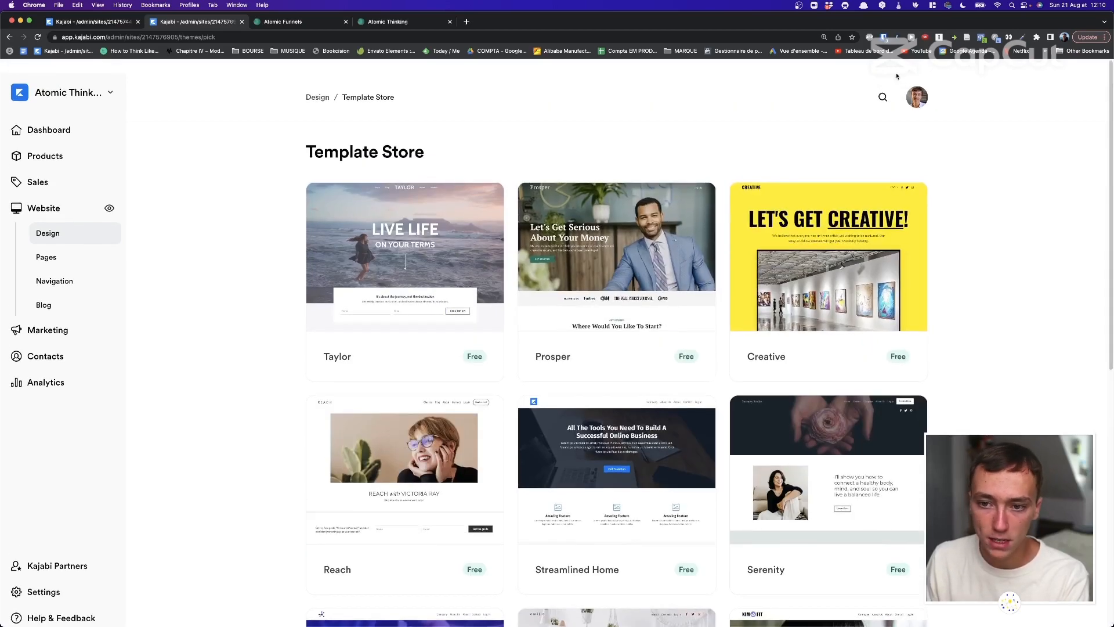
scroll(428, 132, "down", 1)
scroll(502, 127, "up", 1)
left_click_drag(503, 128, 256, 126)
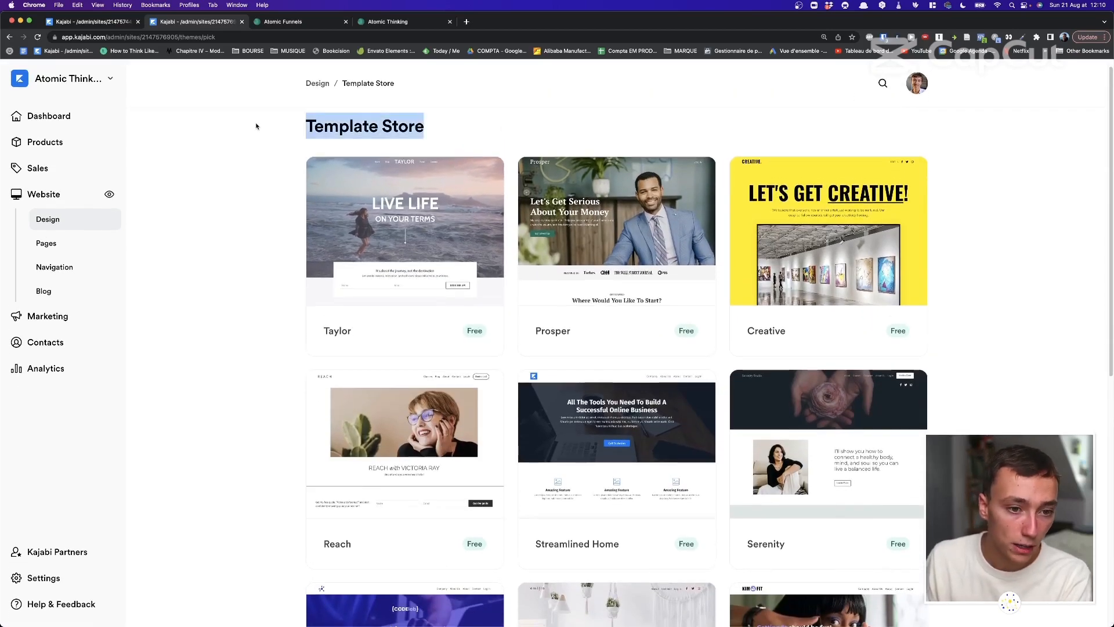
left_click(255, 125)
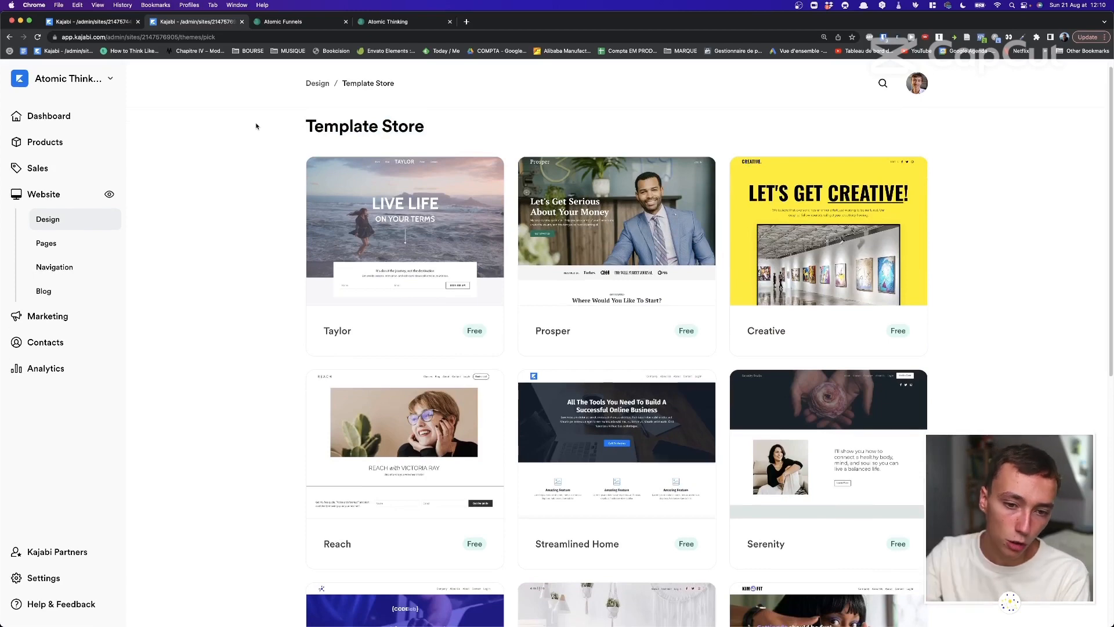
scroll(260, 128, "down", 5)
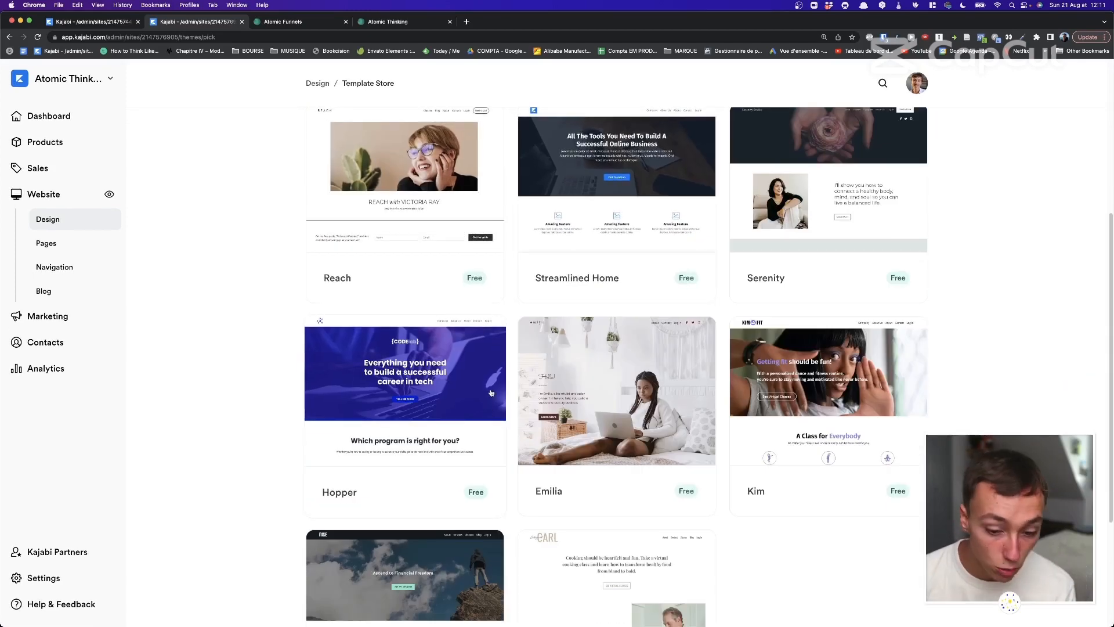
scroll(490, 393, "down", 3)
scroll(491, 393, "up", 7)
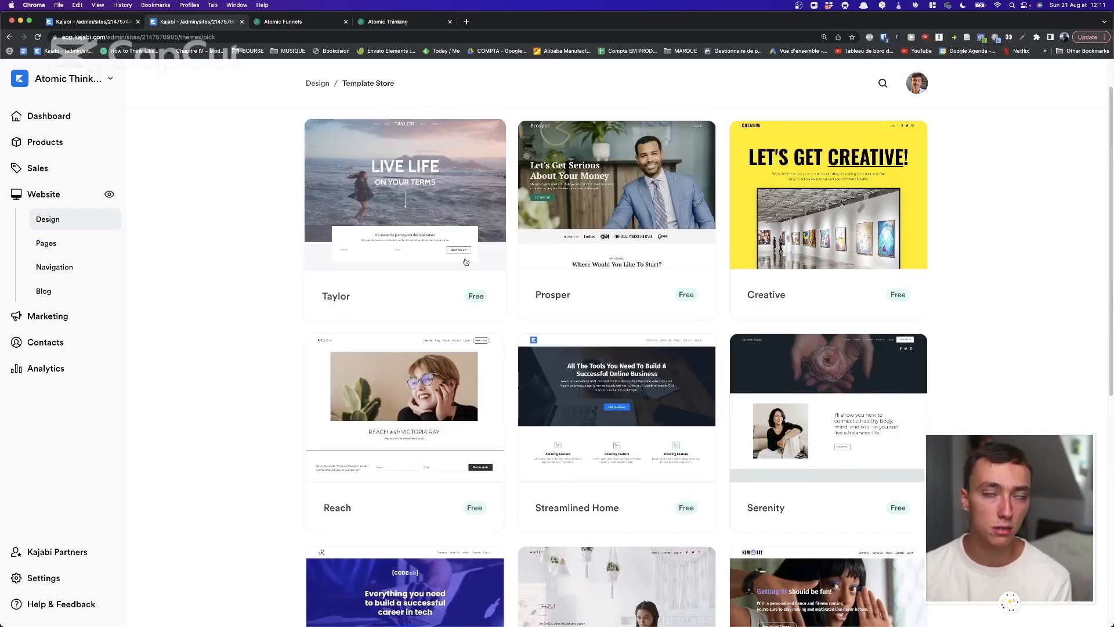
Return to Design, briefly reopen the Template Store, then launch Customize for the live site.
left_click(323, 84)
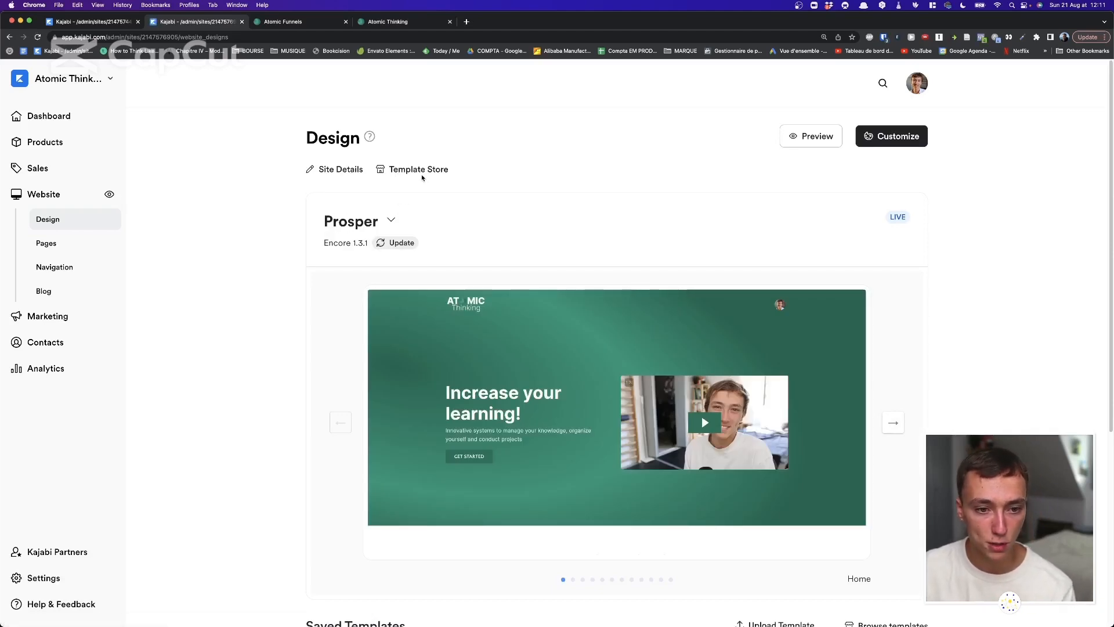
left_click(420, 172)
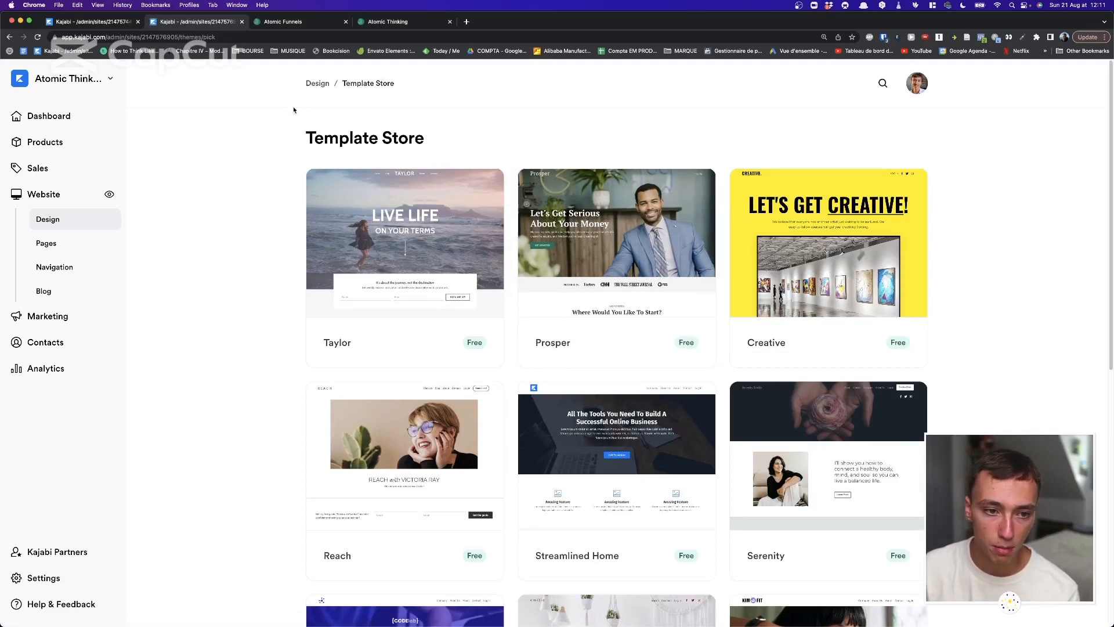
left_click(316, 83)
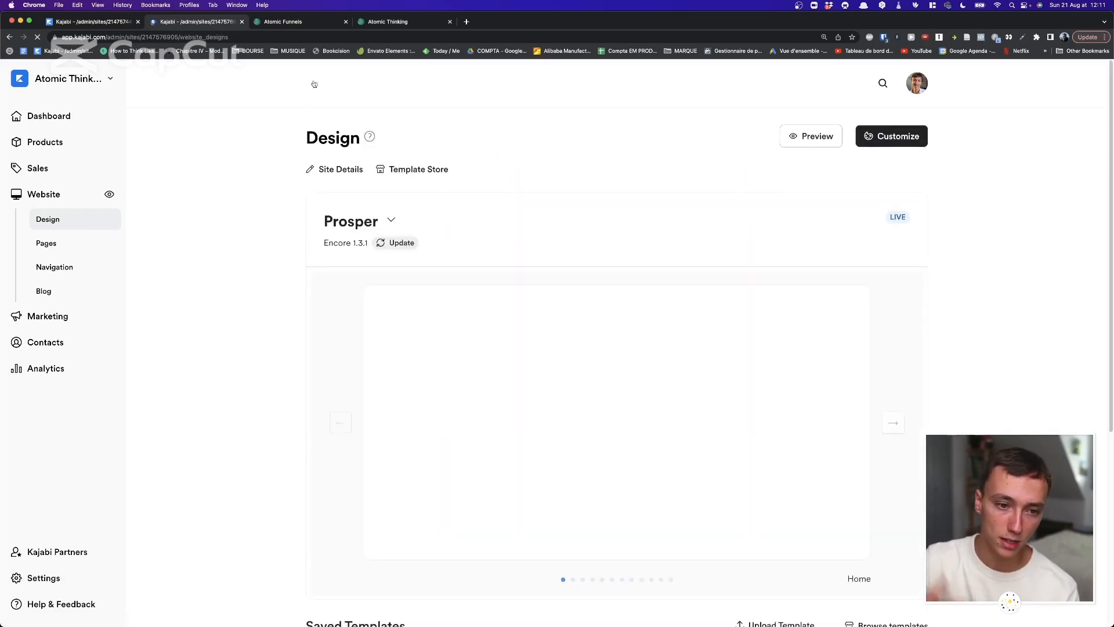
left_click(898, 137)
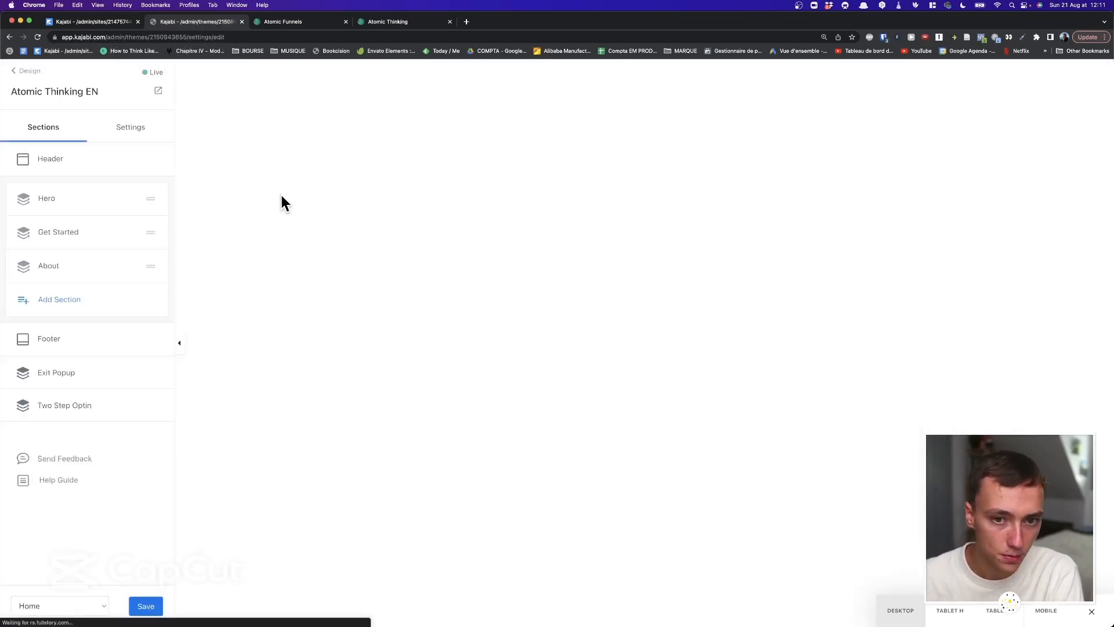
Glance at the Hero section settings, then show Atomic Thinking EN's site-wide Settings list.
scroll(290, 204, "down", 1)
scroll(348, 221, "down", 10)
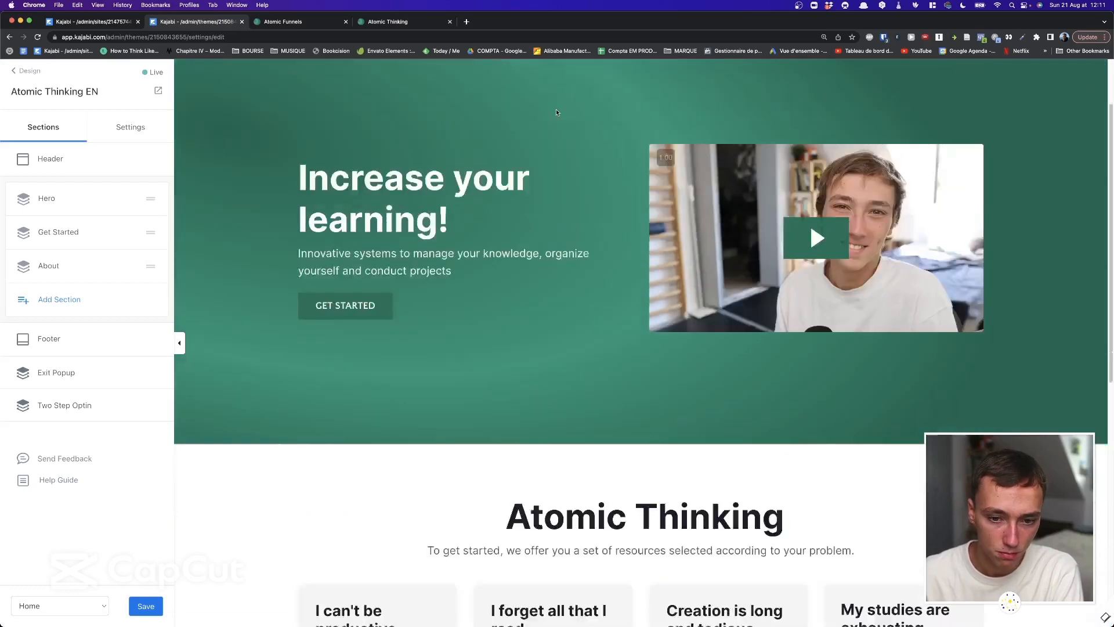
scroll(638, 145, "up", 10)
scroll(575, 204, "up", 2)
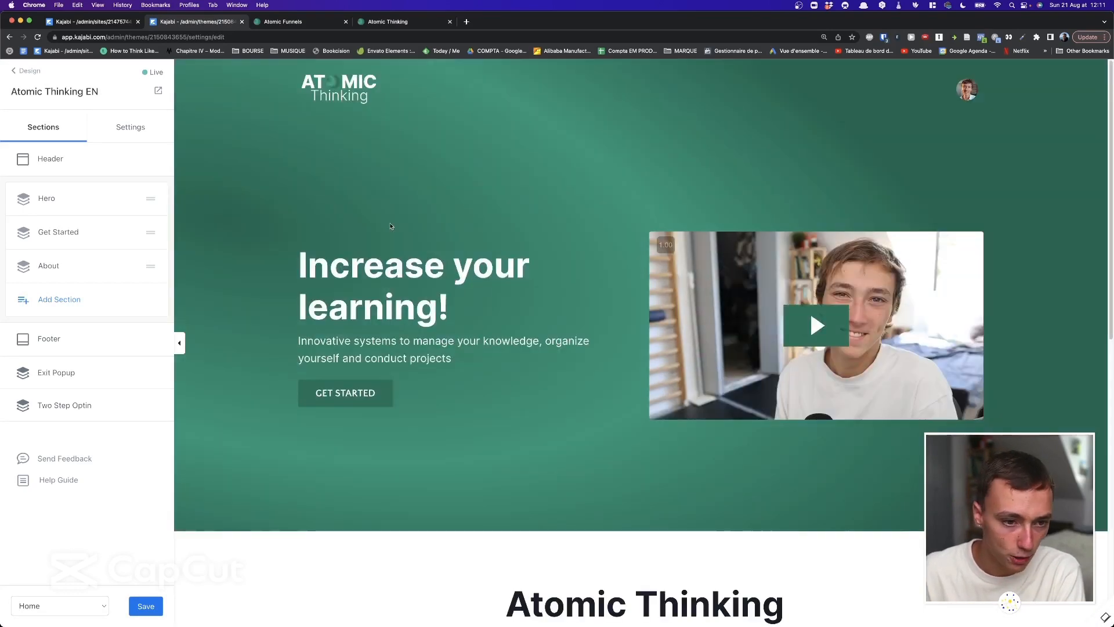
left_click(265, 183)
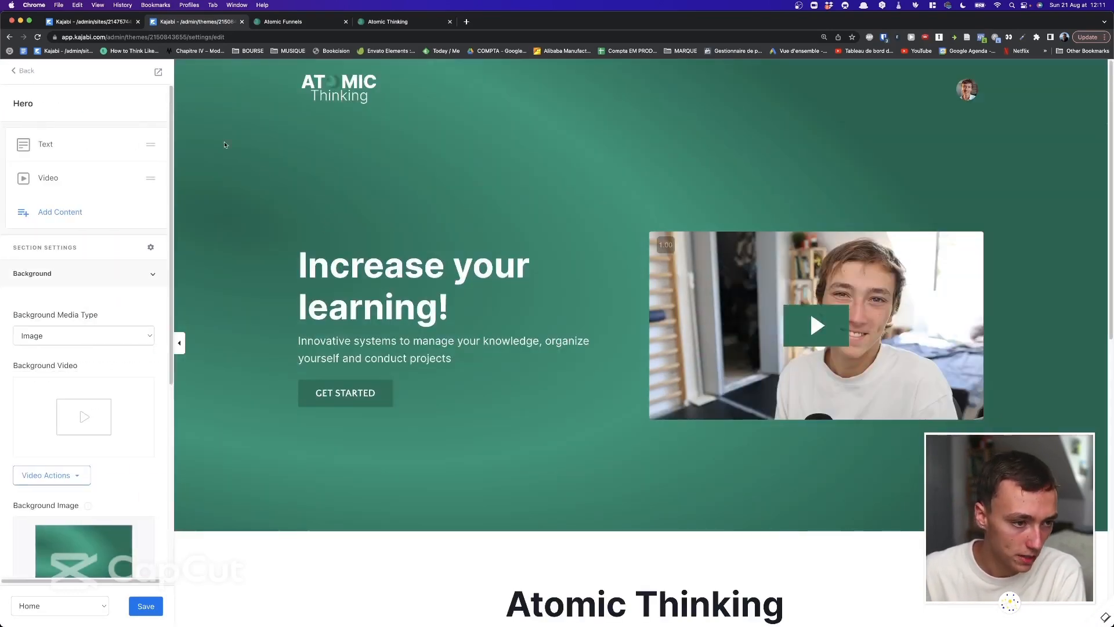
left_click(28, 70)
left_click(135, 133)
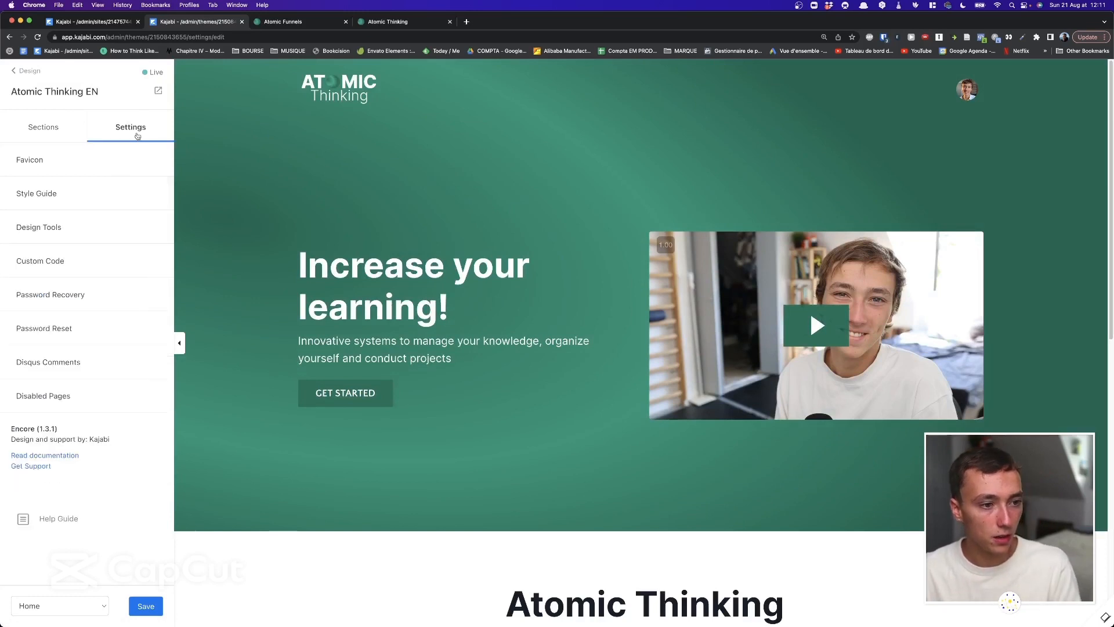
Review the Style Guide's colours, buttons and fonts, then return to the settings list.
left_click(81, 199)
scroll(60, 137, "down", 1)
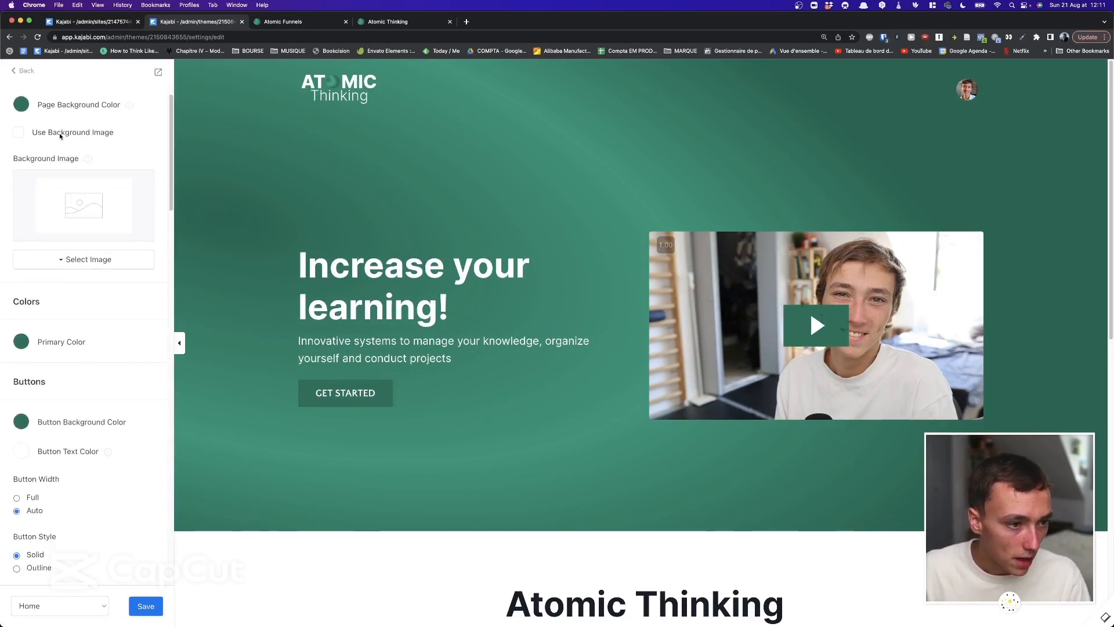
scroll(60, 137, "down", 10)
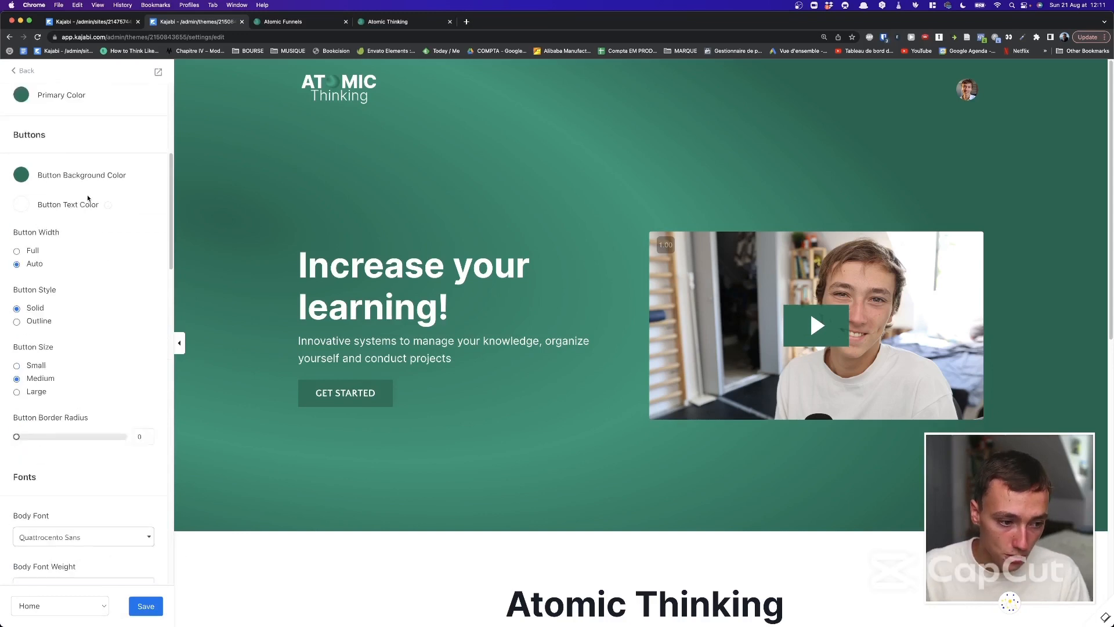
scroll(75, 290, "down", 5)
scroll(51, 323, "down", 5)
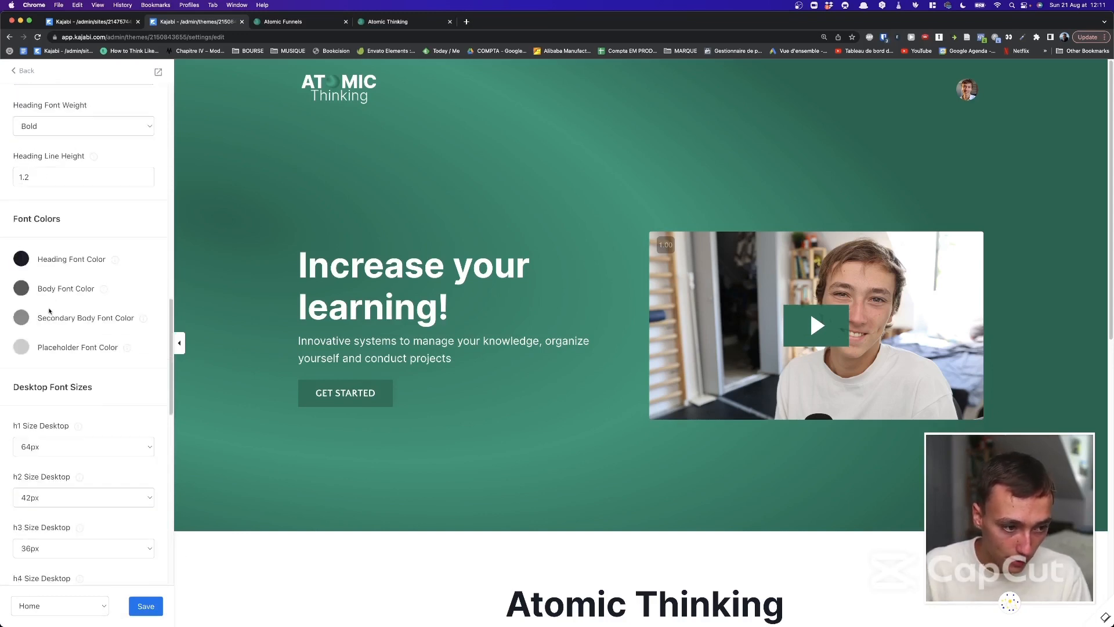
scroll(49, 236, "up", 4)
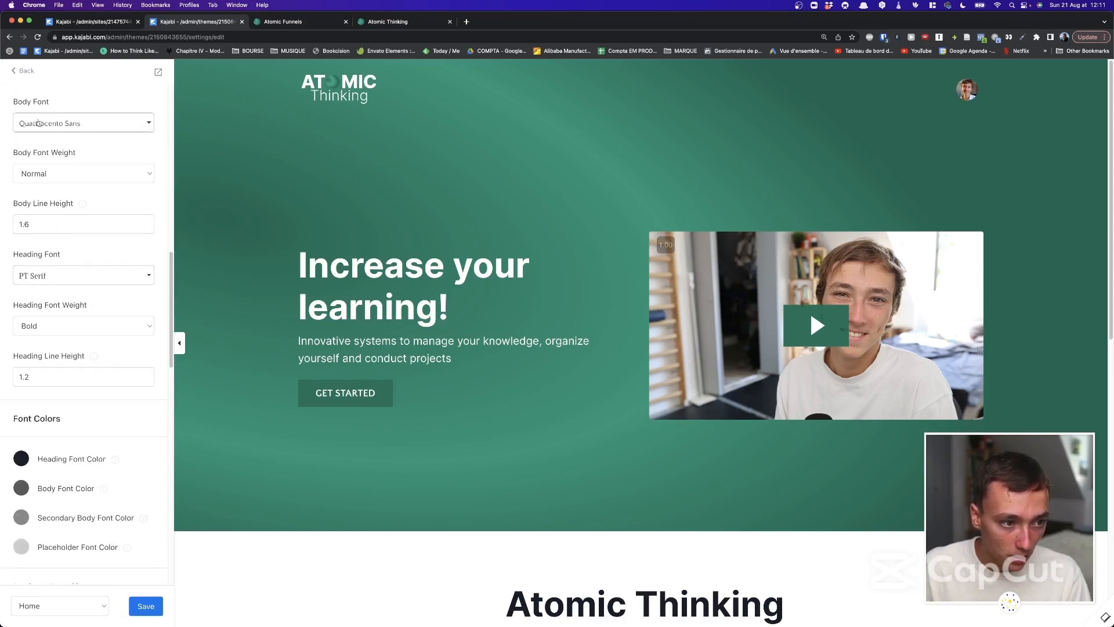
left_click(16, 71)
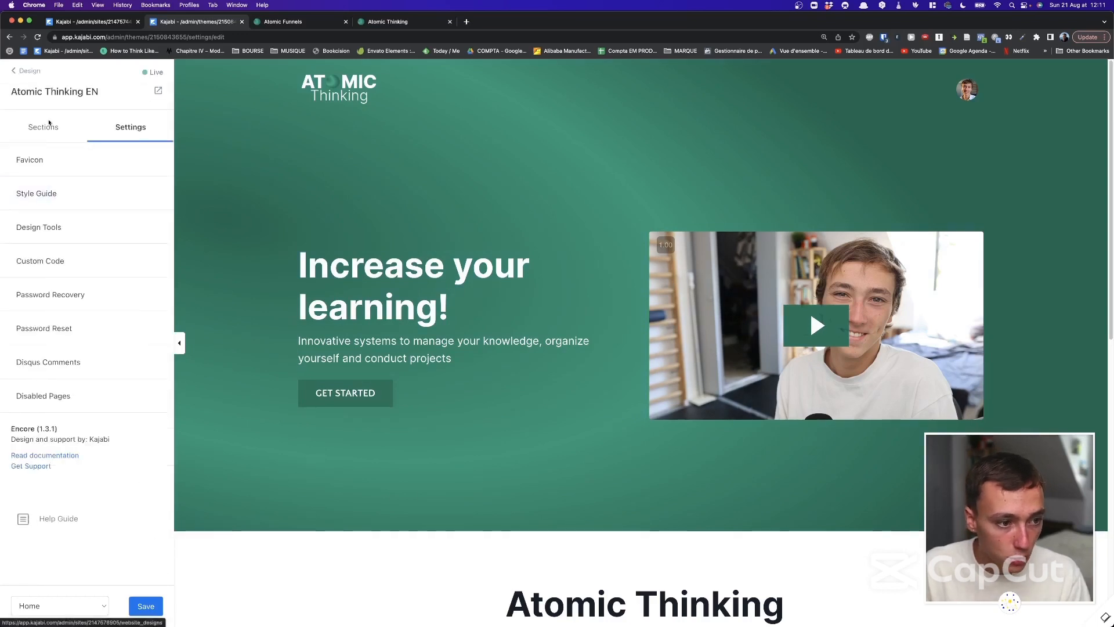
View the theme's custom CSS and JavaScript, leaving it unchanged.
left_click(61, 265)
scroll(72, 175, "down", 3)
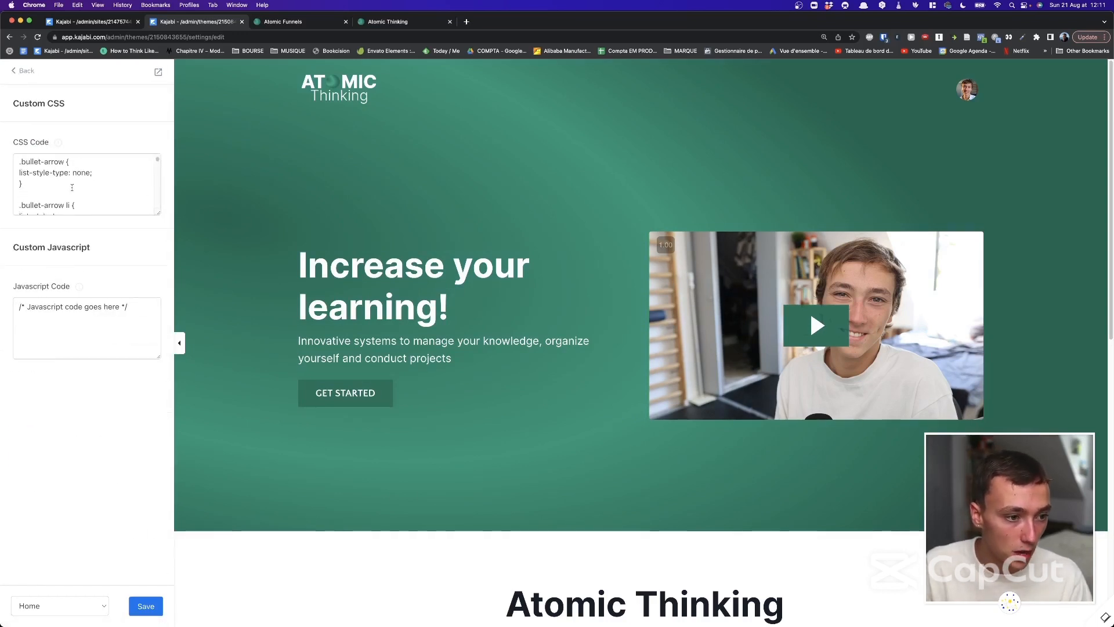
scroll(72, 169, "up", 5)
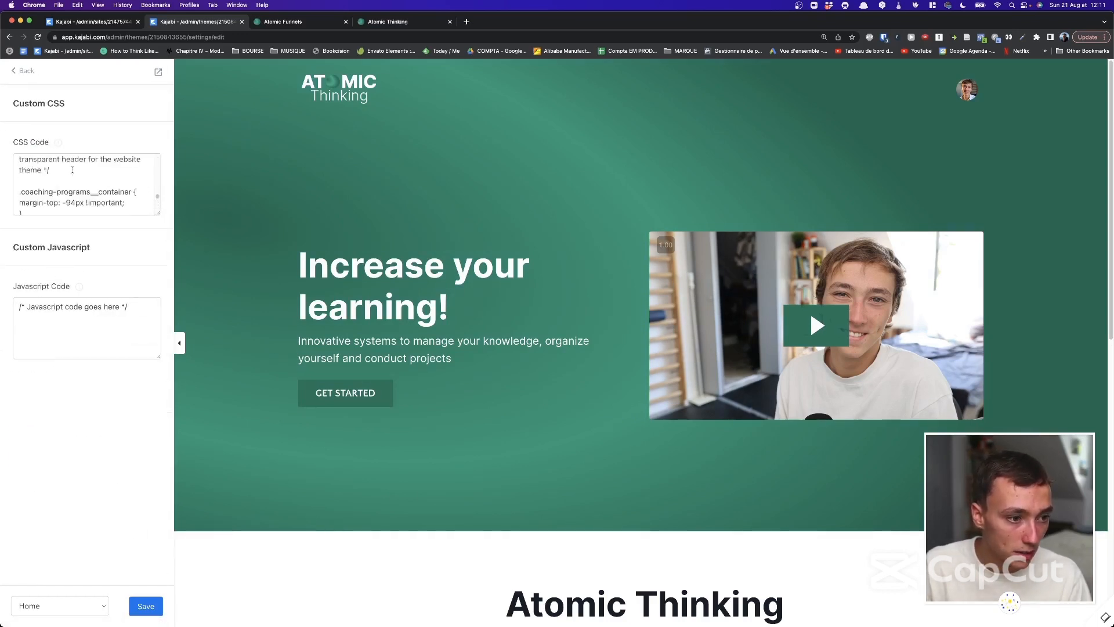
left_click(12, 71)
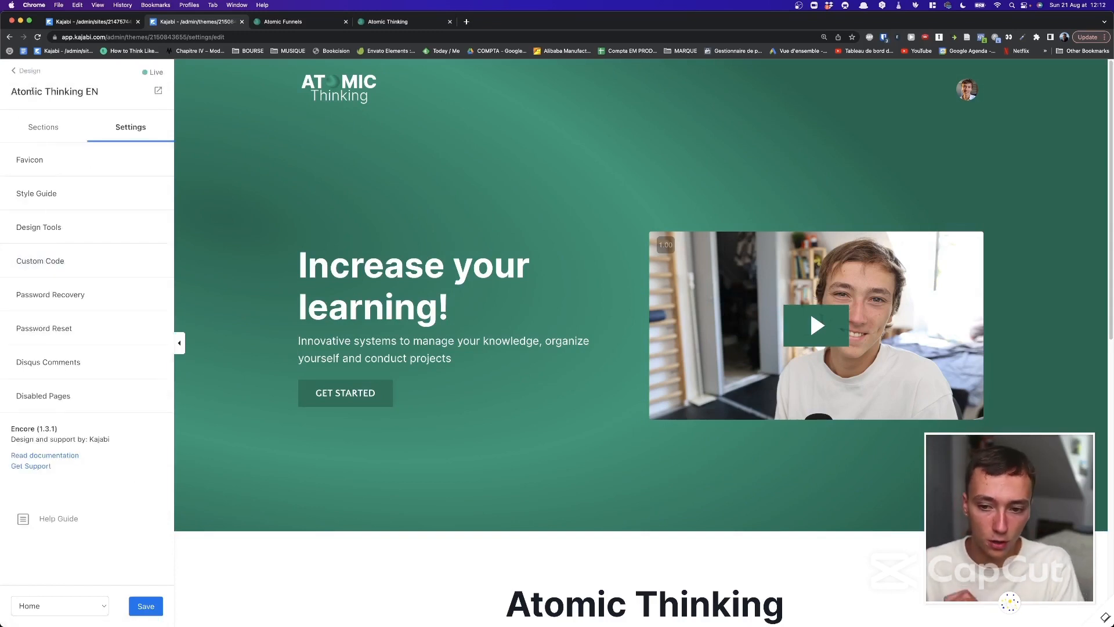
Check the Password Reset page settings, then switch to the Sections list.
left_click(85, 326)
left_click(15, 73)
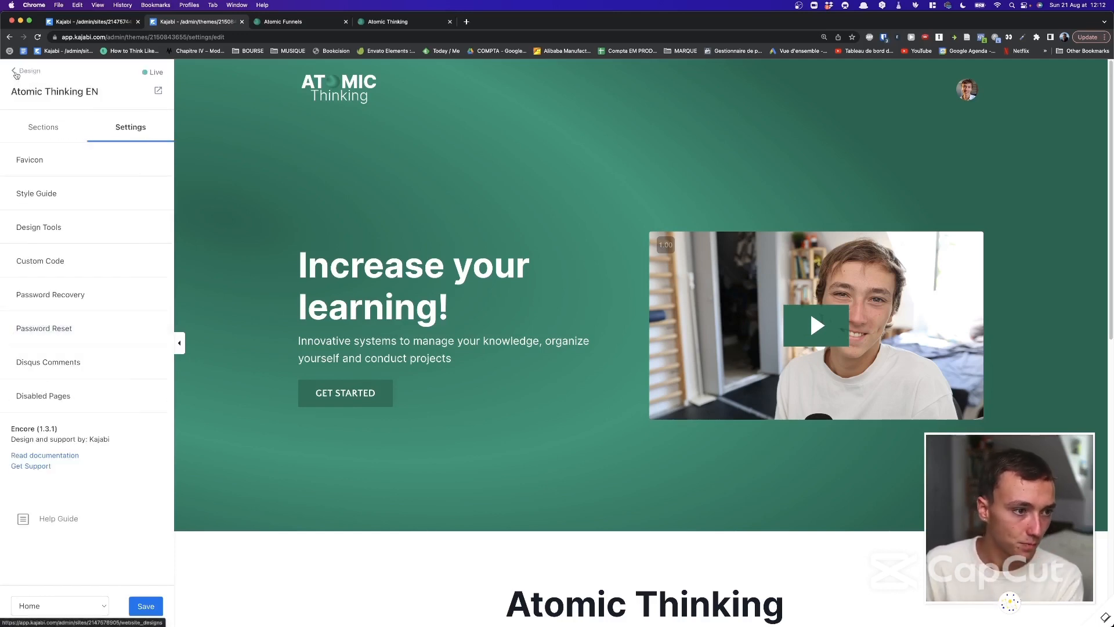
left_click(59, 126)
left_click(115, 127)
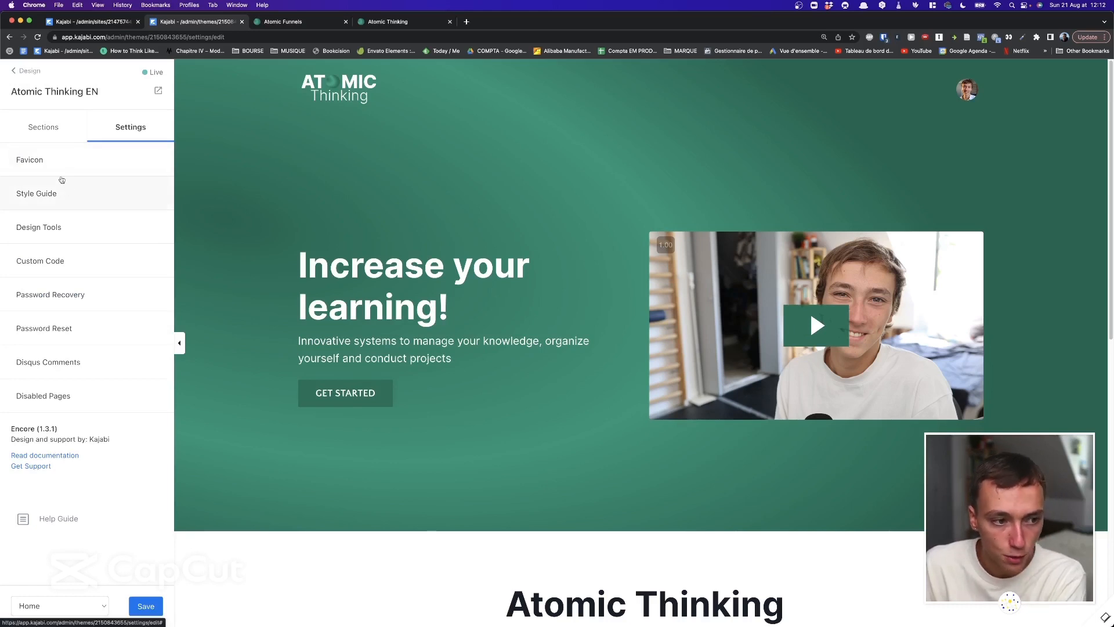
left_click(61, 143)
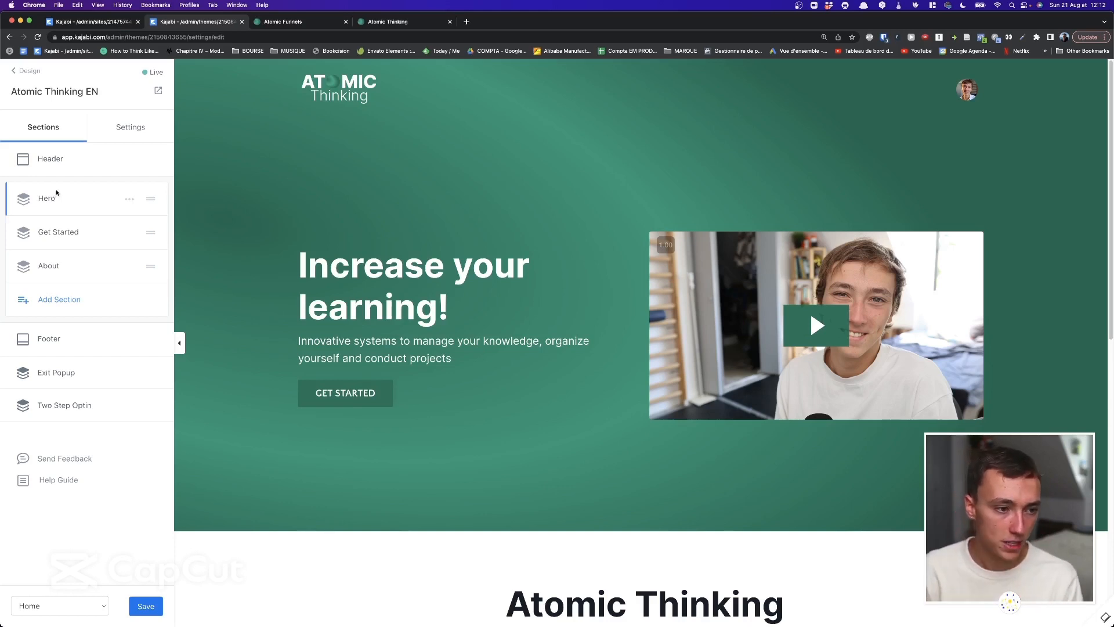
Leave the block library, reset the zoom with Cmd+-, and open the Hero section settings.
left_click(154, 198)
left_click(151, 199)
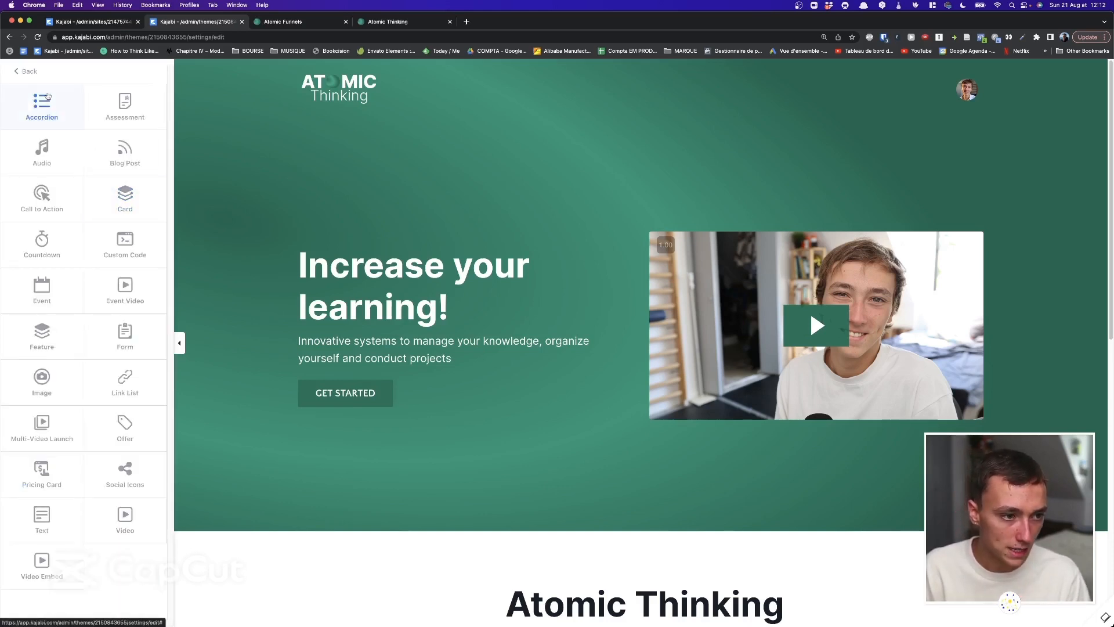
left_click(32, 75)
key("super+minus")
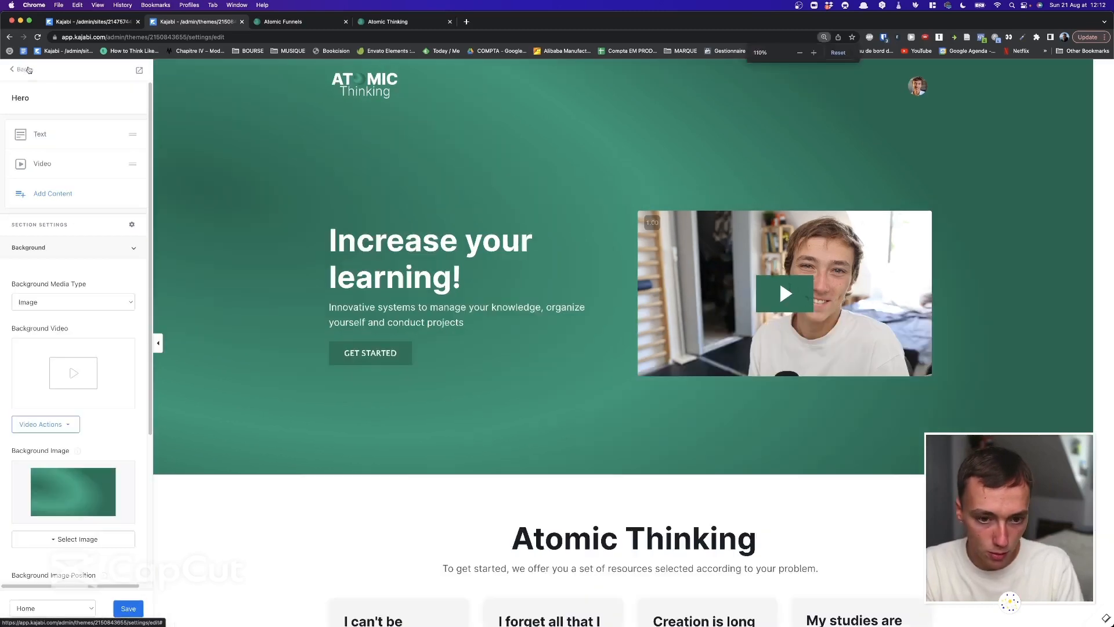
key("super+minus")
left_click(22, 68)
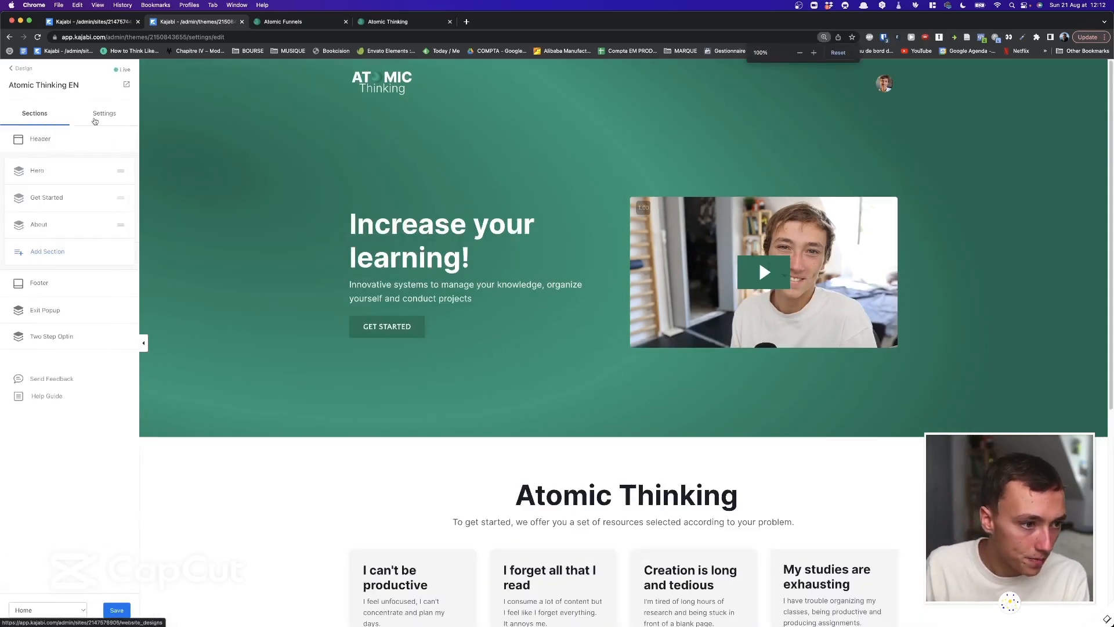
mouse_move(120, 170)
left_mouse_down()
mouse_move(121, 190)
mouse_move(118, 170)
left_mouse_up()
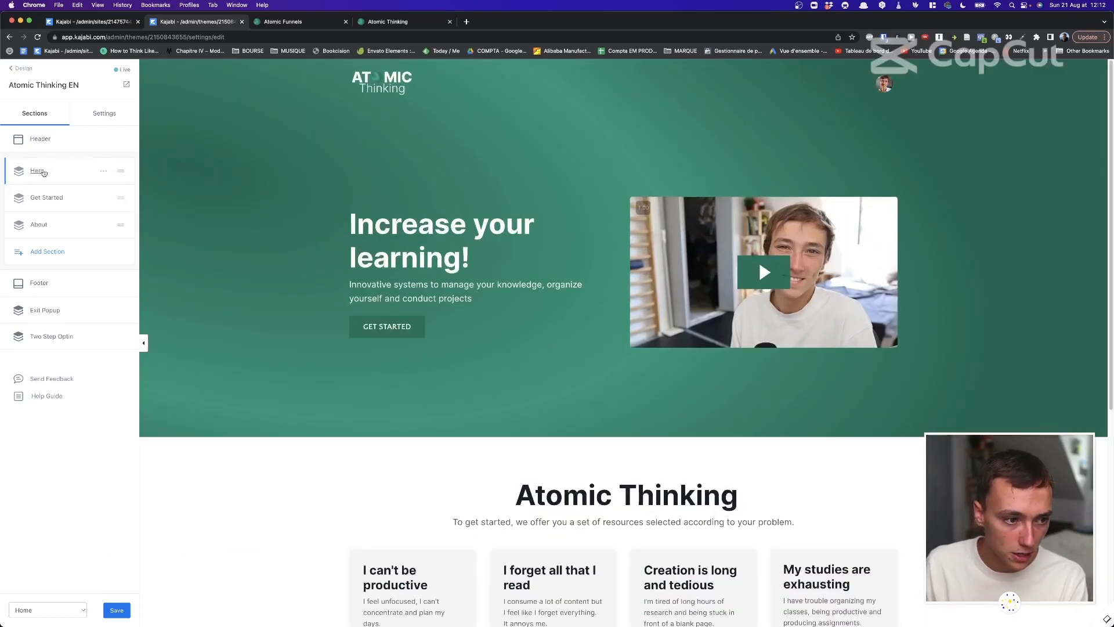
left_click(48, 172)
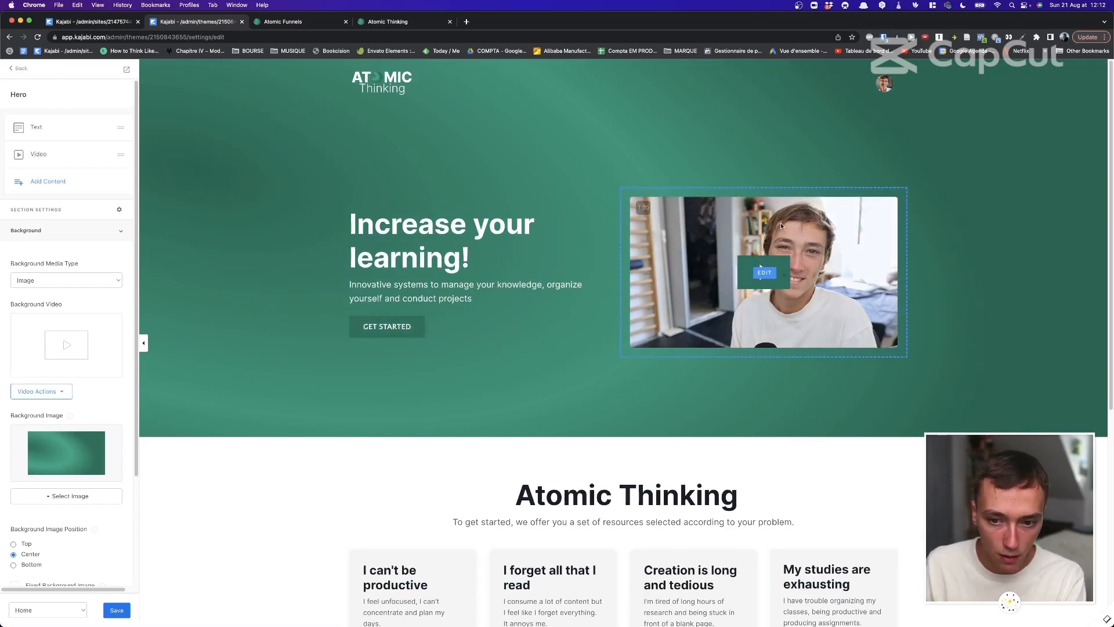
Open the Get Started section settings and look over its background options.
left_click(21, 69)
scroll(296, 170, "down", 3)
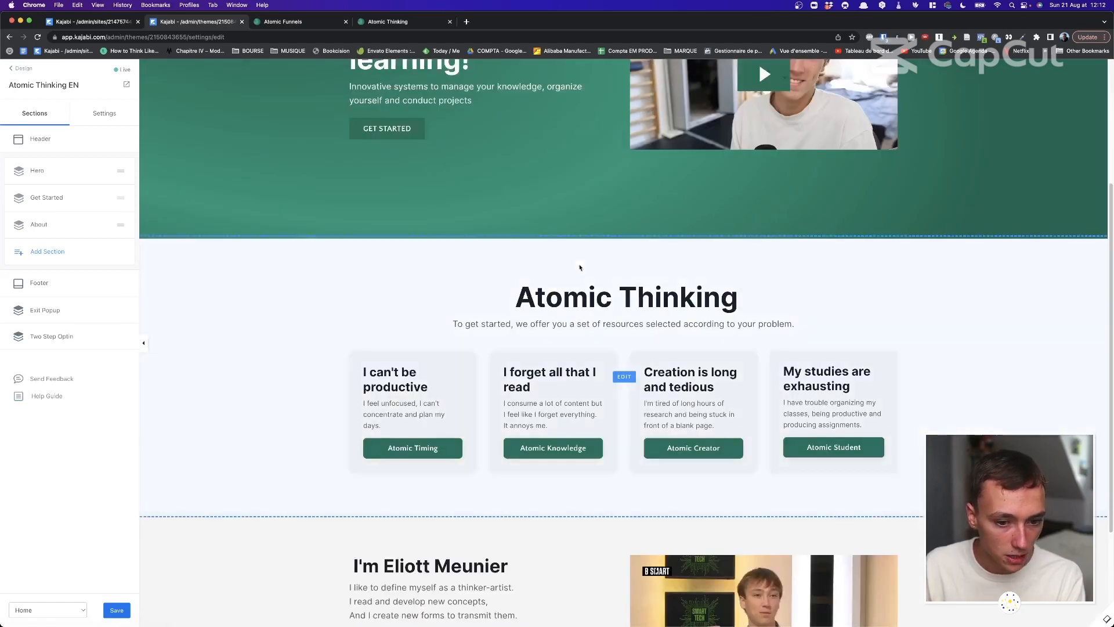
left_click(55, 198)
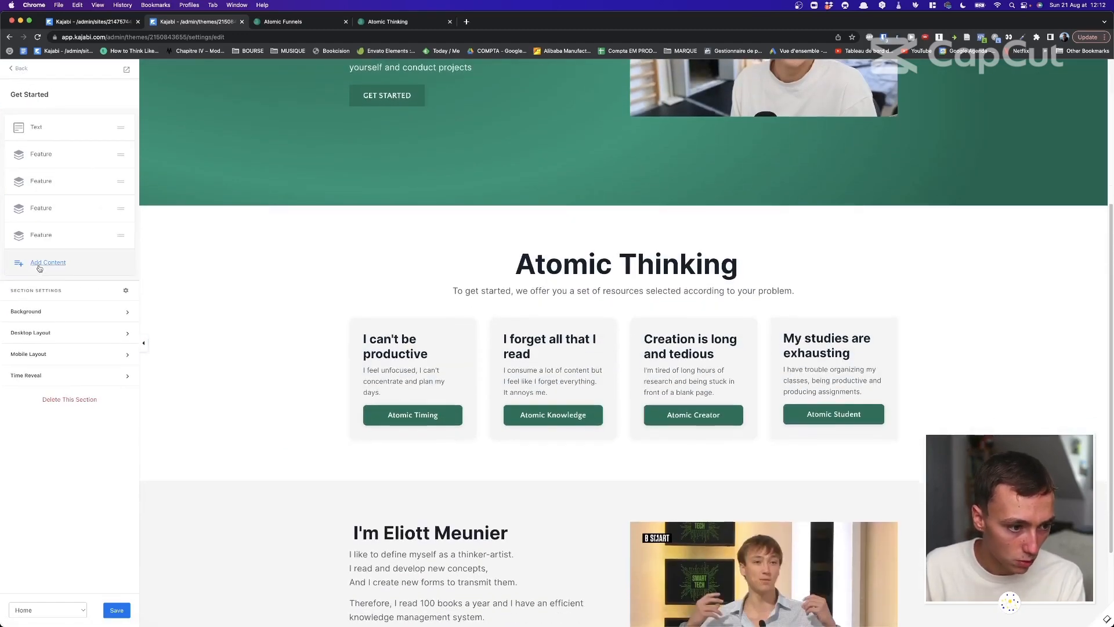
left_click(18, 69)
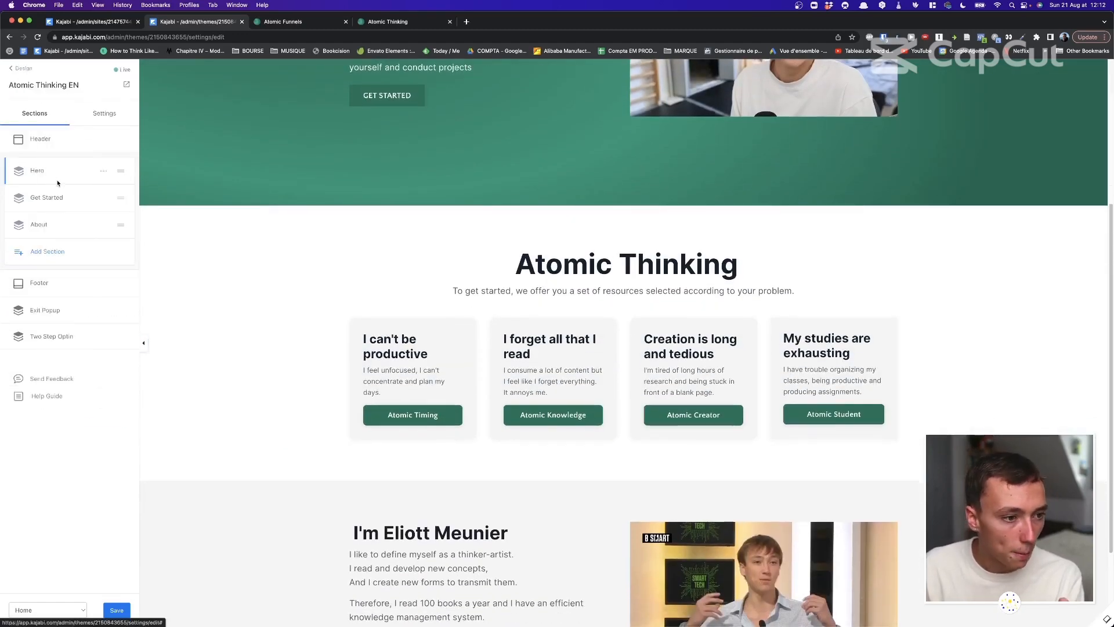
left_click(53, 197)
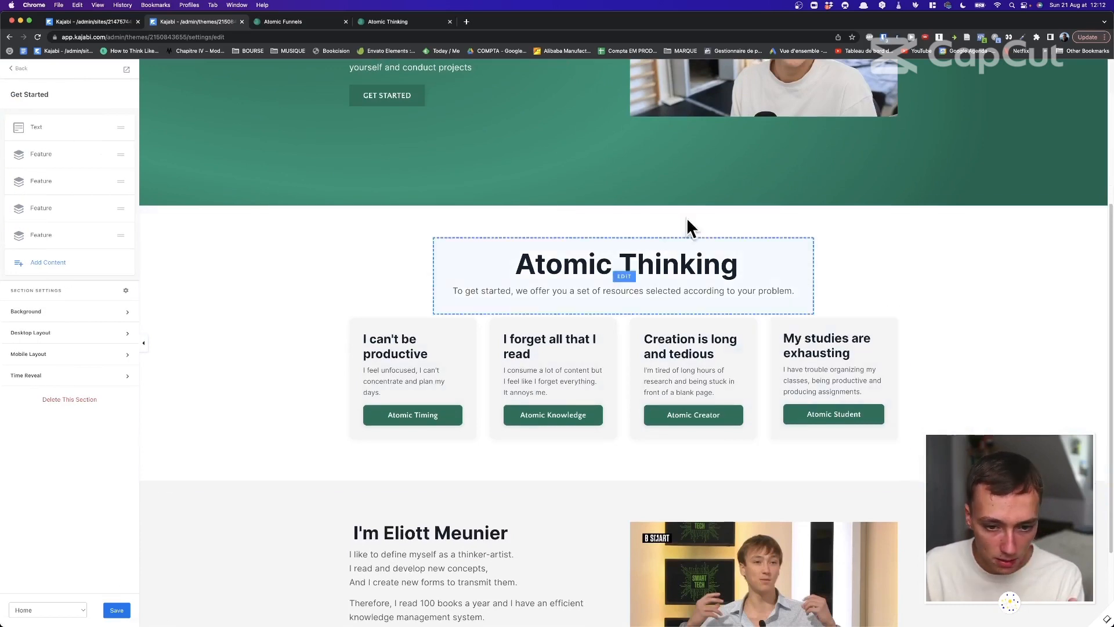
left_click(52, 314)
scroll(42, 376, "down", 5)
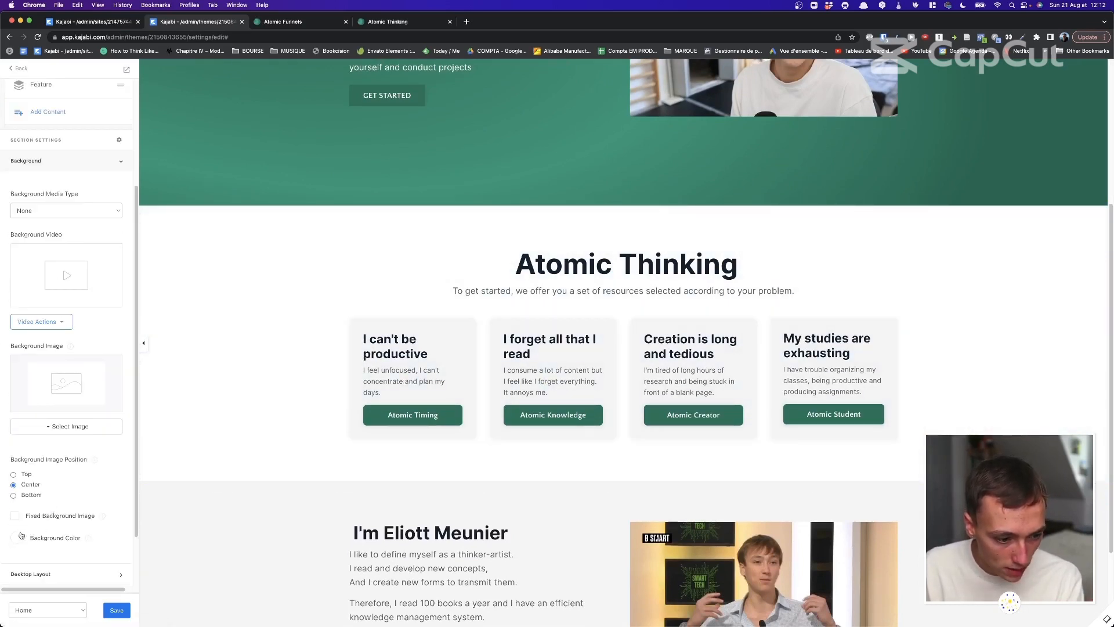
scroll(29, 312, "up", 5)
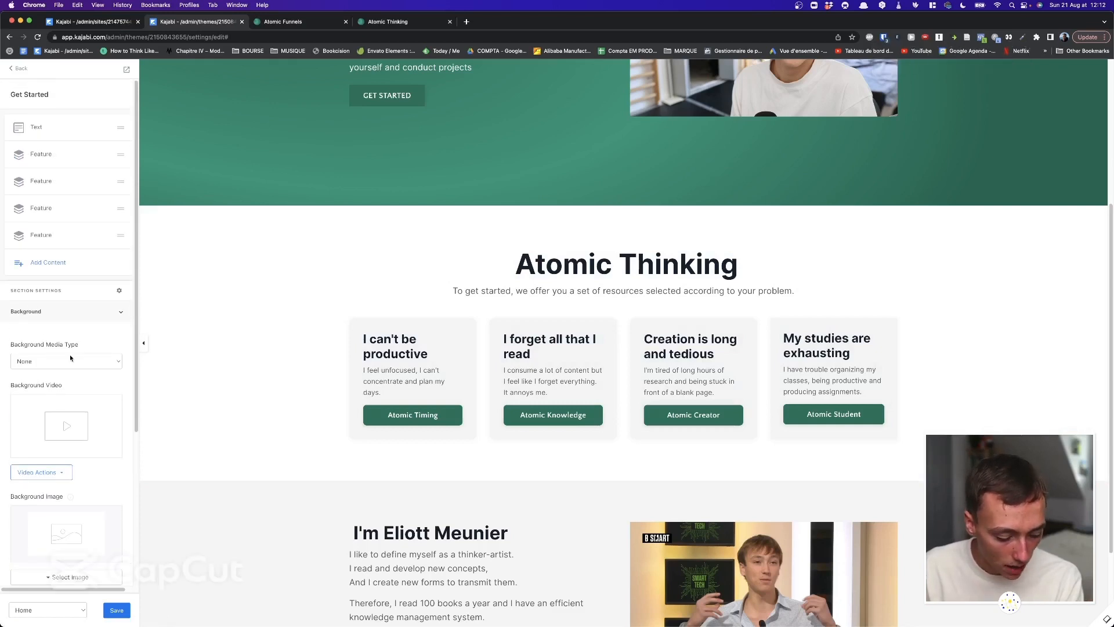
left_click(75, 310)
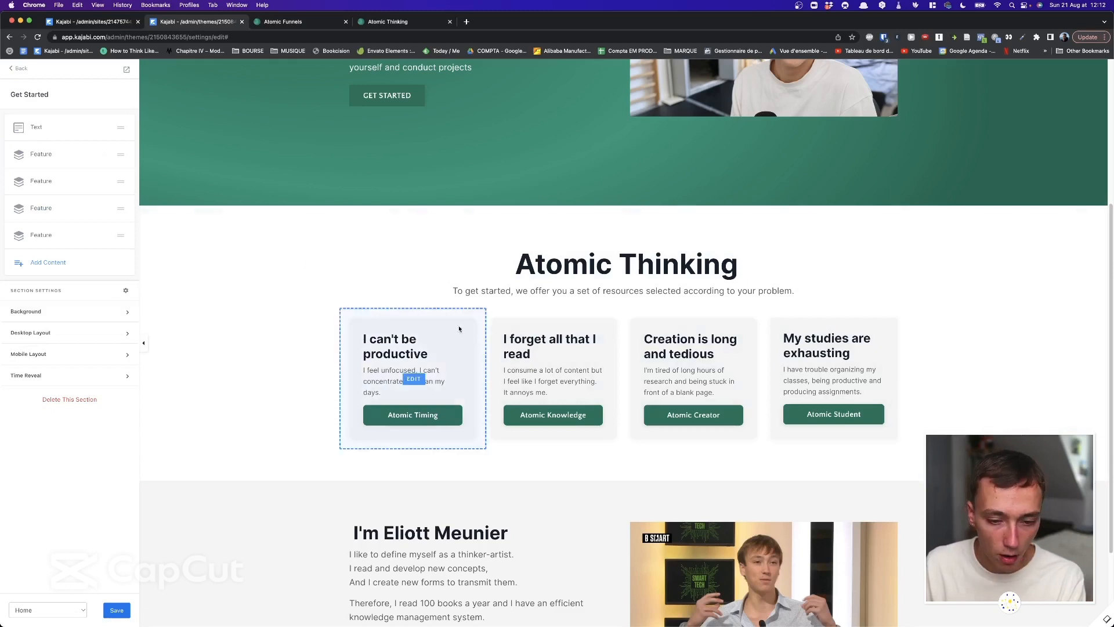
Delete the leading space before 'Atomic' in the heading, save, and select the 'I can't be productive' card.
left_click(38, 128)
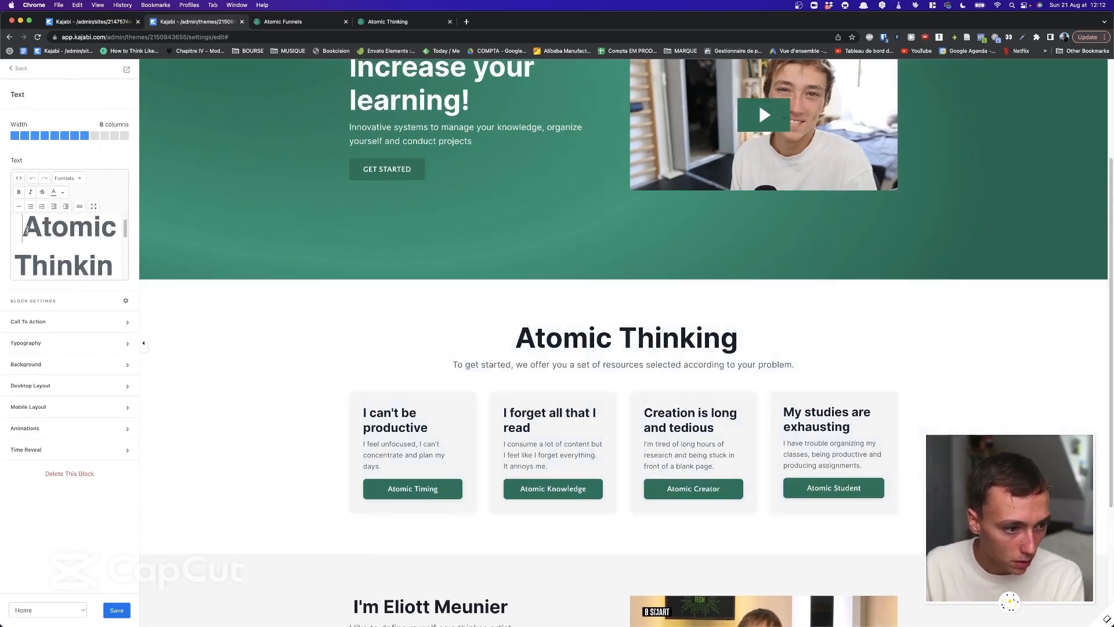
key("BackSpace")
scroll(78, 258, "down", 2)
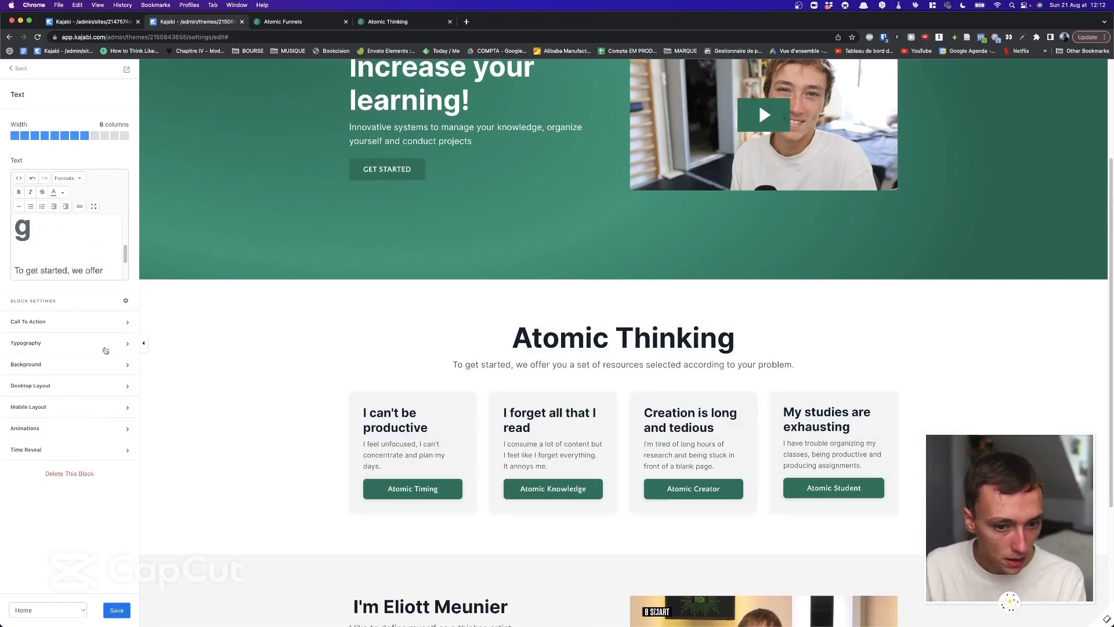
left_click(119, 609)
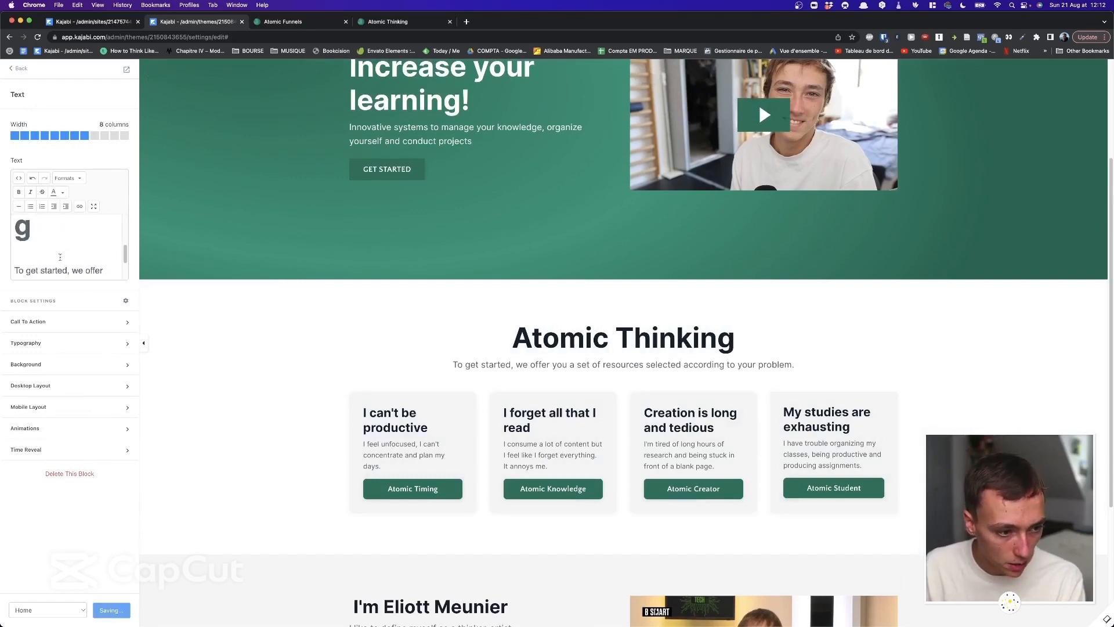
left_click(400, 423)
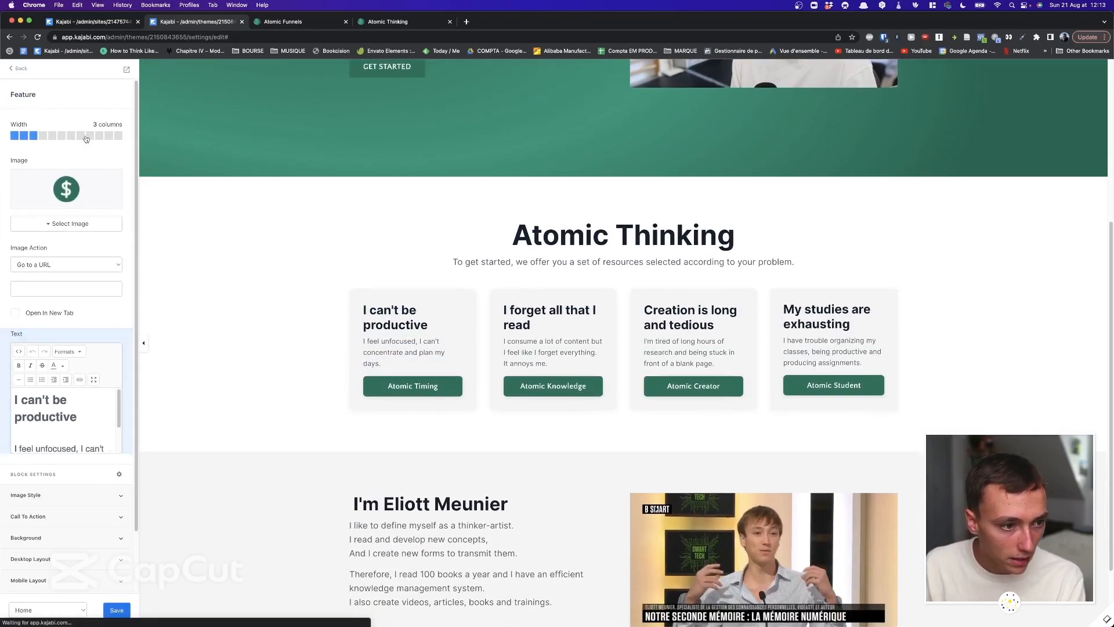
Expand the card's background and border options, set Box Shadow to Large, then back to Small.
scroll(89, 369, "down", 4)
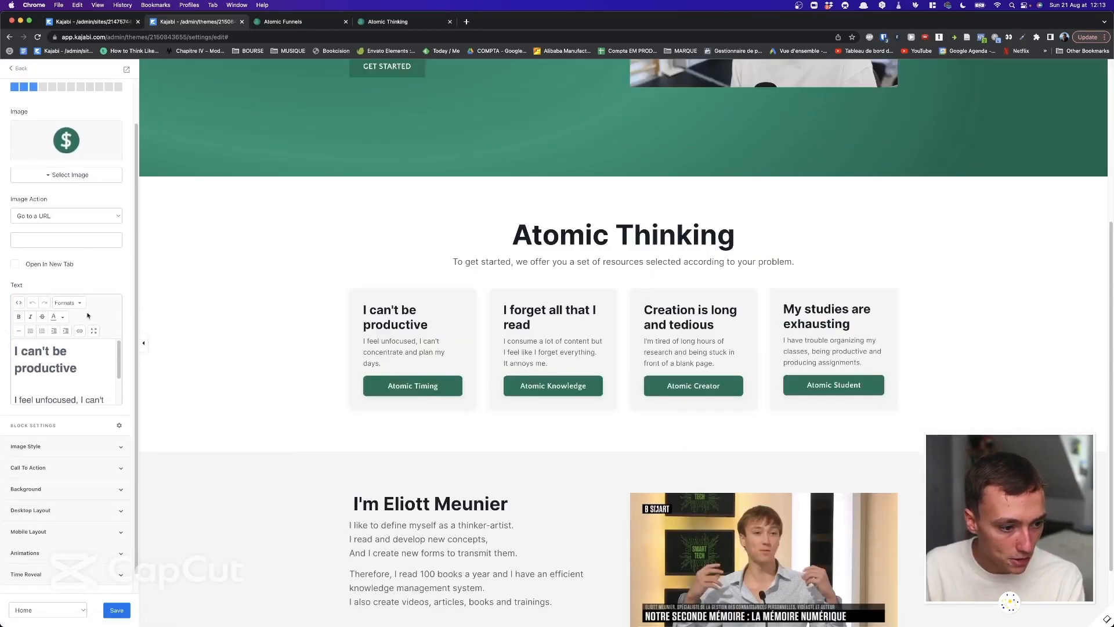
scroll(82, 363, "up", 2)
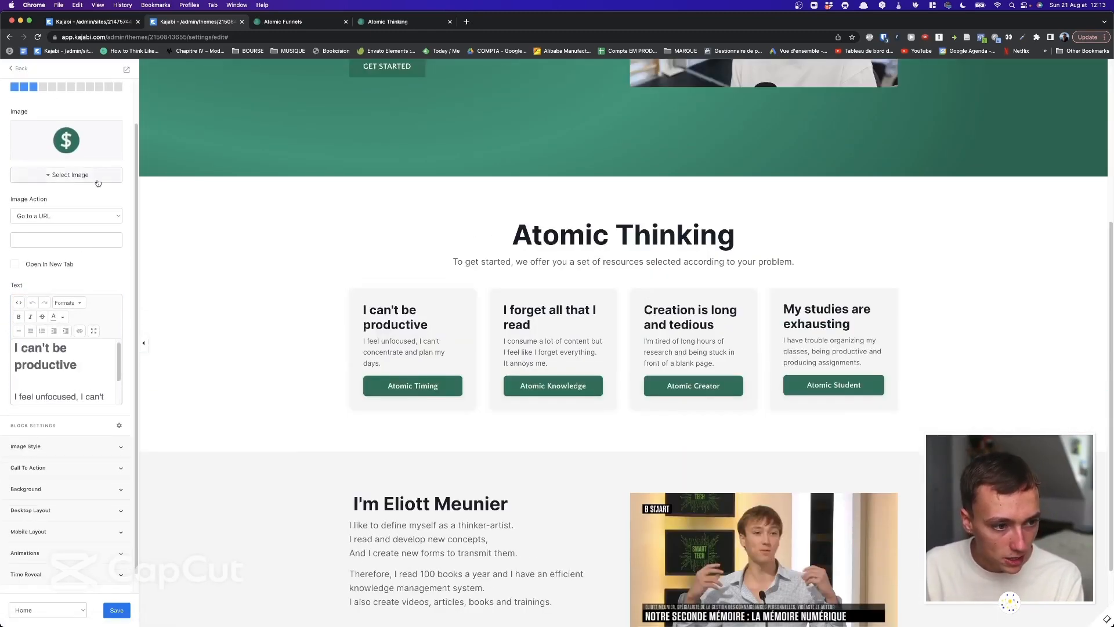
scroll(96, 302, "down", 1)
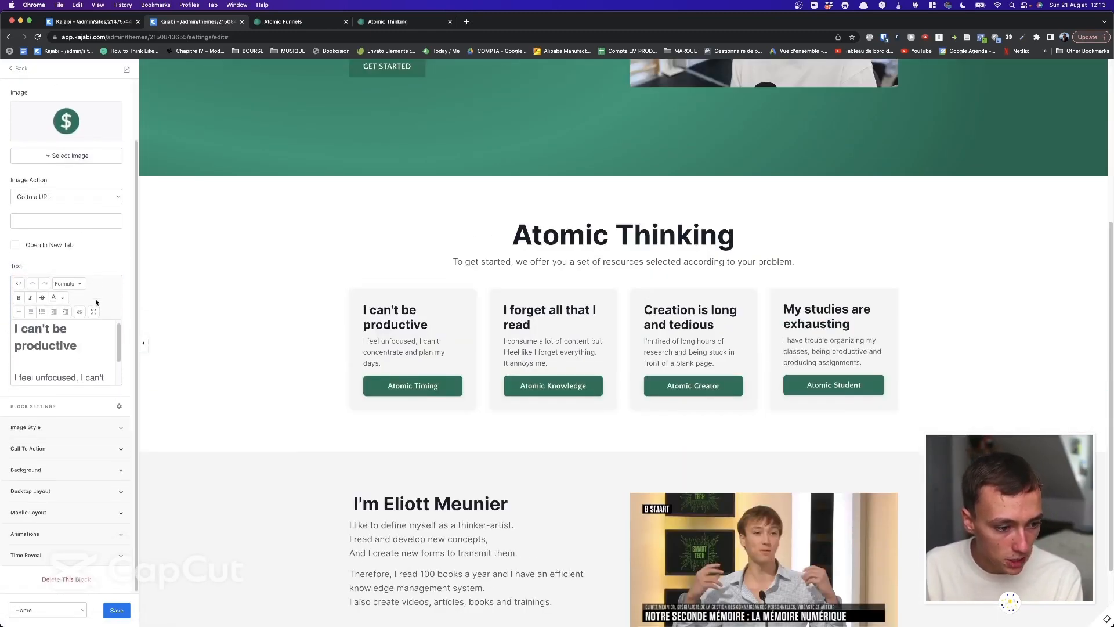
left_click(74, 469)
scroll(74, 466, "down", 5)
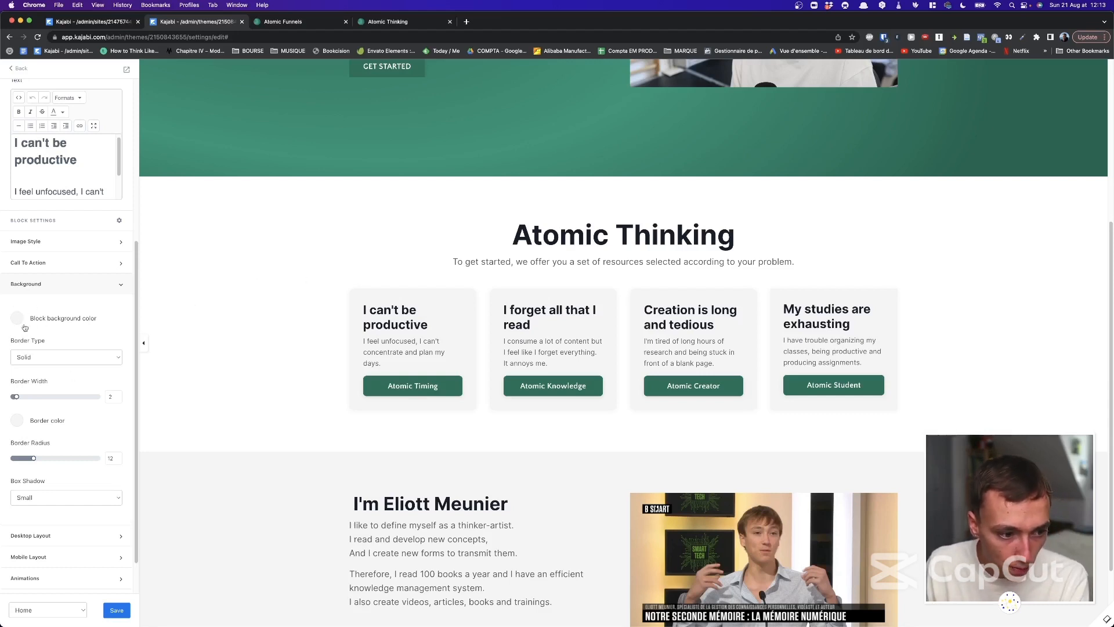
scroll(32, 331, "down", 2)
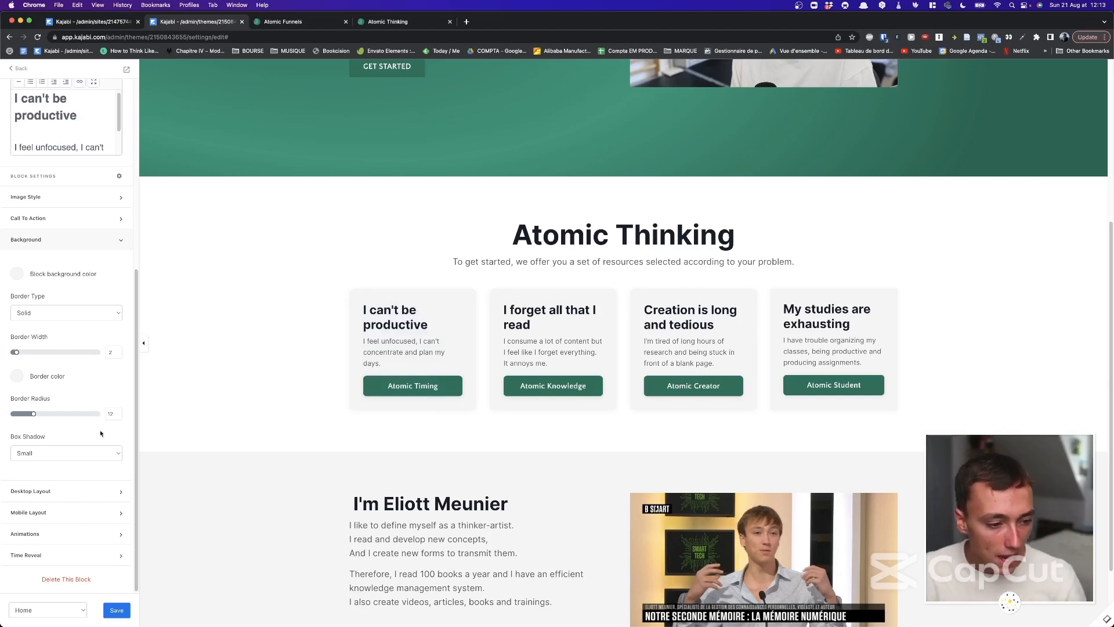
left_click(60, 455)
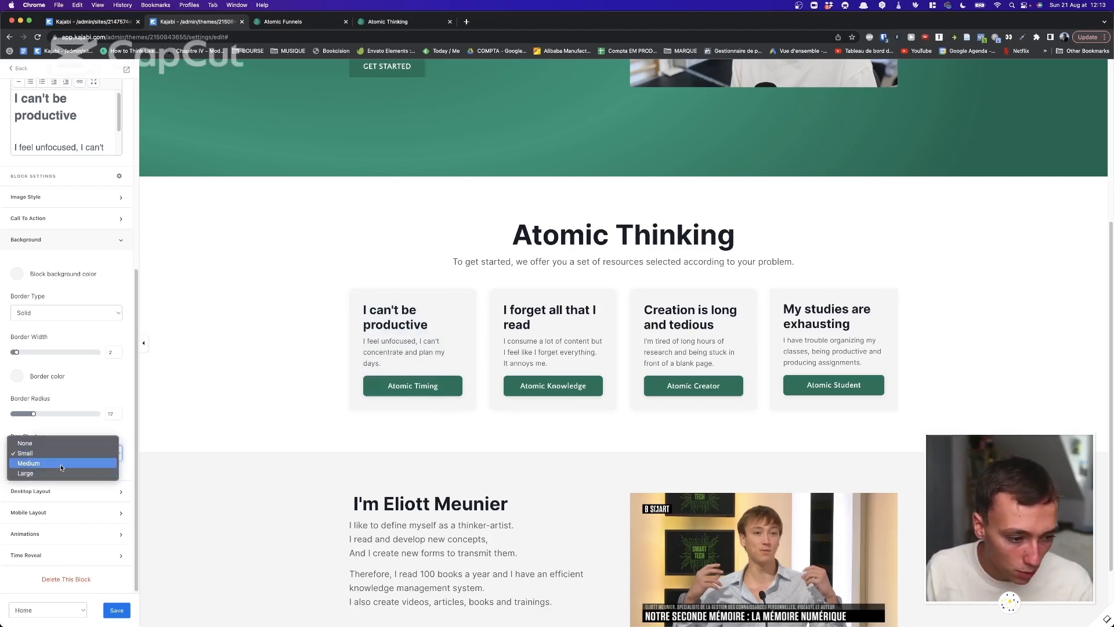
left_click(63, 473)
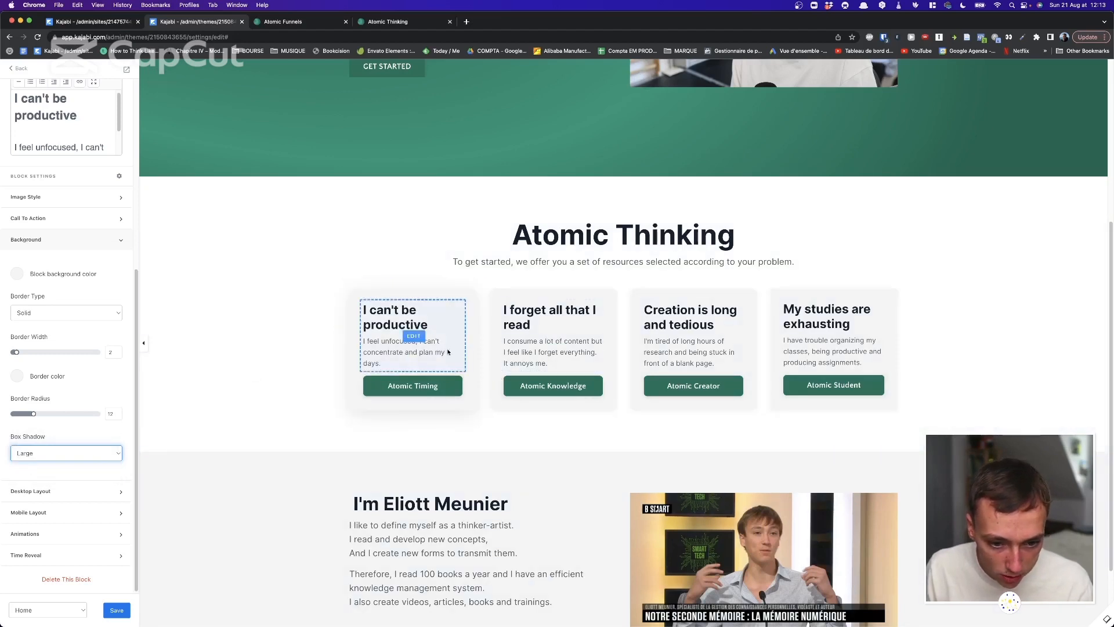
left_click(67, 453)
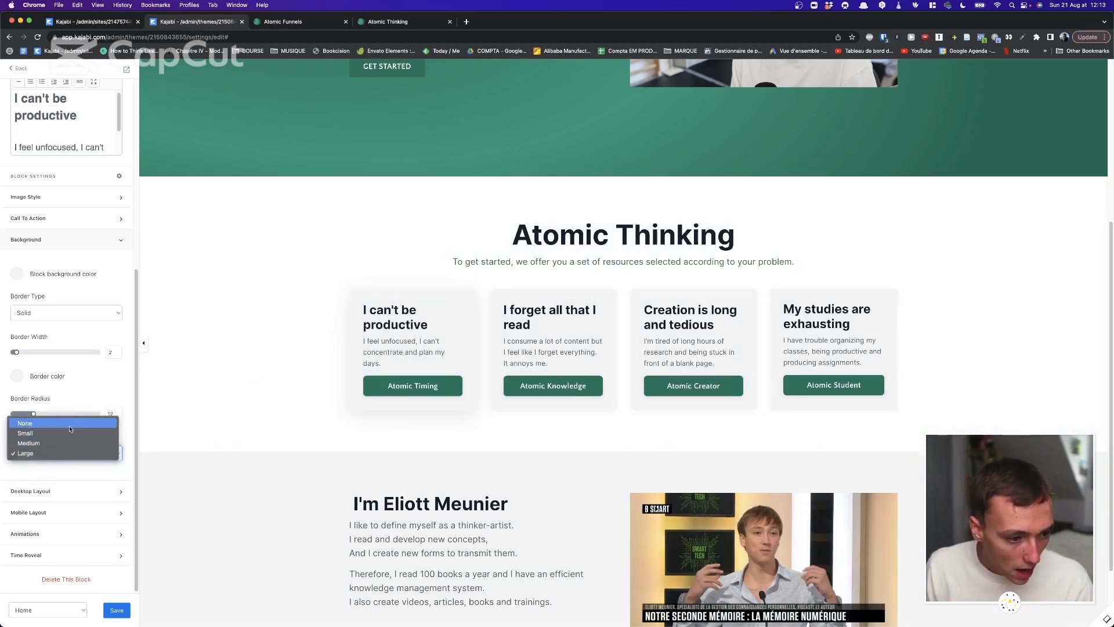
left_click(72, 436)
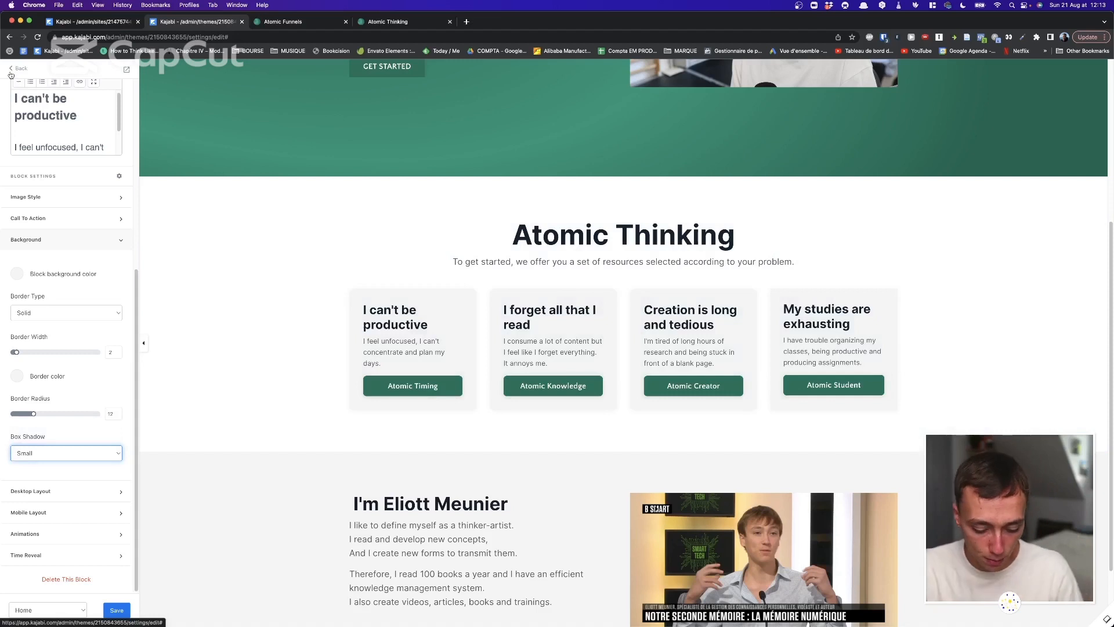
Open supercreative.design in a new tab and inspect its hero subheading in developer tools.
key("super+t")
type("sup")
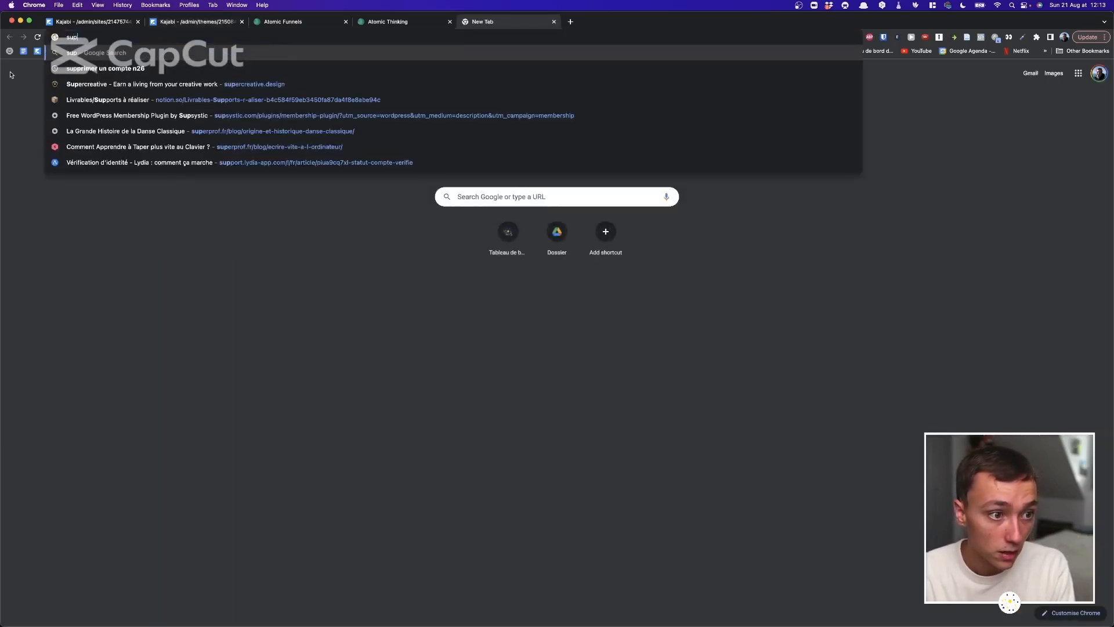
left_click(216, 84)
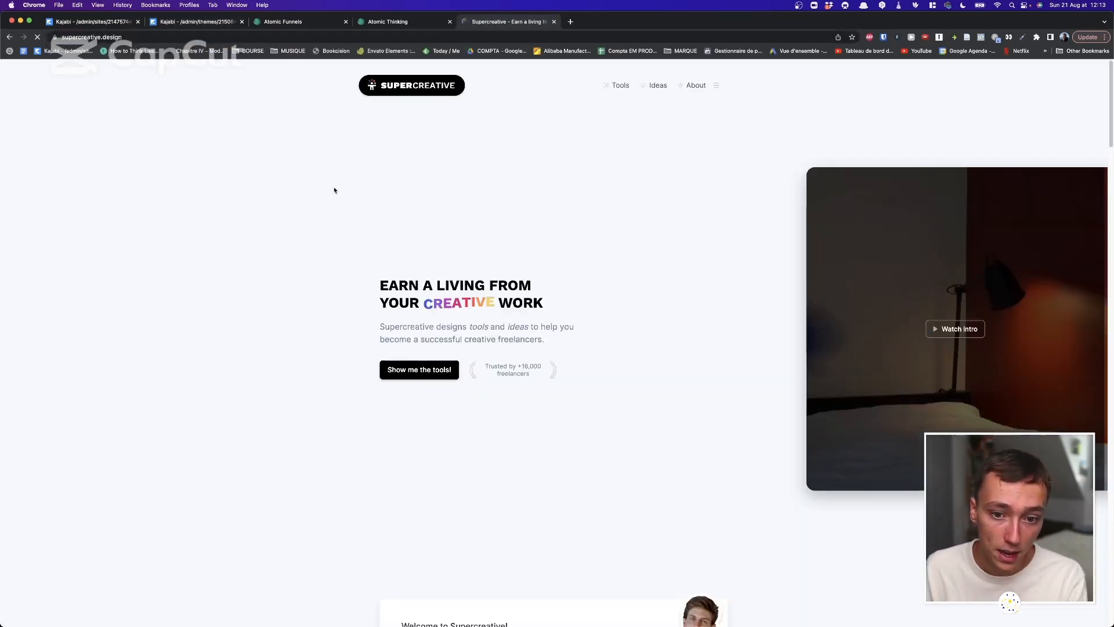
right_click(639, 270)
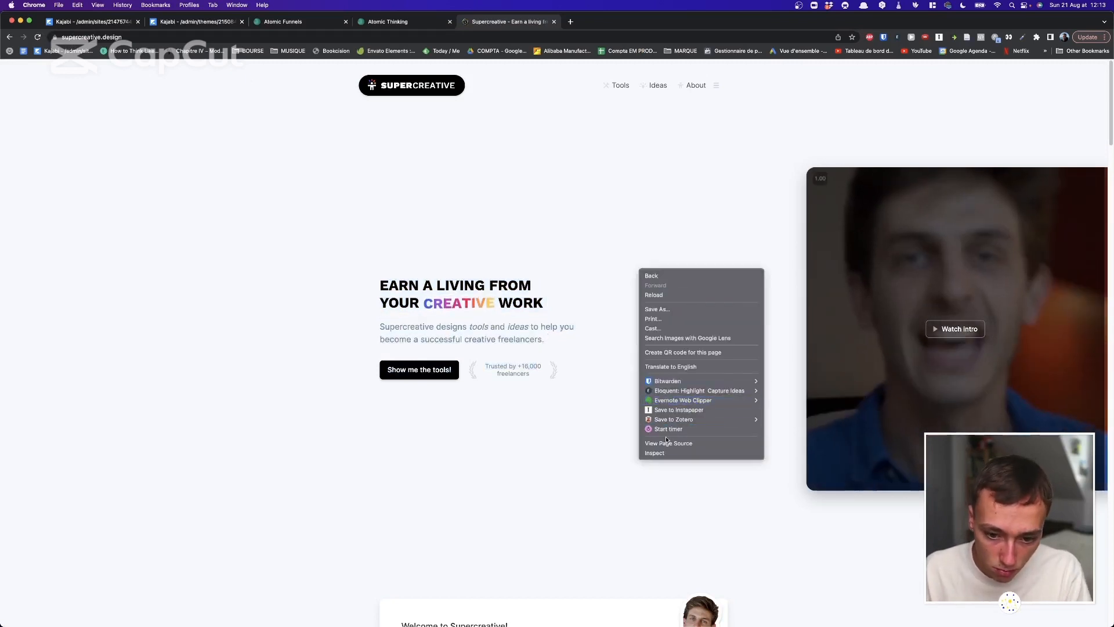
left_click(663, 453)
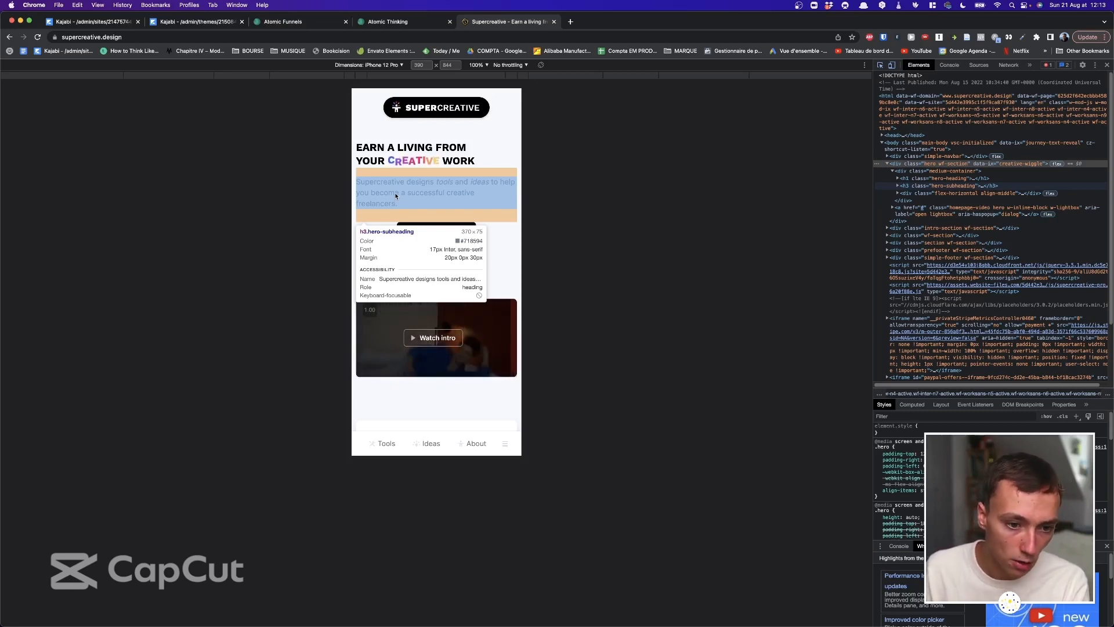
left_click(395, 196)
scroll(396, 193, "down", 4)
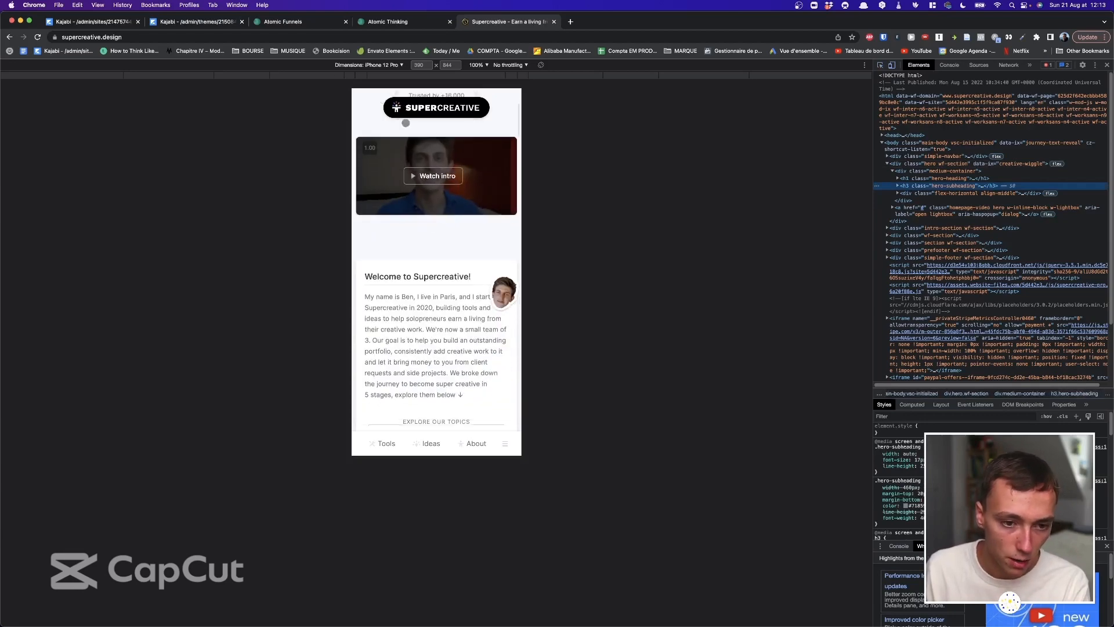
Return to the Kajabi editor tab and select the first feature card.
left_click(188, 23)
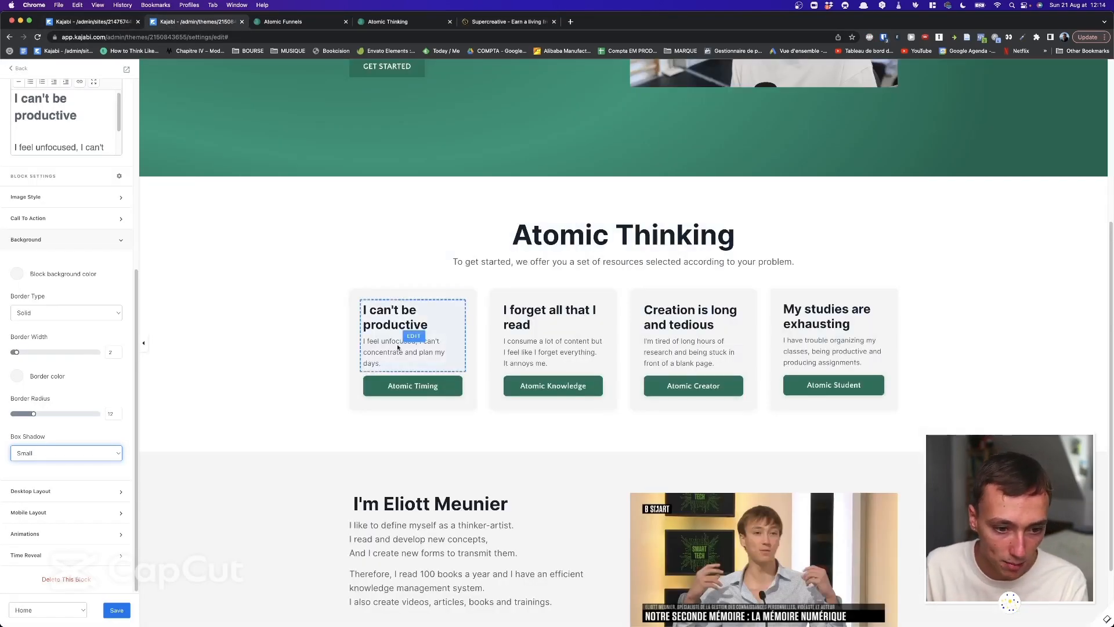
left_click(398, 347)
left_click(295, 22)
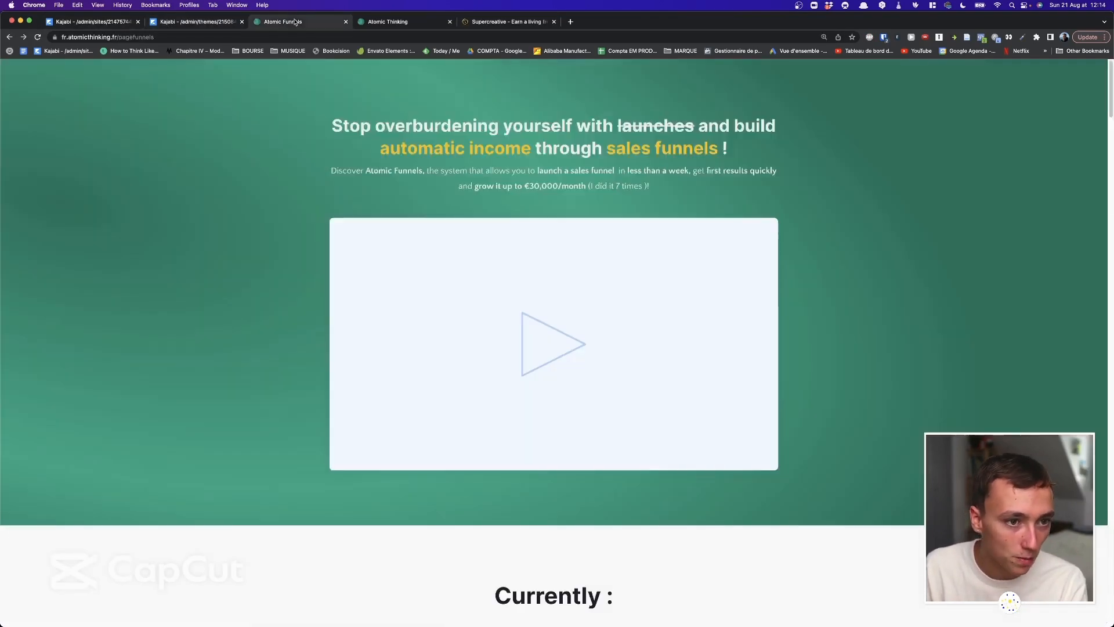
left_click(221, 21)
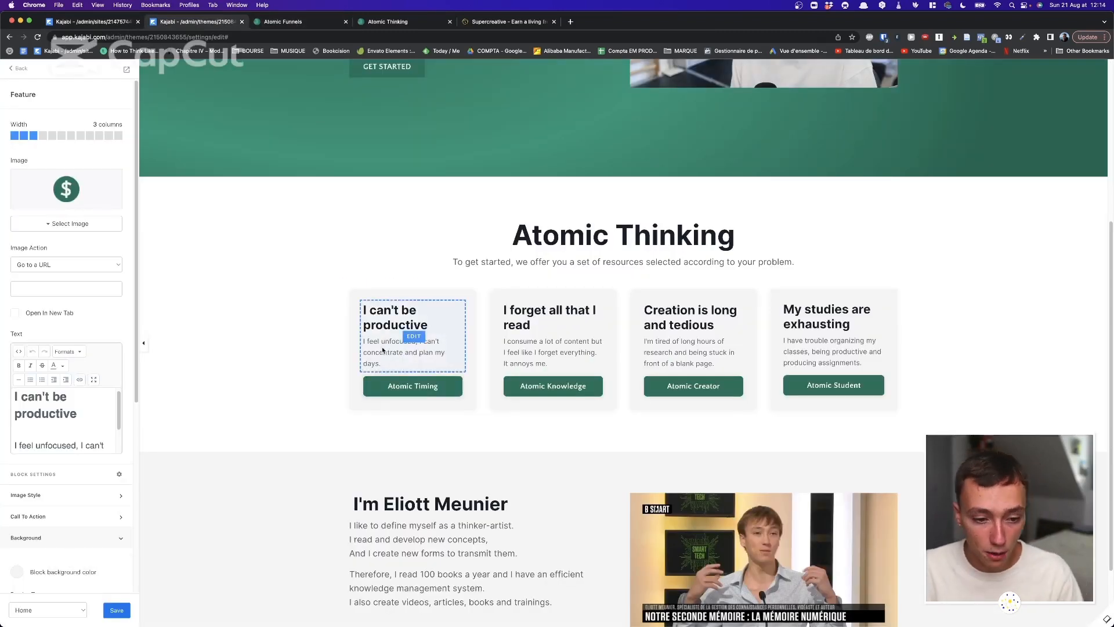
Select an empty area of Get Started to show its one Text and four Feature blocks.
scroll(113, 412, "down", 2)
scroll(113, 411, "up", 2)
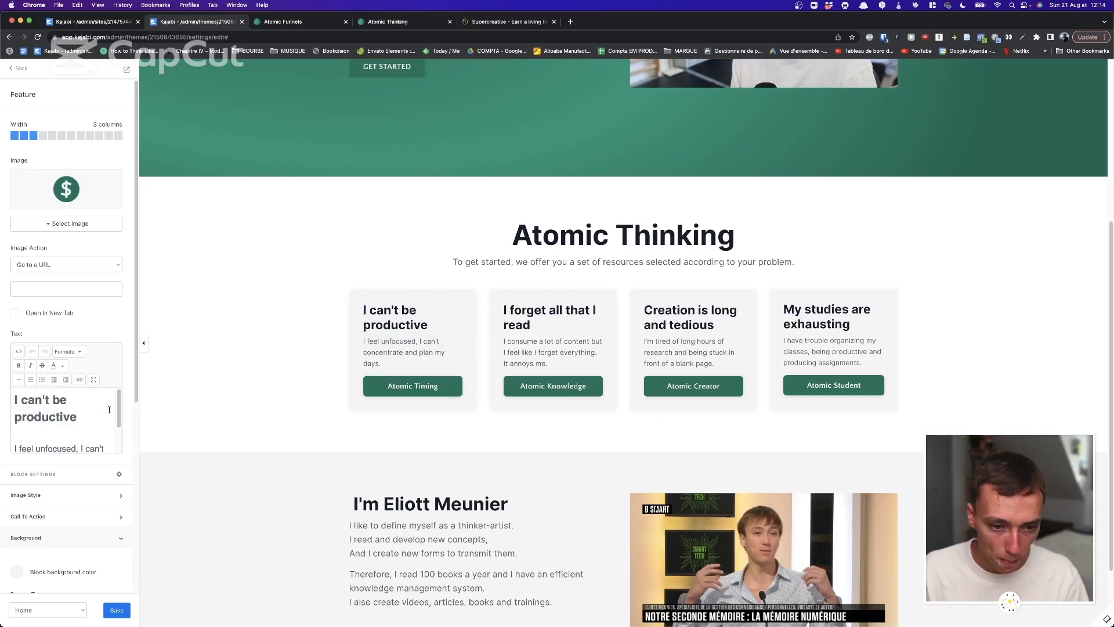
scroll(515, 287, "up", 1)
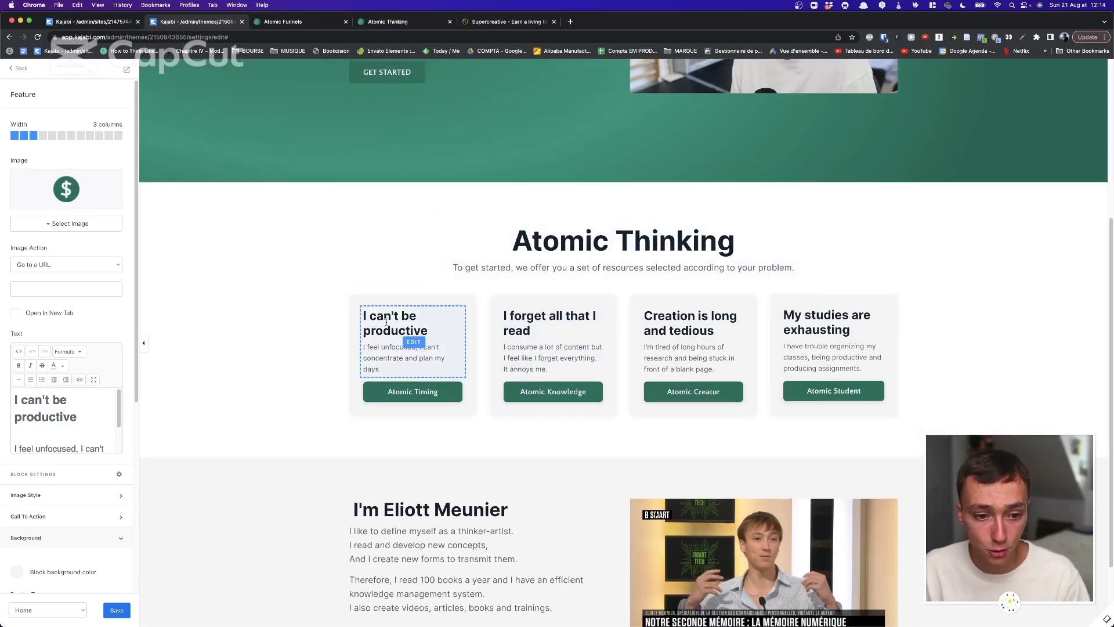
scroll(371, 297, "down", 1)
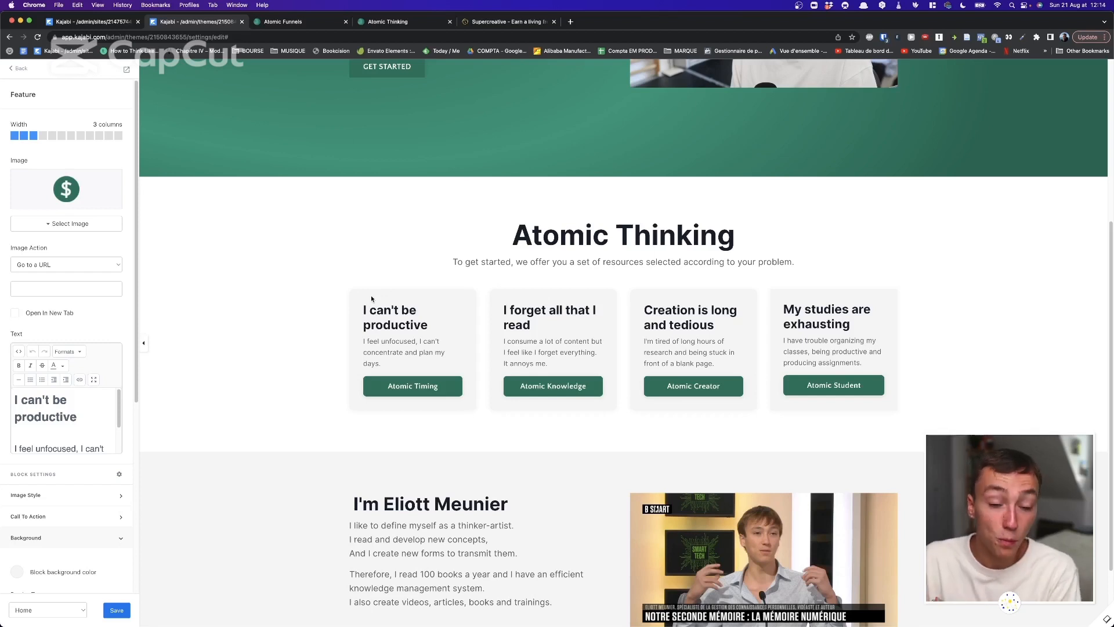
scroll(335, 217, "down", 1)
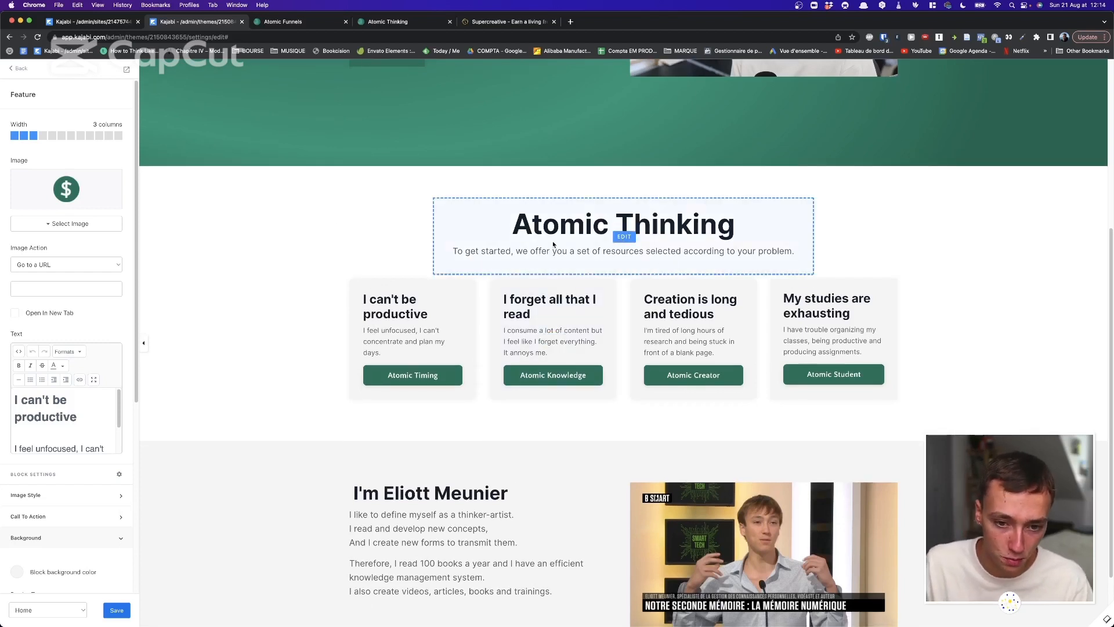
scroll(552, 244, "down", 5)
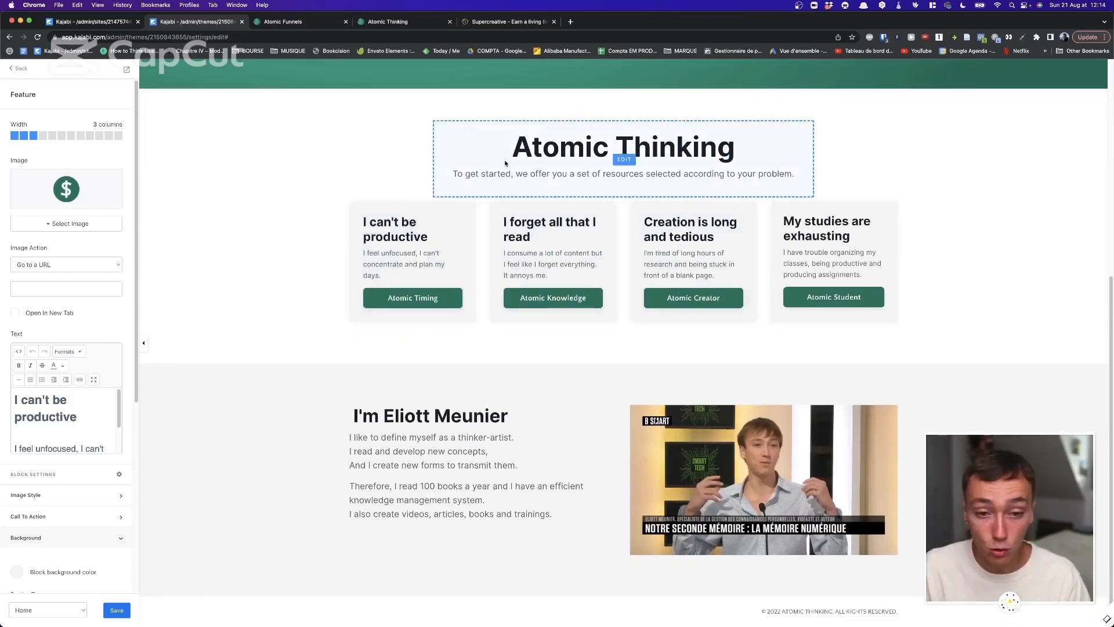
left_click(364, 191)
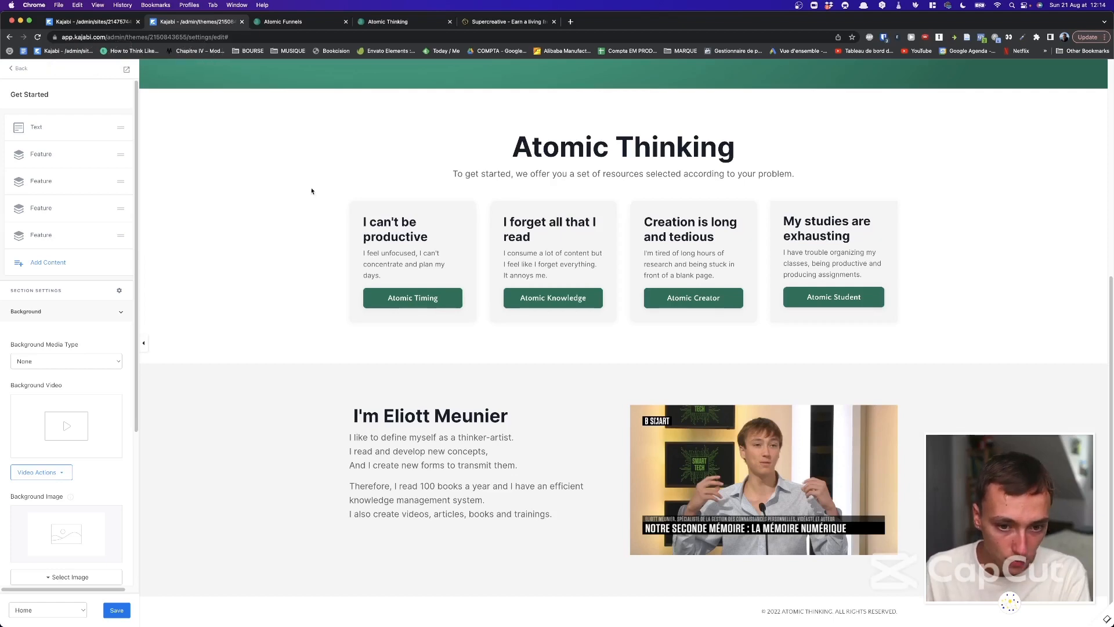
scroll(312, 189, "up", 6)
scroll(312, 189, "down", 5)
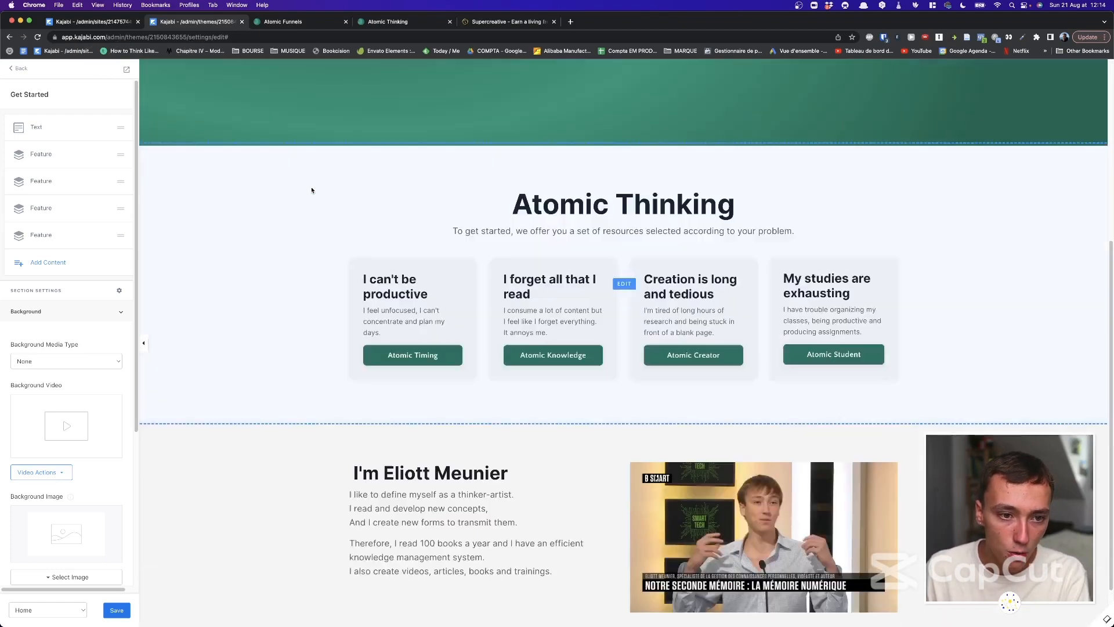
Turn on Show grid in Design Tools, then select the 'I can't be productive' card.
left_click(12, 68)
left_click(78, 112)
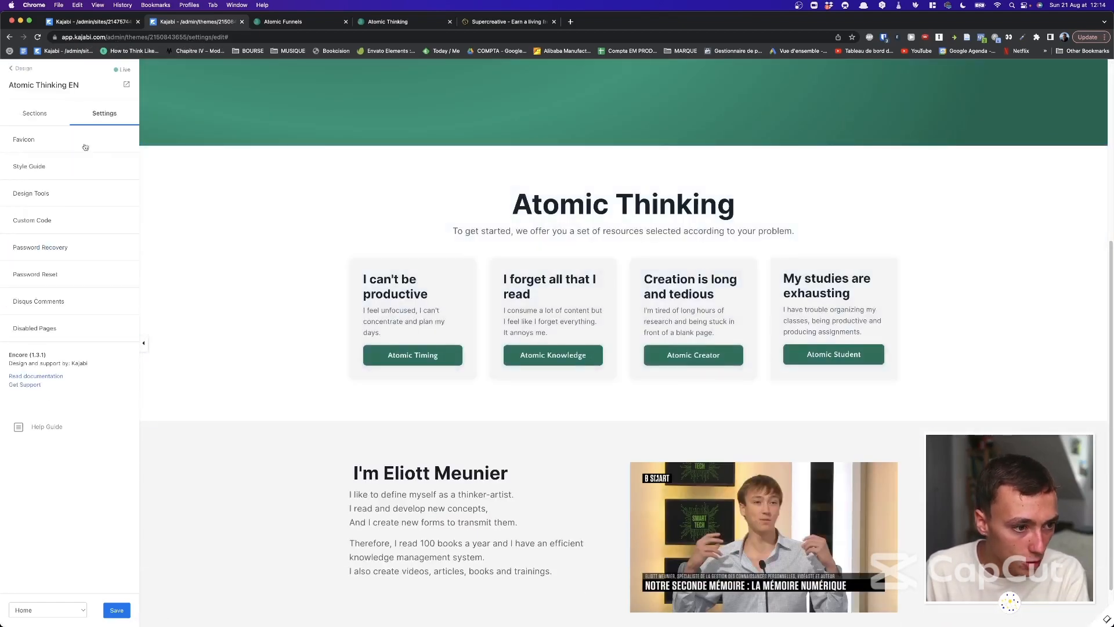
left_click(40, 167)
left_click(16, 70)
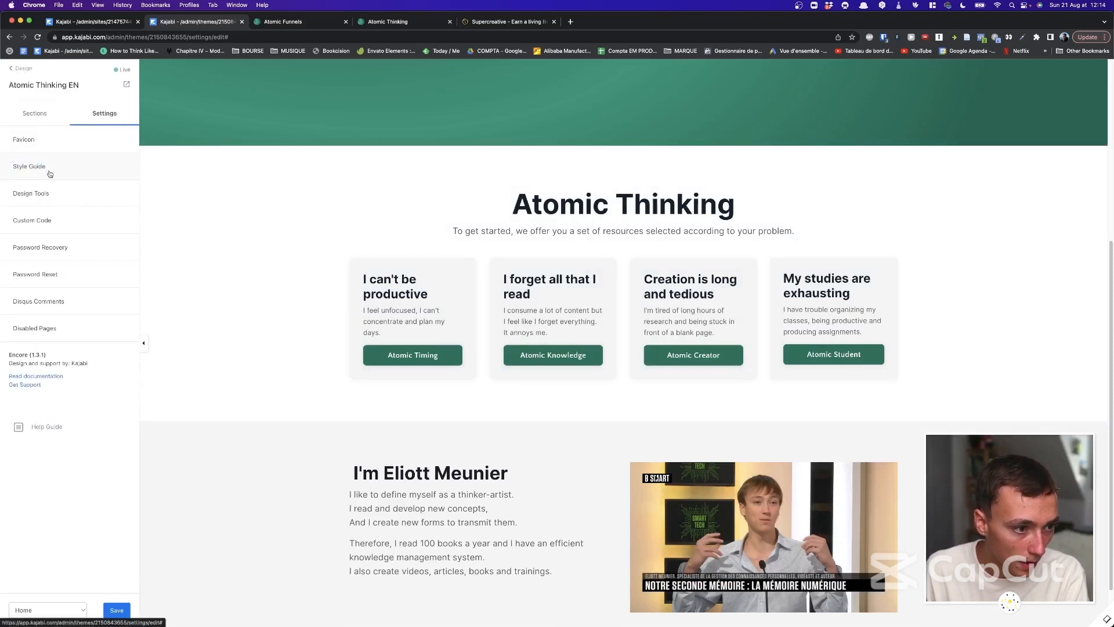
left_click(55, 188)
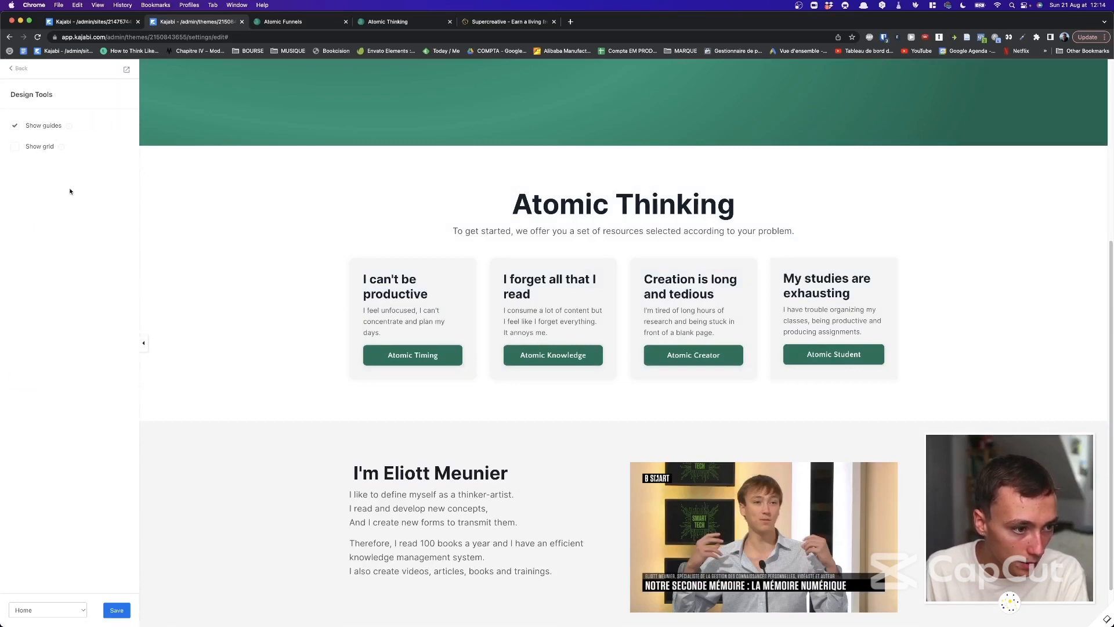
left_click(117, 610)
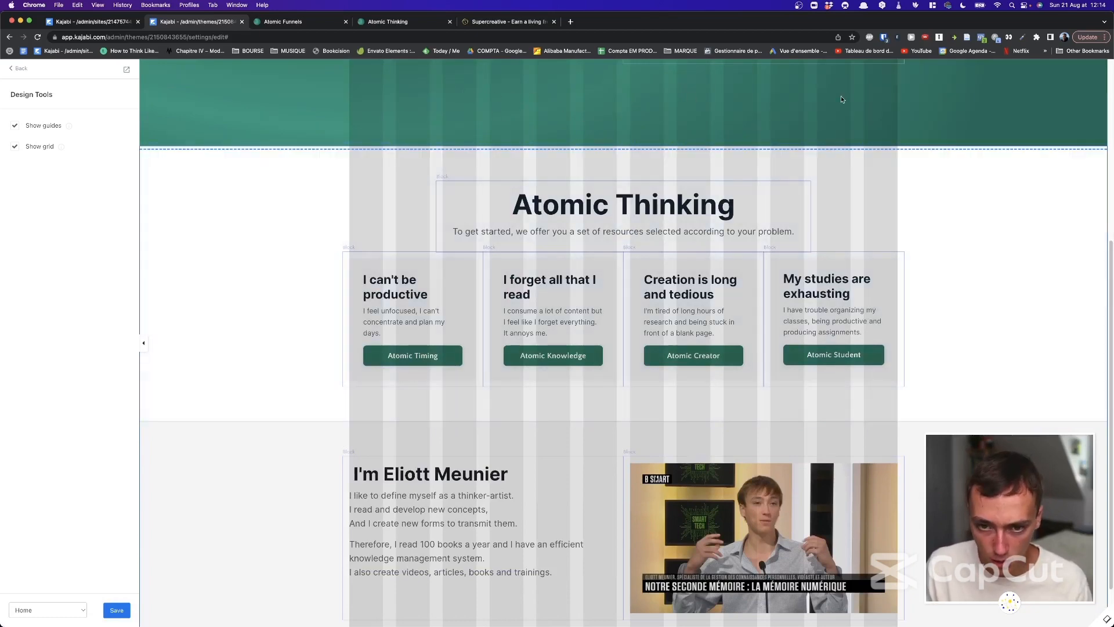
left_click(401, 281)
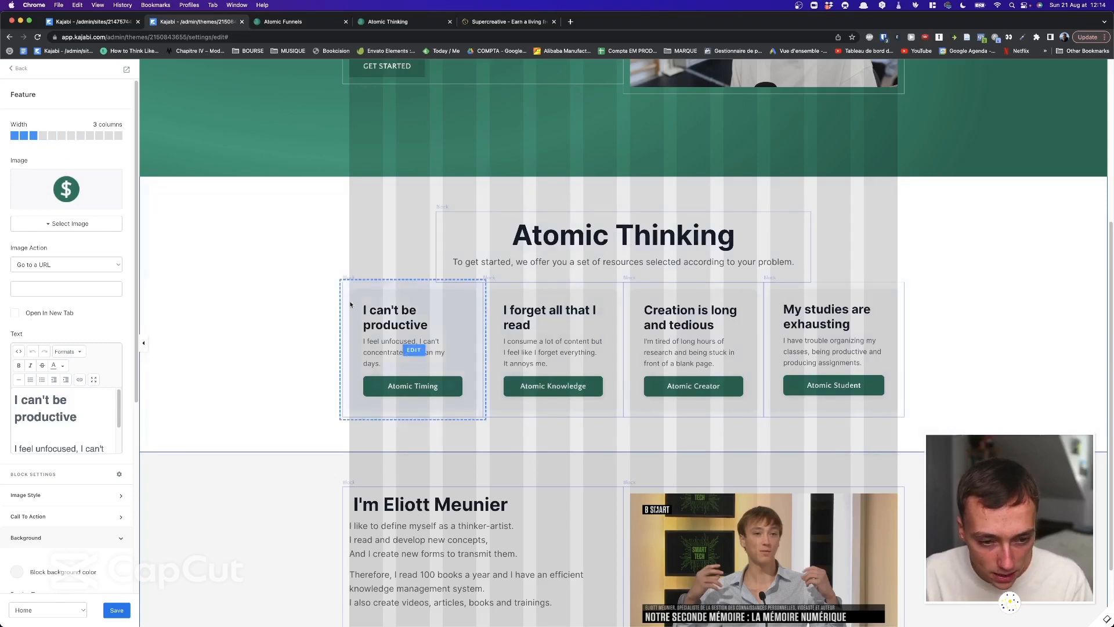
Widen the I can't be productive card to 7 columns and I forget all that I read to 5.
left_click(75, 137)
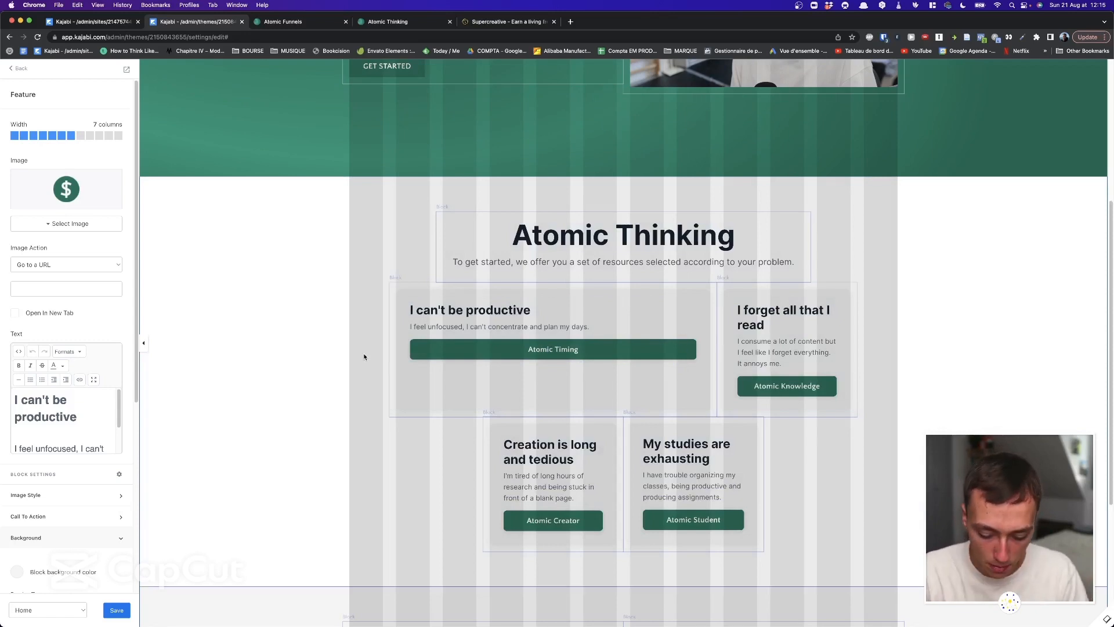
key("super+equal")
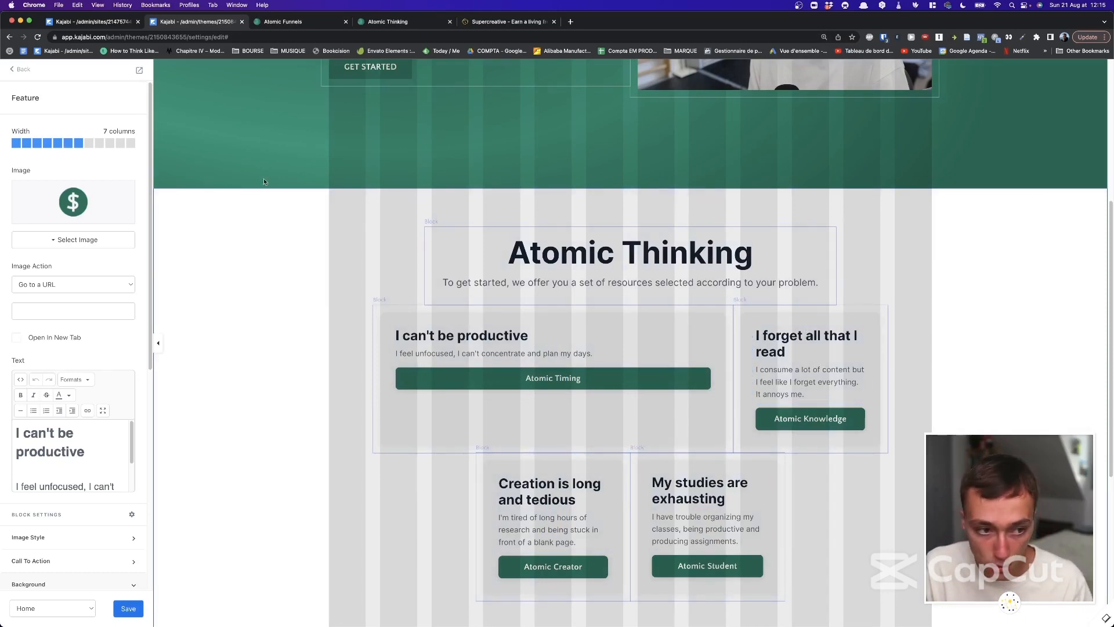
left_click(803, 342)
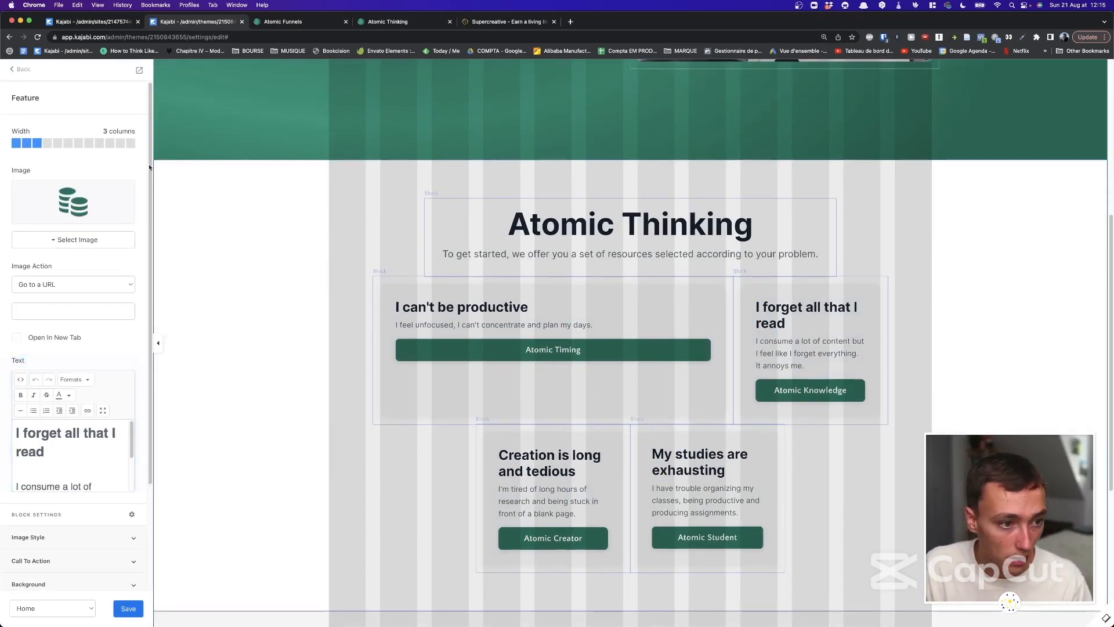
left_click(59, 143)
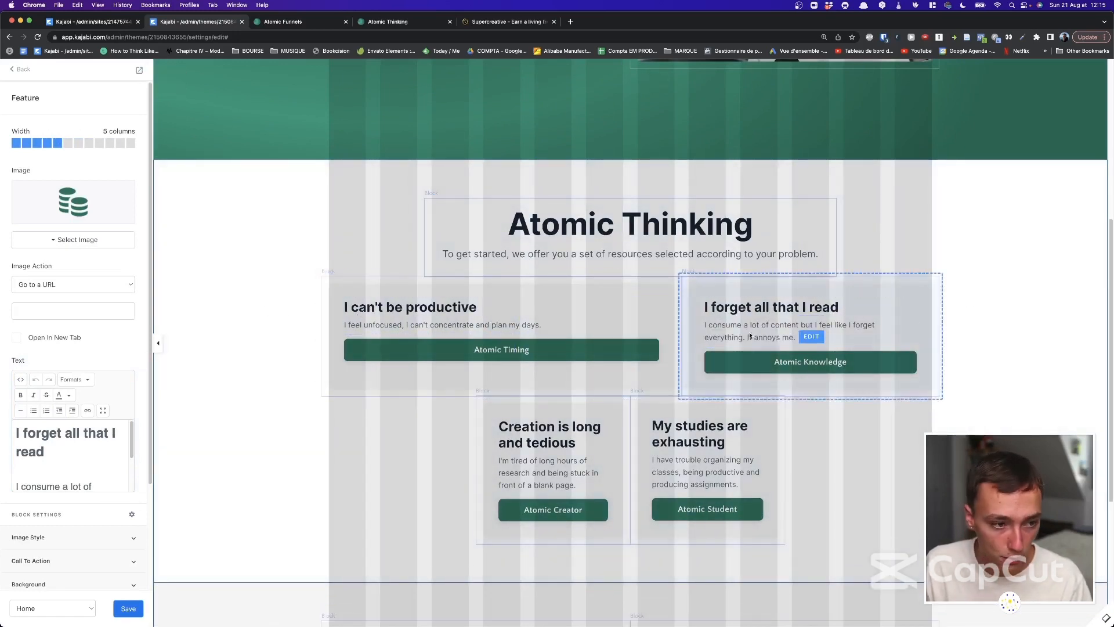
Set both cards back to 3 columns so all four features share one row.
left_click(531, 292)
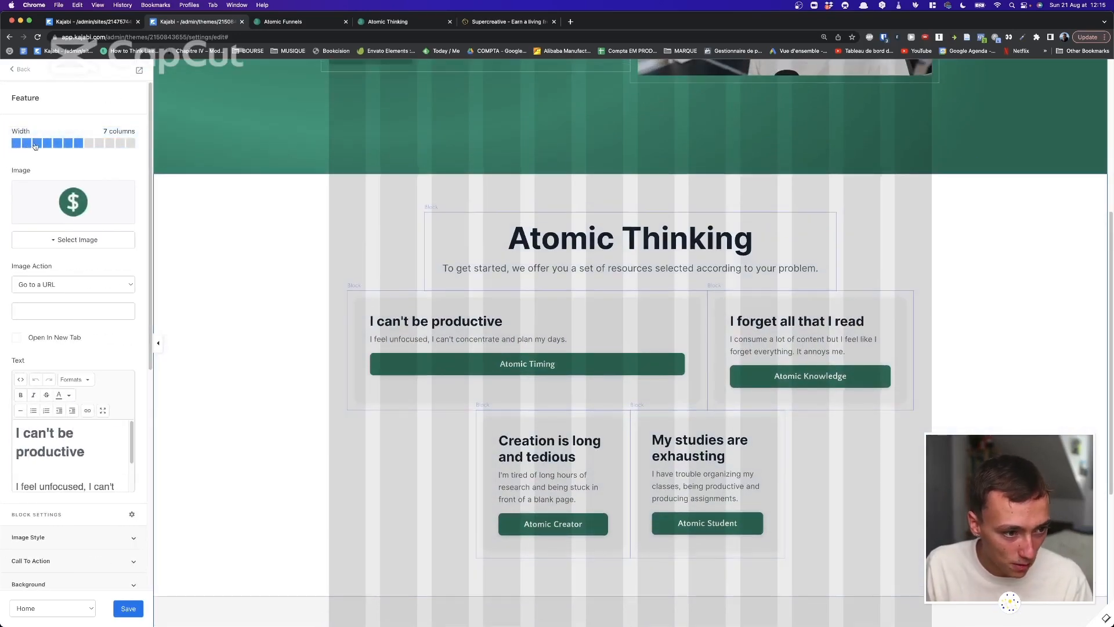
left_click(35, 144)
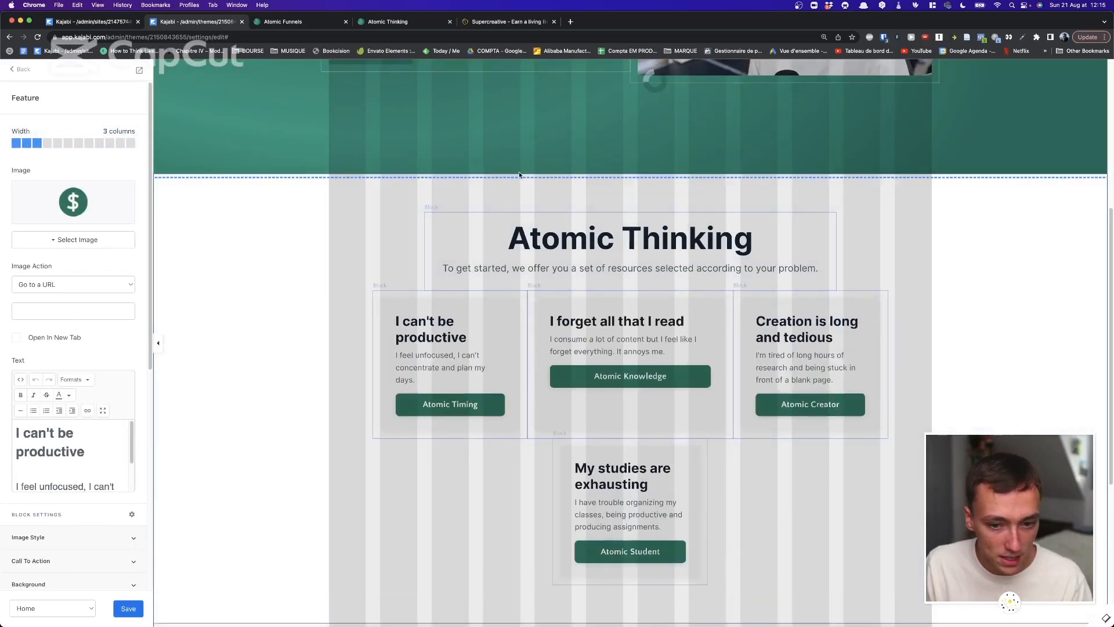
left_click(703, 319)
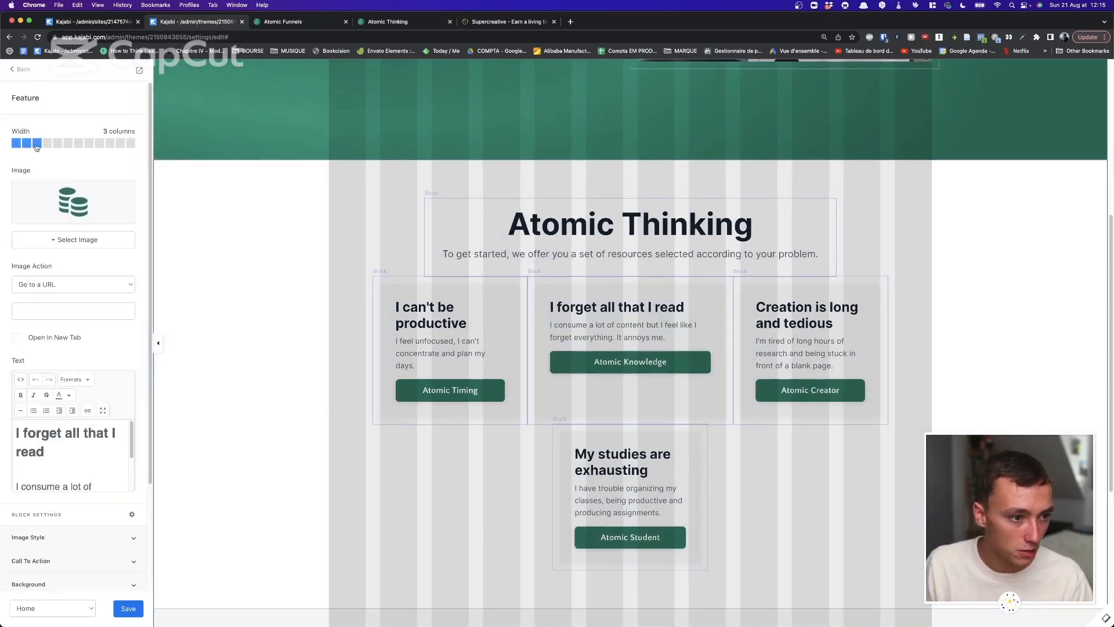
left_click(16, 73)
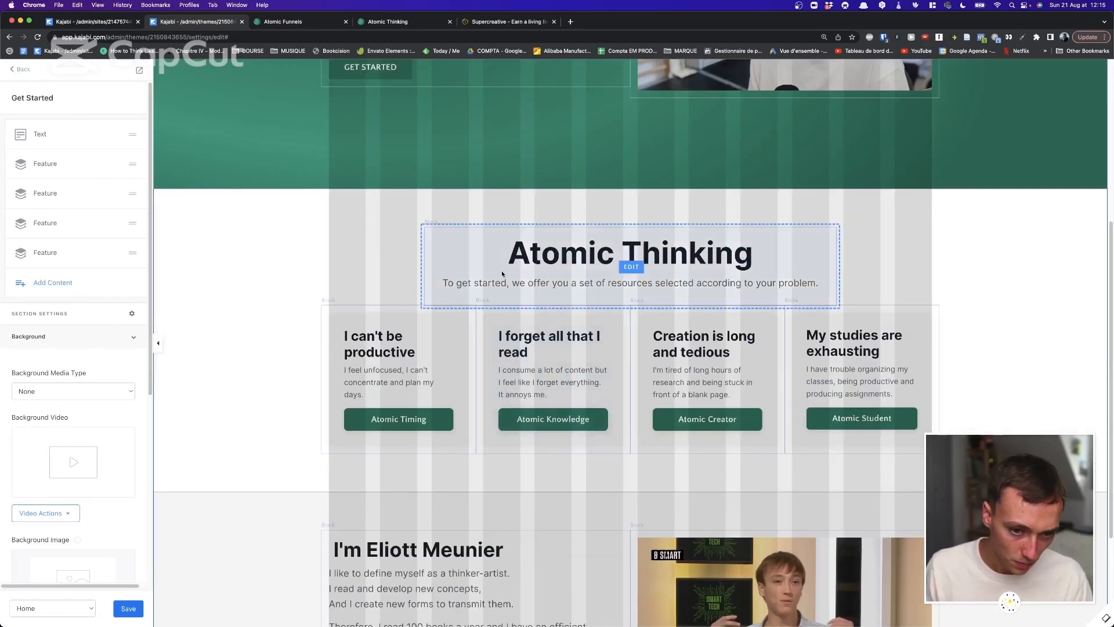
Open the Atomic Thinking heading block's settings and expand its Background and border options.
left_click(530, 240)
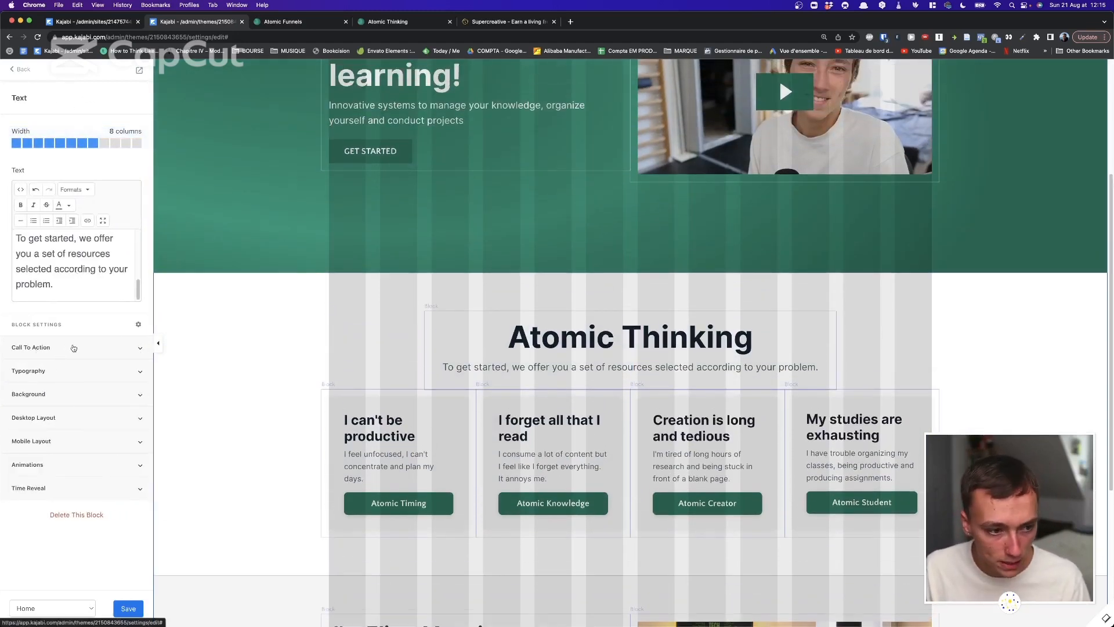
left_click(52, 399)
left_click(43, 401)
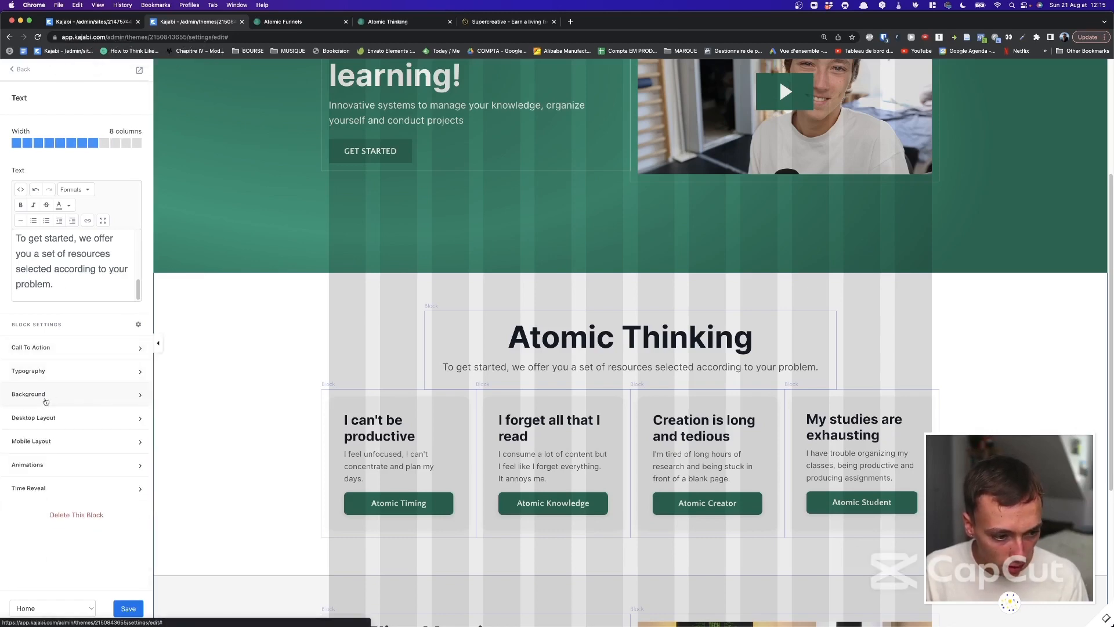
left_click(105, 392)
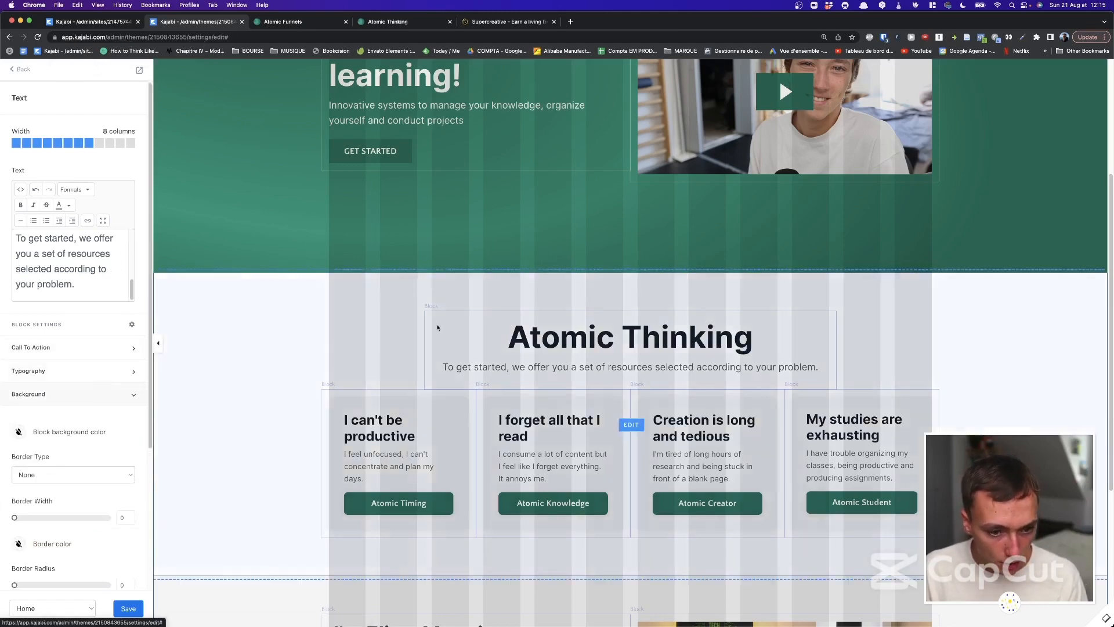
scroll(458, 319, "down", 5)
scroll(464, 406, "up", 5)
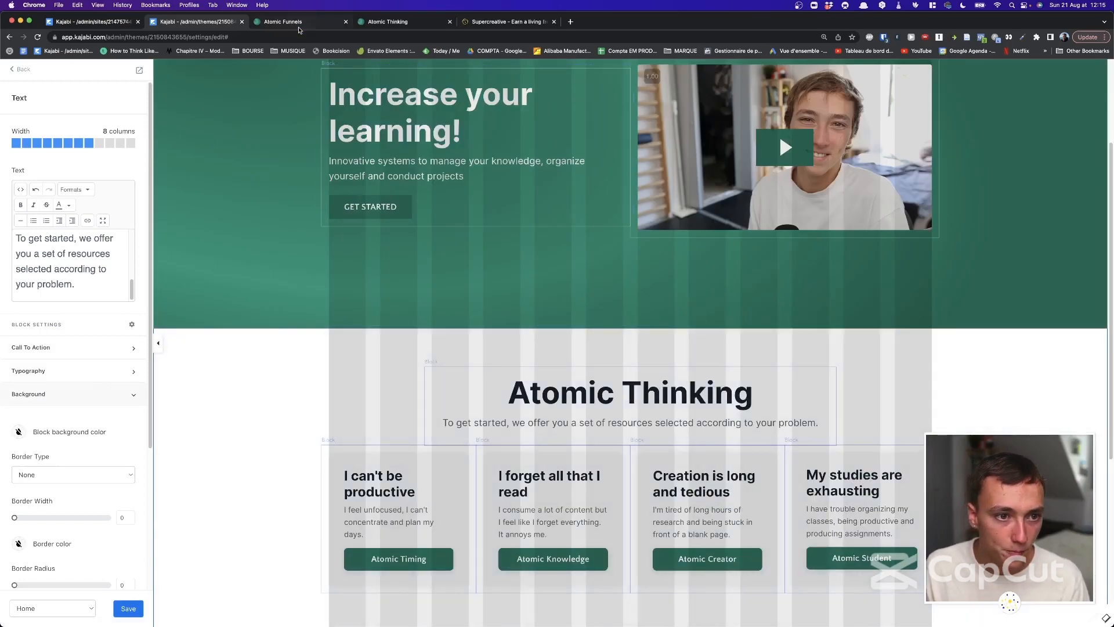
left_click(299, 21)
scroll(439, 252, "down", 9)
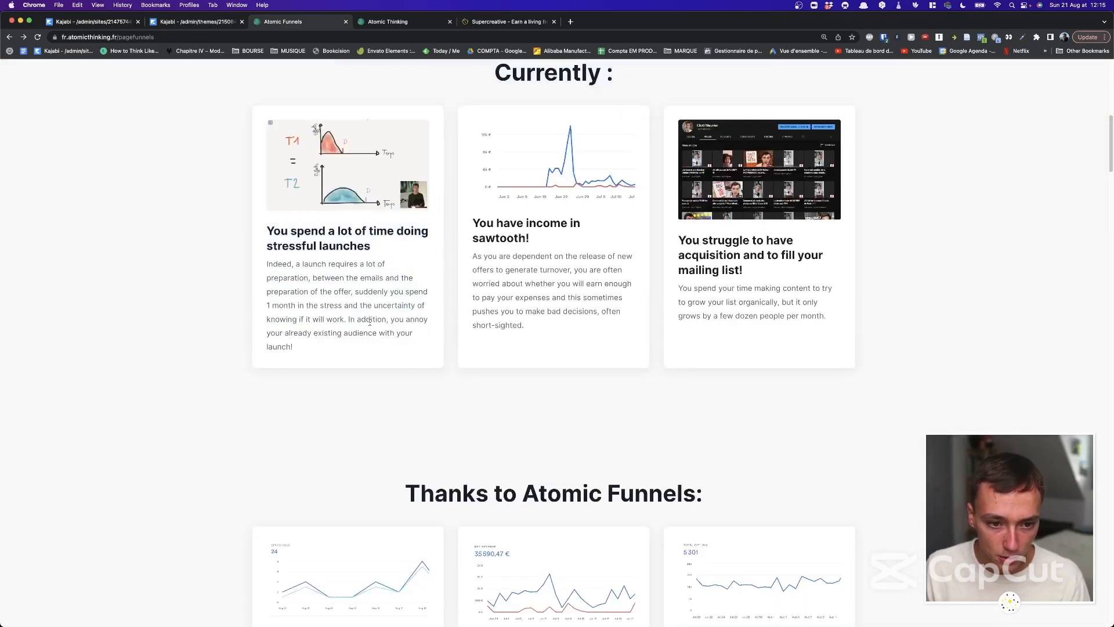
scroll(378, 286, "down", 10)
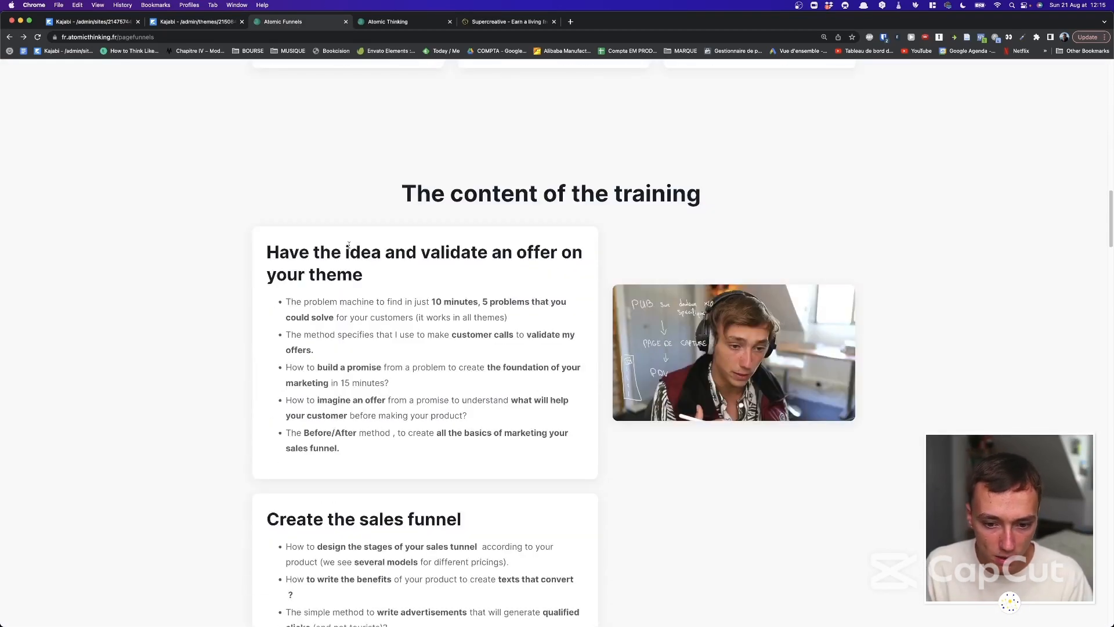
left_click_drag(259, 245, 397, 453)
left_click(398, 452)
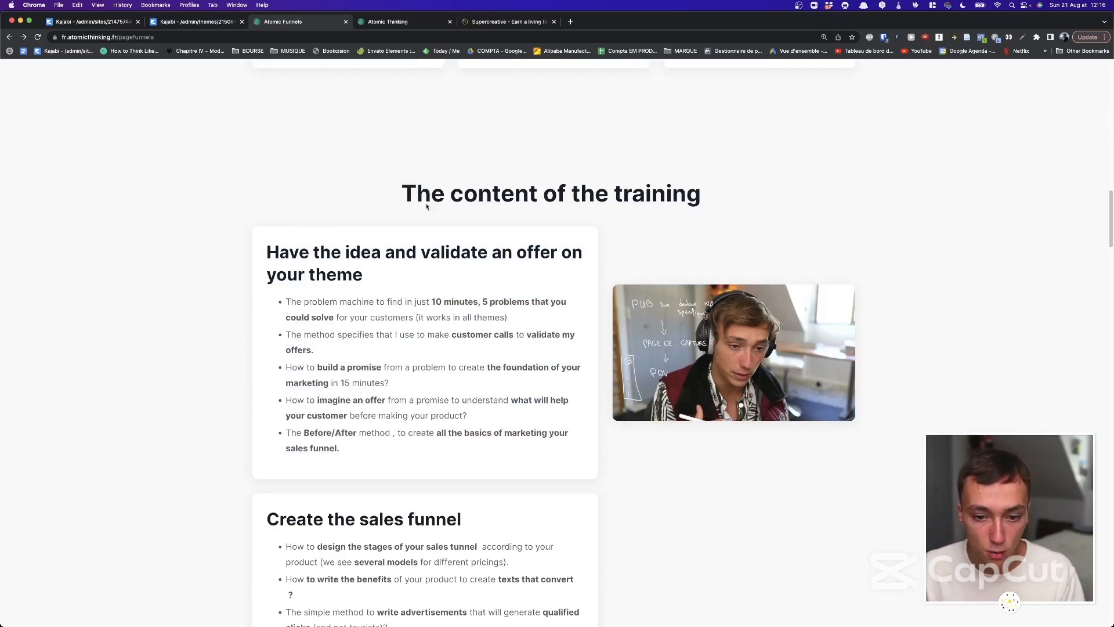
scroll(639, 235, "down", 15)
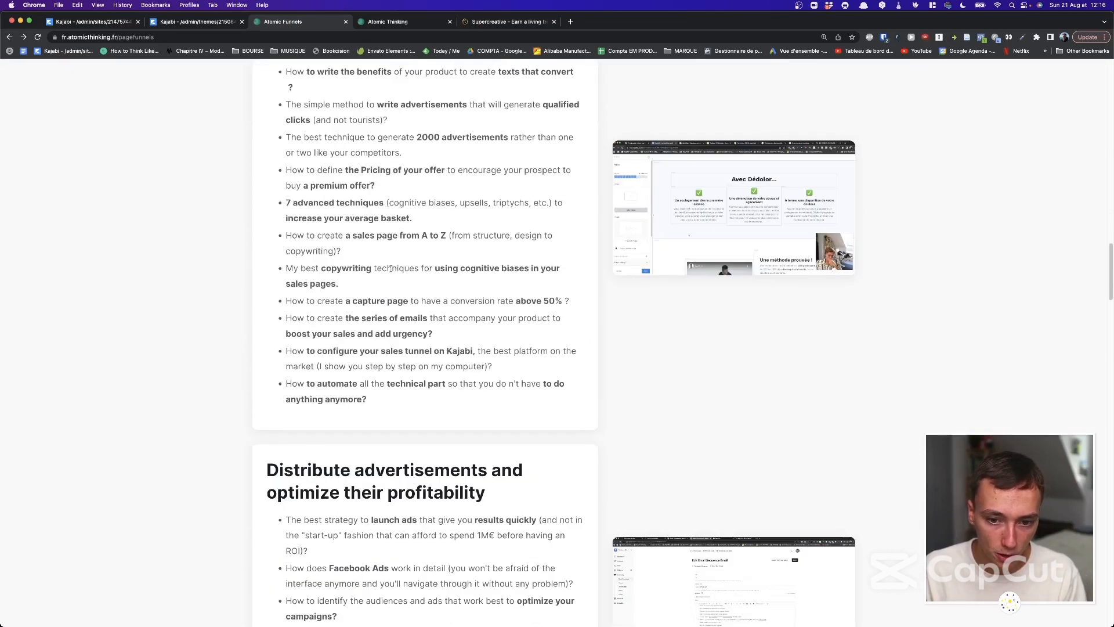
scroll(390, 268, "down", 20)
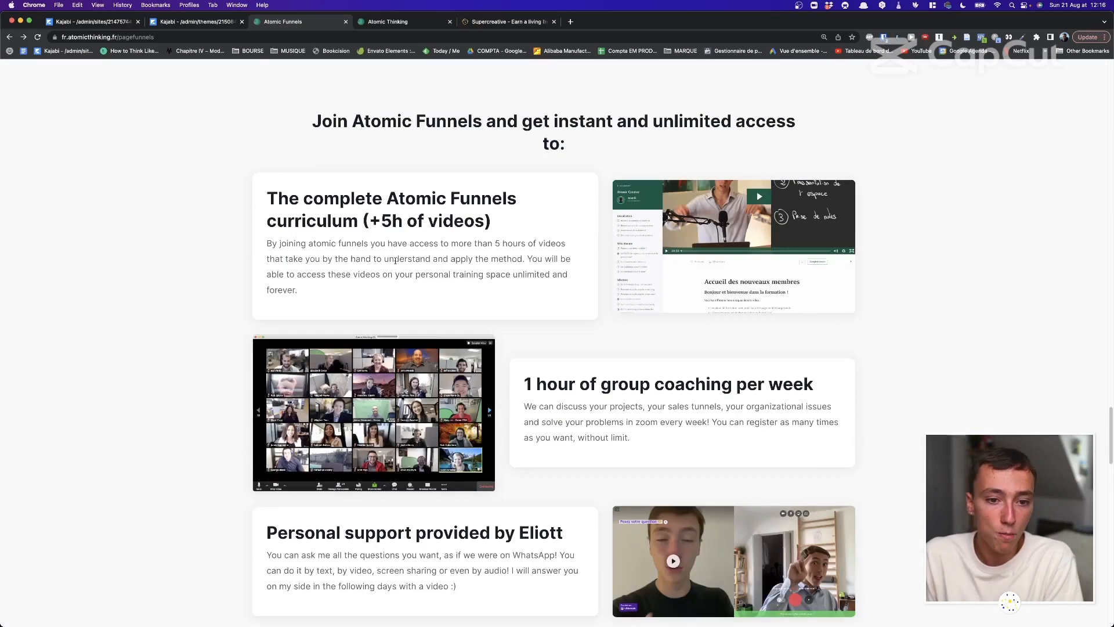
scroll(397, 264, "down", 8)
scroll(371, 232, "up", 15)
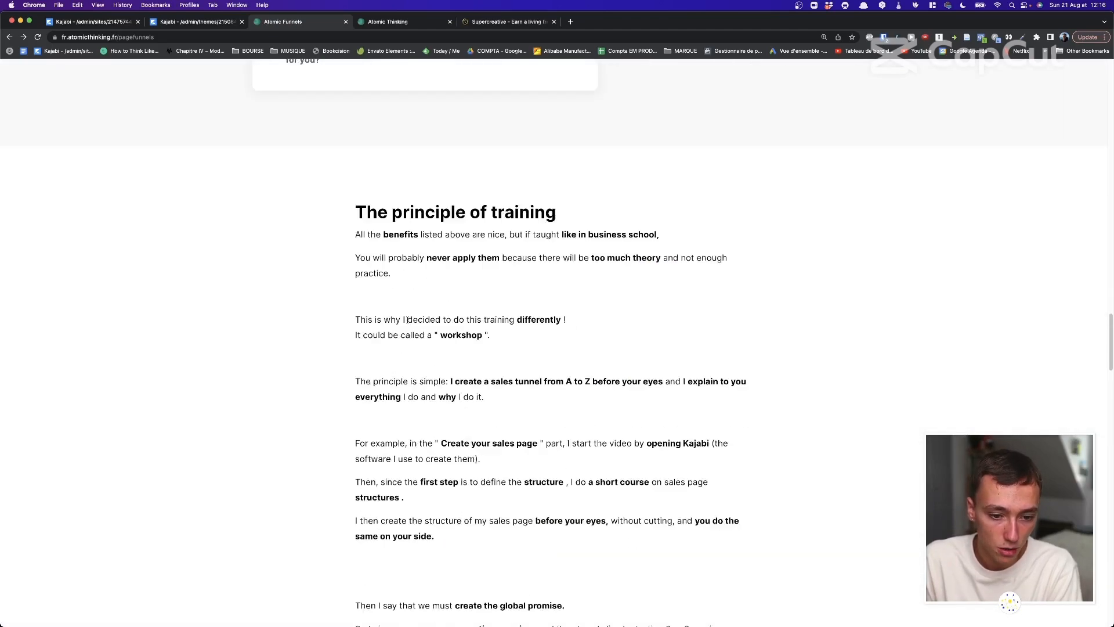
left_click(194, 21)
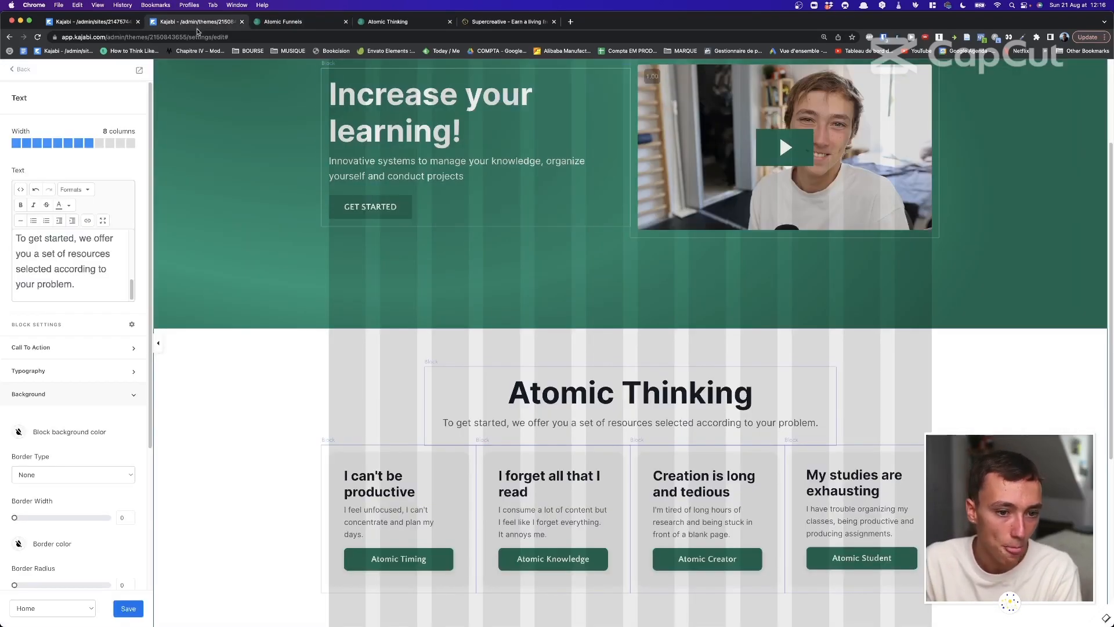
Collapse the heading block's Background group and review its Desktop Layout alignment and spacing.
scroll(117, 380, "down", 3)
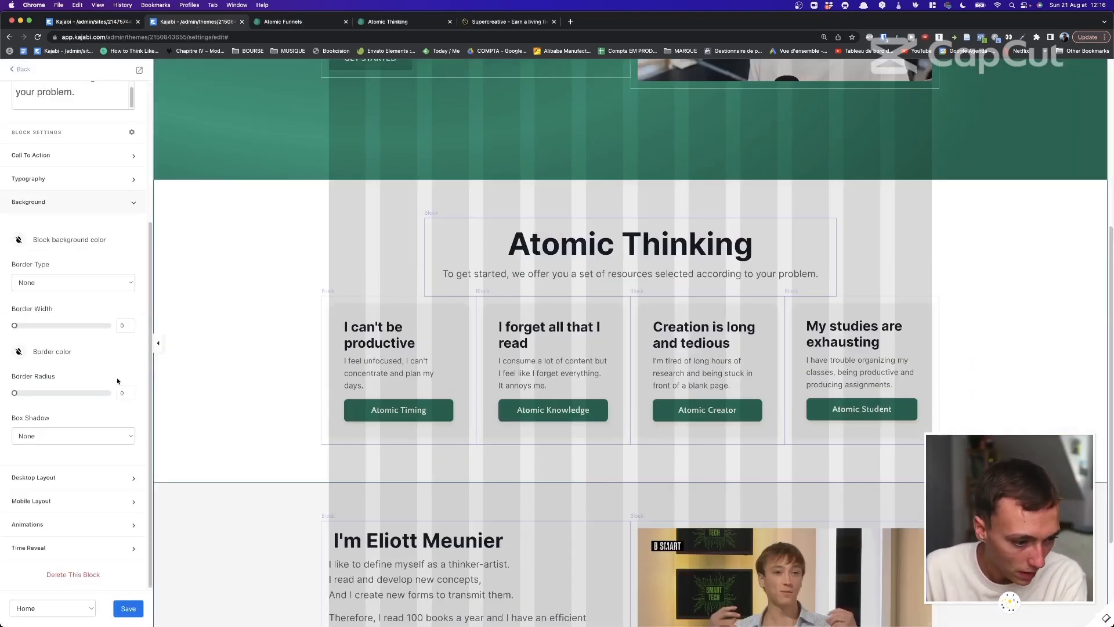
left_click(93, 204)
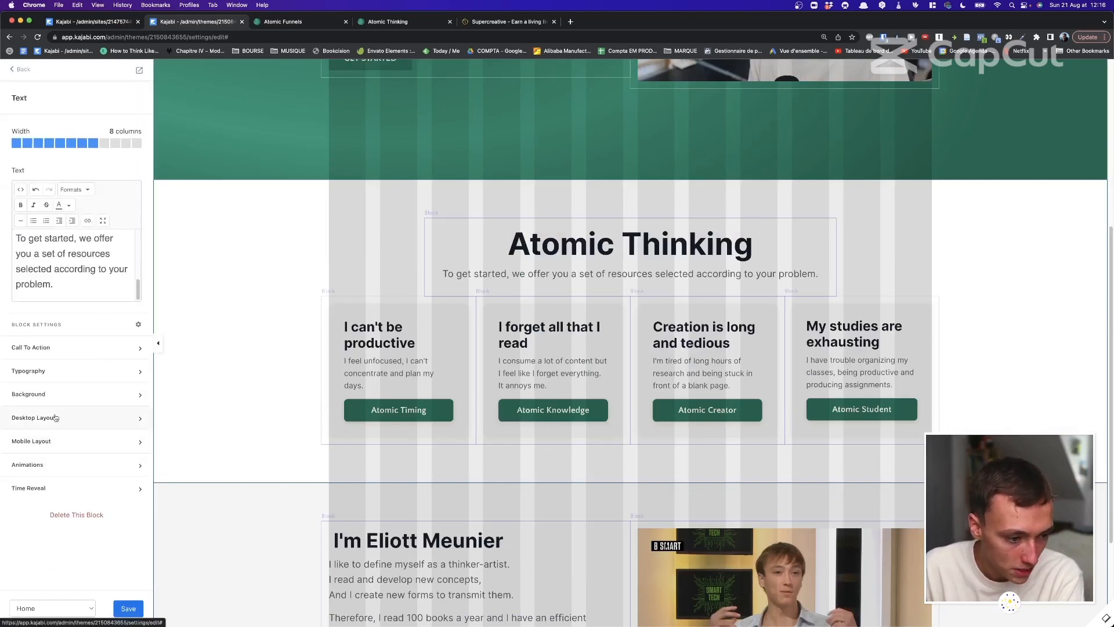
left_click(56, 418)
scroll(58, 422, "down", 2)
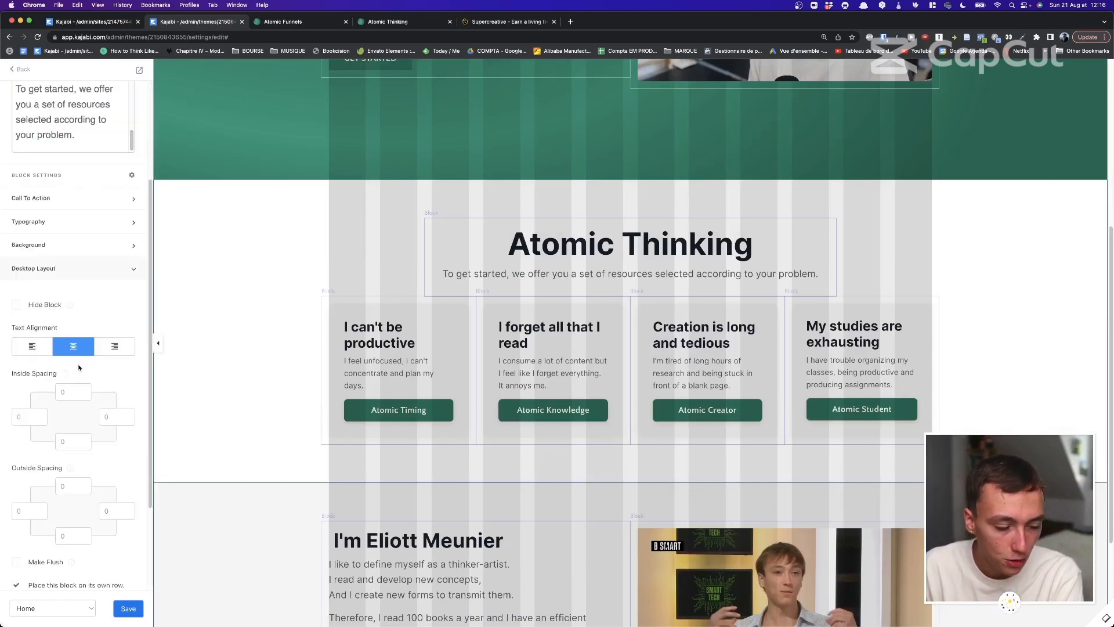
scroll(61, 290, "down", 2)
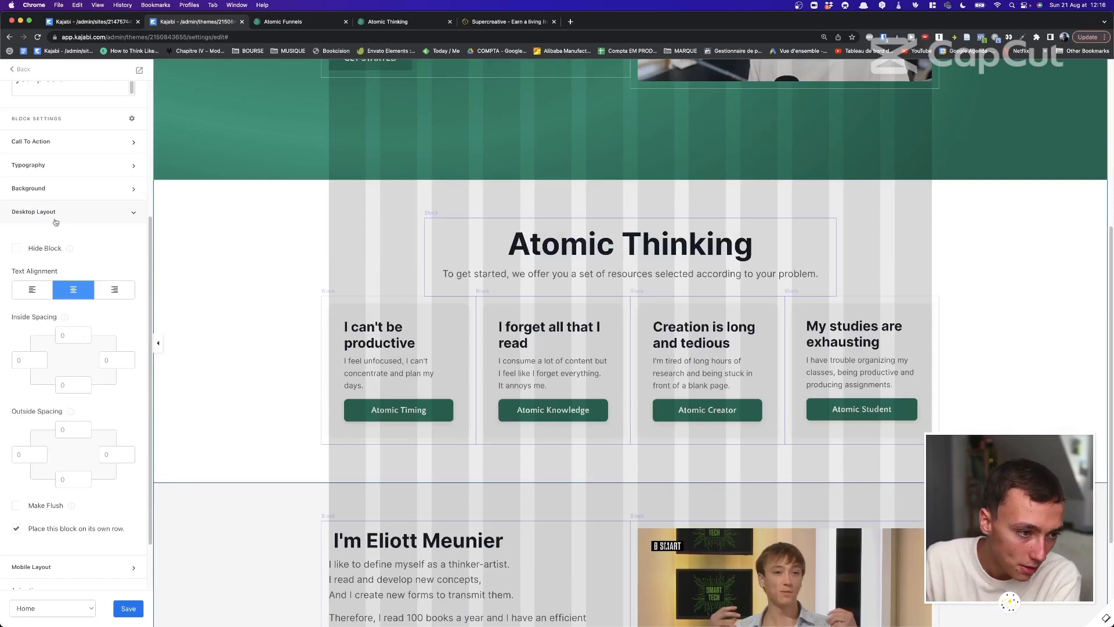
scroll(64, 325, "up", 5)
scroll(68, 422, "down", 5)
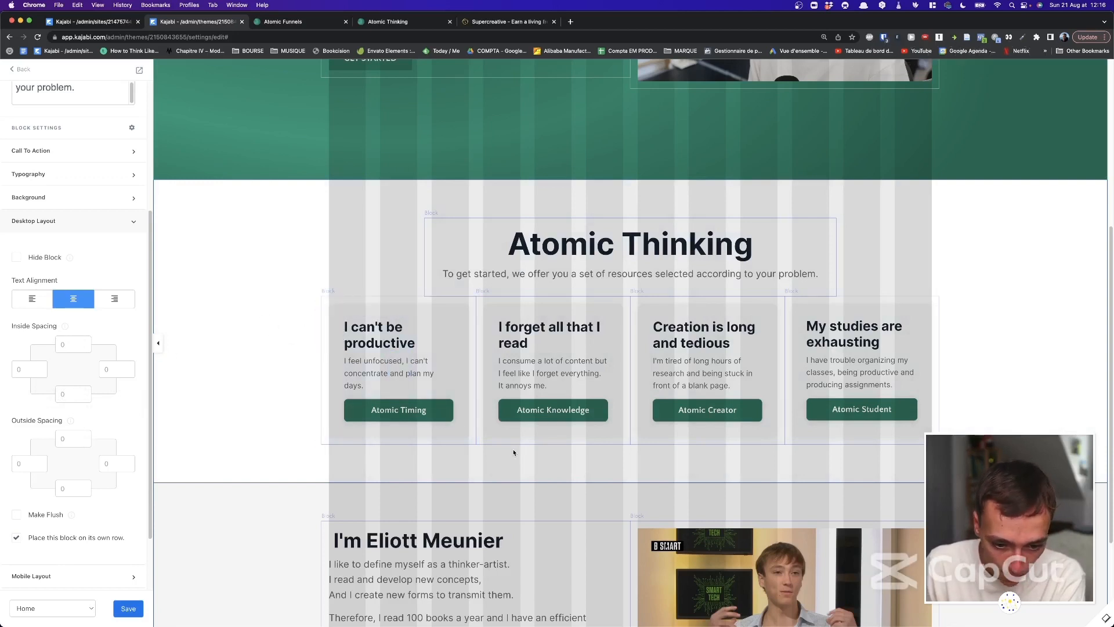
Set the feature cards section's bottom padding to 200, then restore it to 80.
left_click(527, 511)
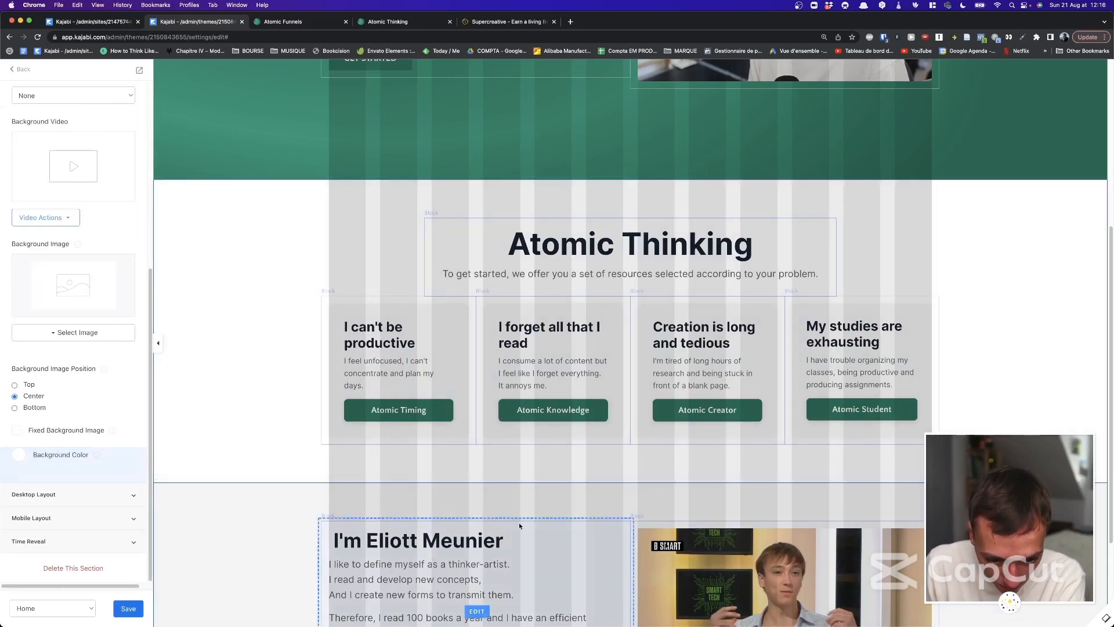
left_click(70, 496)
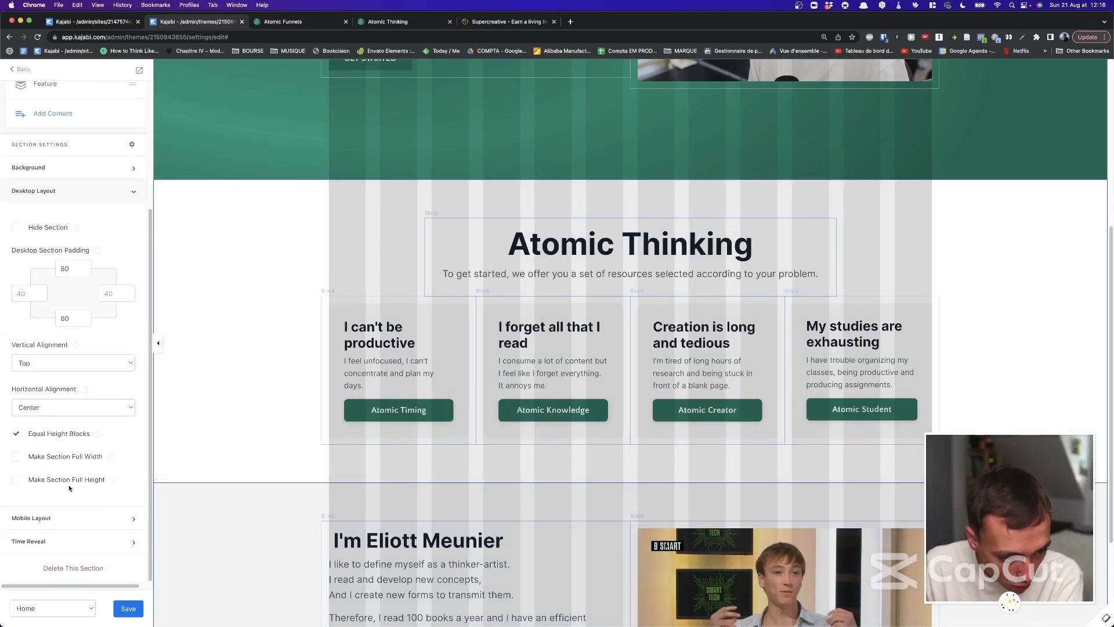
double_click(59, 318)
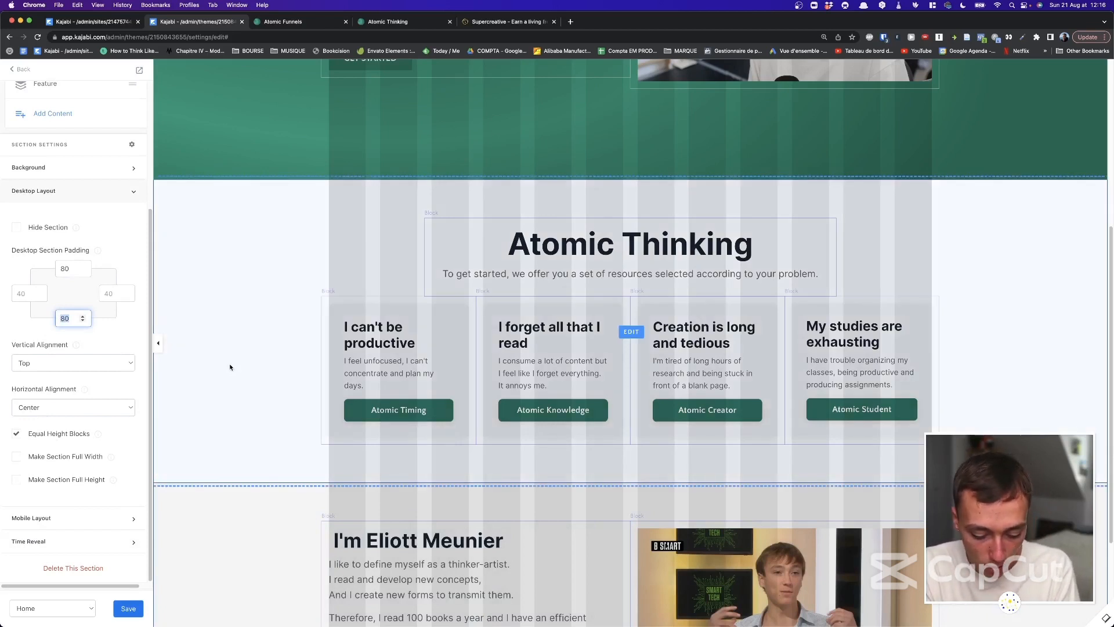
type("200")
left_click(113, 349)
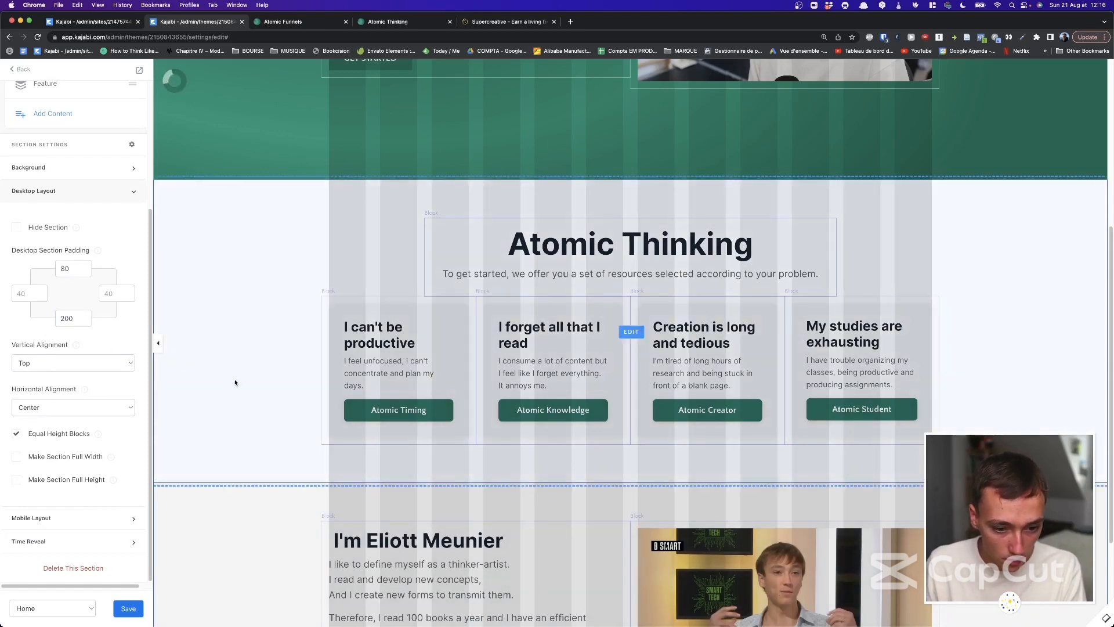
left_click(68, 318)
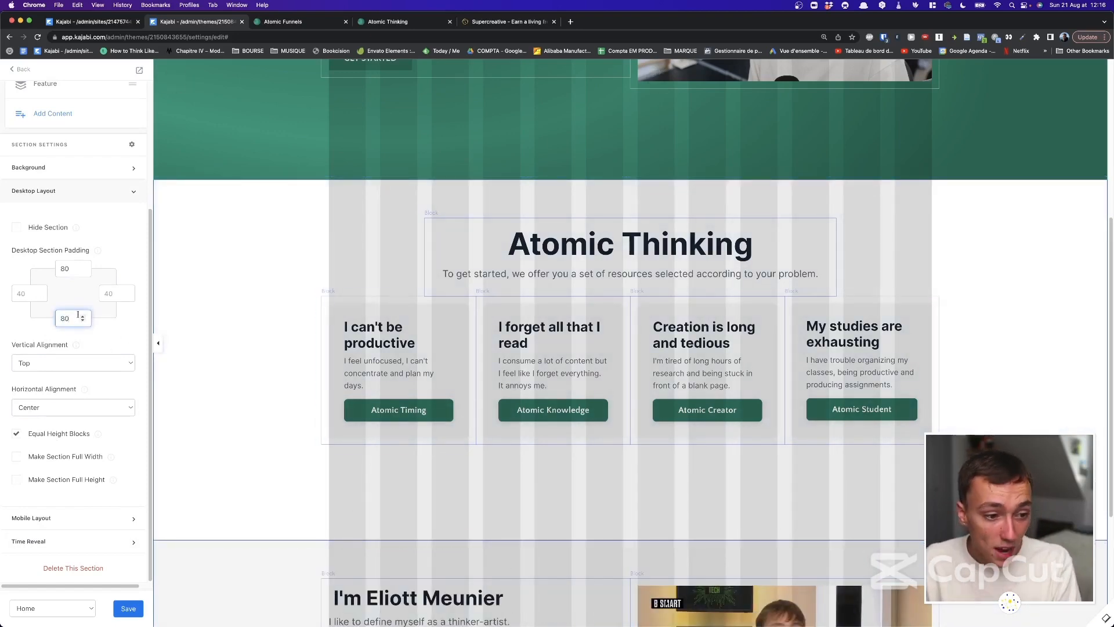
left_click(102, 323)
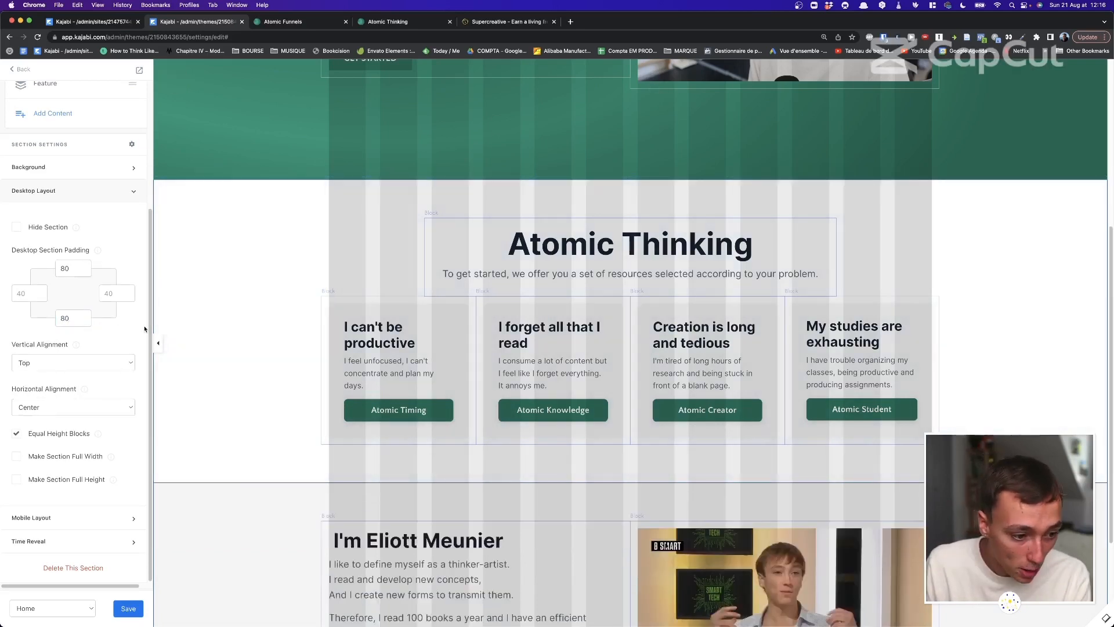
Open the I can't be productive card's settings and collapse its background options.
left_click(343, 384)
scroll(109, 377, "down", 2)
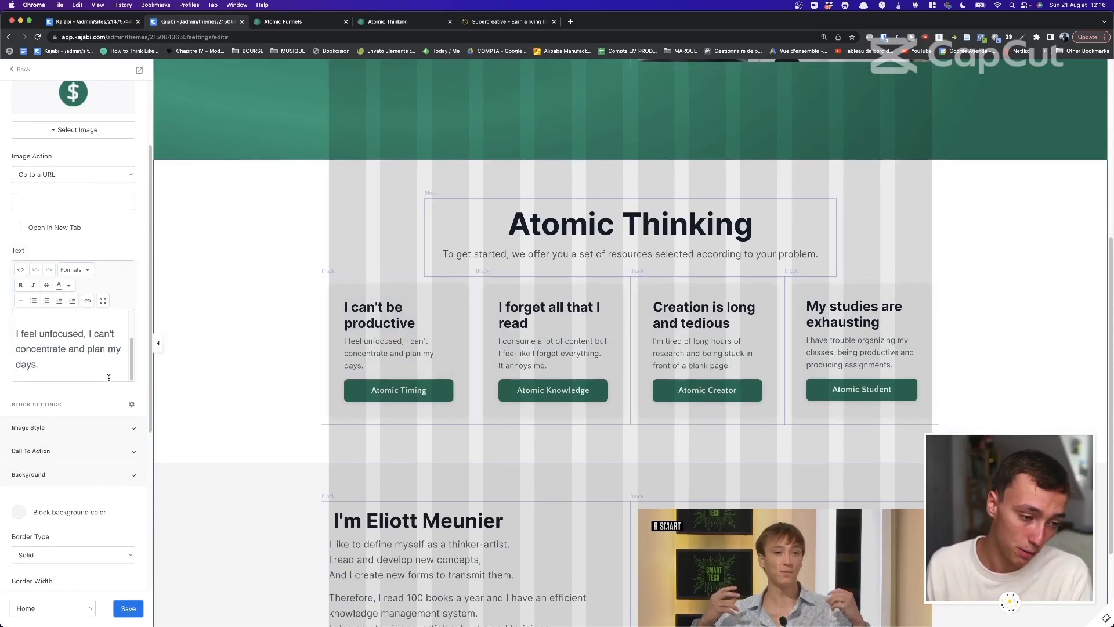
left_click(109, 469)
scroll(420, 210, "up", 5)
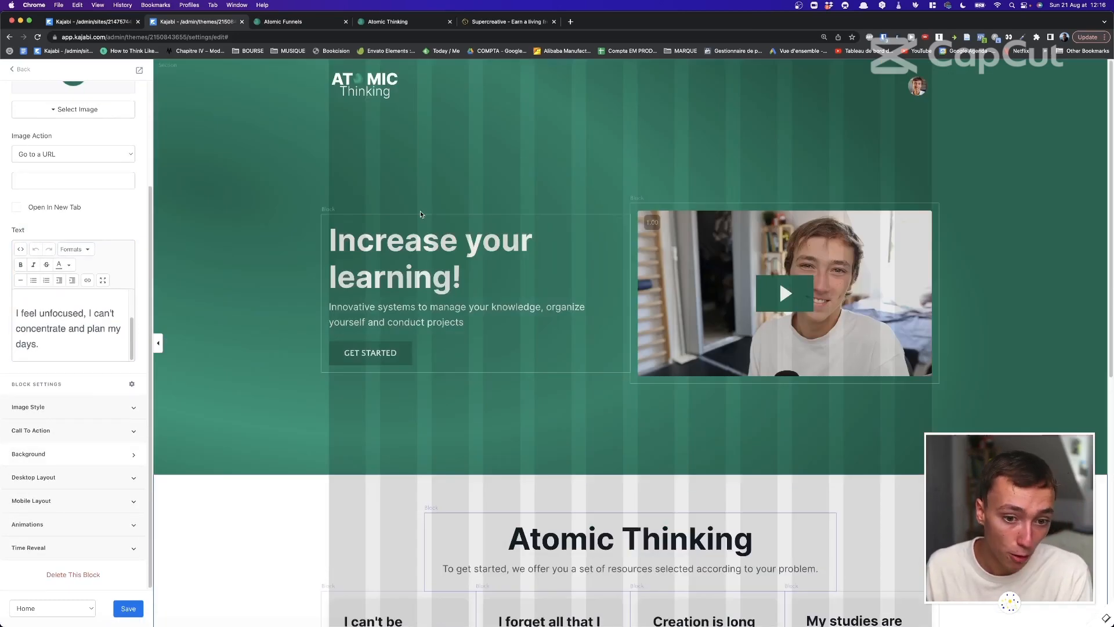
left_click(290, 21)
scroll(490, 226, "up", 15)
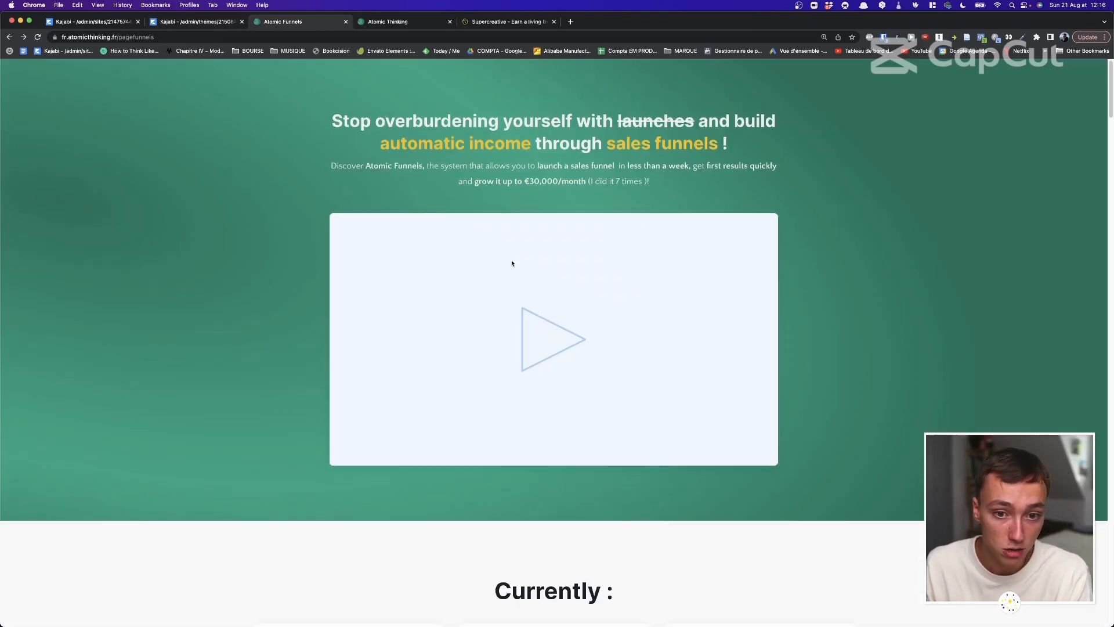
scroll(504, 249, "down", 5)
scroll(512, 264, "down", 20)
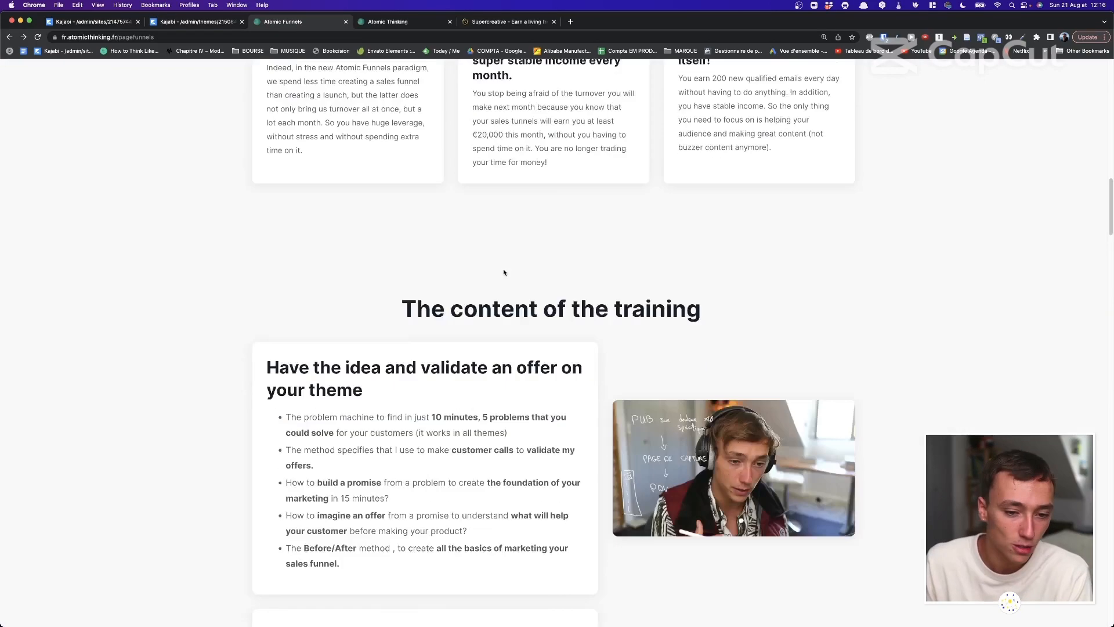
scroll(503, 269, "down", 20)
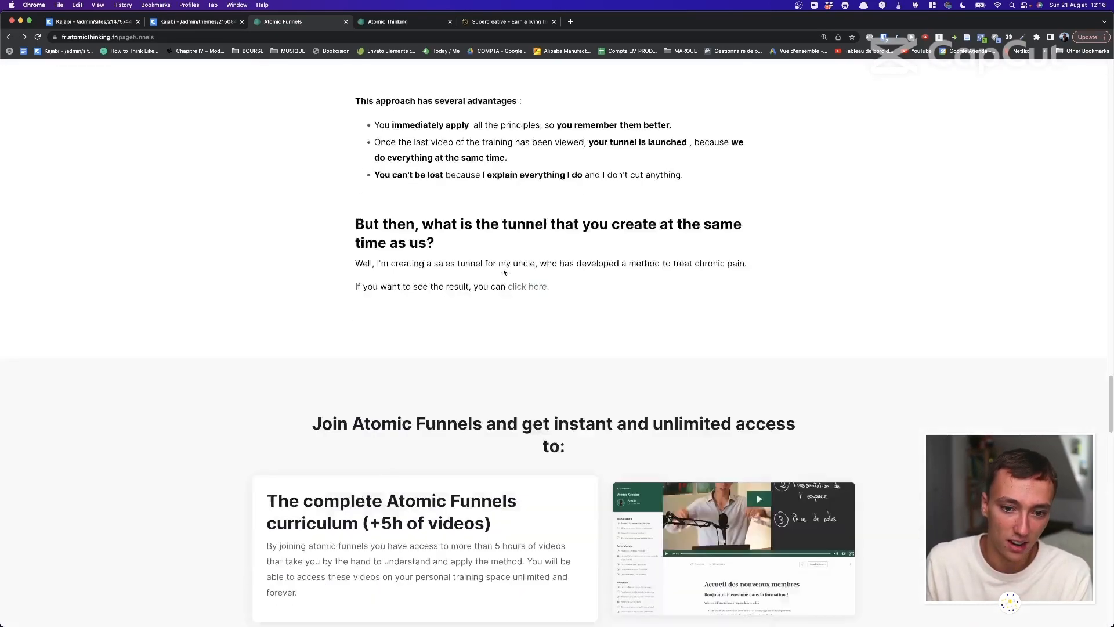
scroll(503, 269, "down", 20)
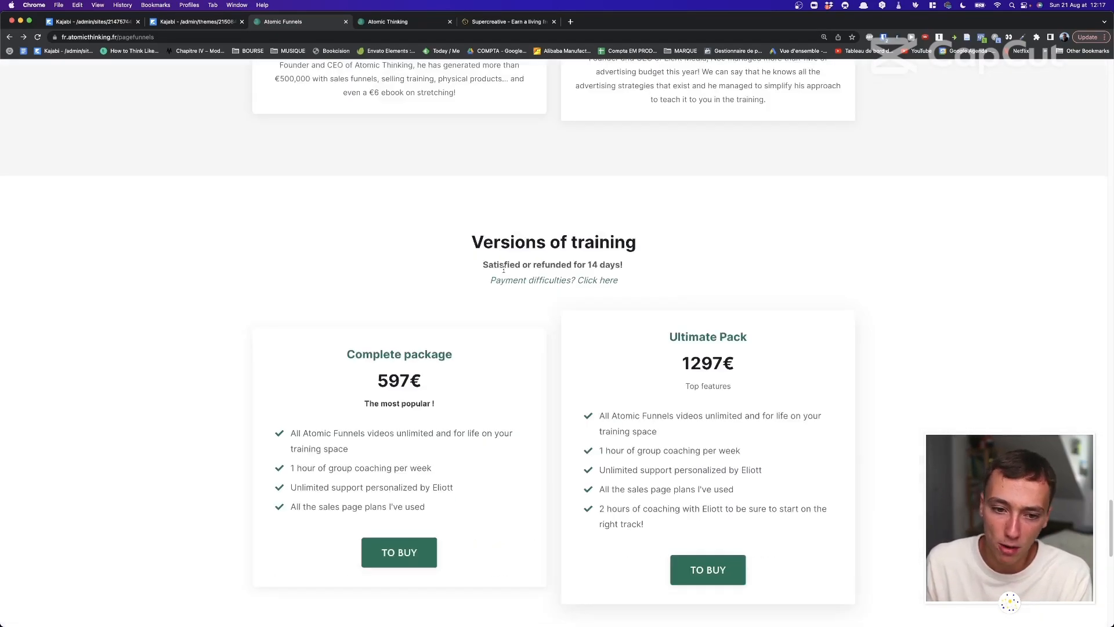
scroll(503, 272, "down", 2)
scroll(503, 272, "up", 20)
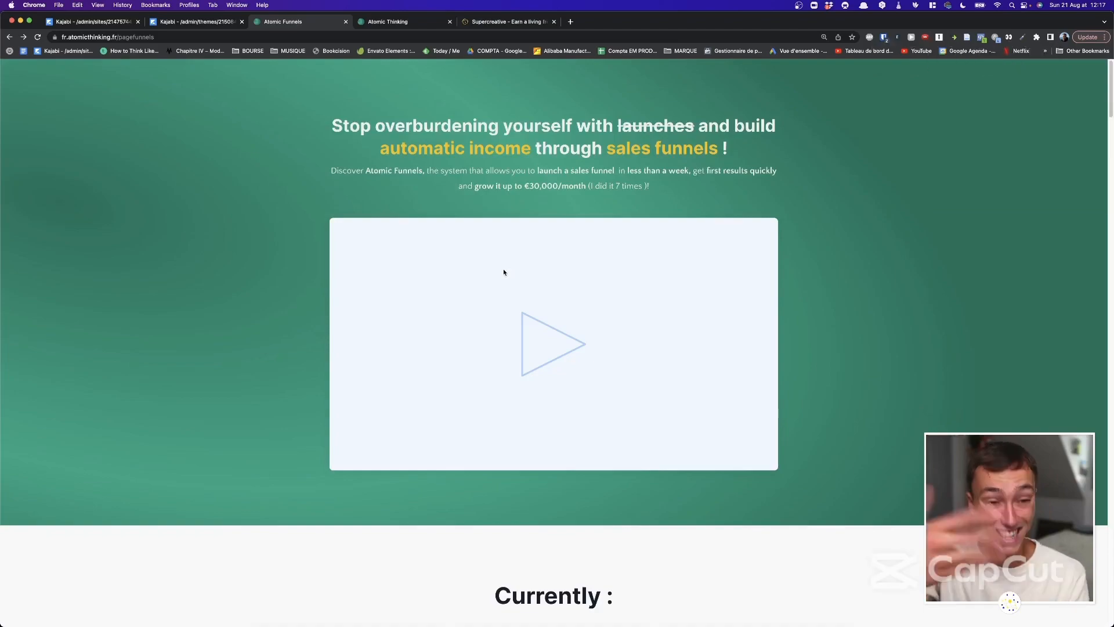
key("ctrl+Up")
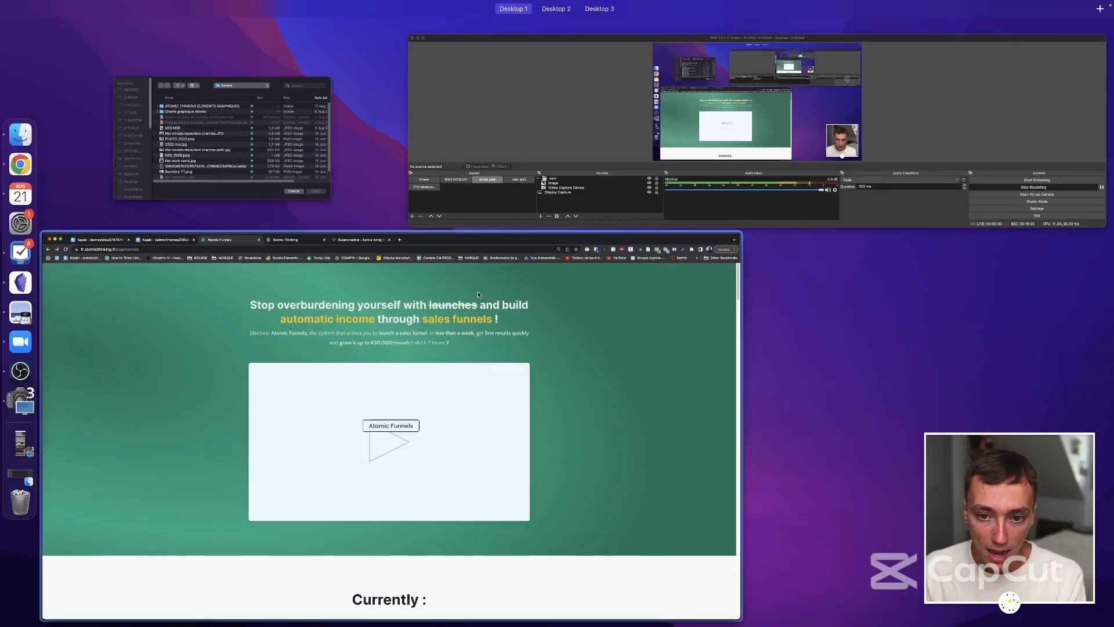
left_click(437, 333)
scroll(470, 223, "down", 20)
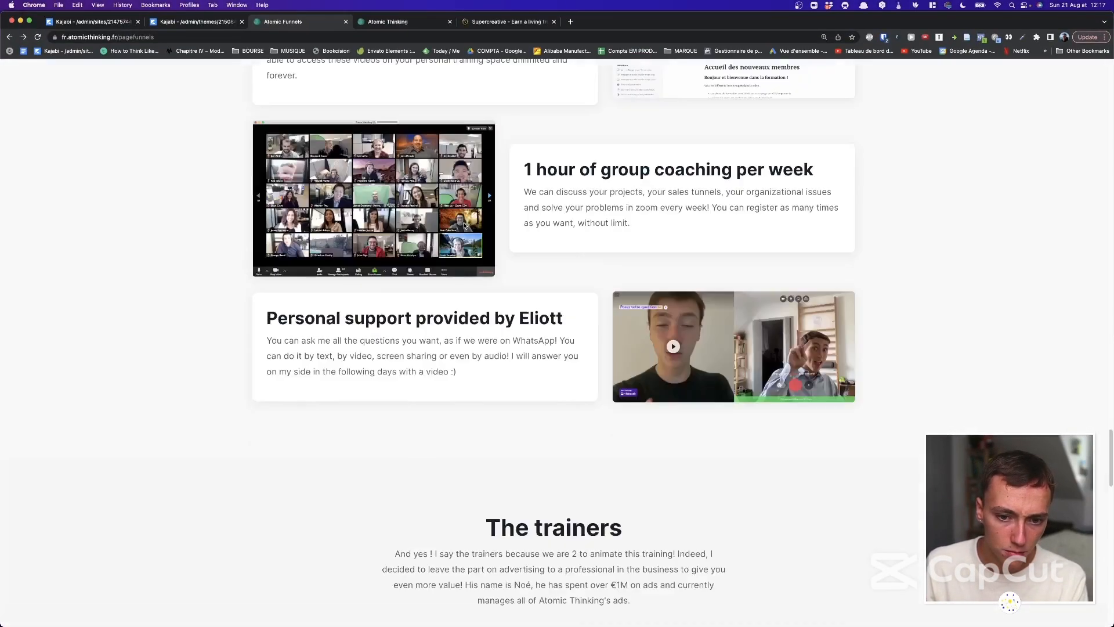
scroll(464, 227, "up", 20)
left_click(197, 22)
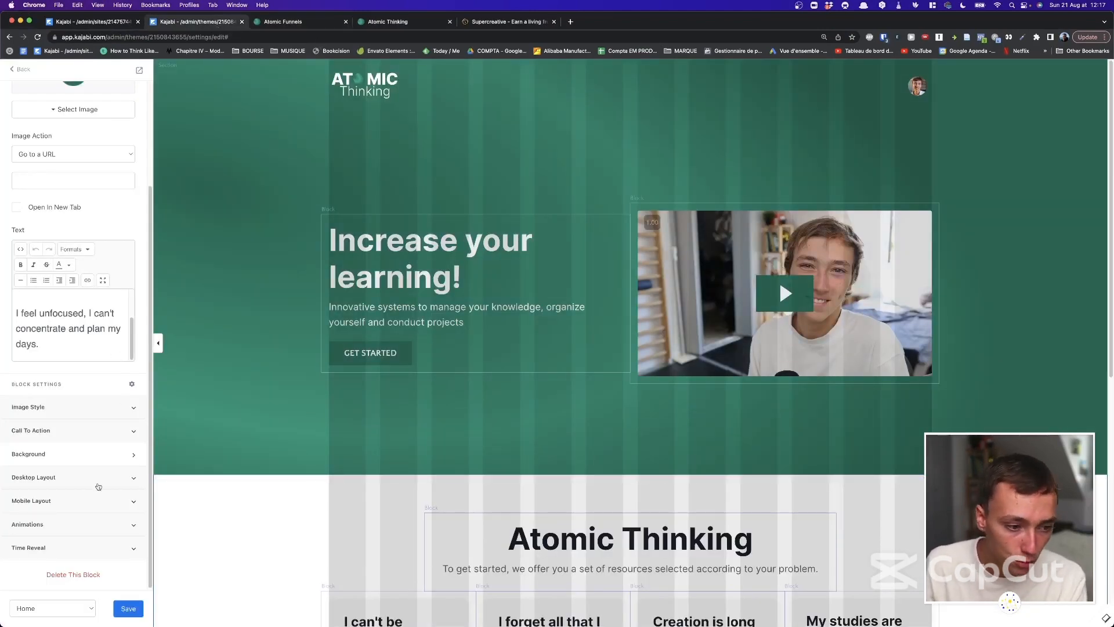
Back out of the card and section settings to the theme-wide settings.
left_click(32, 74)
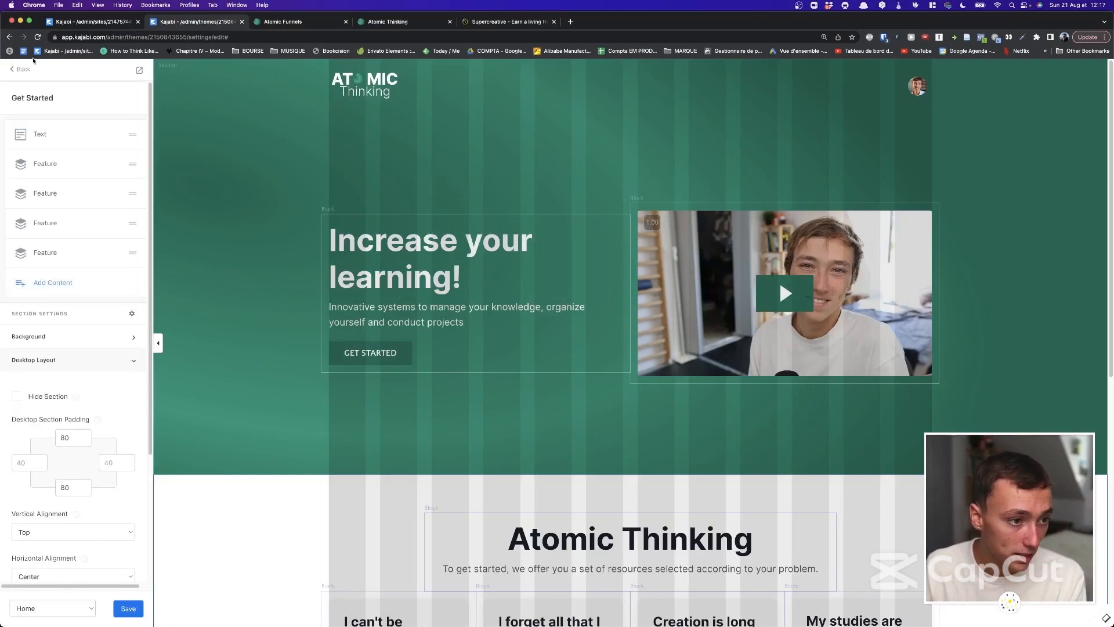
left_click(32, 73)
scroll(439, 217, "down", 4)
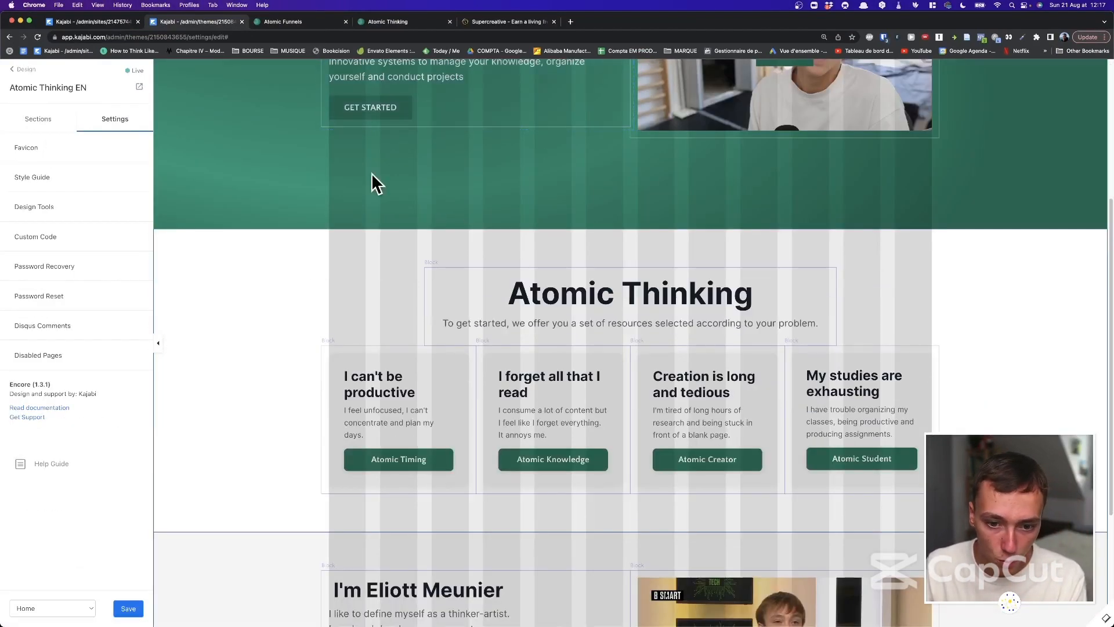
scroll(277, 283, "down", 3)
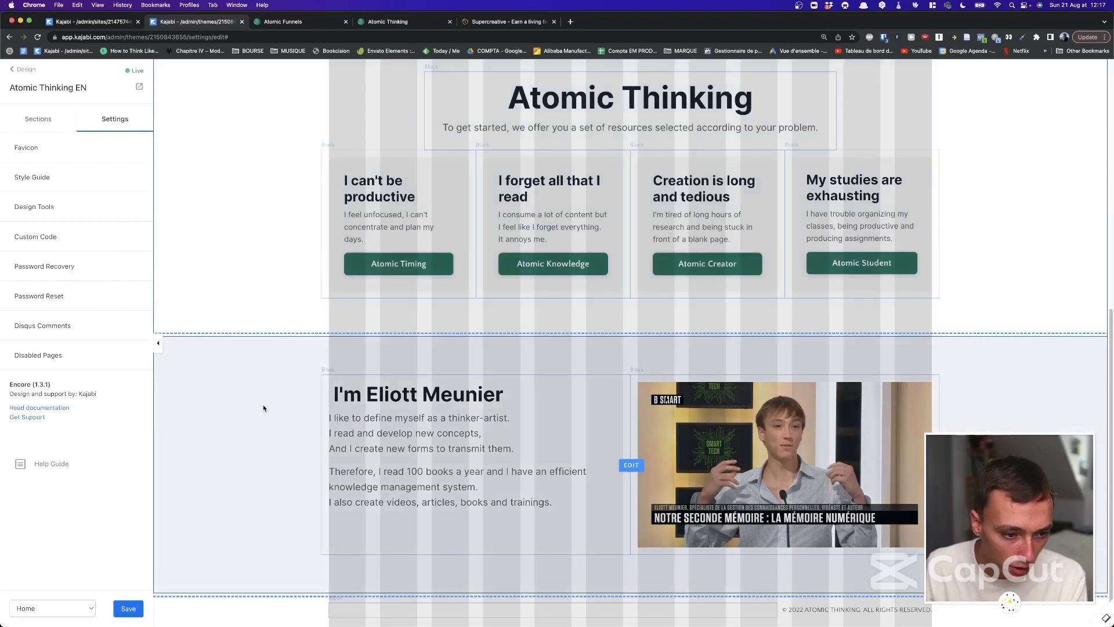
Glance at the Atomic Funnels page, then open the Add Section library from Sections.
left_click(298, 21)
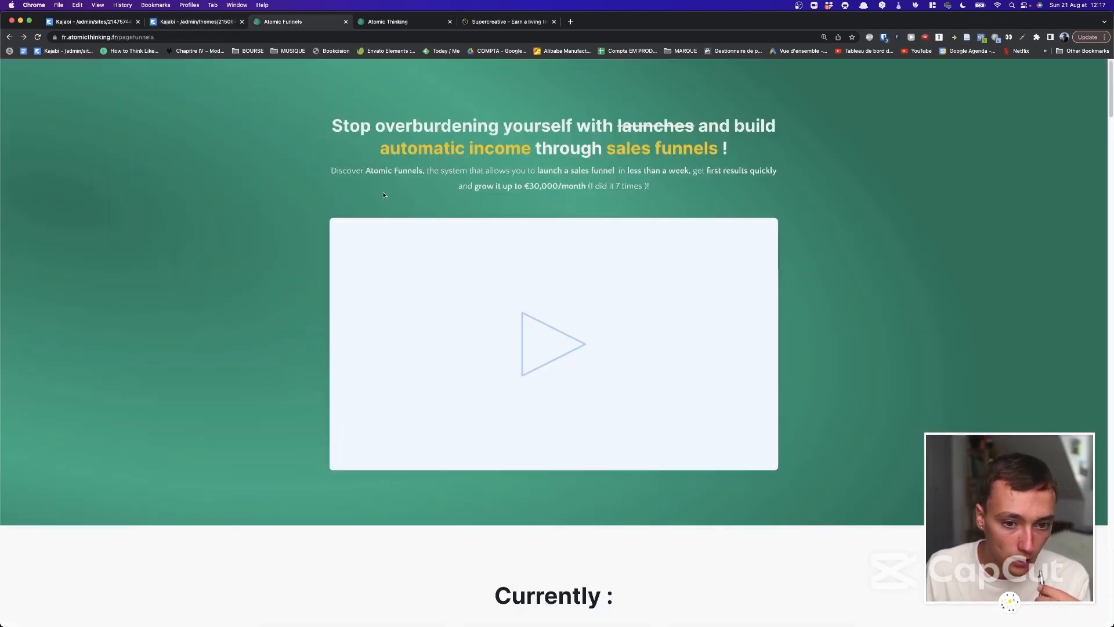
scroll(383, 195, "down", 20)
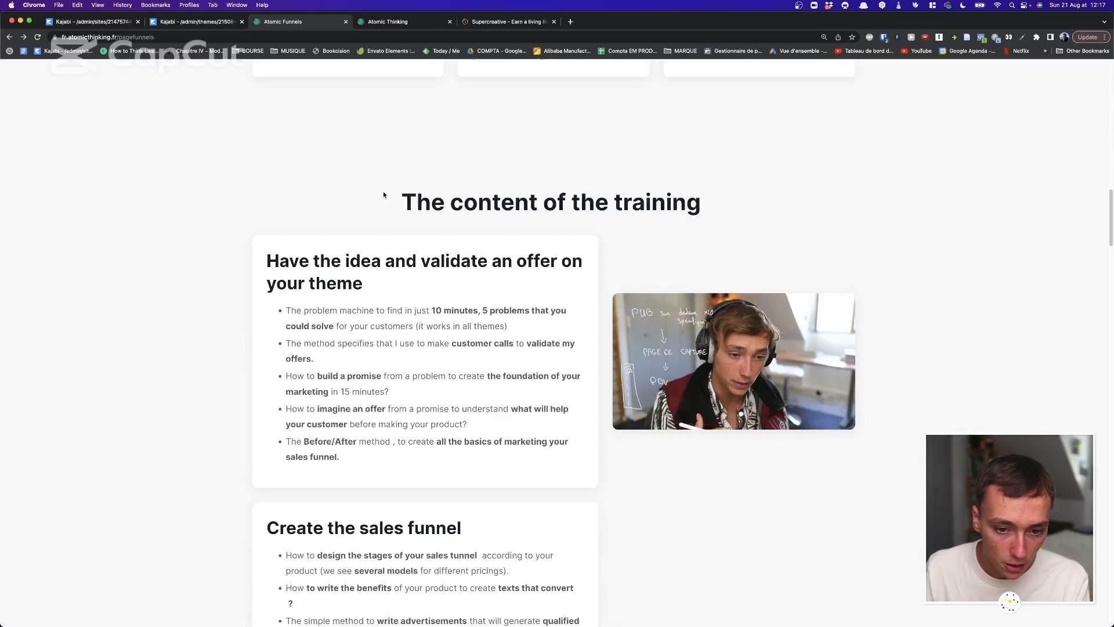
scroll(383, 195, "down", 2)
left_click(221, 23)
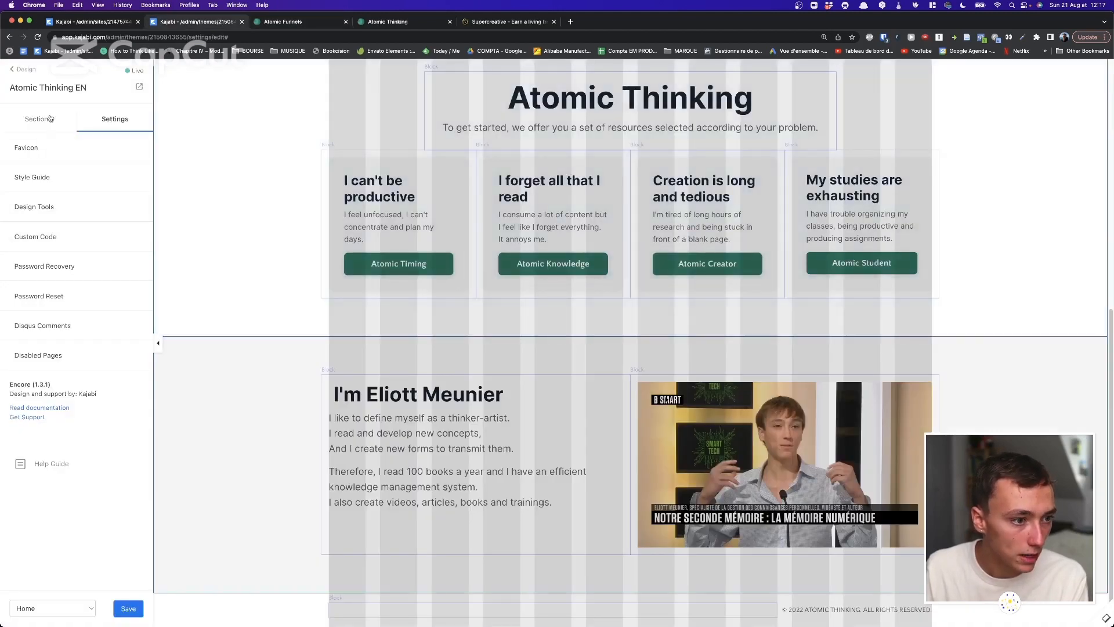
left_click(51, 119)
left_click(51, 270)
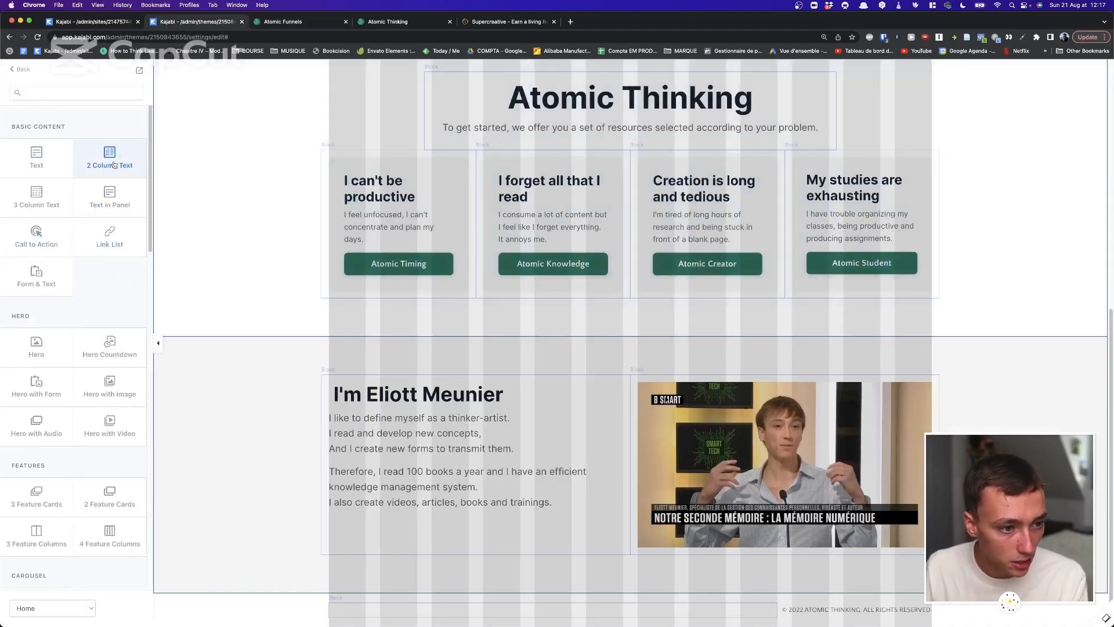
Browse the section library and add Multi-Video Launch and Event Countdown sections.
scroll(147, 251, "down", 5)
scroll(123, 143, "up", 4)
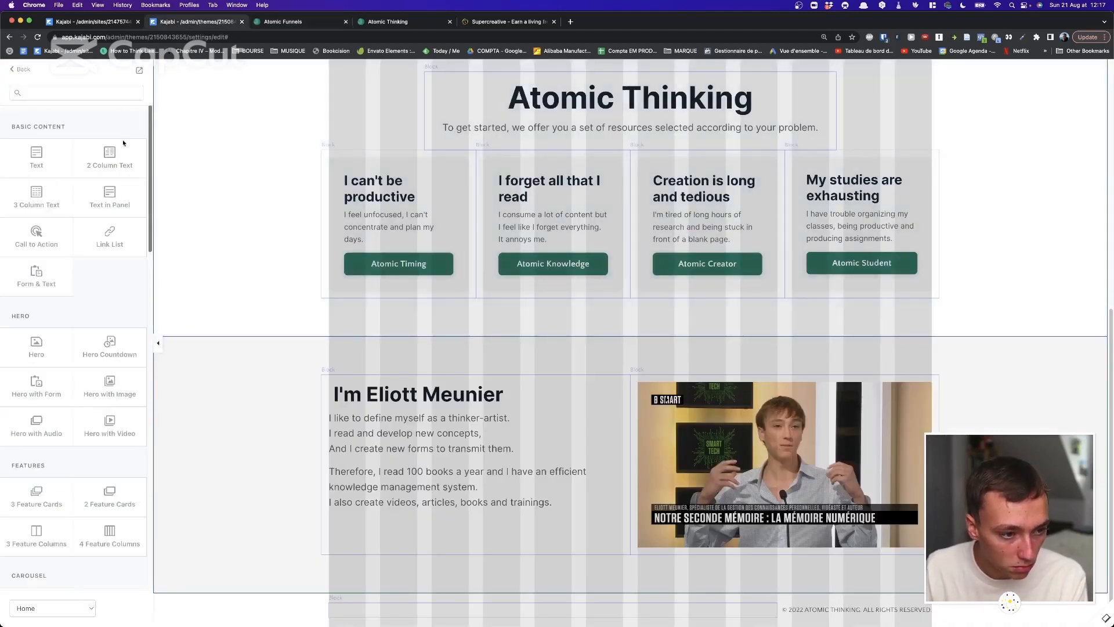
scroll(111, 232, "down", 3)
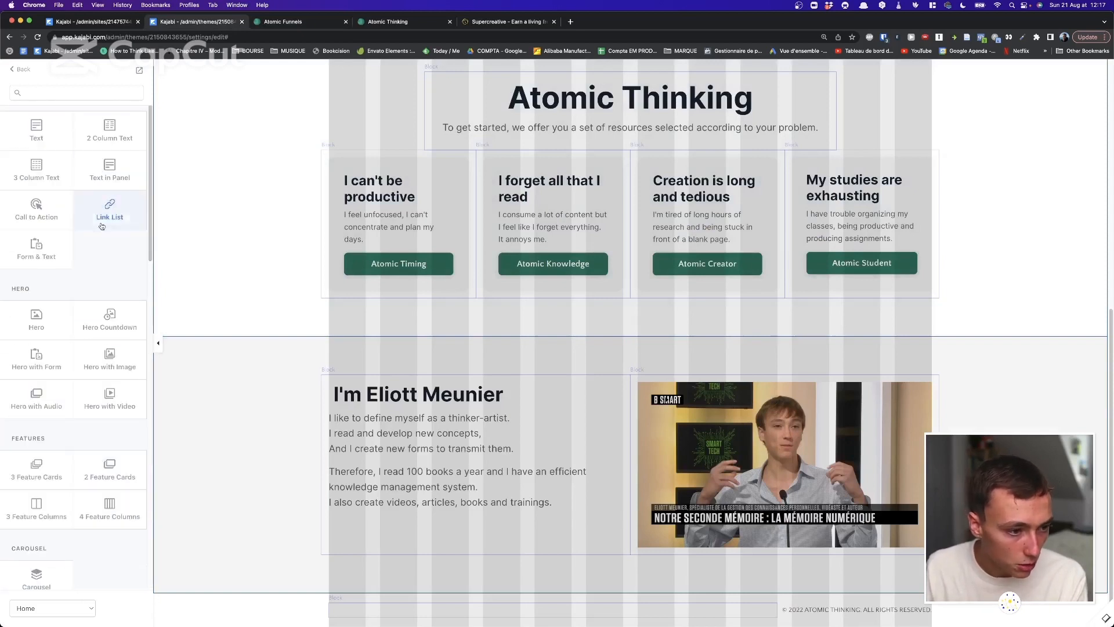
scroll(101, 325, "down", 5)
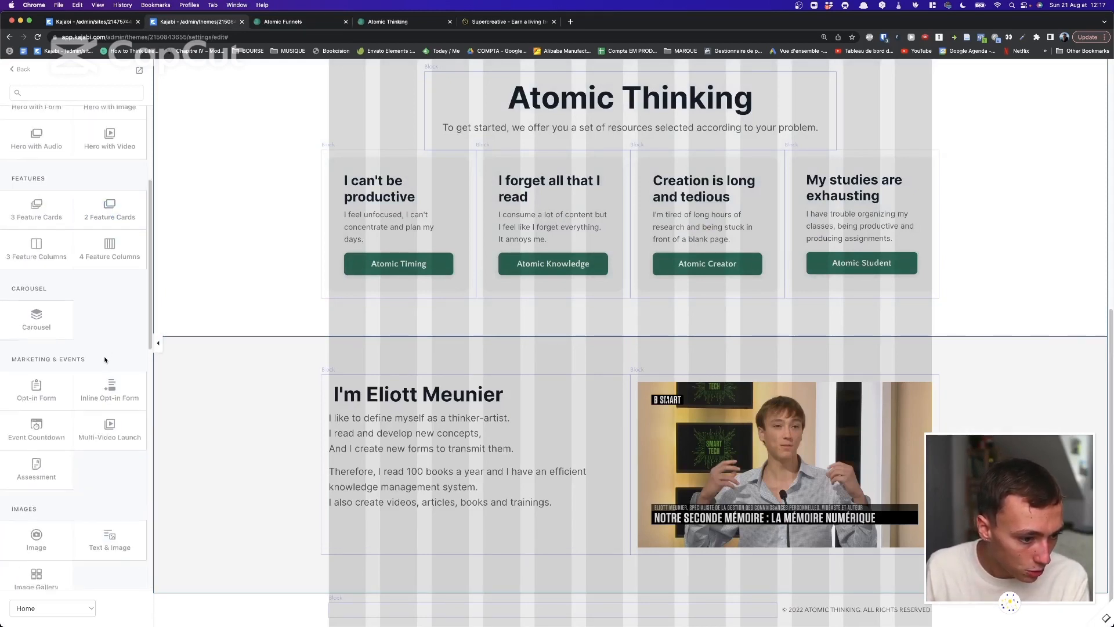
scroll(104, 363, "down", 6)
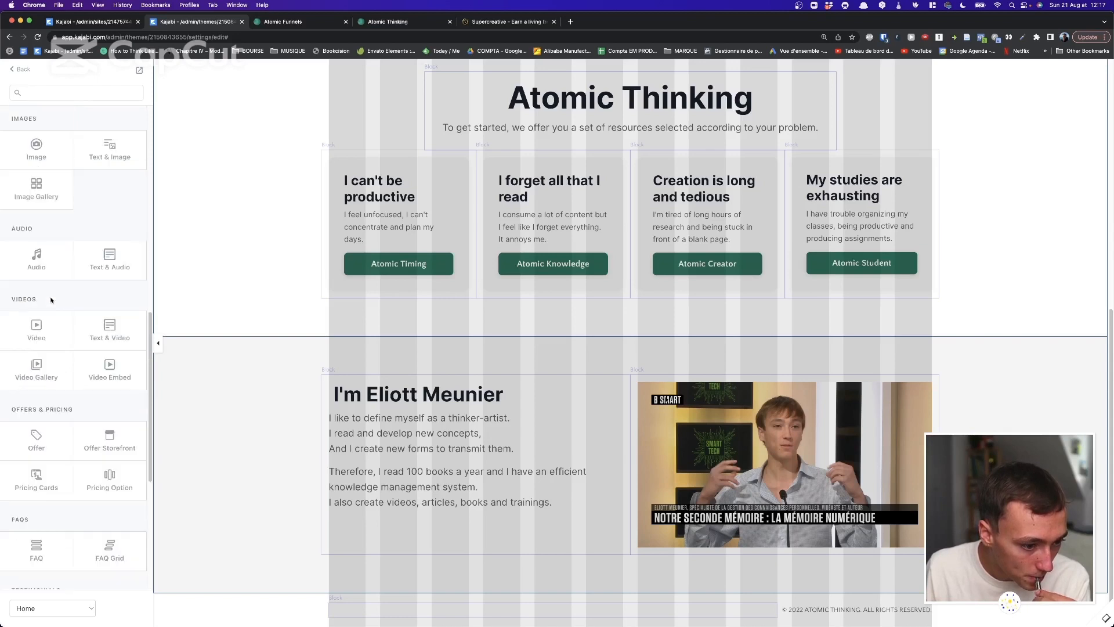
scroll(70, 348, "down", 5)
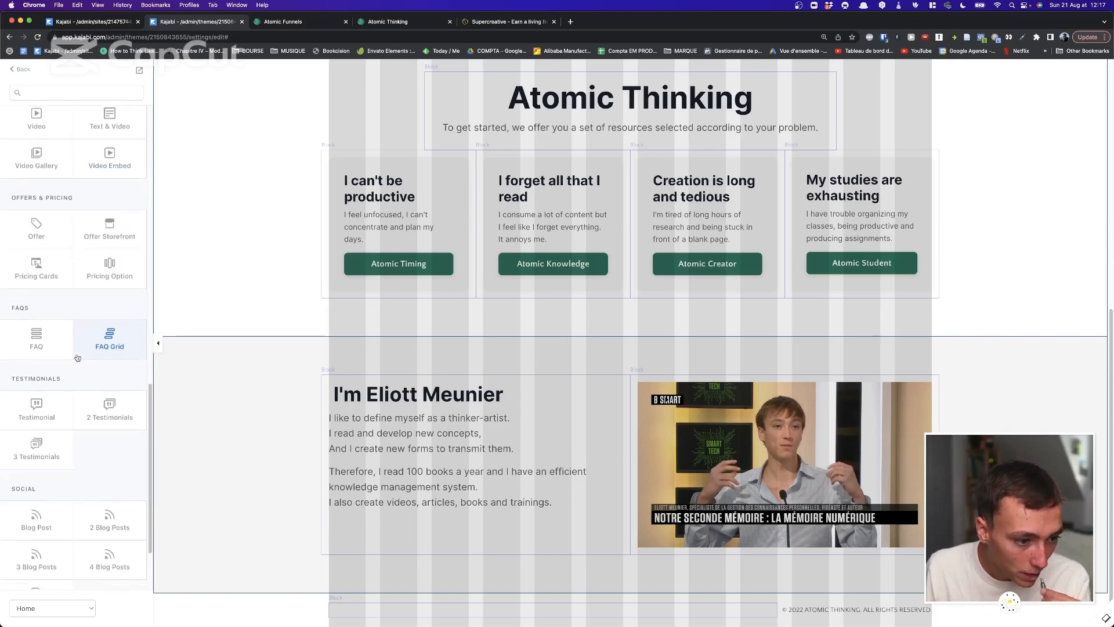
scroll(77, 358, "up", 3)
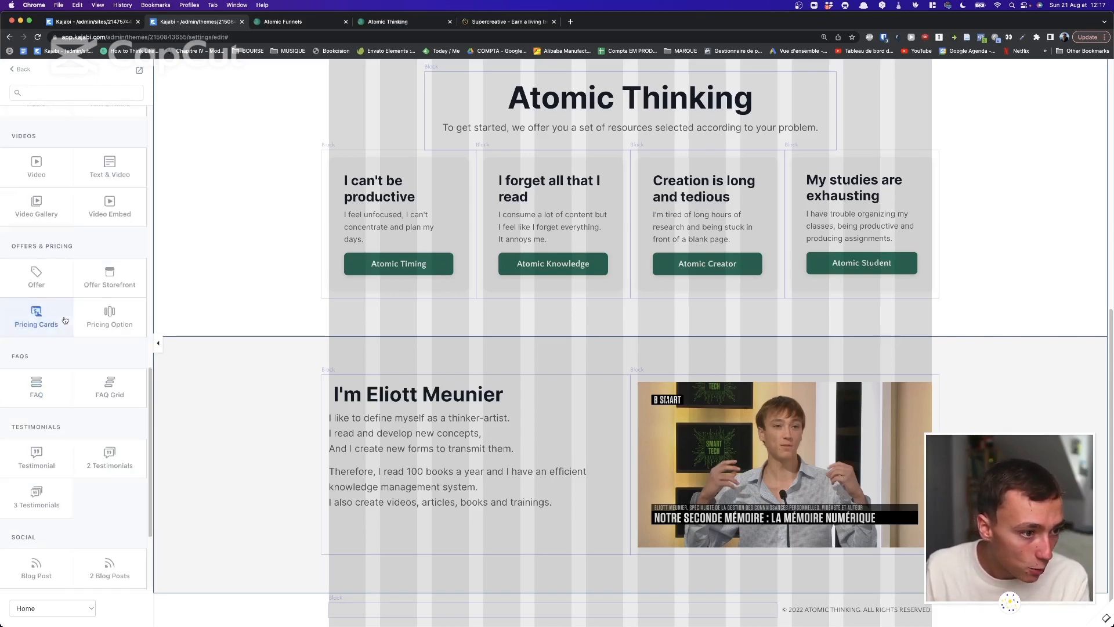
scroll(54, 214, "up", 7)
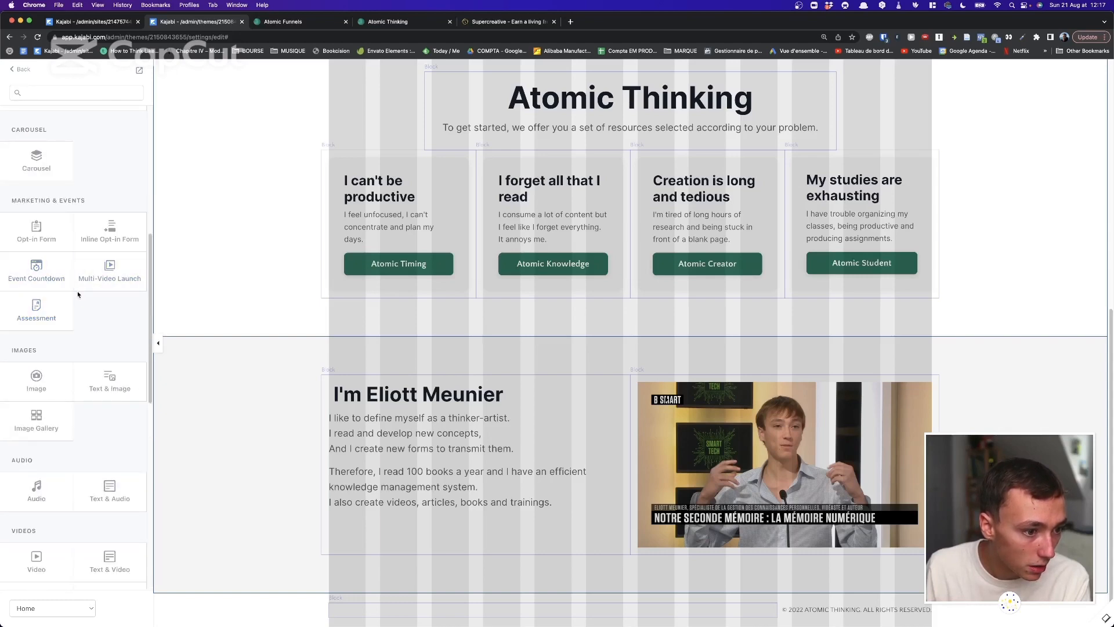
left_click(109, 265)
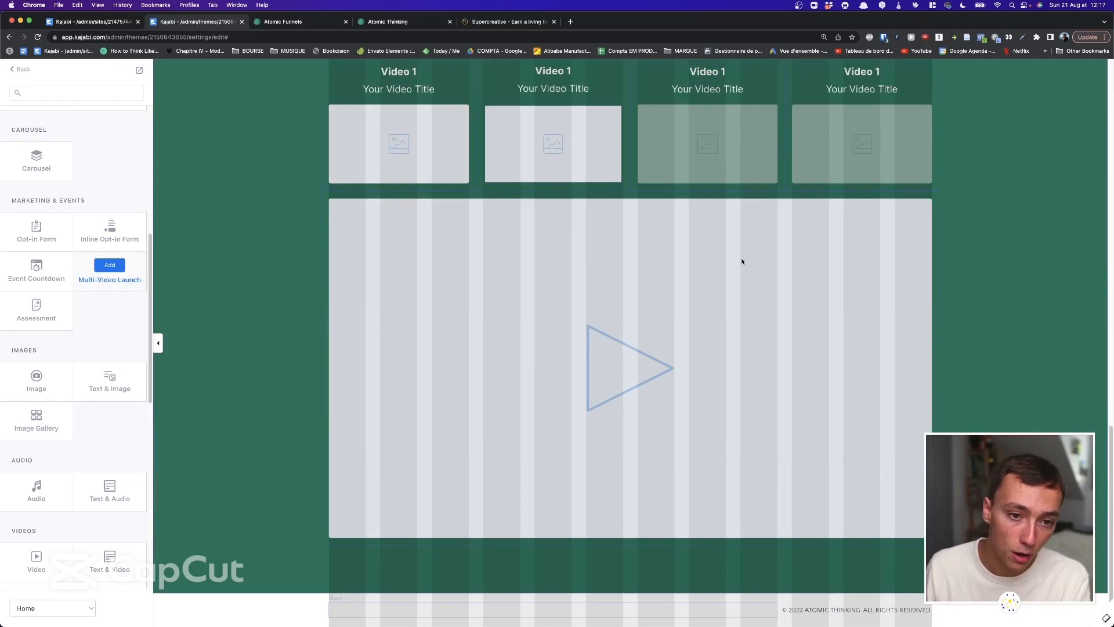
scroll(887, 219, "up", 3)
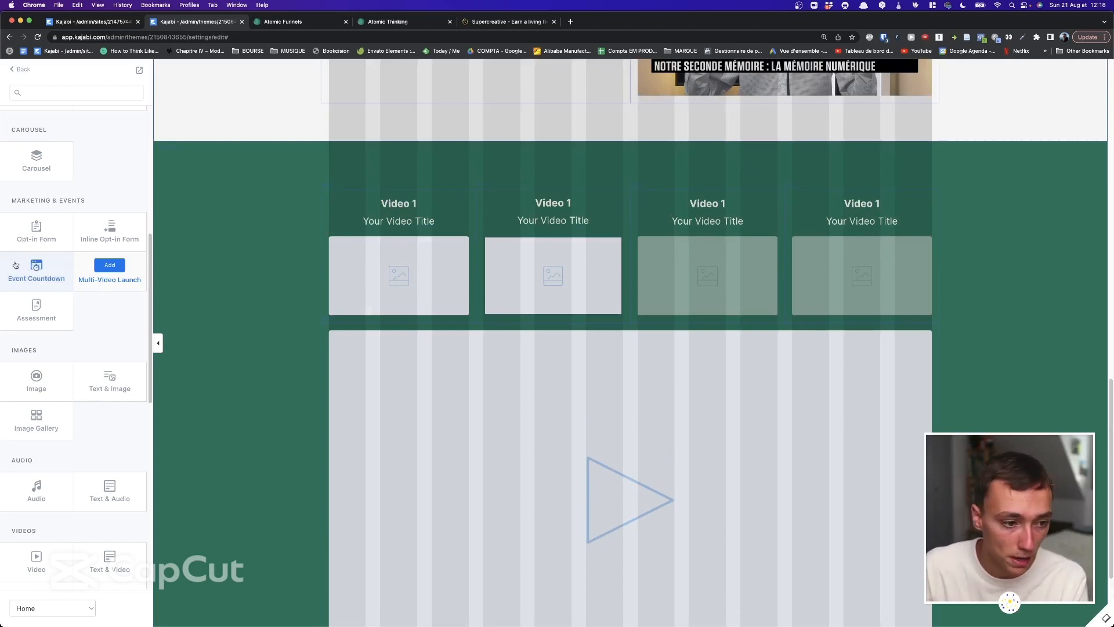
left_click(54, 269)
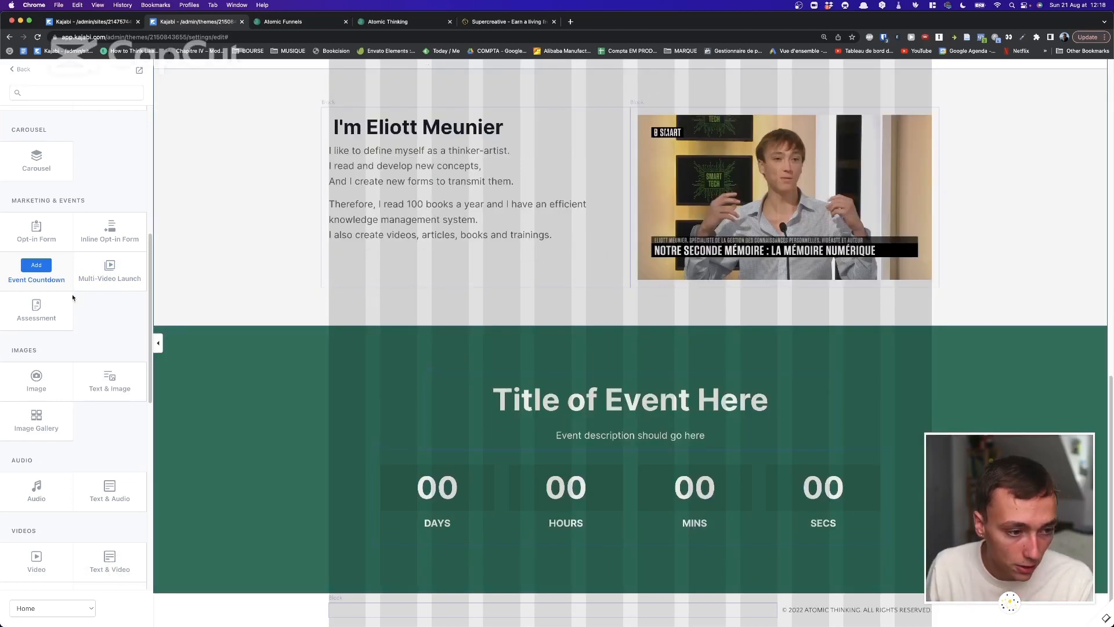
Add 2 Feature Cards, 2 Column Text and a Custom Section, then return to the section list.
scroll(99, 261, "up", 3)
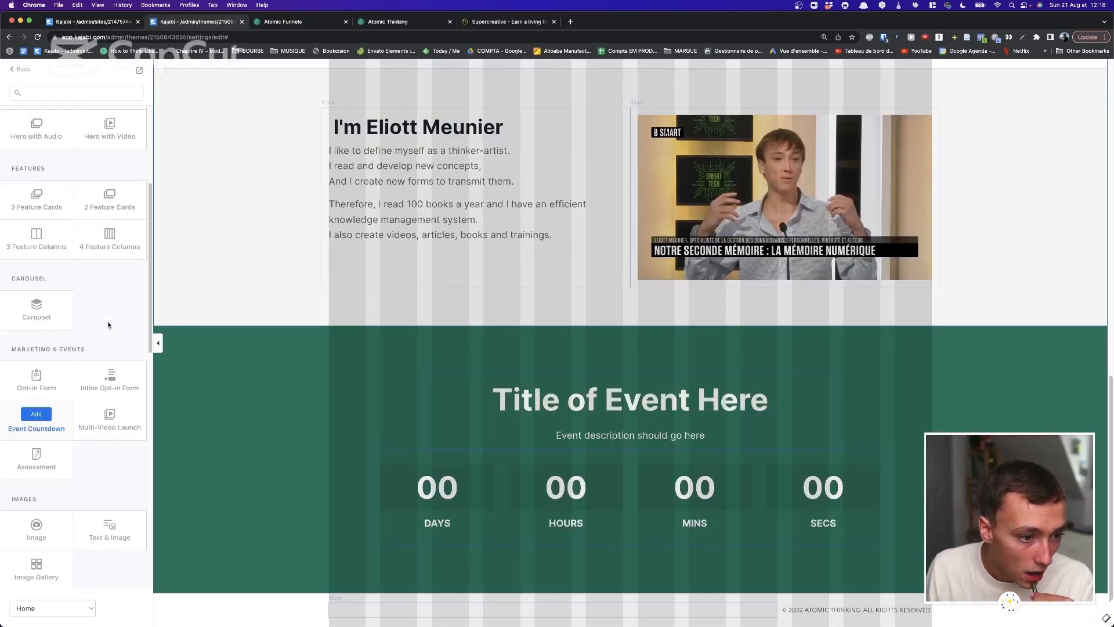
scroll(108, 325, "up", 2)
scroll(105, 317, "up", 1)
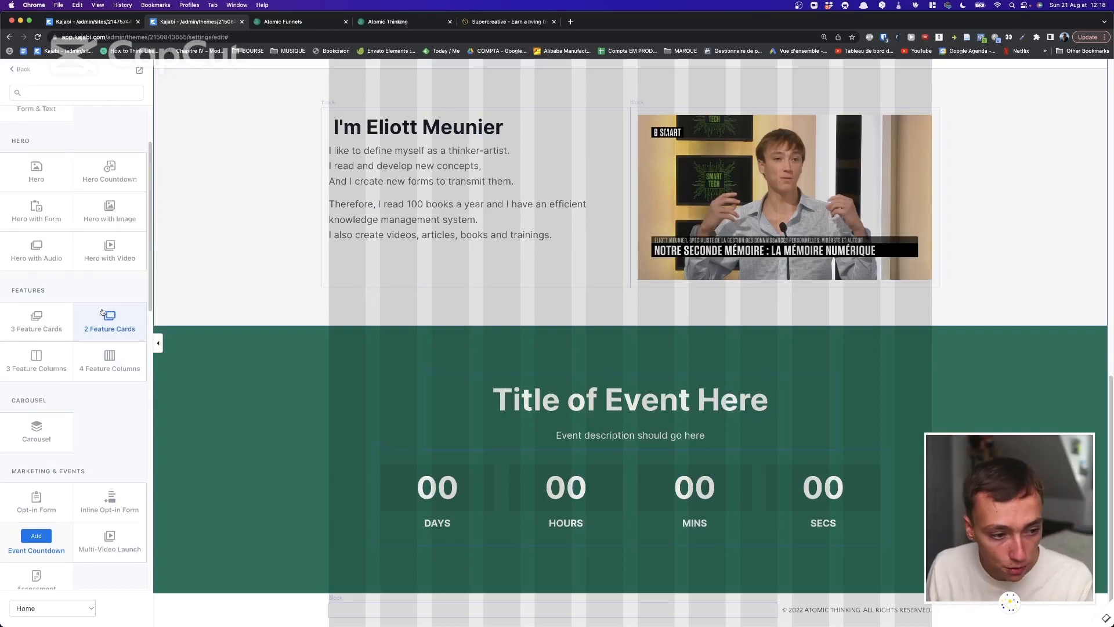
left_click(105, 317)
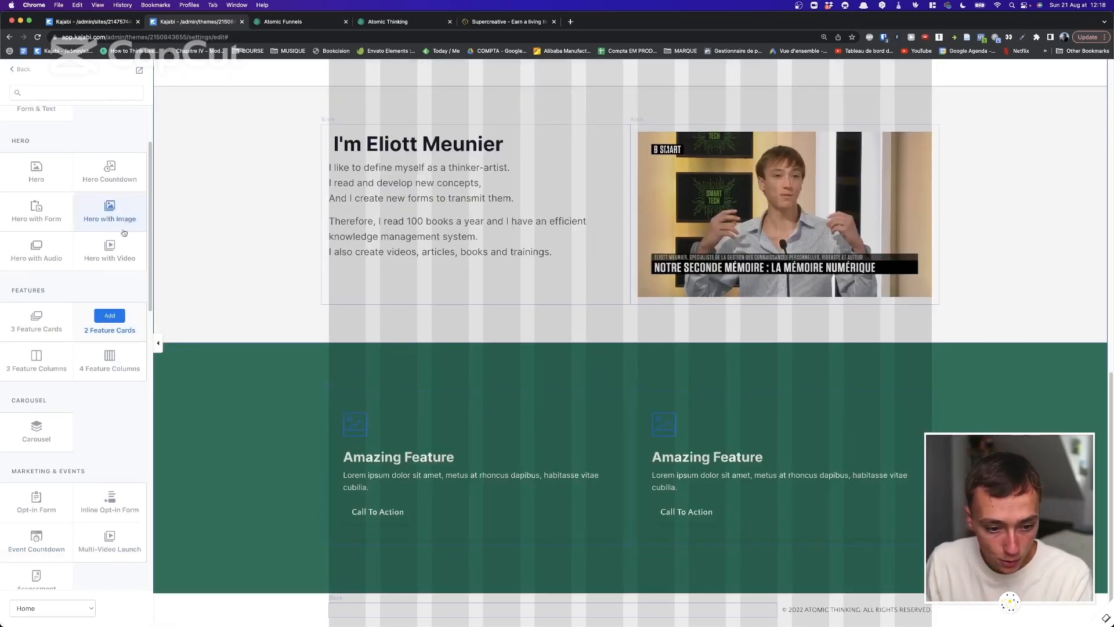
scroll(66, 234, "up", 1)
scroll(66, 234, "up", 2)
left_click(109, 152)
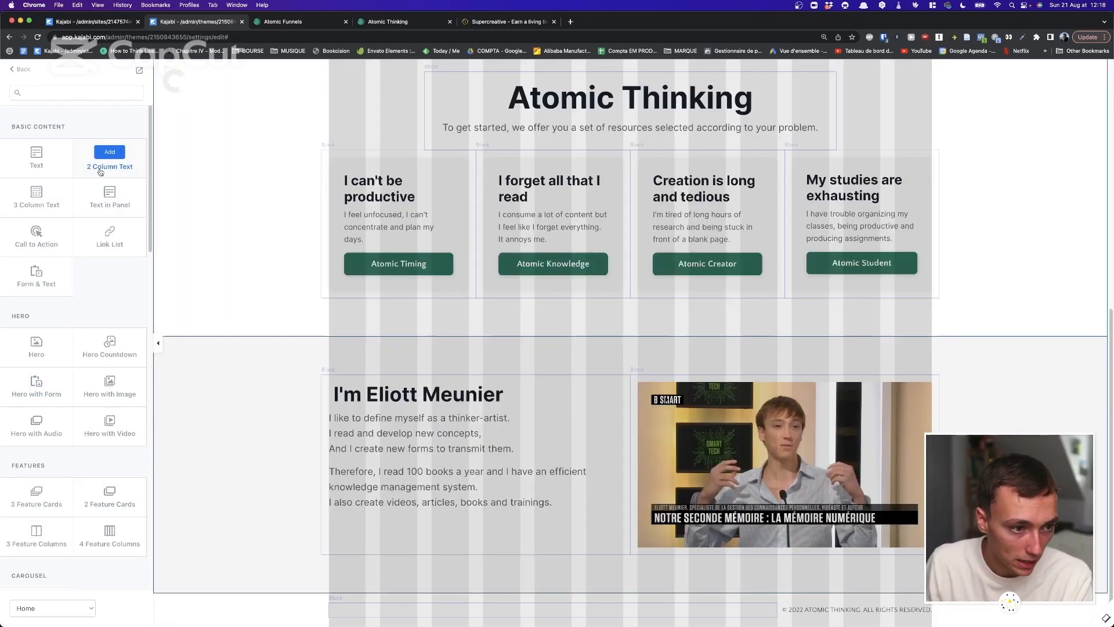
scroll(245, 327, "up", 1)
scroll(25, 134, "down", 10)
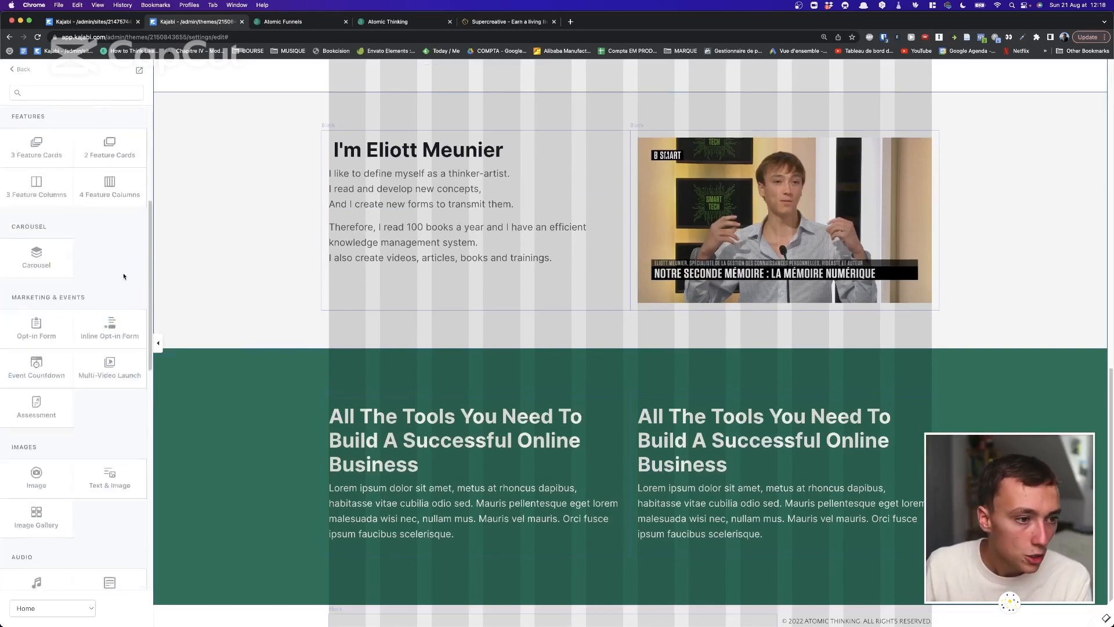
left_click(53, 576)
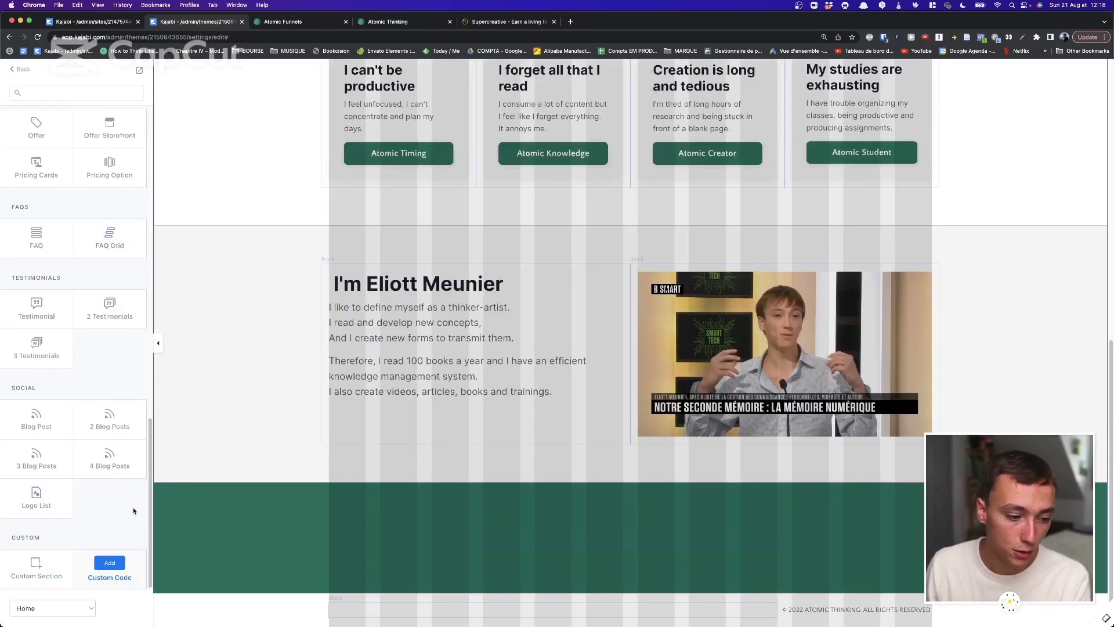
left_click(20, 69)
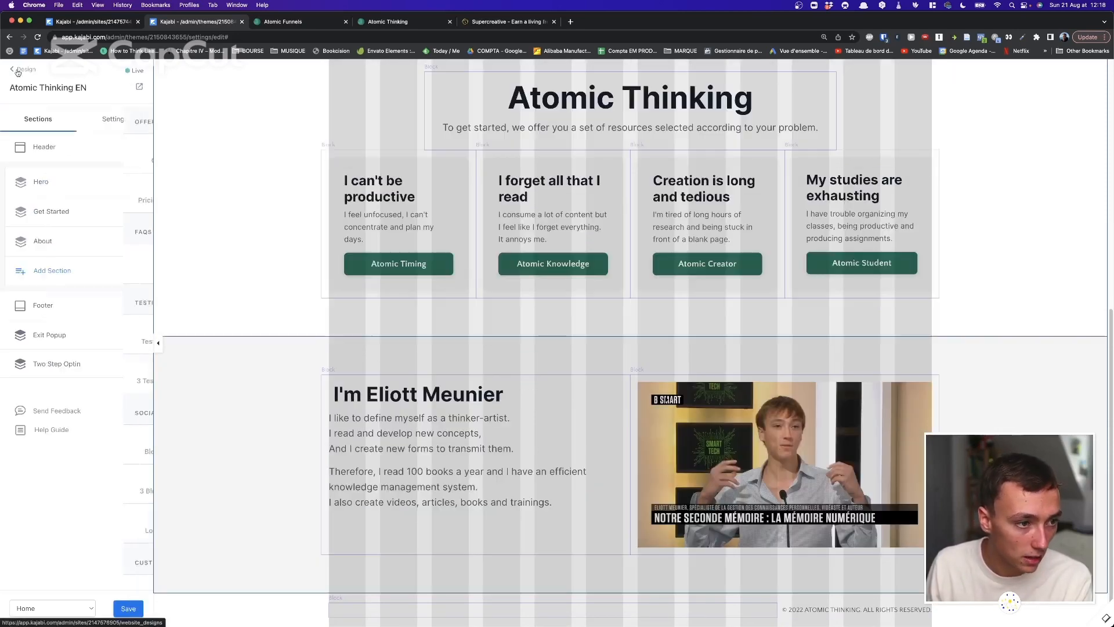
Scroll the preview up to the hero and open the homepage Help Guide.
scroll(301, 293, "up", 8)
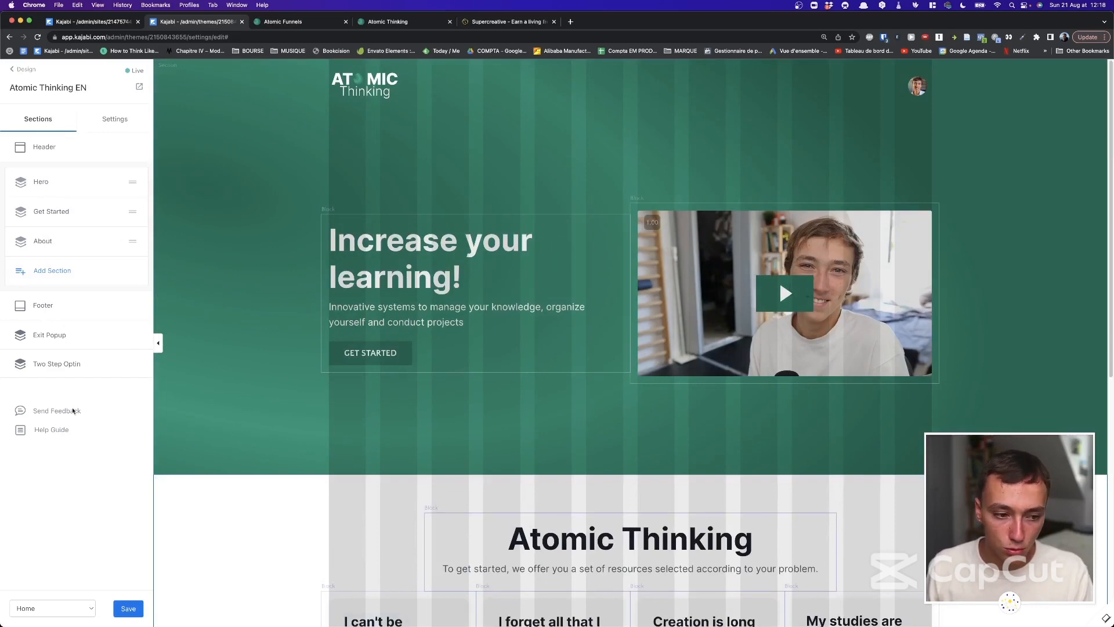
left_click(56, 431)
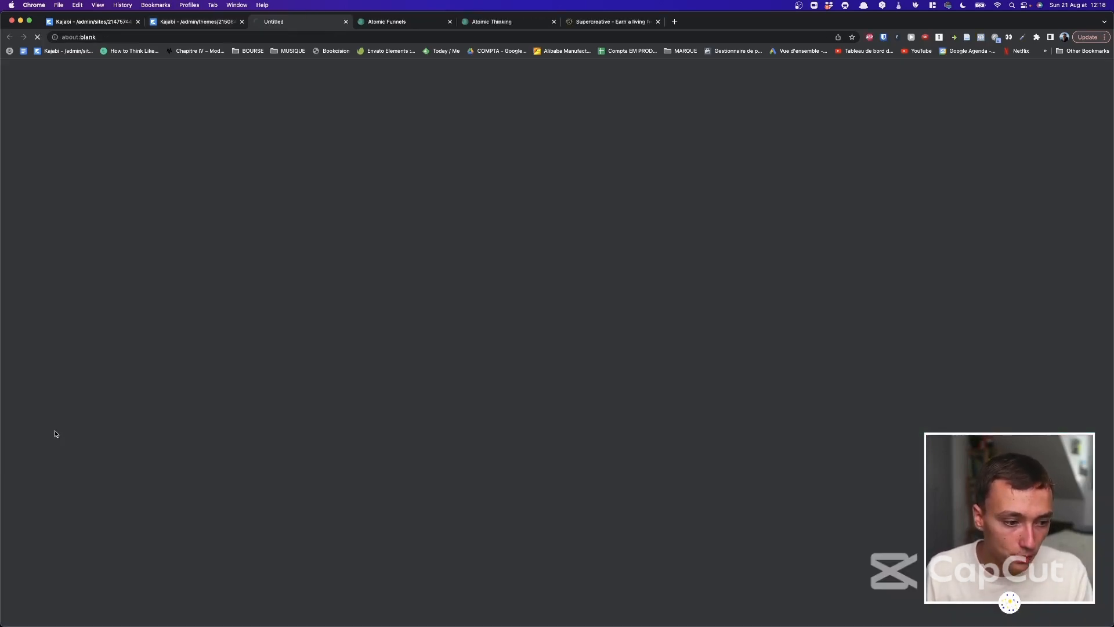
Read through the How to Build Your Custom Homepage article, then close its tab.
scroll(532, 266, "down", 3)
scroll(489, 311, "down", 10)
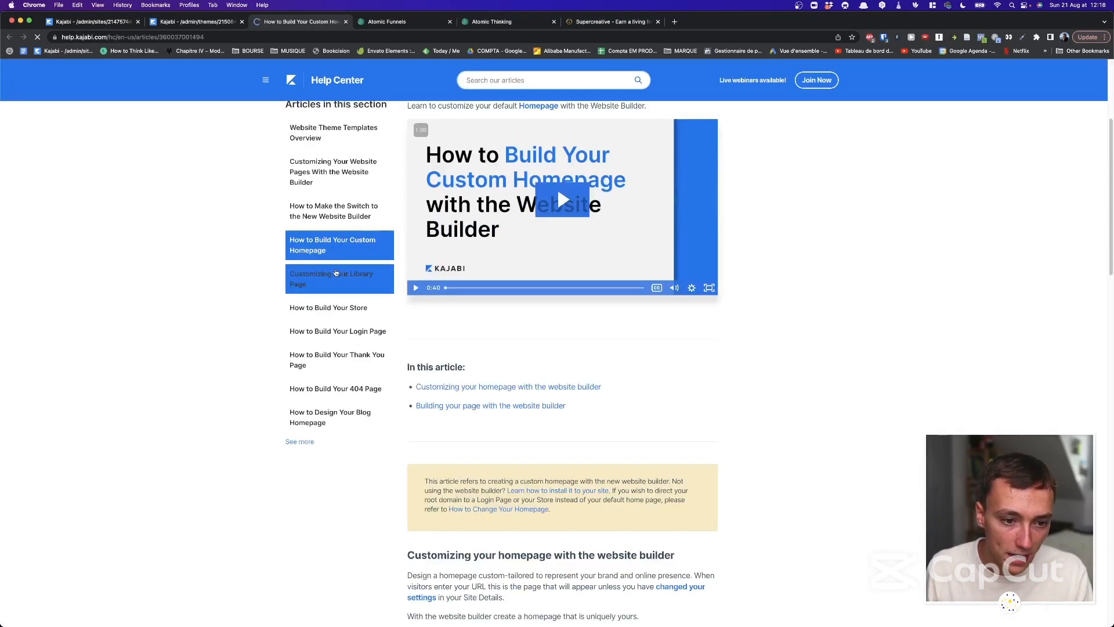
scroll(489, 311, "down", 5)
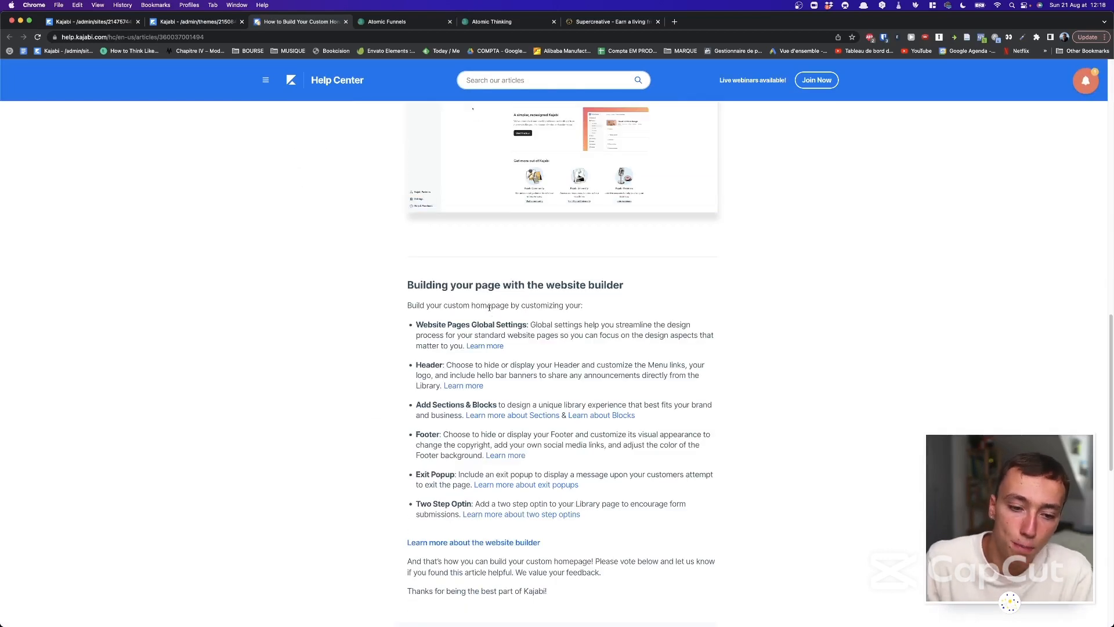
scroll(494, 245, "up", 2)
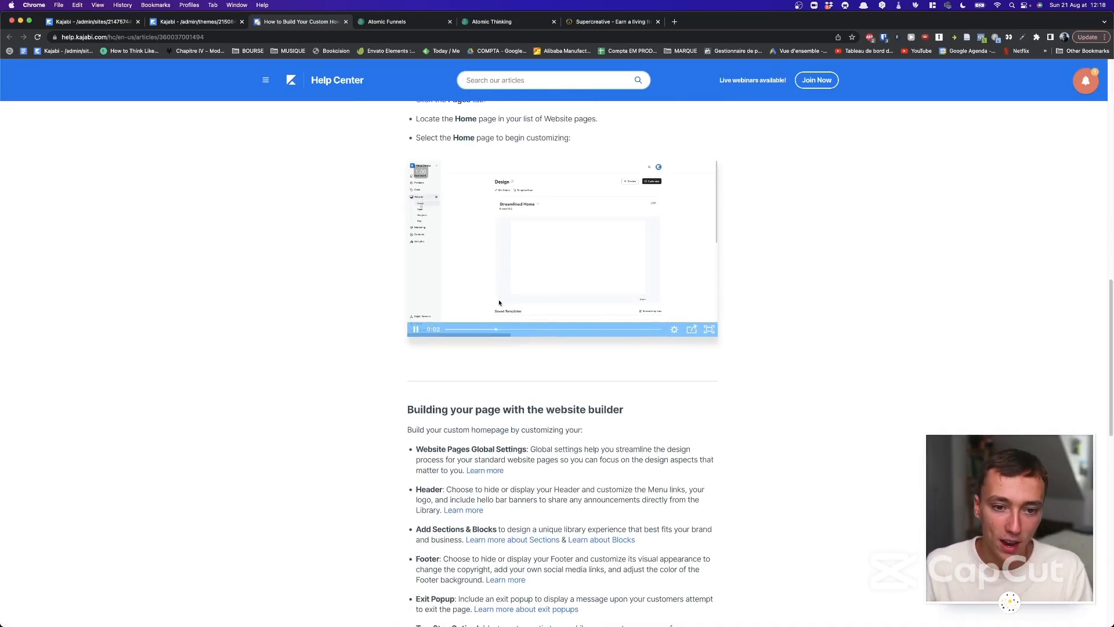
scroll(499, 300, "down", 9)
scroll(499, 300, "down", 3)
scroll(499, 300, "up", 20)
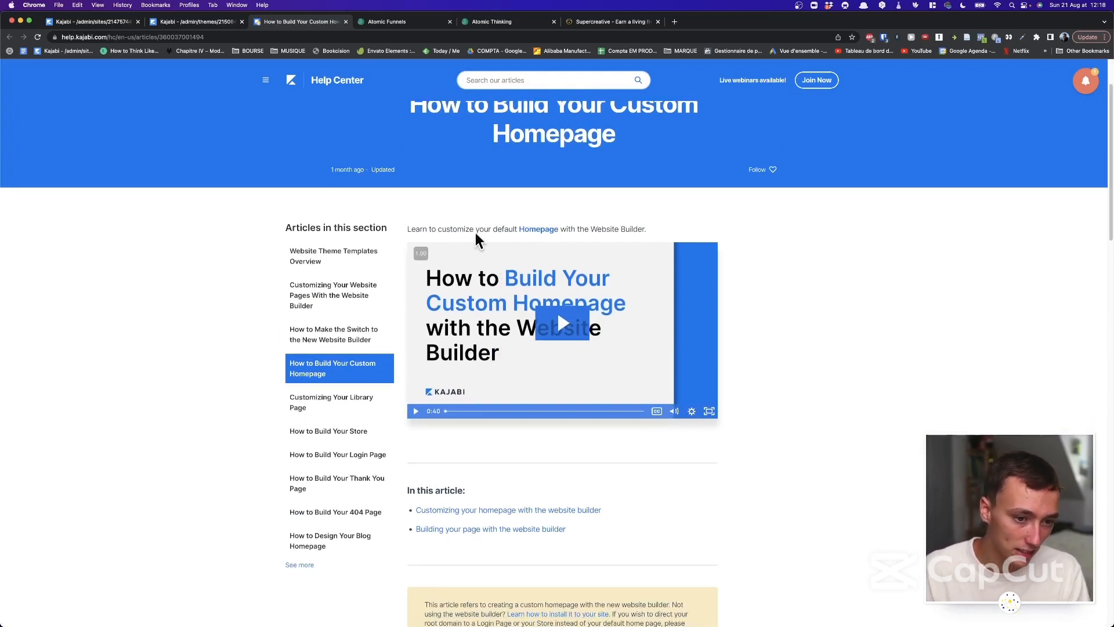
left_click(235, 19)
left_click(345, 22)
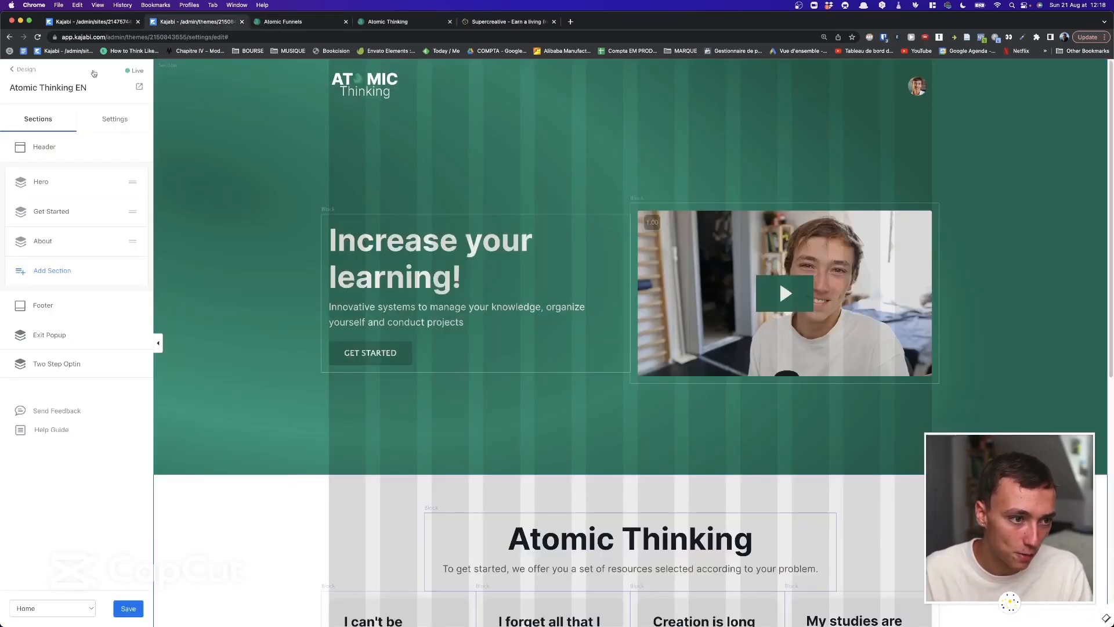
Return to the Design page, leaving the theme editor without saving changes.
left_click(23, 74)
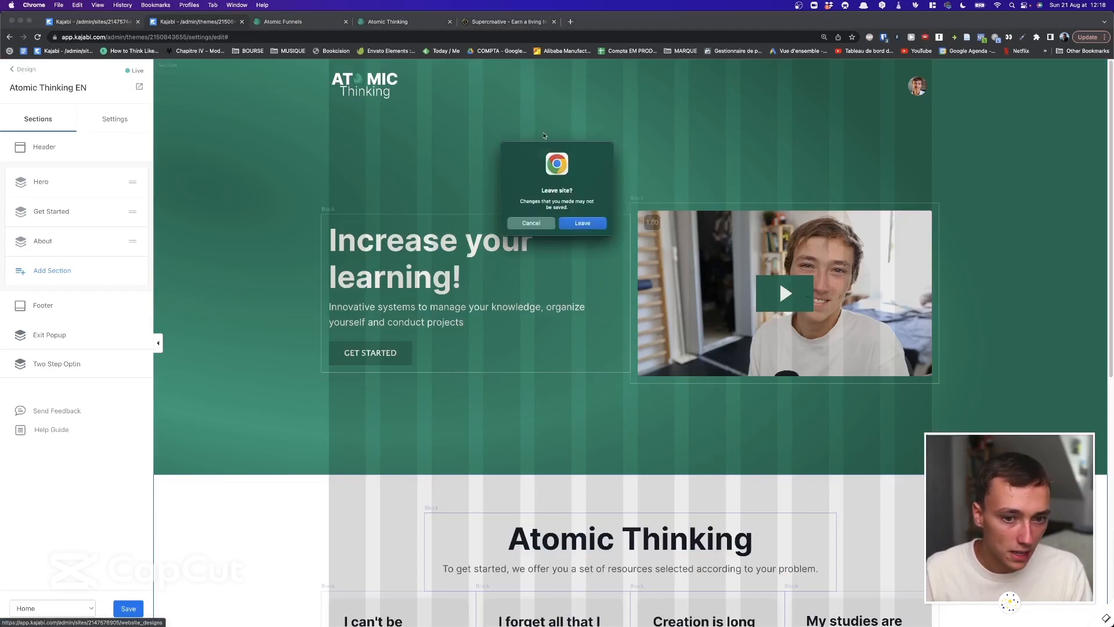
left_click(582, 224)
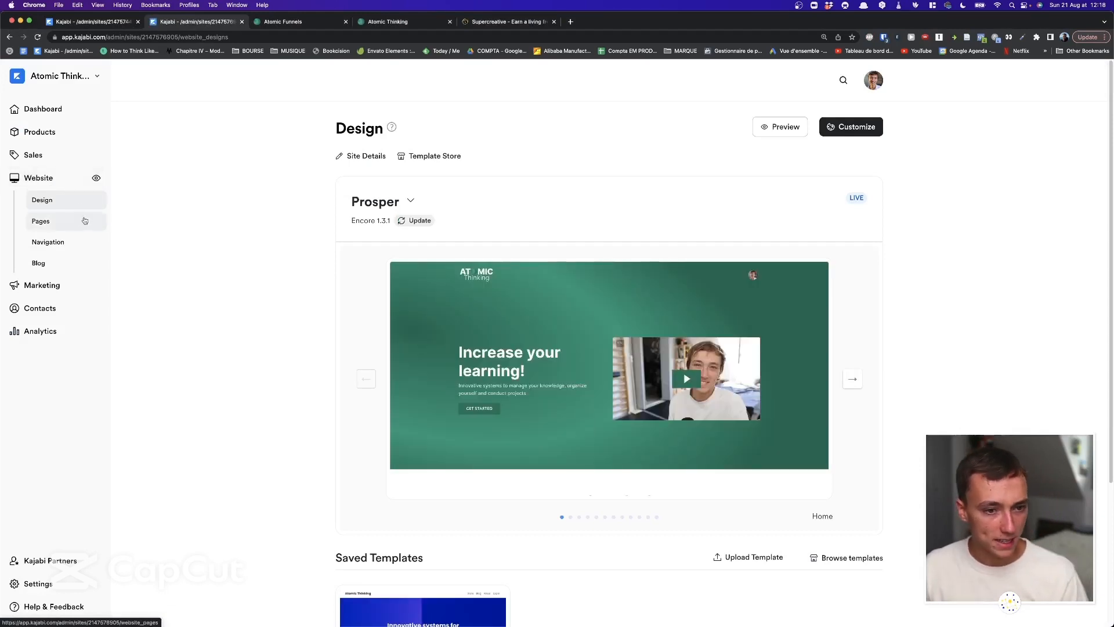
Page the theme previews to Member Directory and Announcements, then open Website > Pages.
mouse_move(606, 391)
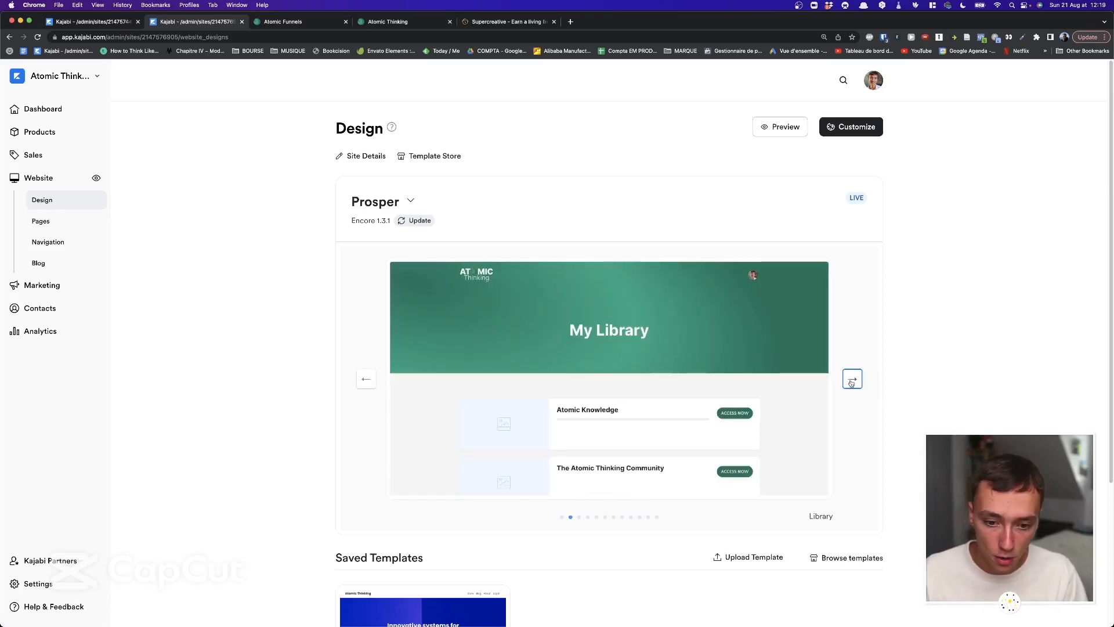
left_click(852, 380)
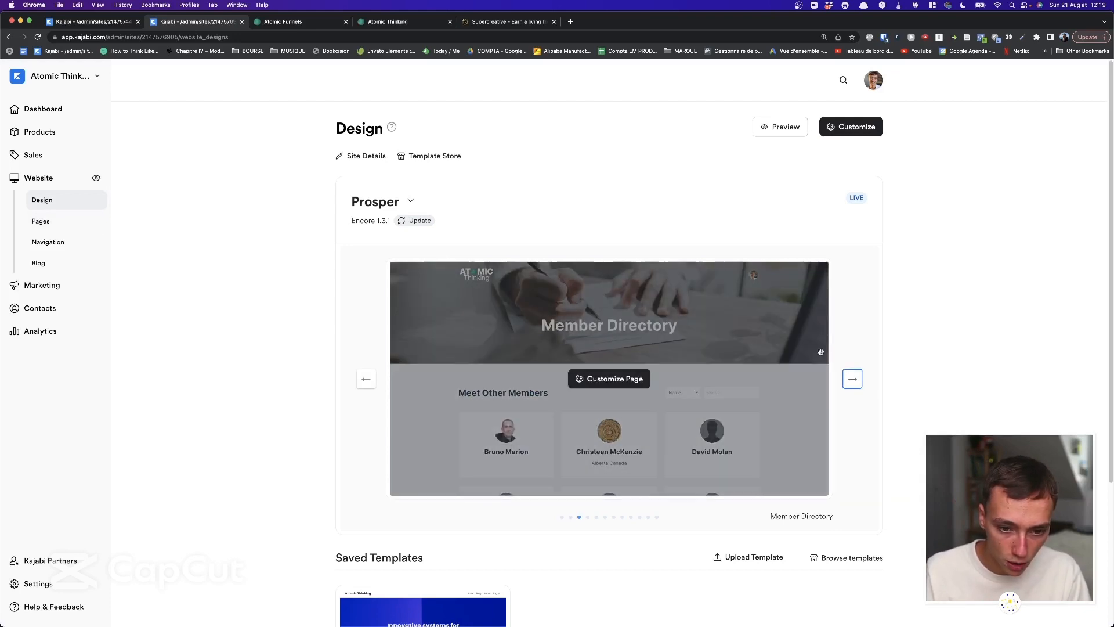
left_click(852, 379)
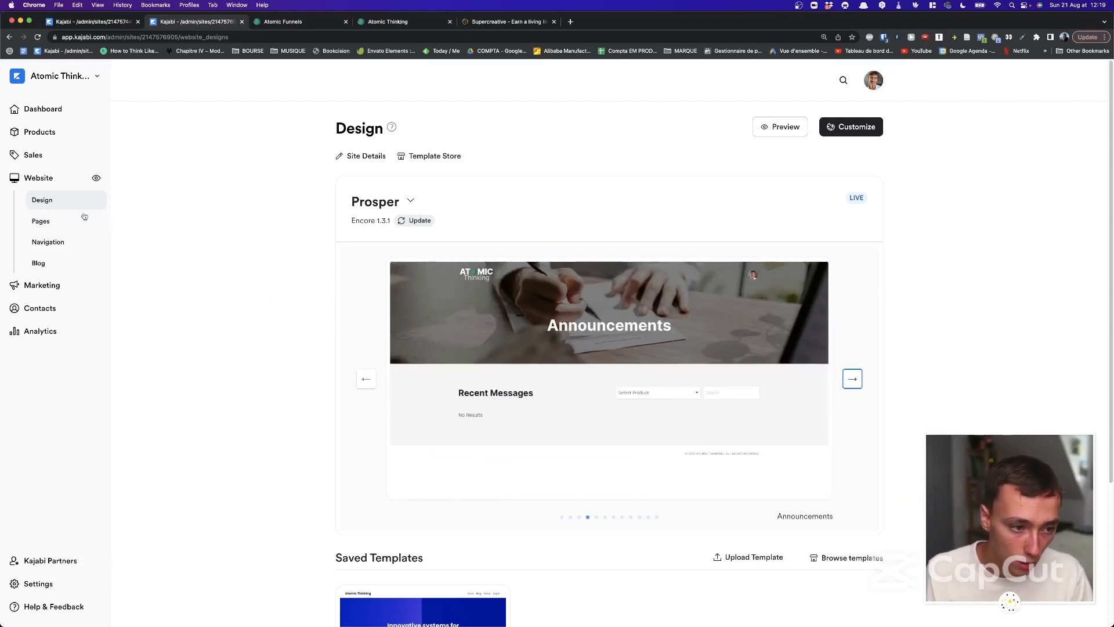
left_click(57, 223)
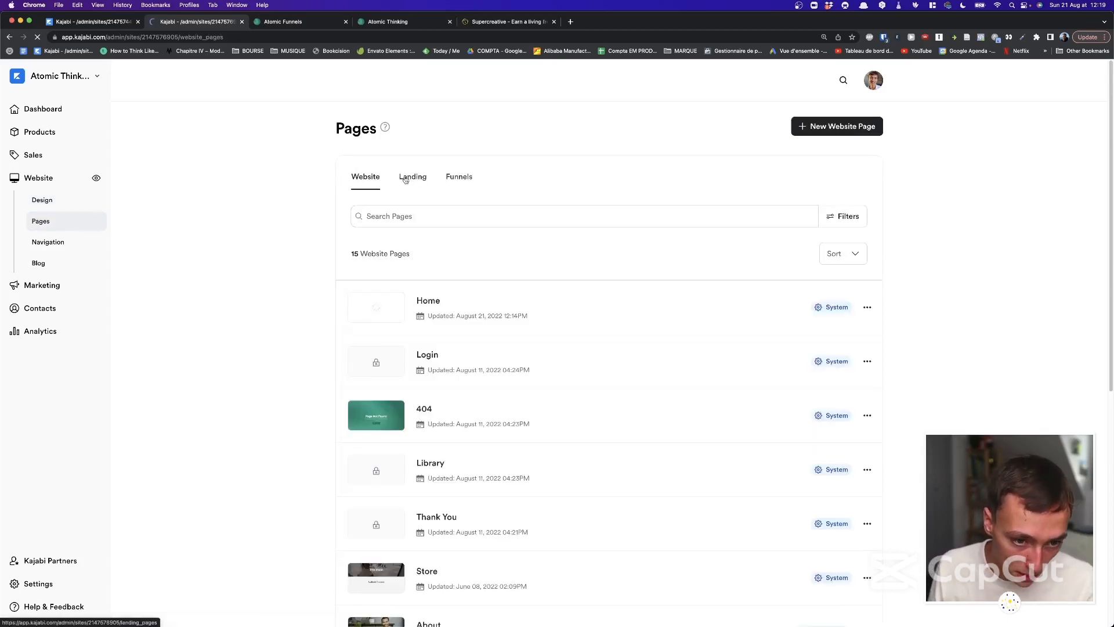
left_click(405, 180)
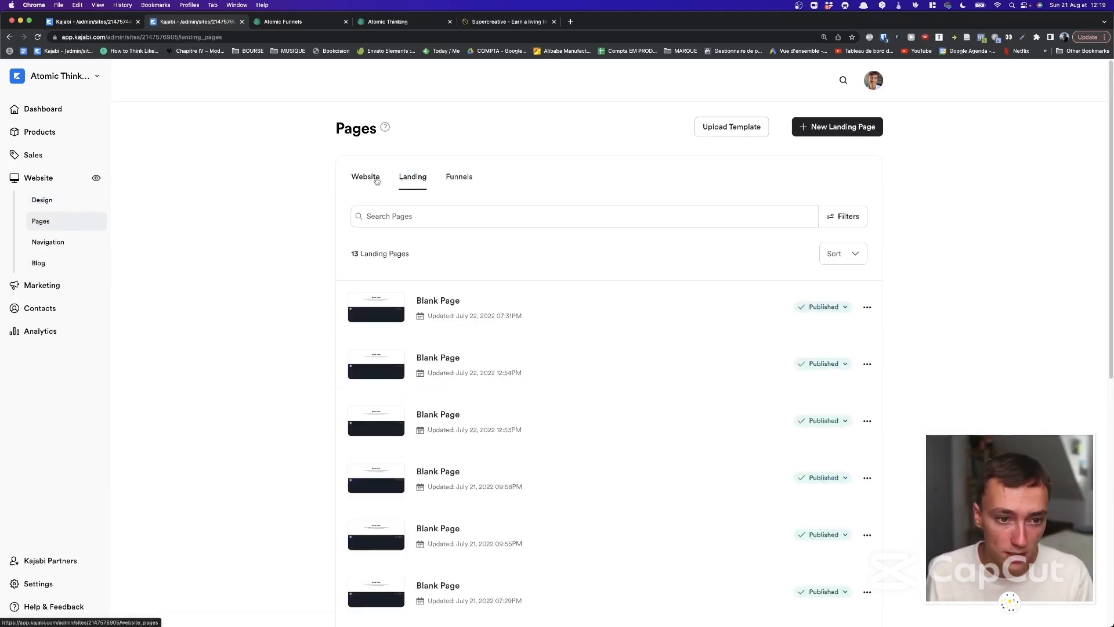
left_click(376, 181)
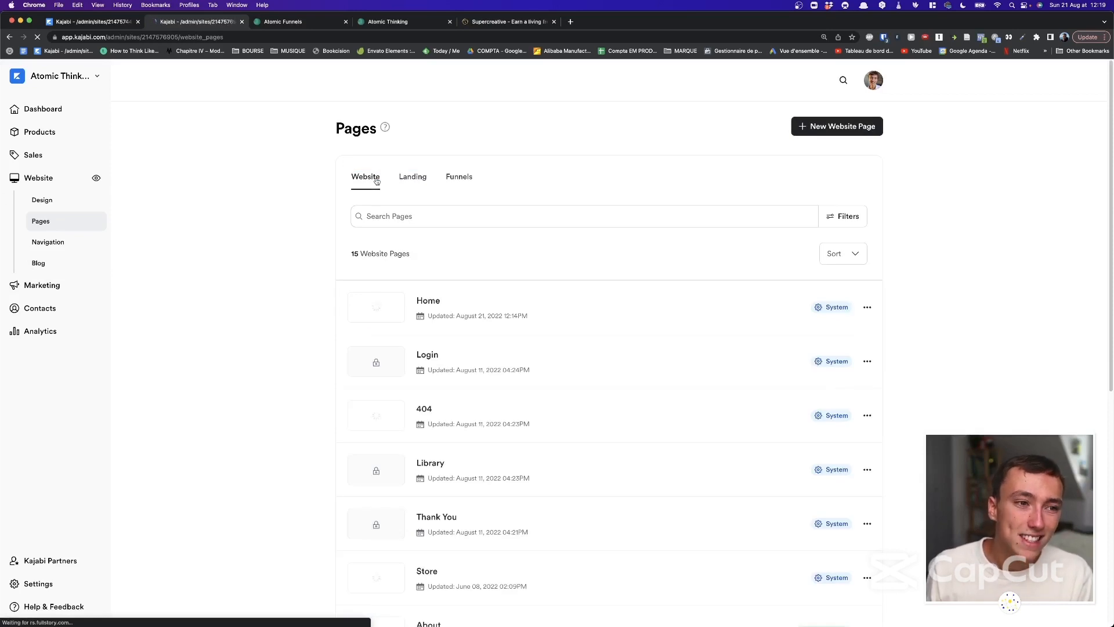
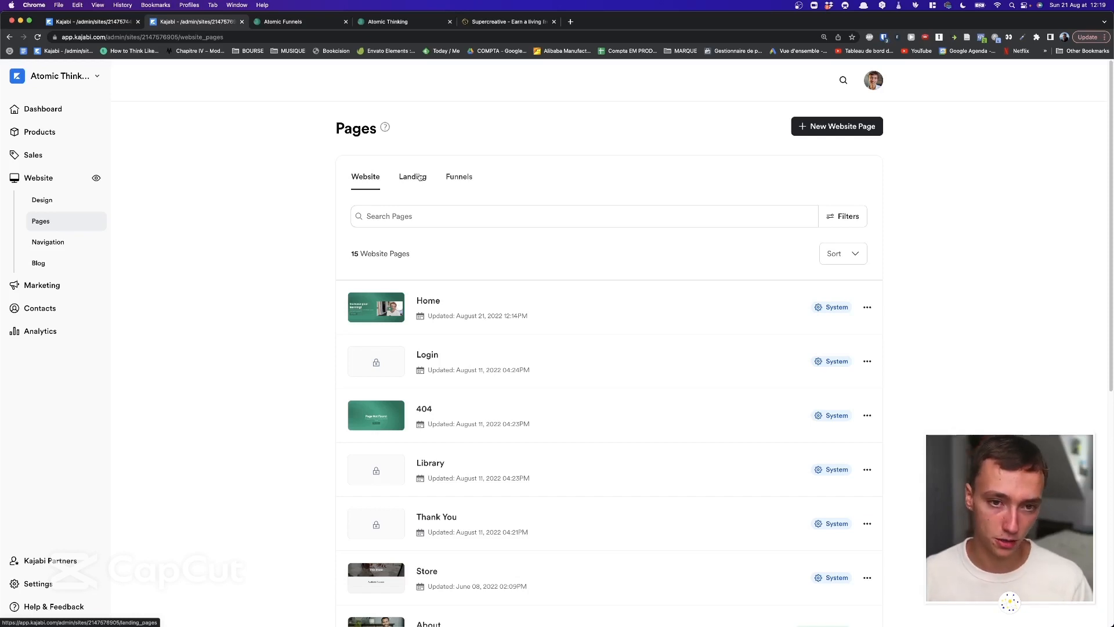
Show the 13 published Blank Page landing pages on the Landing tab, then open the site switcher.
left_click(420, 177)
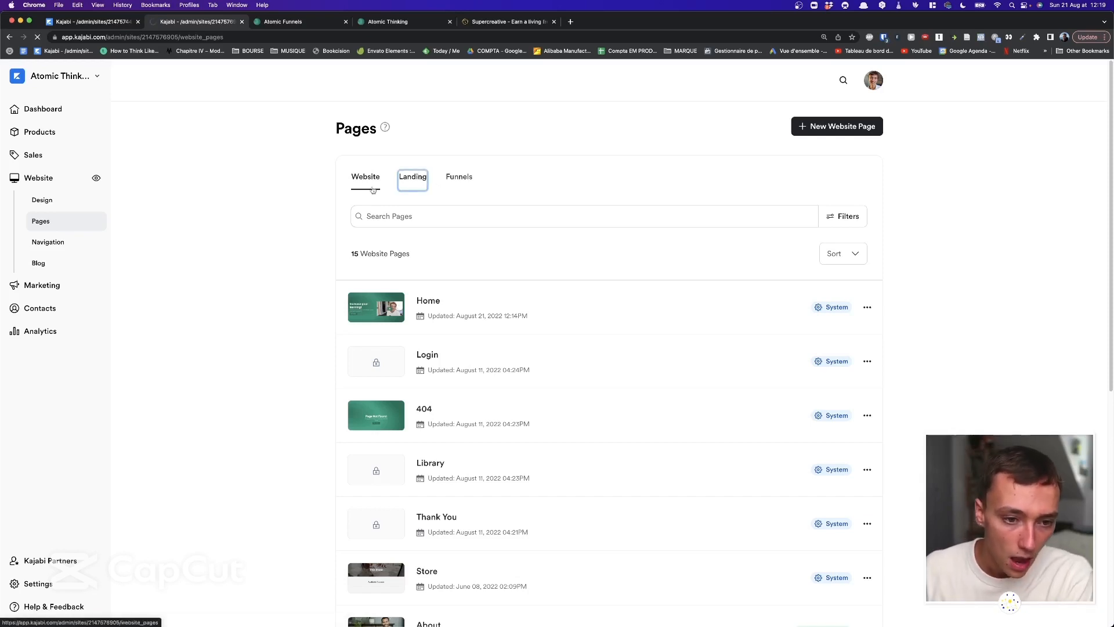
scroll(452, 283, "down", 5)
scroll(449, 282, "up", 5)
scroll(454, 285, "down", 1)
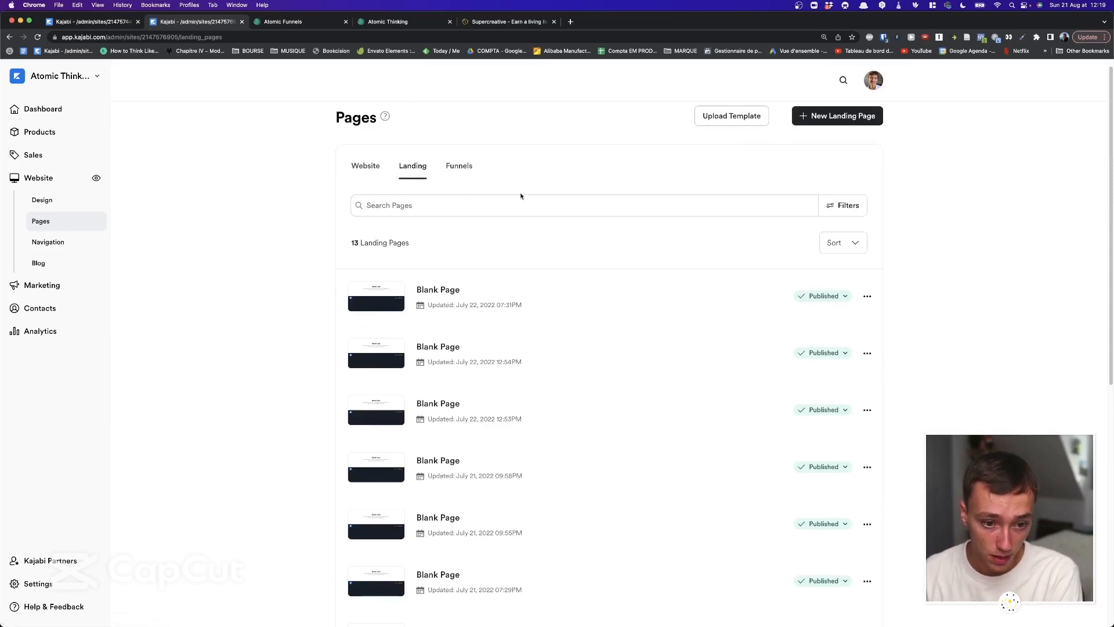
scroll(520, 195, "down", 1)
scroll(311, 172, "up", 1)
left_click(58, 76)
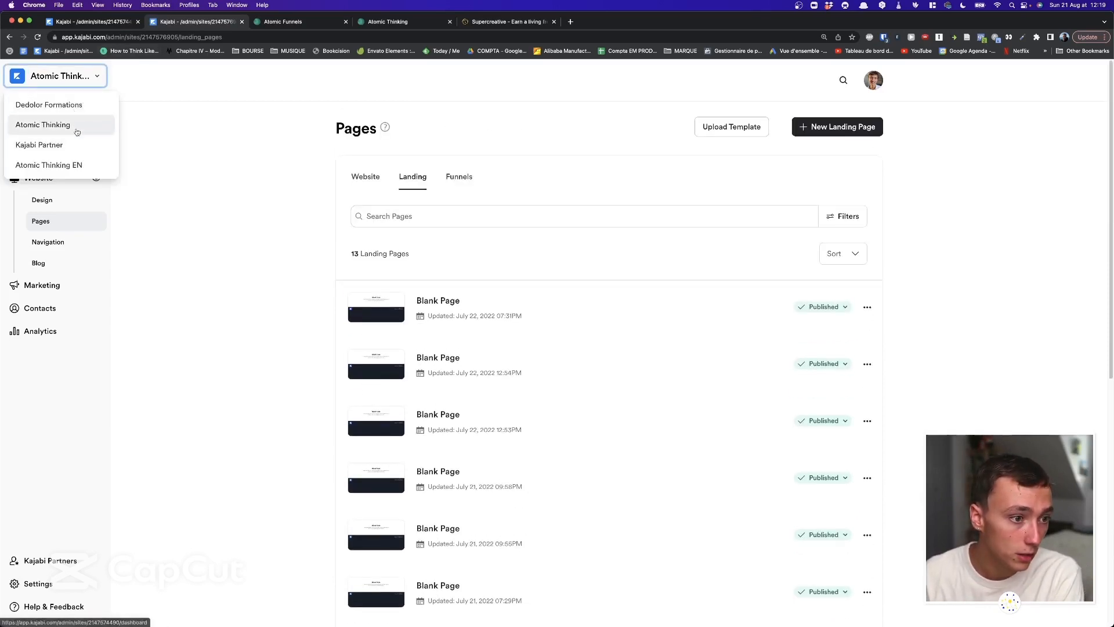
Open the Atomic Thinking site in a new tab and switch to its dashboard.
left_click(77, 132, "super")
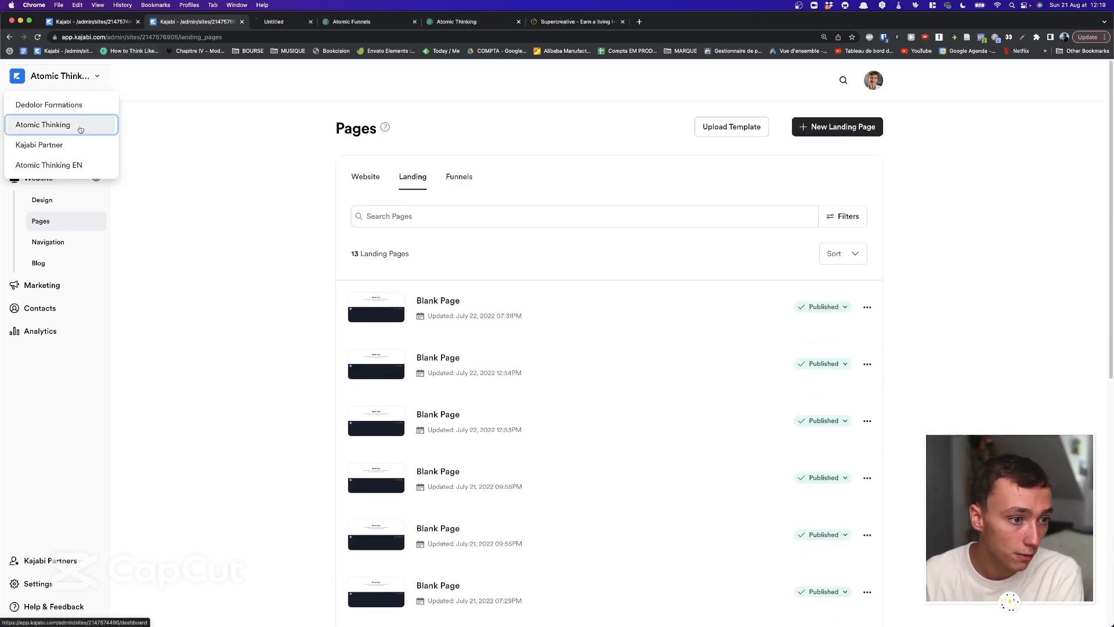
left_click(203, 115)
left_click(301, 21)
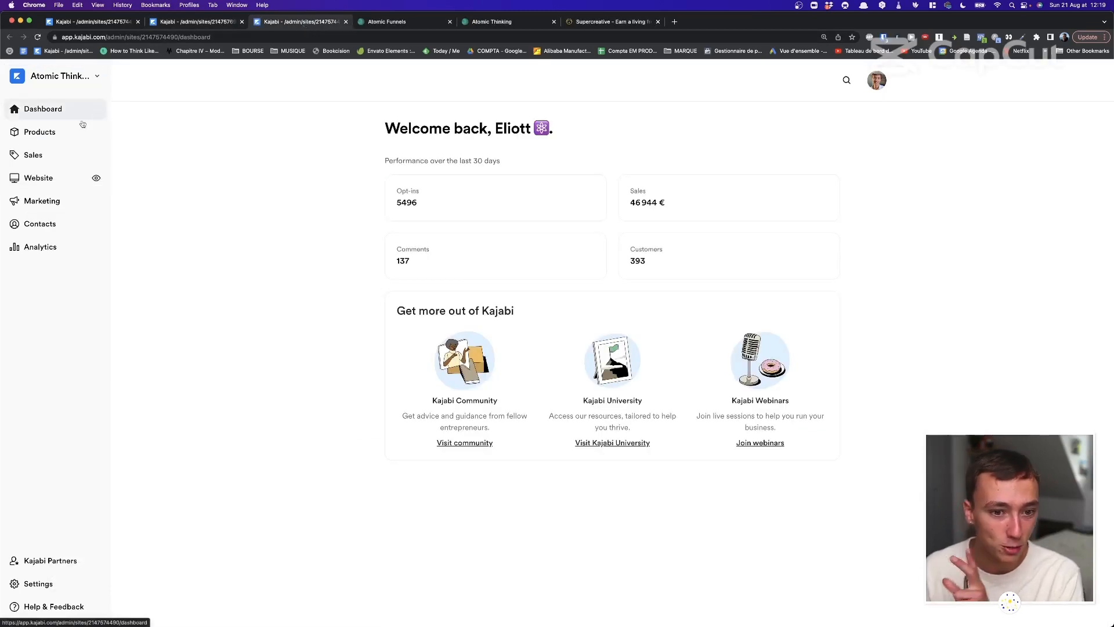
Go to Website > Pages > Landing and scroll through its 26 landing pages.
left_click(49, 181)
left_click(56, 226)
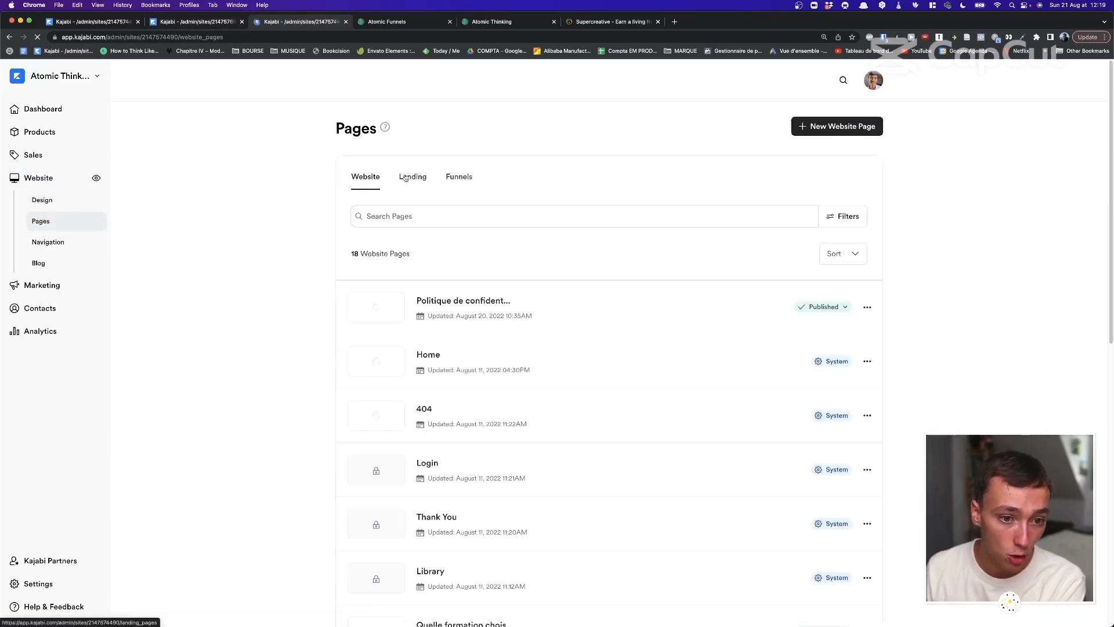
left_click(405, 177)
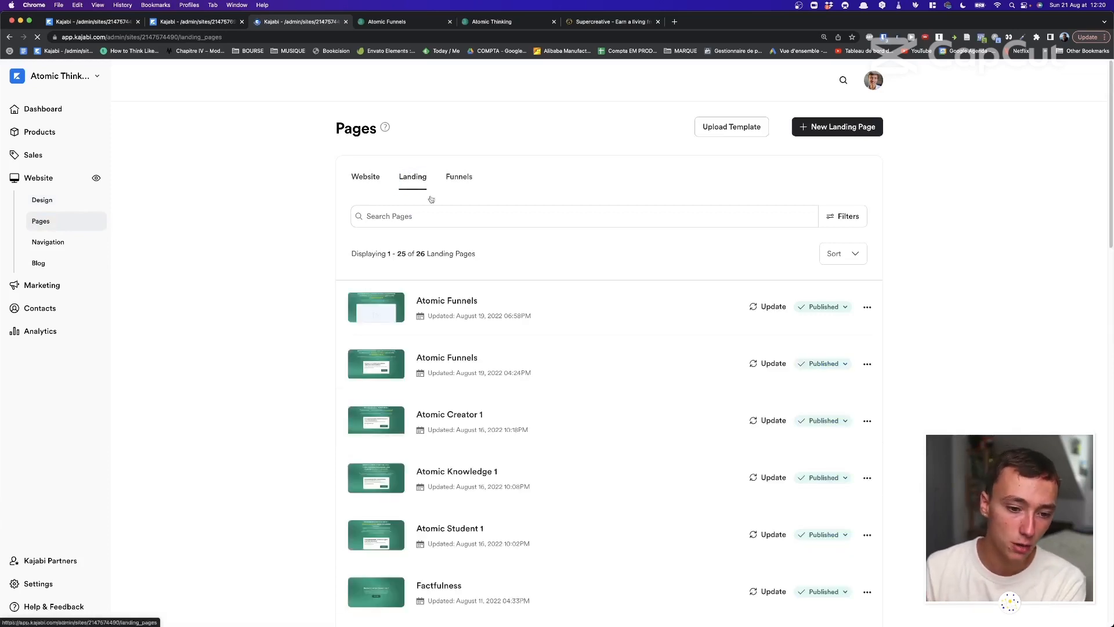
scroll(429, 214, "down", 5)
scroll(448, 251, "down", 3)
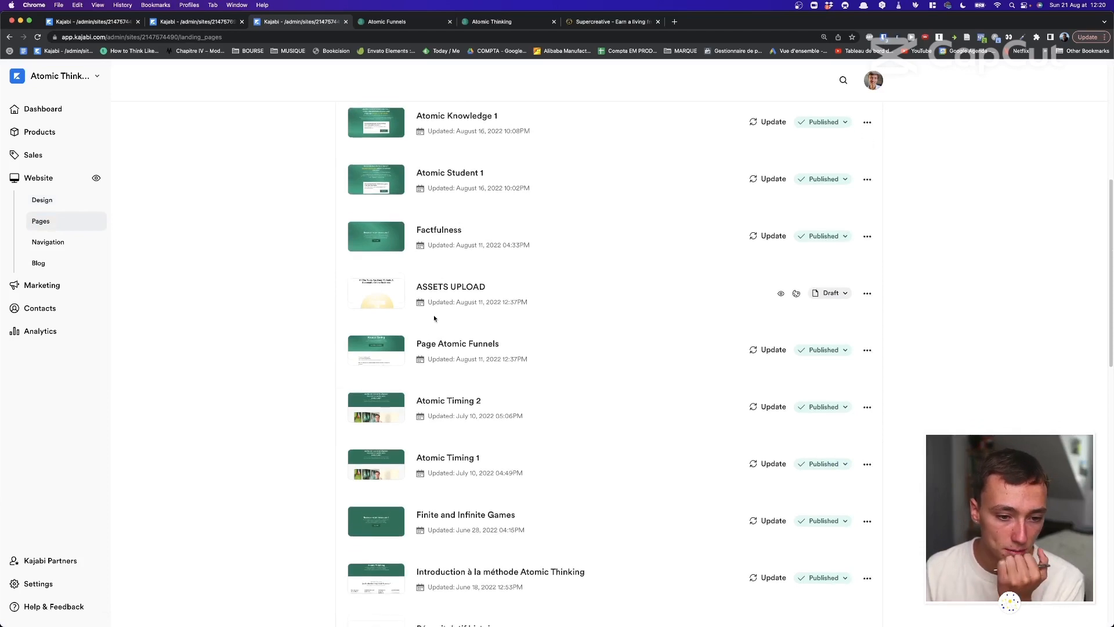
scroll(430, 348, "down", 1)
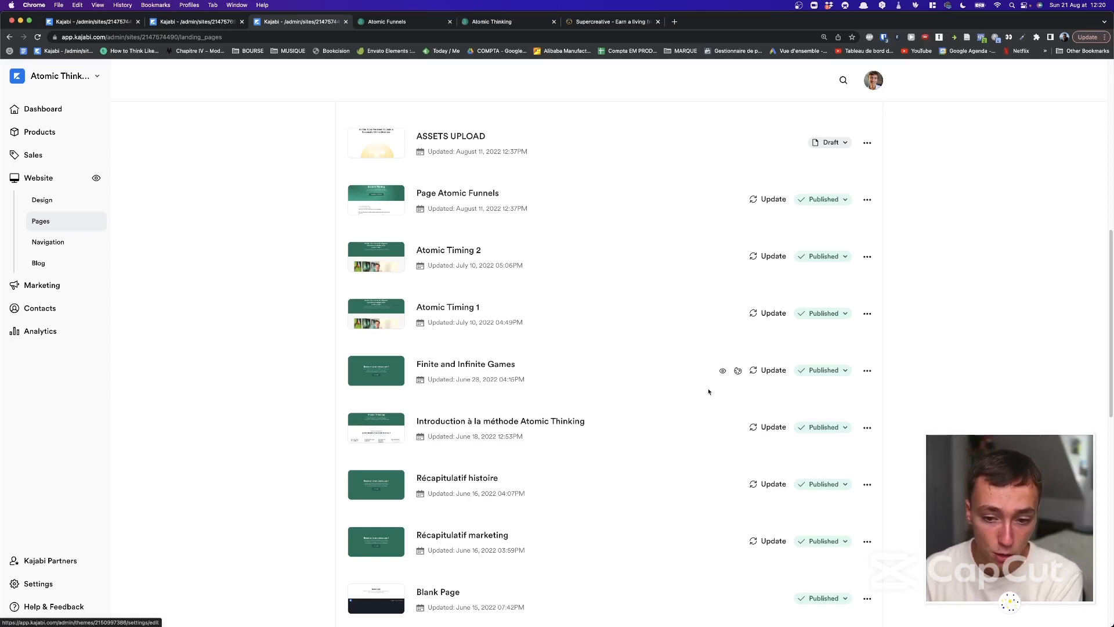
left_click(722, 372)
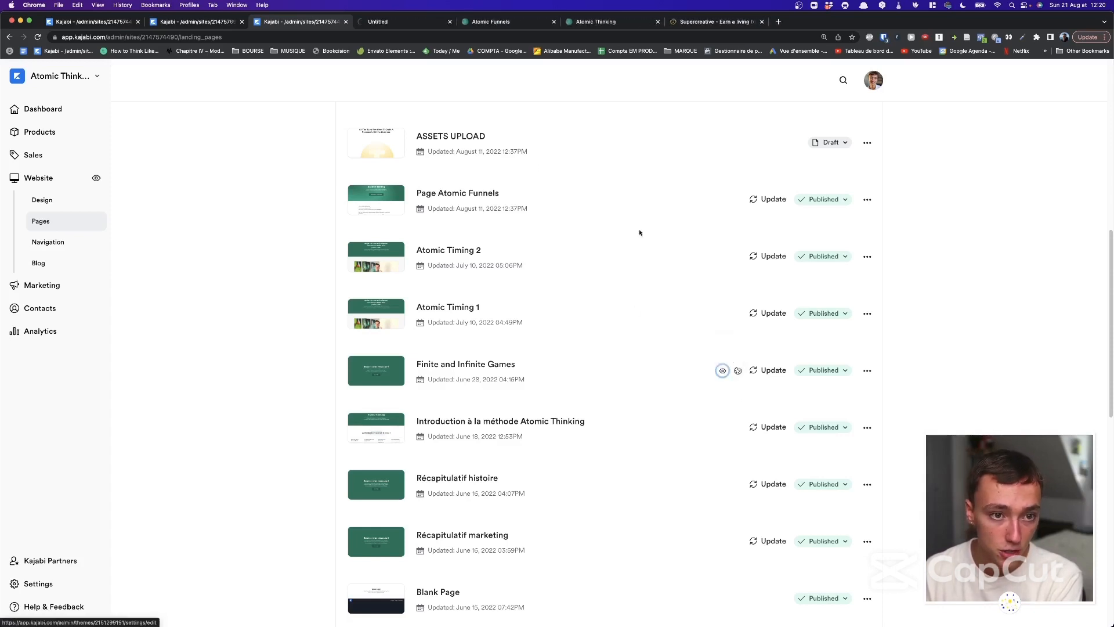
left_click(429, 21)
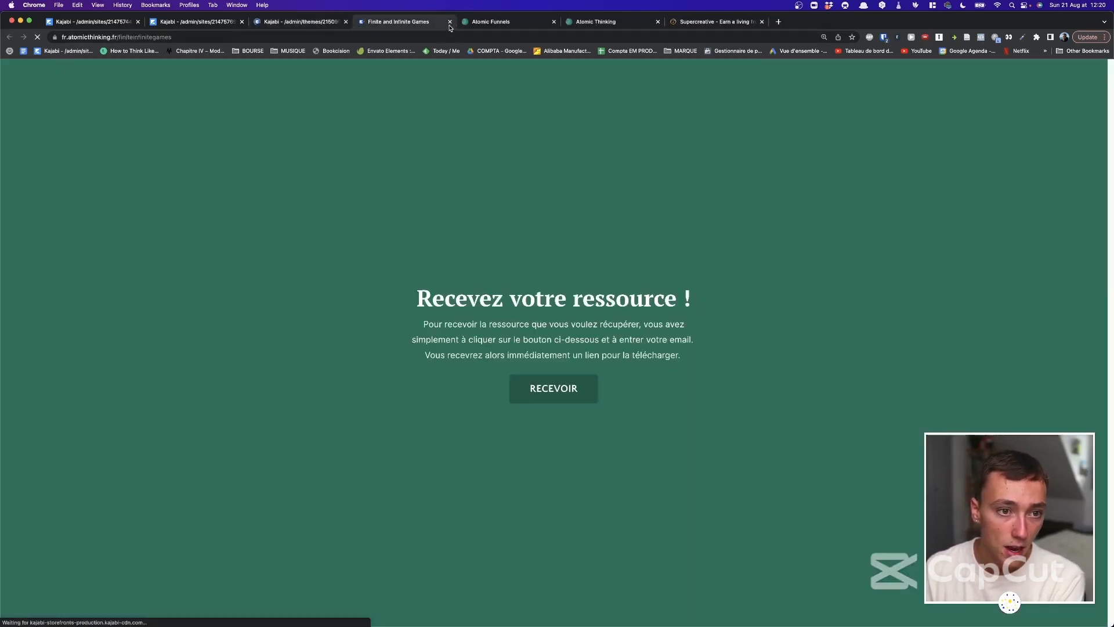
left_click(449, 22)
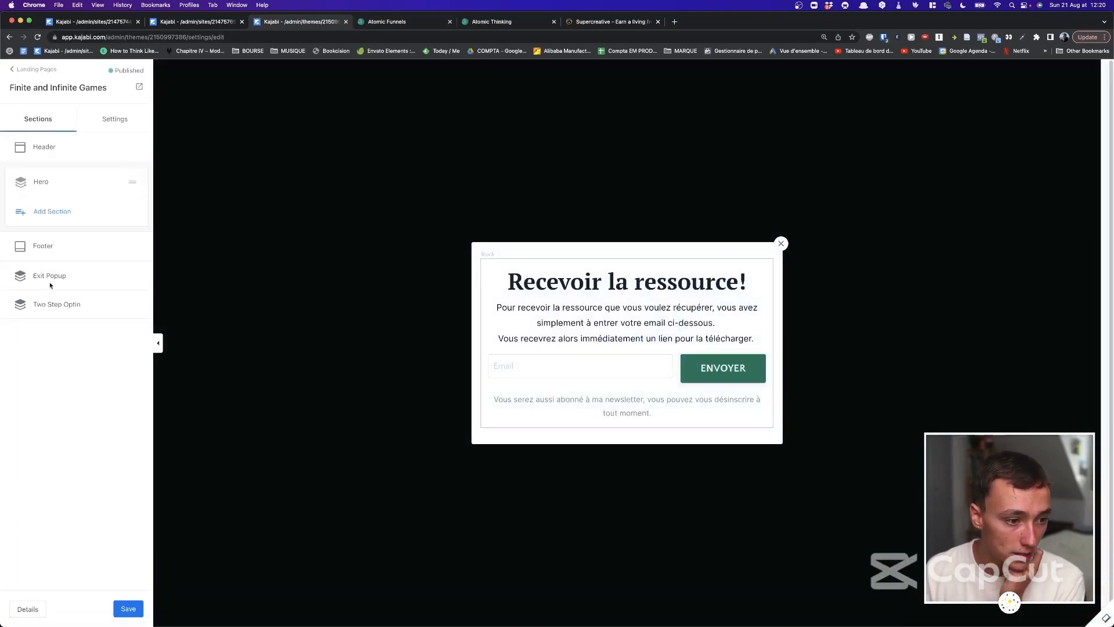
left_click(50, 304)
left_click(17, 132)
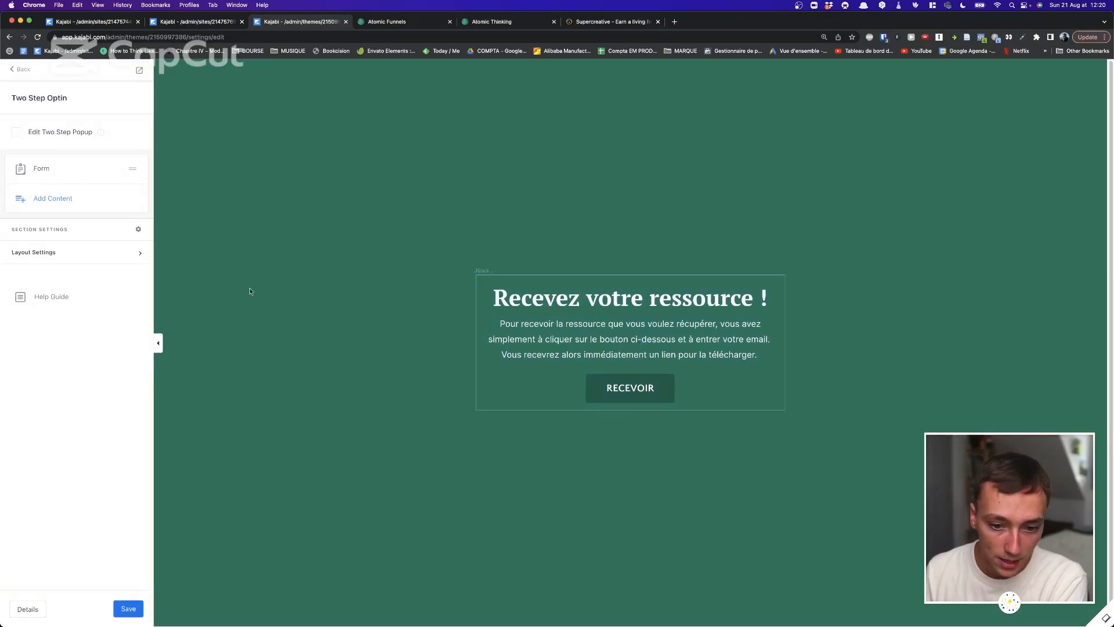
left_click(59, 134)
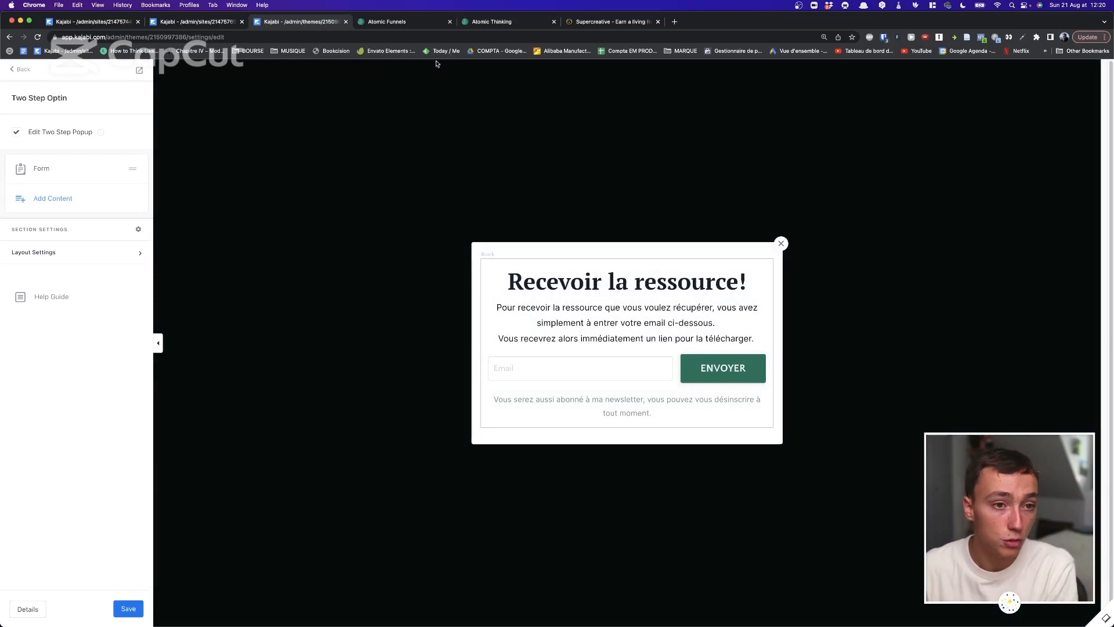
left_click(18, 73)
left_click(24, 71)
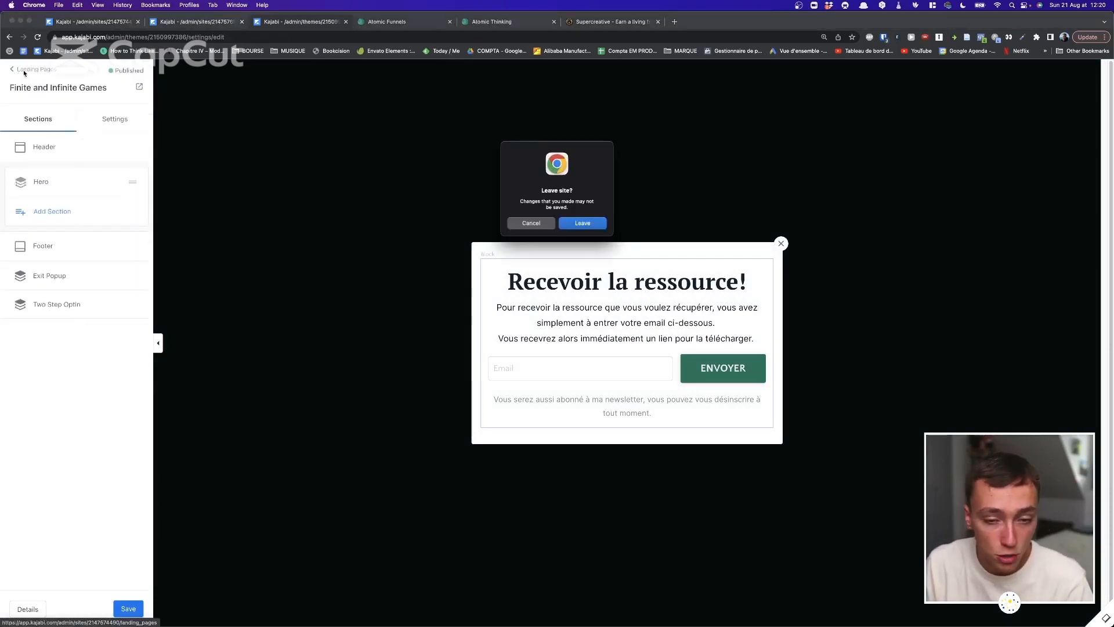
left_click(584, 224)
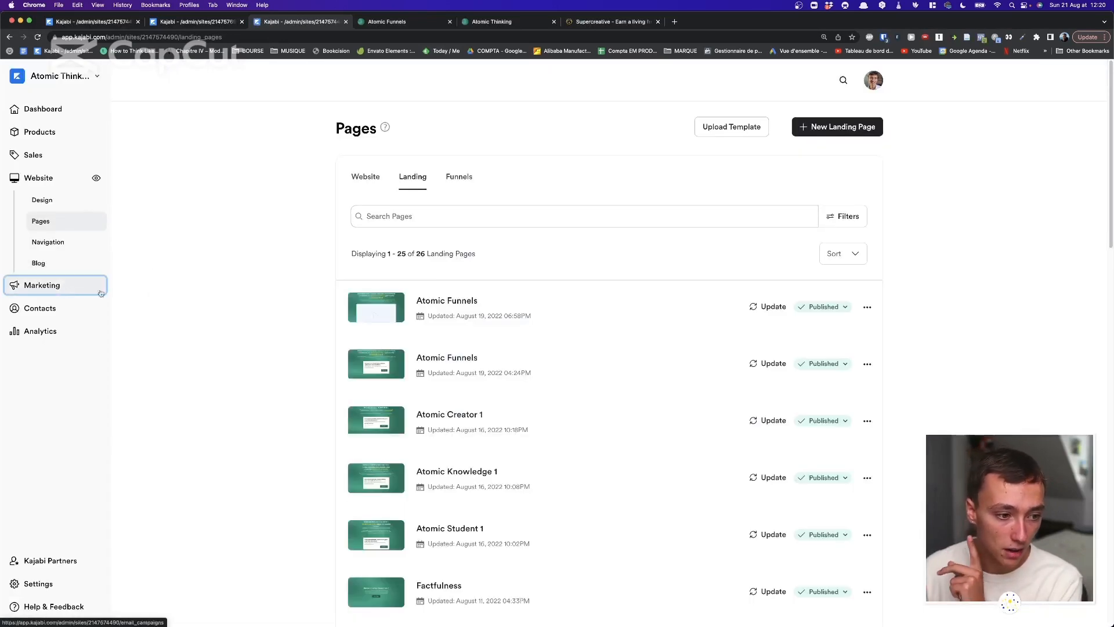
Open Atomic Thinking's Email Campaigns in a new tab, browse it, then return to the landing pages tab.
left_click(92, 293, "super")
left_click(374, 22)
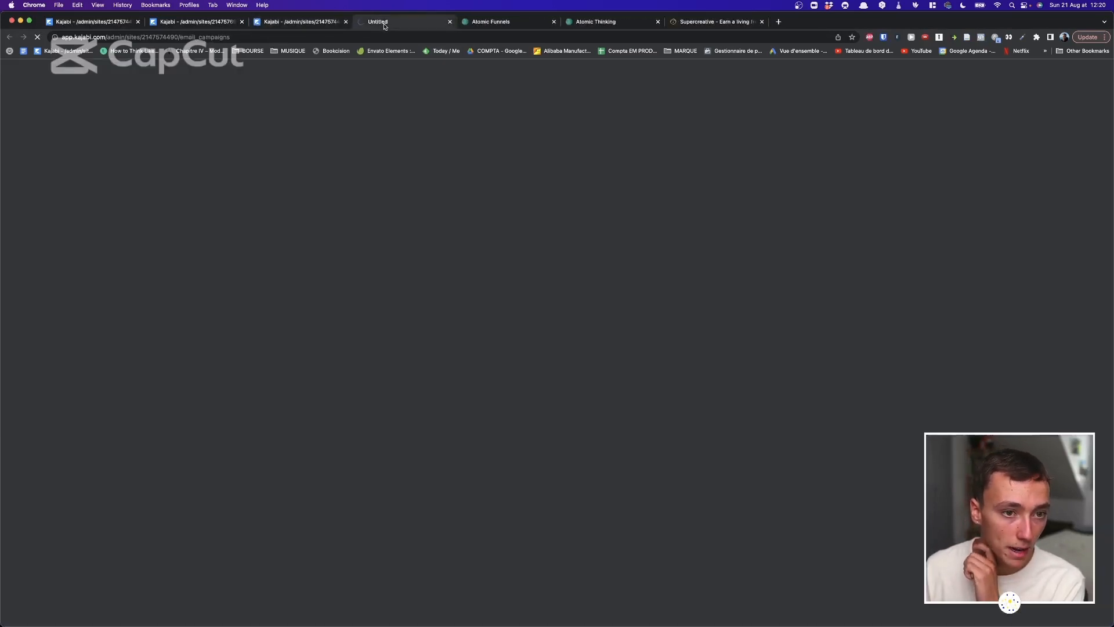
scroll(302, 174, "down", 15)
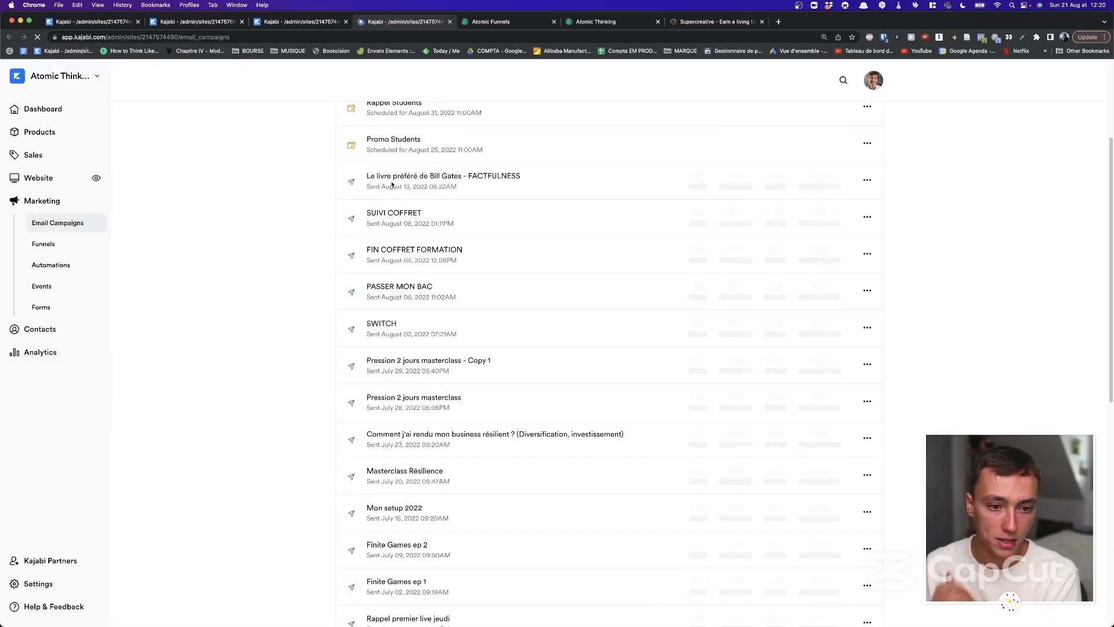
scroll(321, 197, "up", 15)
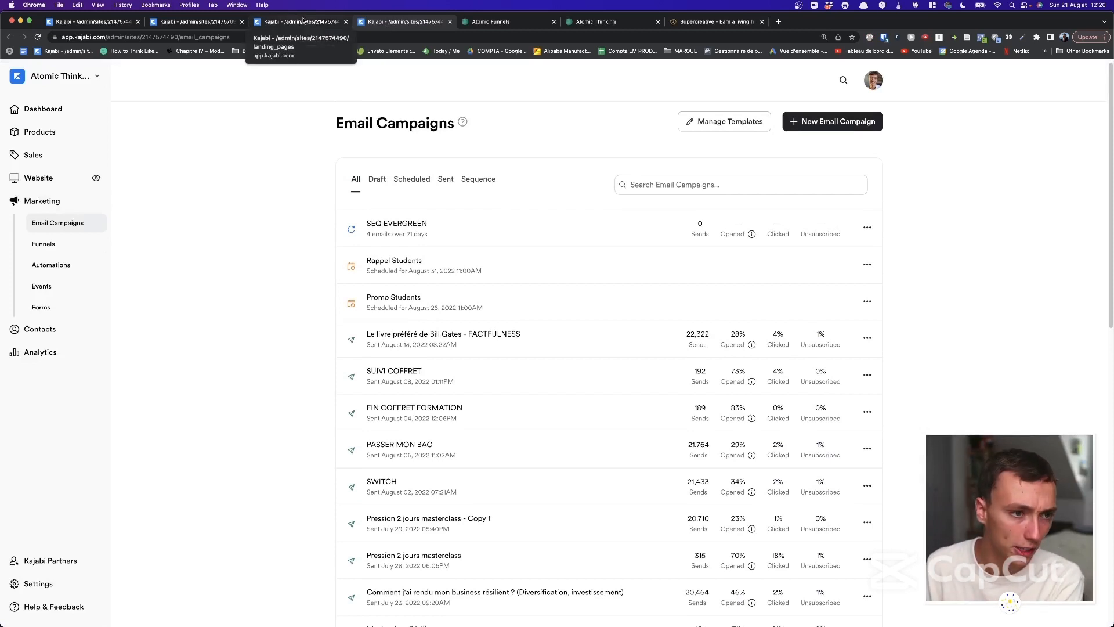
left_click(302, 21)
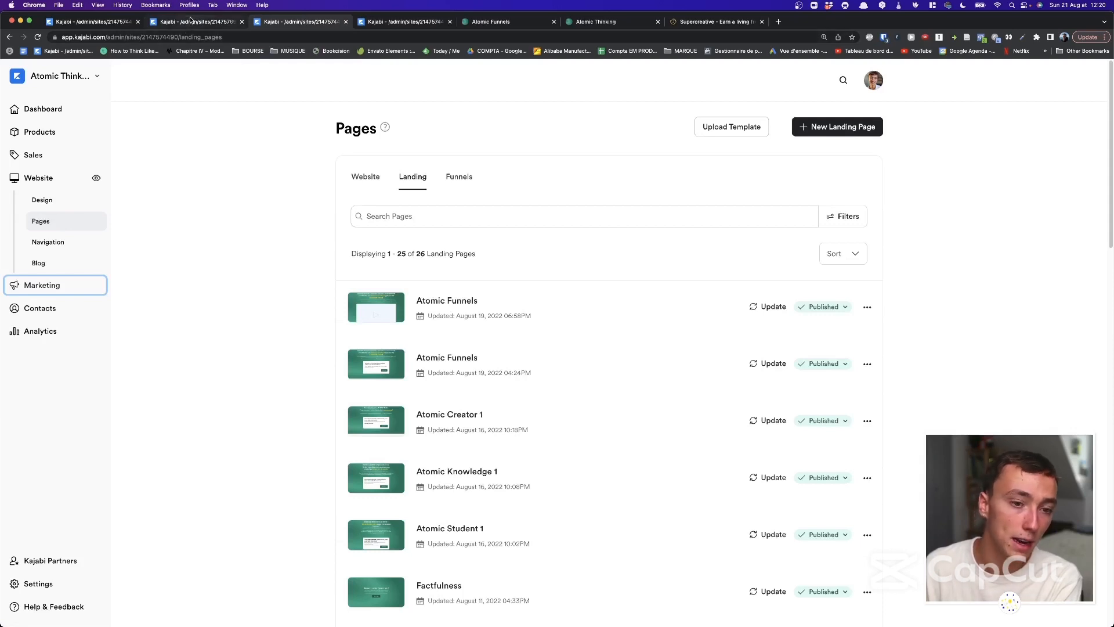
Flip between the email campaigns tab and the landing pages tab.
left_click_drag(313, 156, 313, 125)
left_click(282, 147)
left_click(316, 142)
left_click(394, 23)
left_click(314, 23)
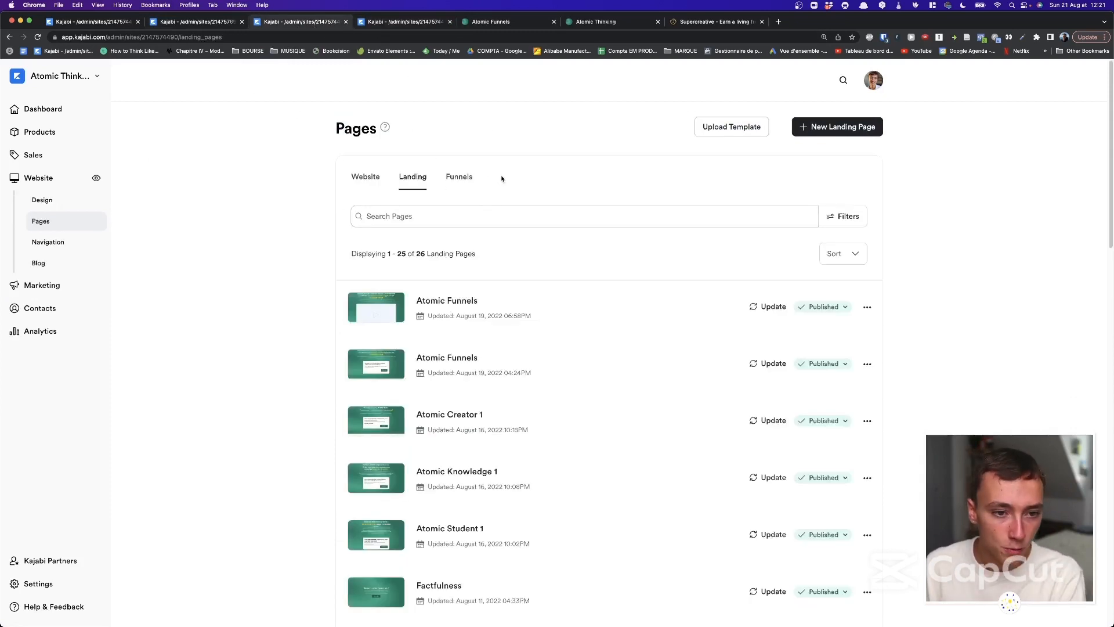
View the five funnels, then Website > Navigation menus, then the Marketing email campaigns.
left_click(459, 176)
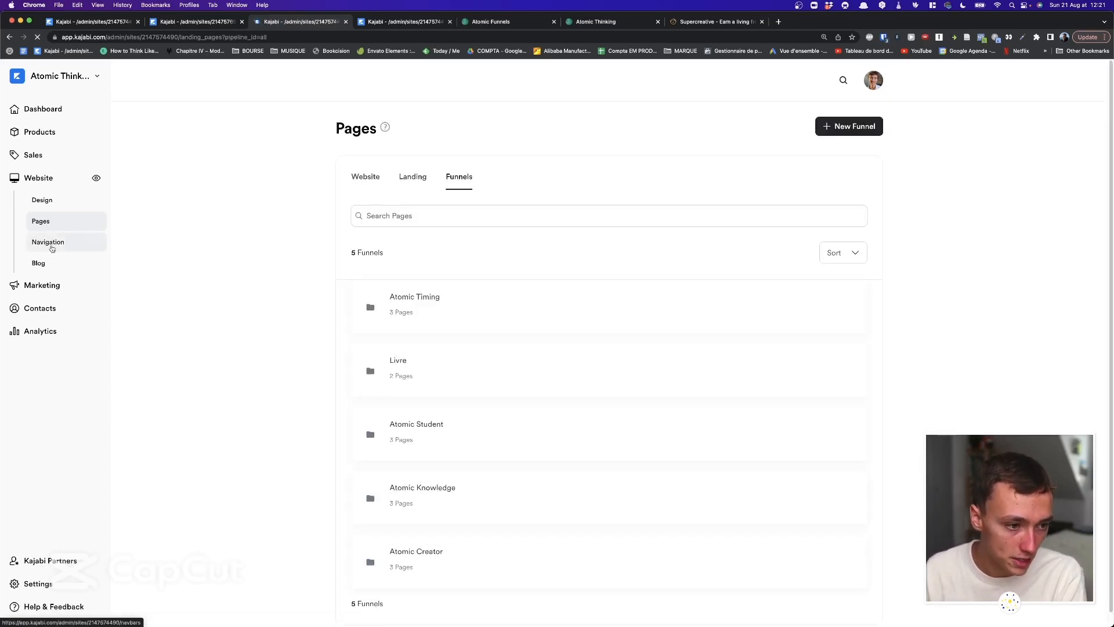
left_click(83, 250)
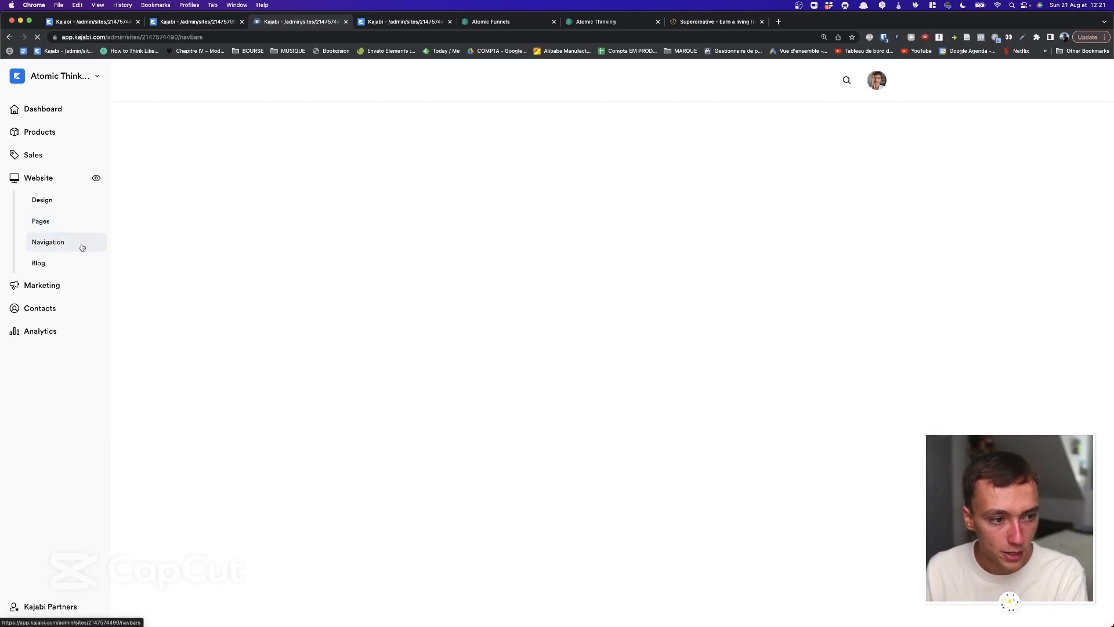
left_click(63, 285)
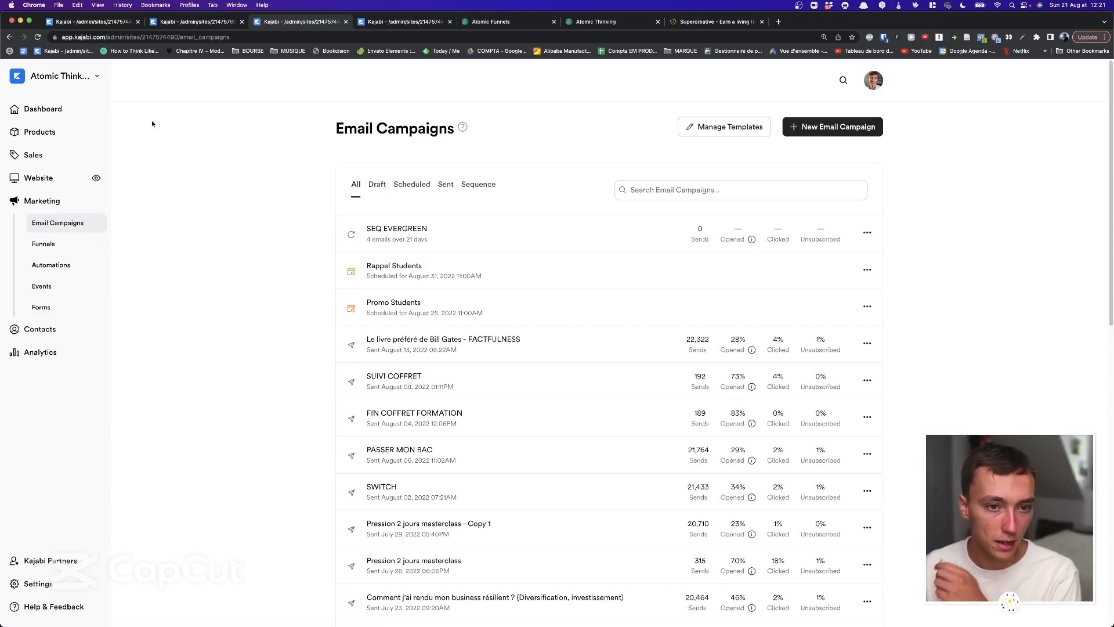
Switch to the other Kajabi site's admin and browse its Email Campaigns list.
left_click(57, 79)
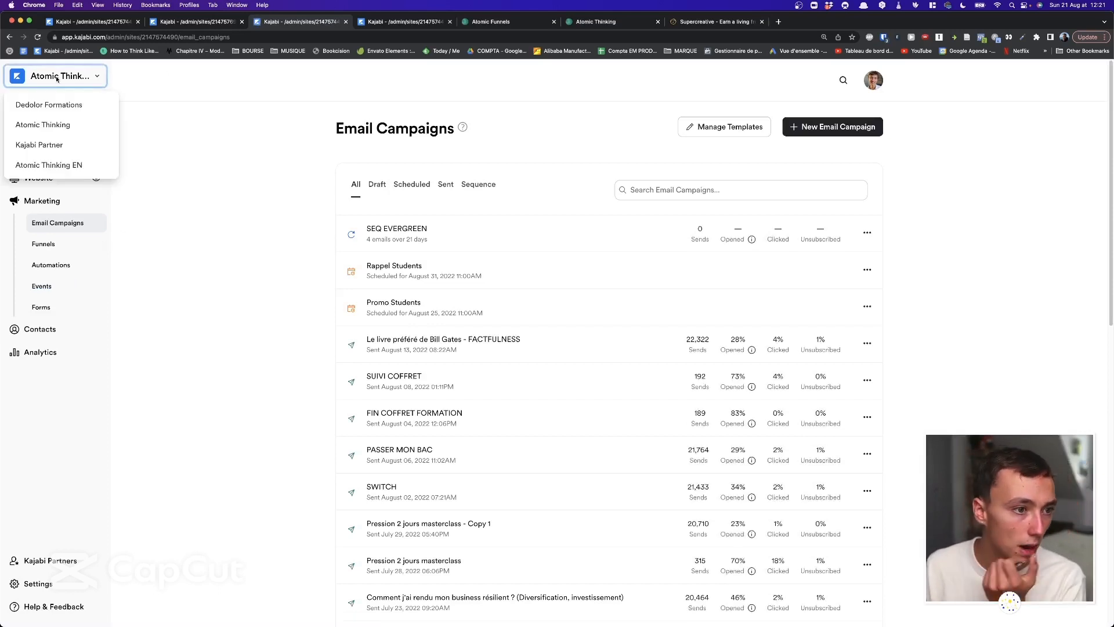
left_click(199, 22)
left_click(299, 23)
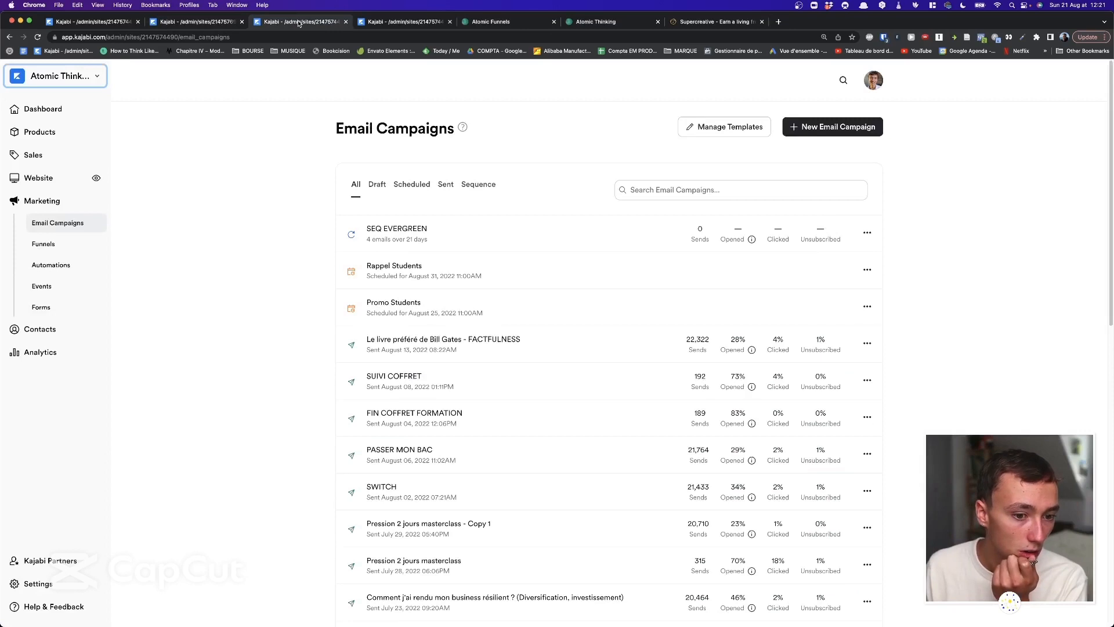
left_click(199, 22)
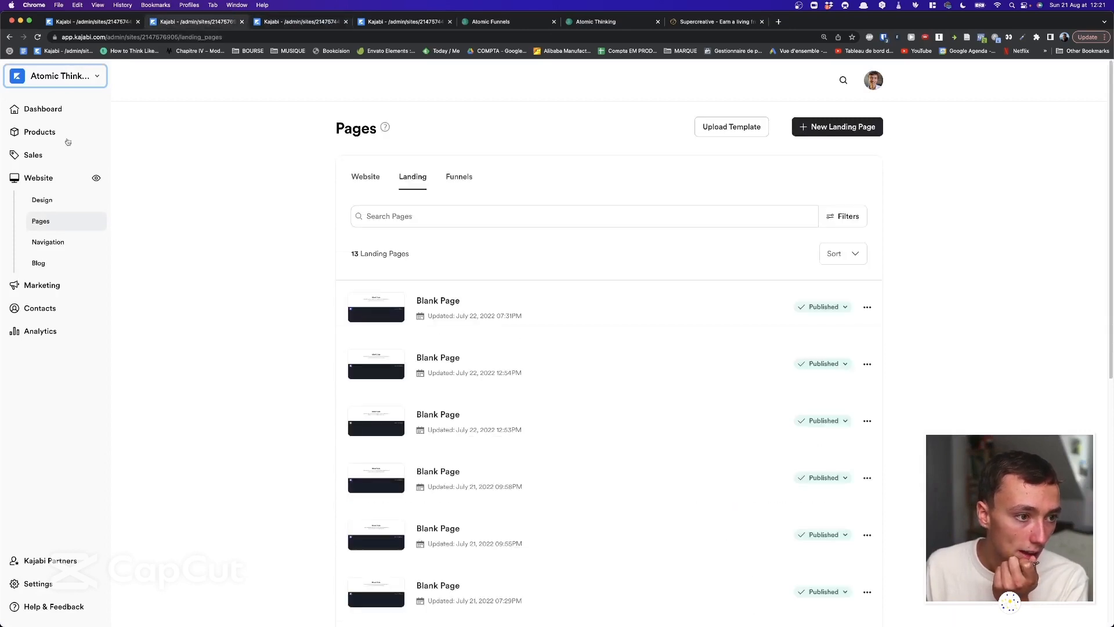
left_click(45, 287)
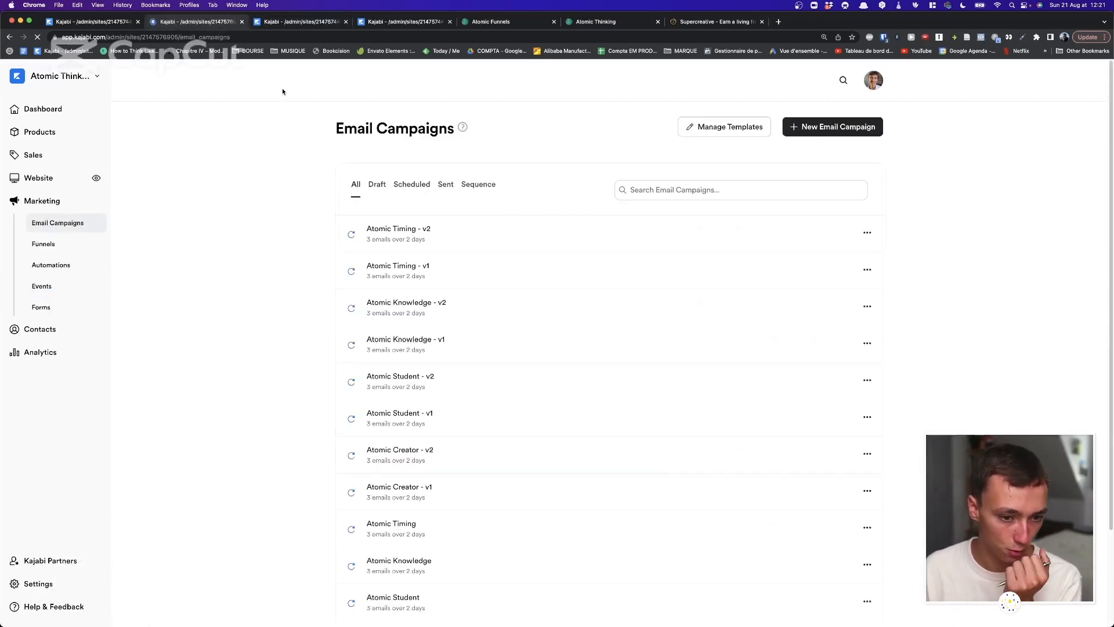
scroll(275, 171, "down", 2)
scroll(275, 171, "down", 2)
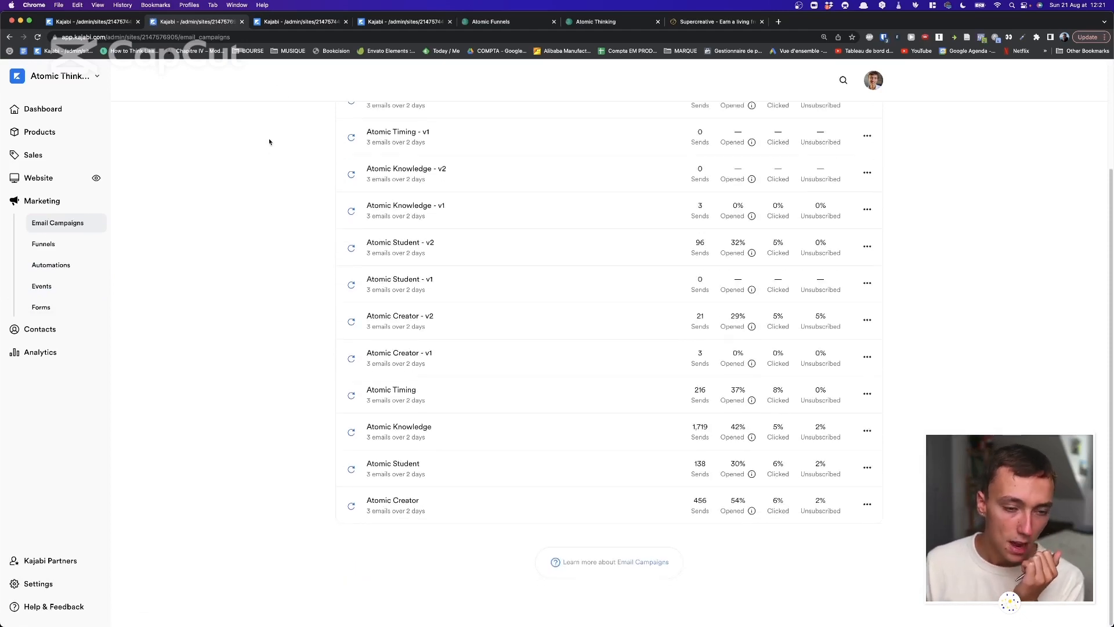
scroll(847, 129, "up", 3)
Preview the sequence option in New Email Campaign, cancel it, and open Atomic Timing - v1.
left_click(852, 127)
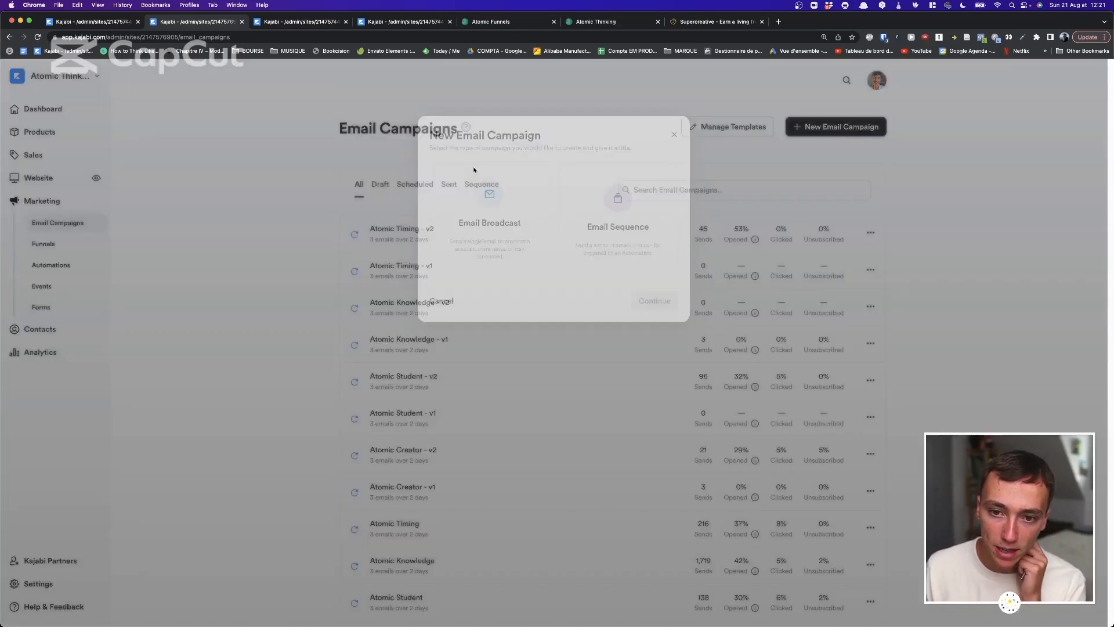
left_click(620, 214)
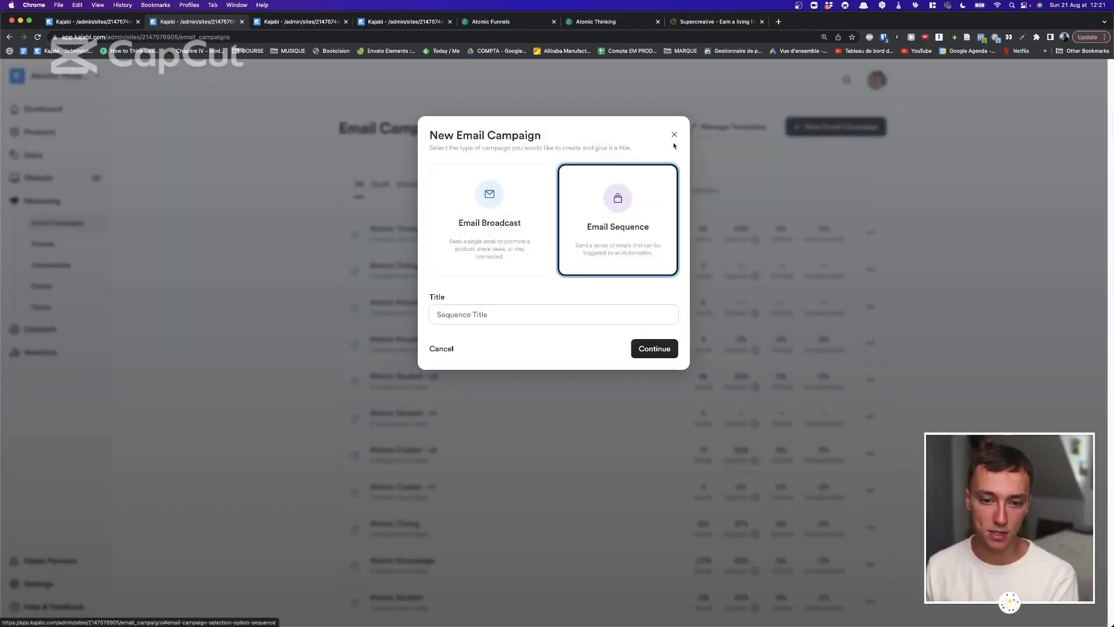
left_click(674, 135)
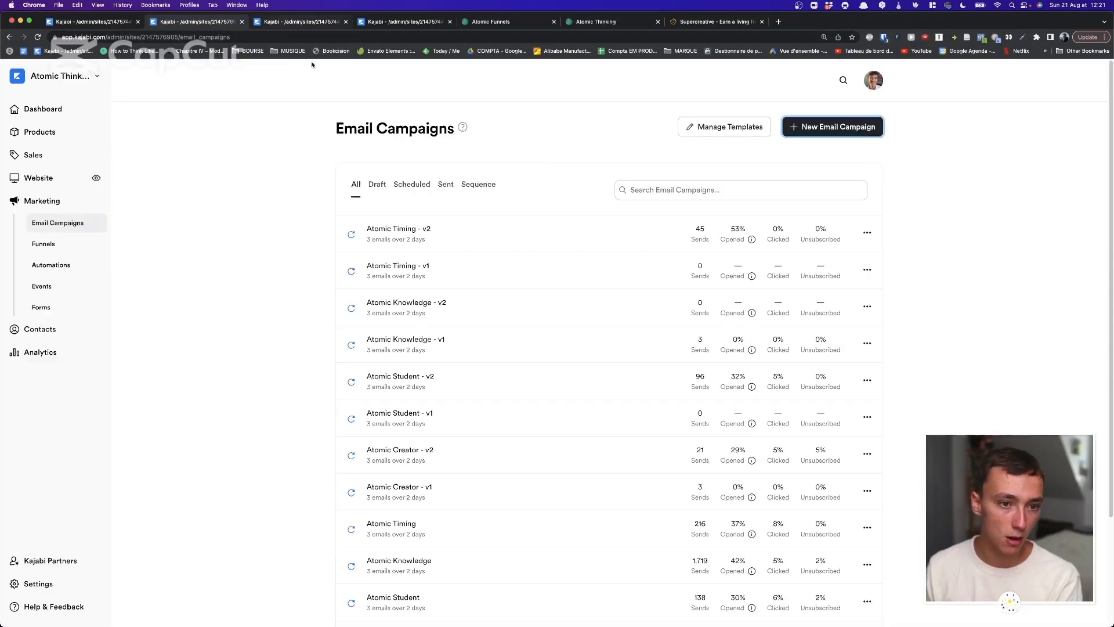
left_click(402, 268)
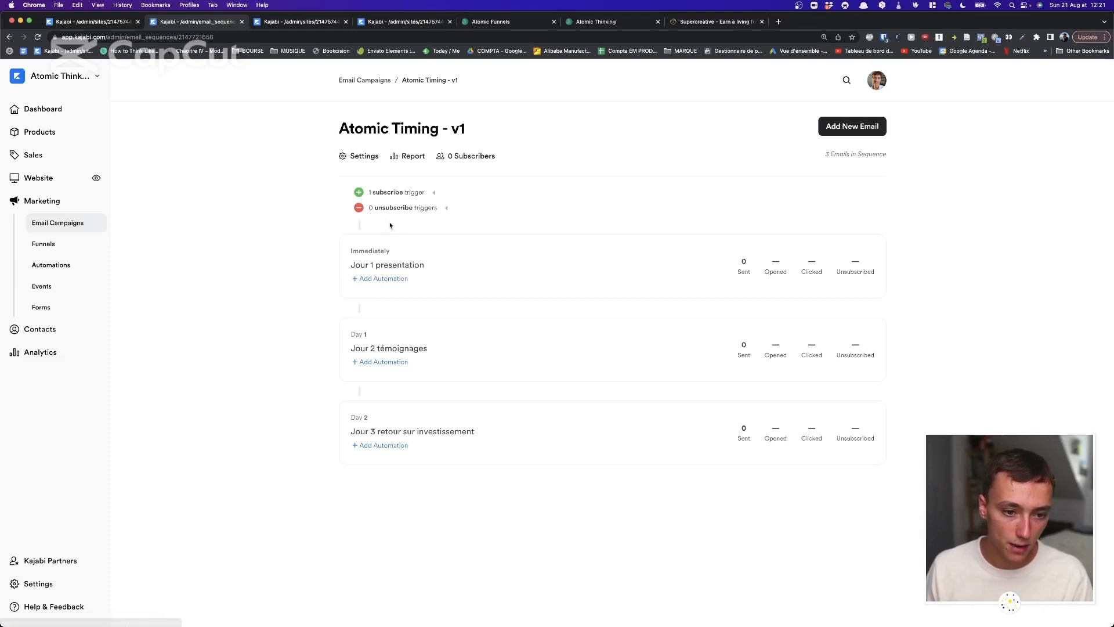
left_click(385, 266)
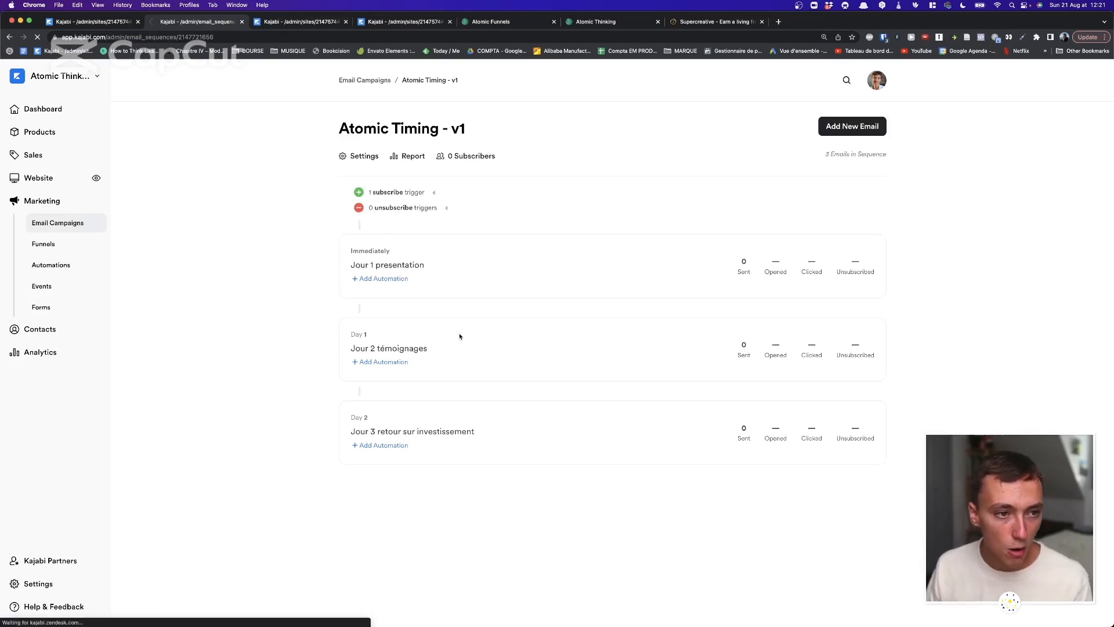
scroll(479, 398, "down", 5)
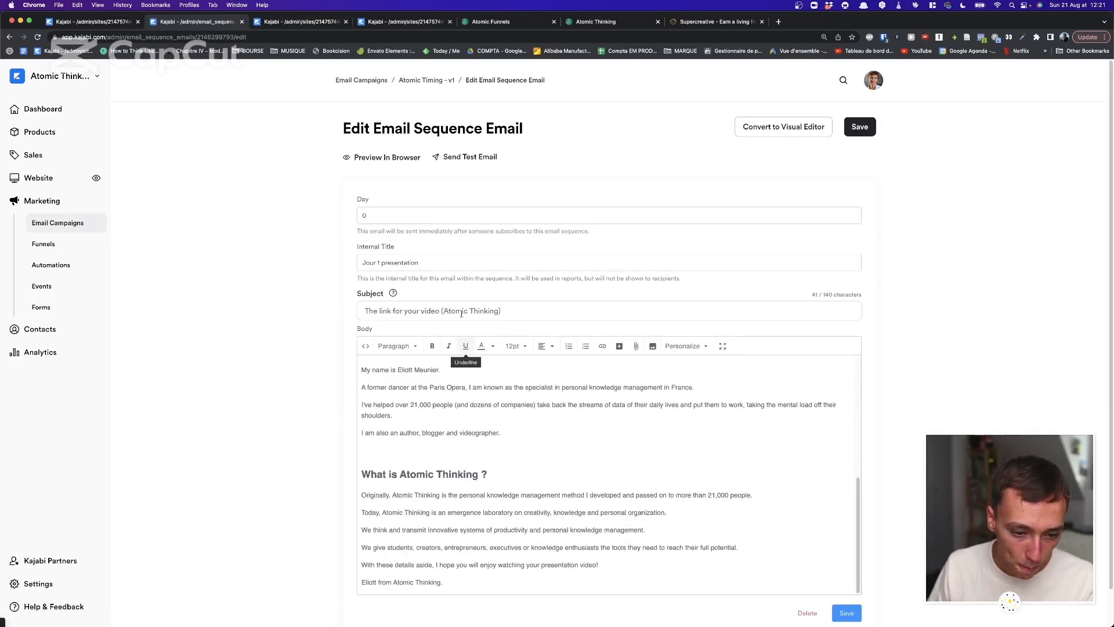
left_click(407, 86)
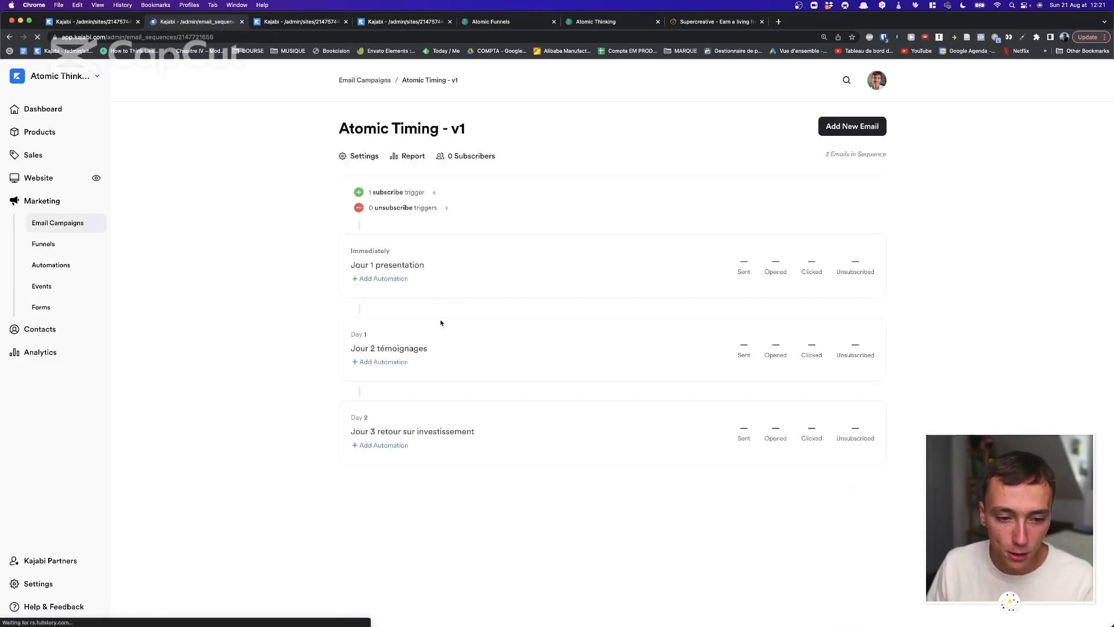
left_click(422, 429)
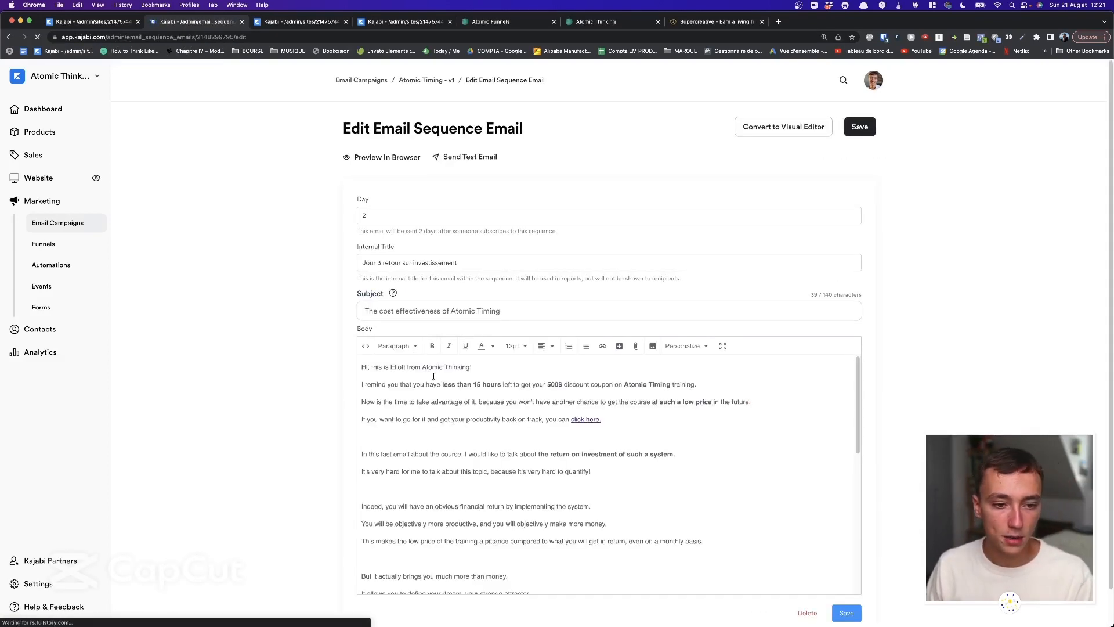
scroll(484, 378, "down", 8)
scroll(484, 378, "down", 3)
scroll(484, 378, "up", 10)
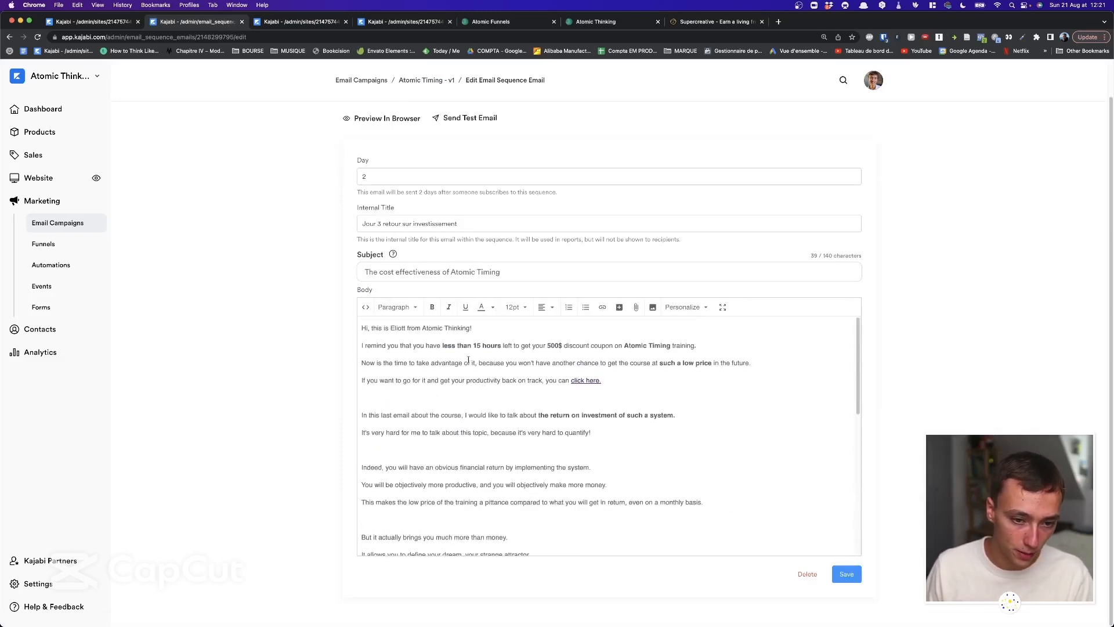
left_click(415, 80)
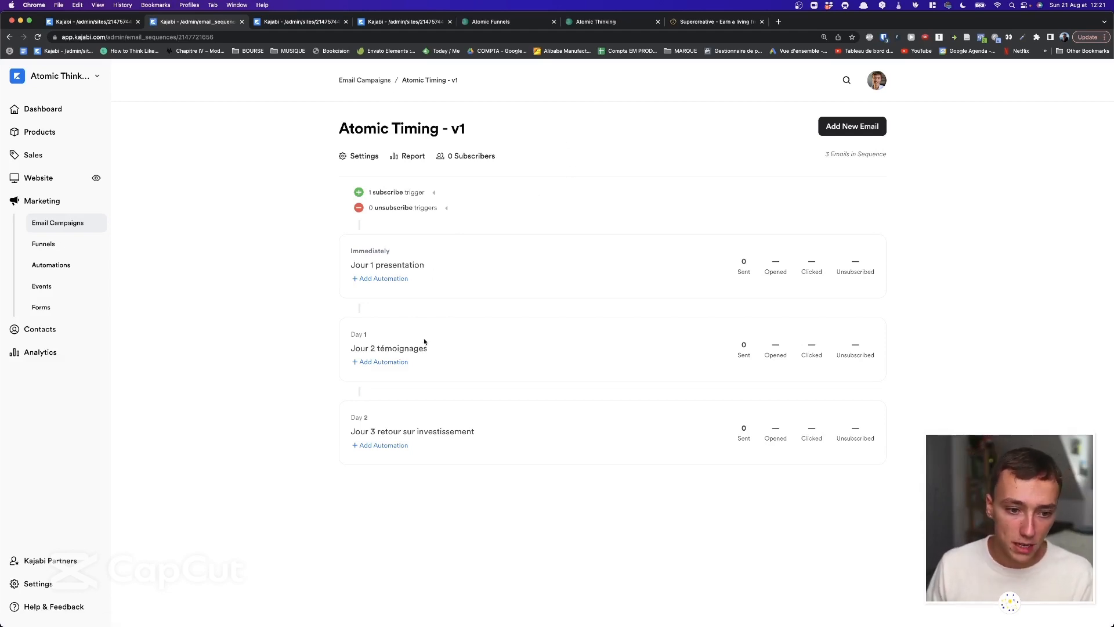
left_click(400, 348)
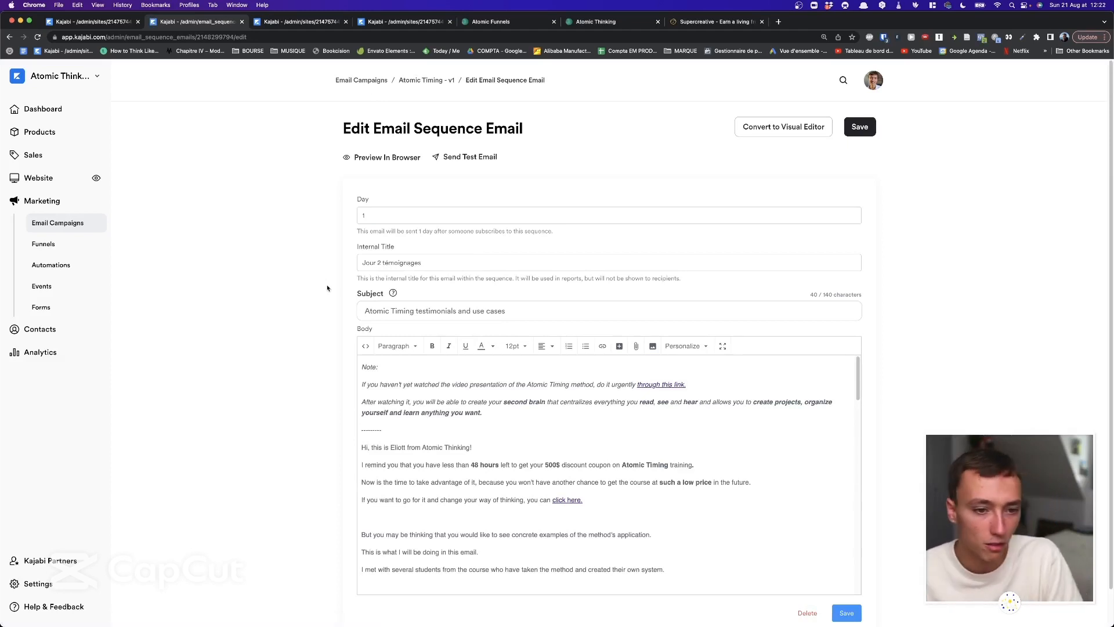
left_click_drag(358, 198, 383, 212)
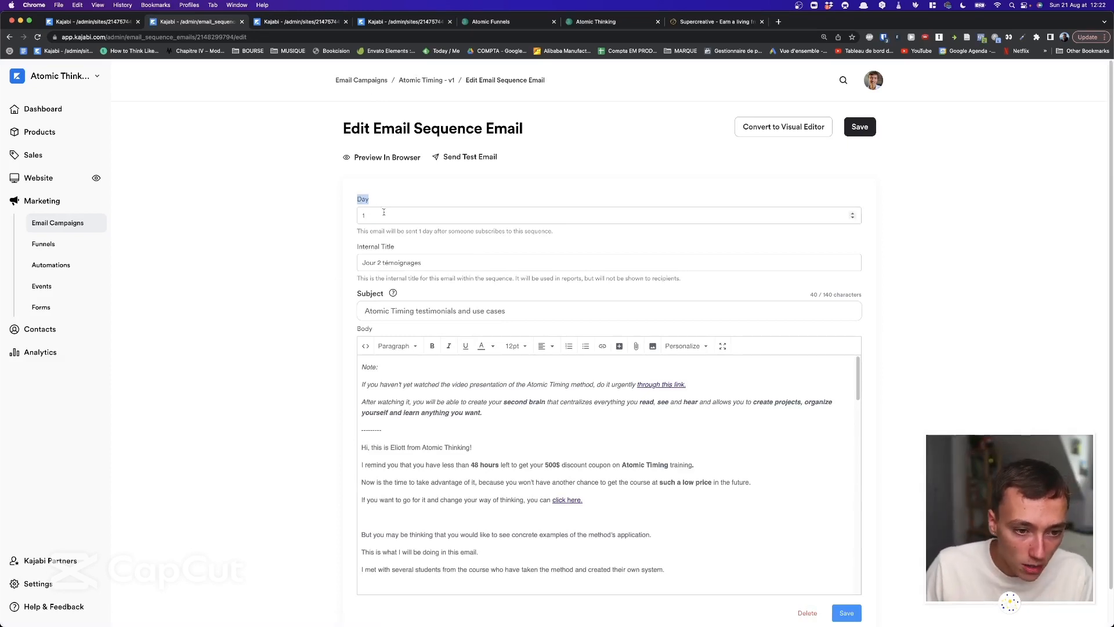
left_click(400, 232)
triple_click(409, 234)
left_click(417, 238)
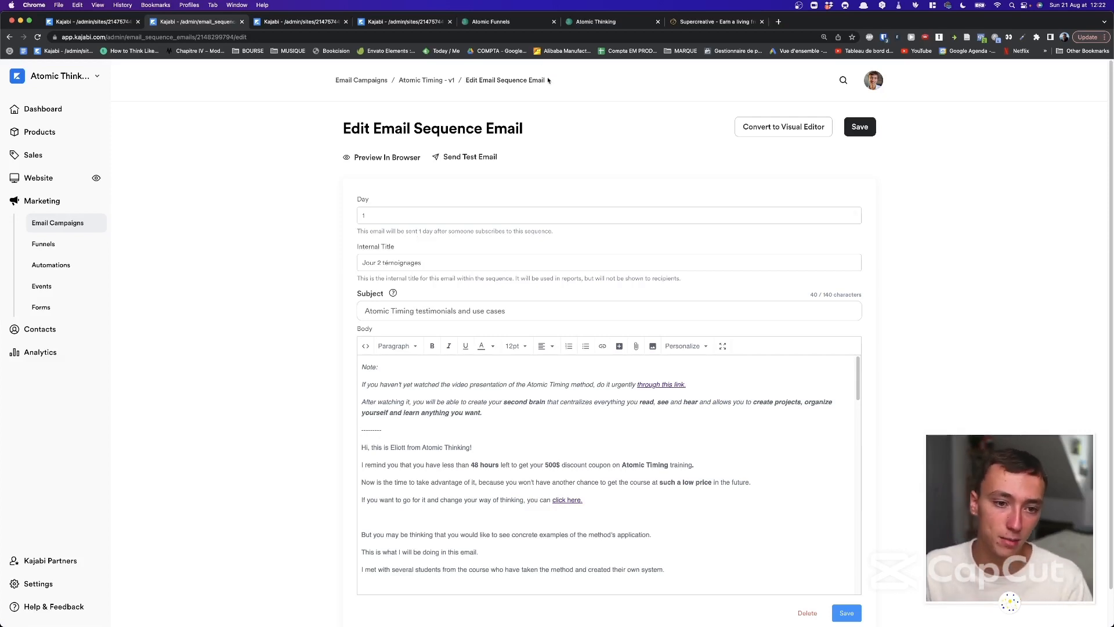
left_click(428, 82)
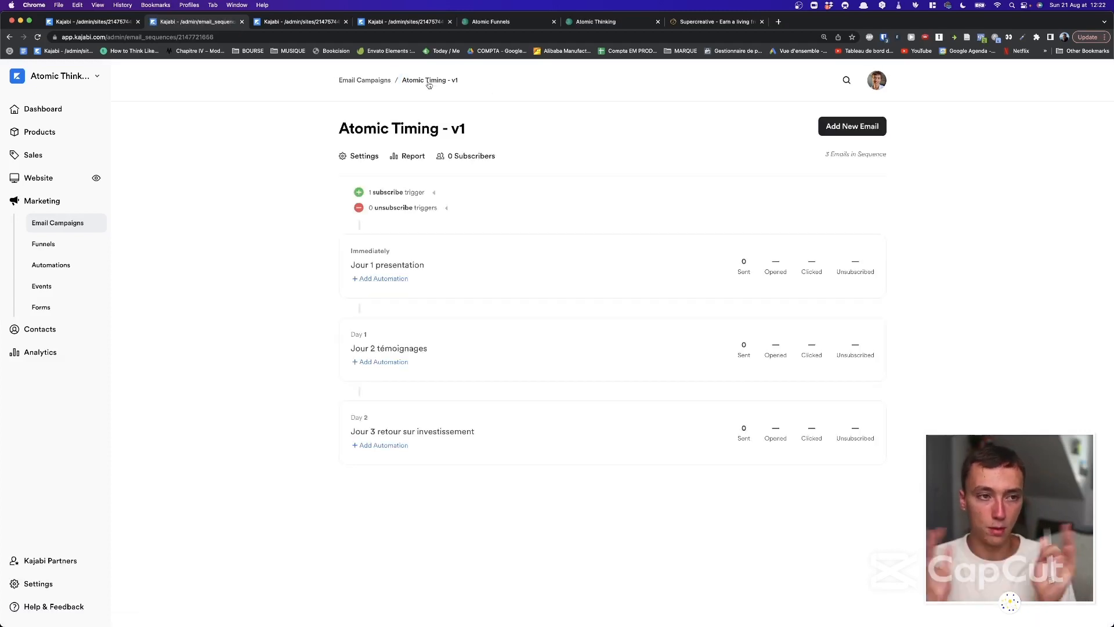
Return to the full campaigns list and highlight the scheduled Rappel Students and Promo Students campaigns.
left_click(362, 81)
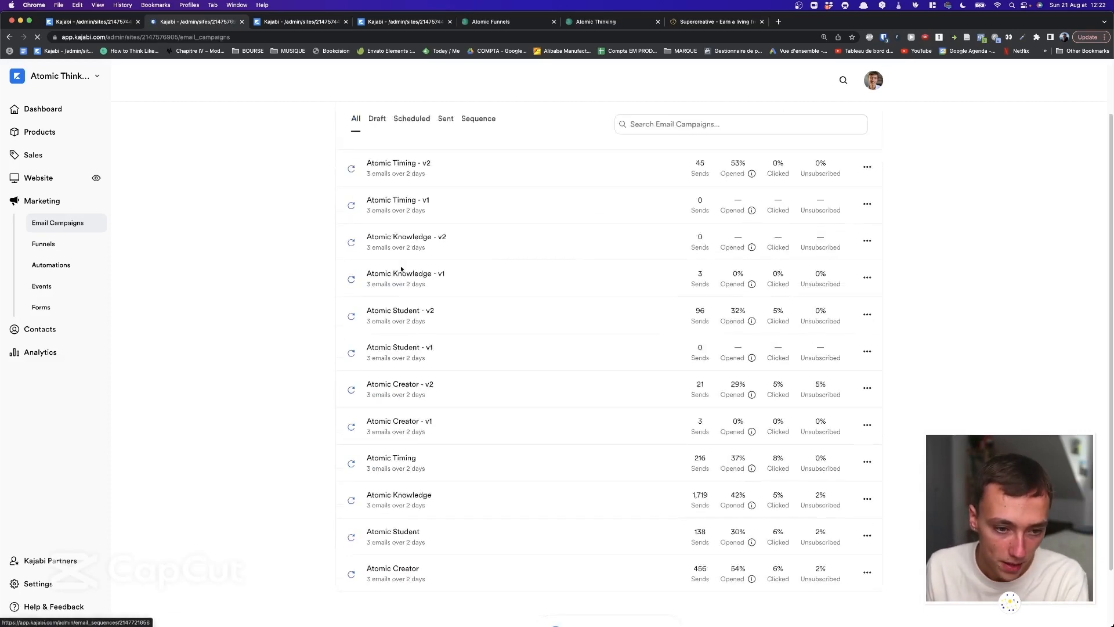
left_click(312, 24)
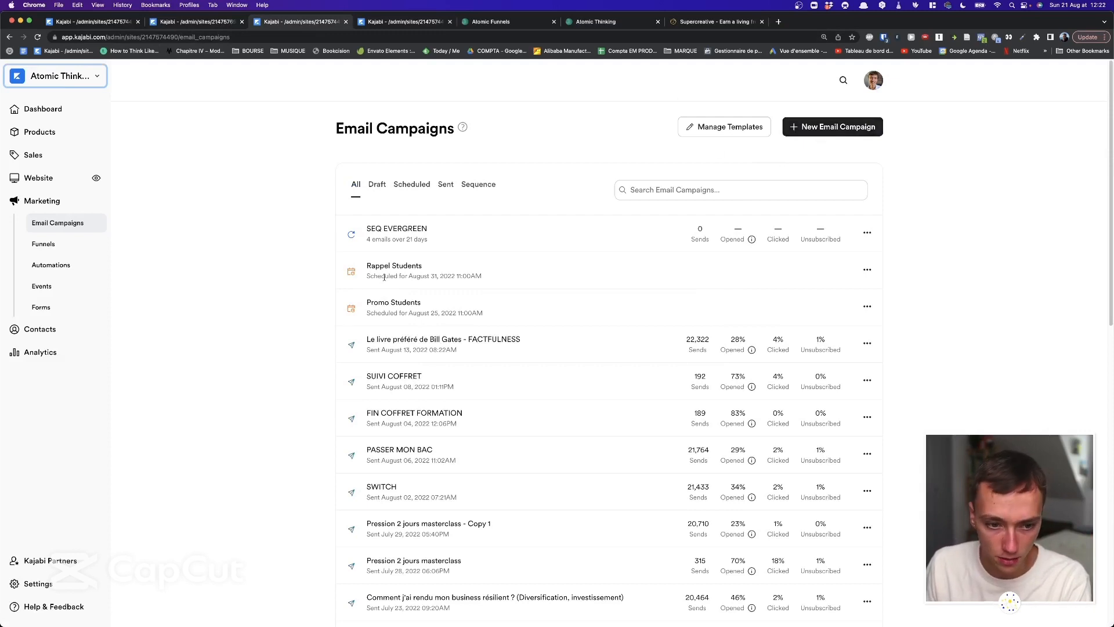
left_click_drag(343, 268, 527, 316)
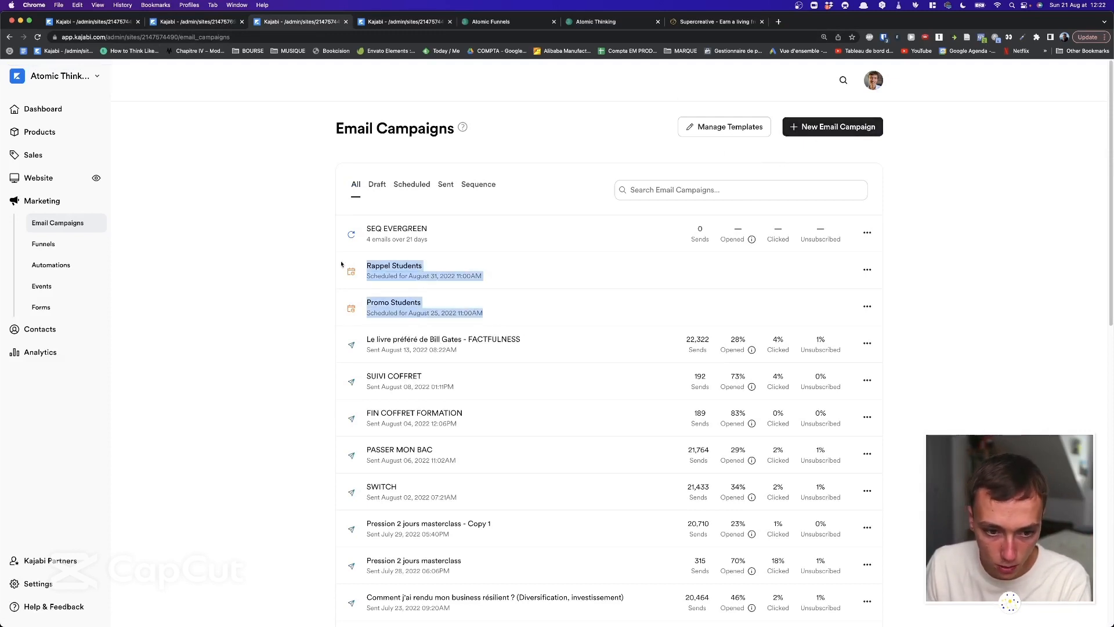
left_click(292, 259)
left_click_drag(292, 259, 526, 290)
left_click(545, 303)
scroll(555, 312, "down", 4)
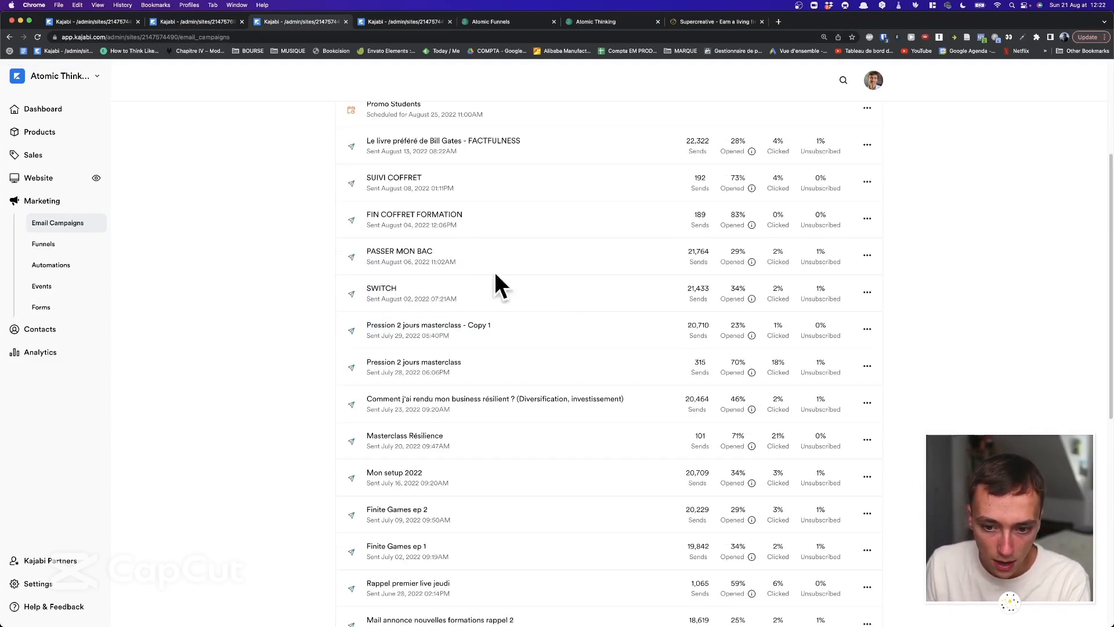
scroll(598, 328, "up", 4)
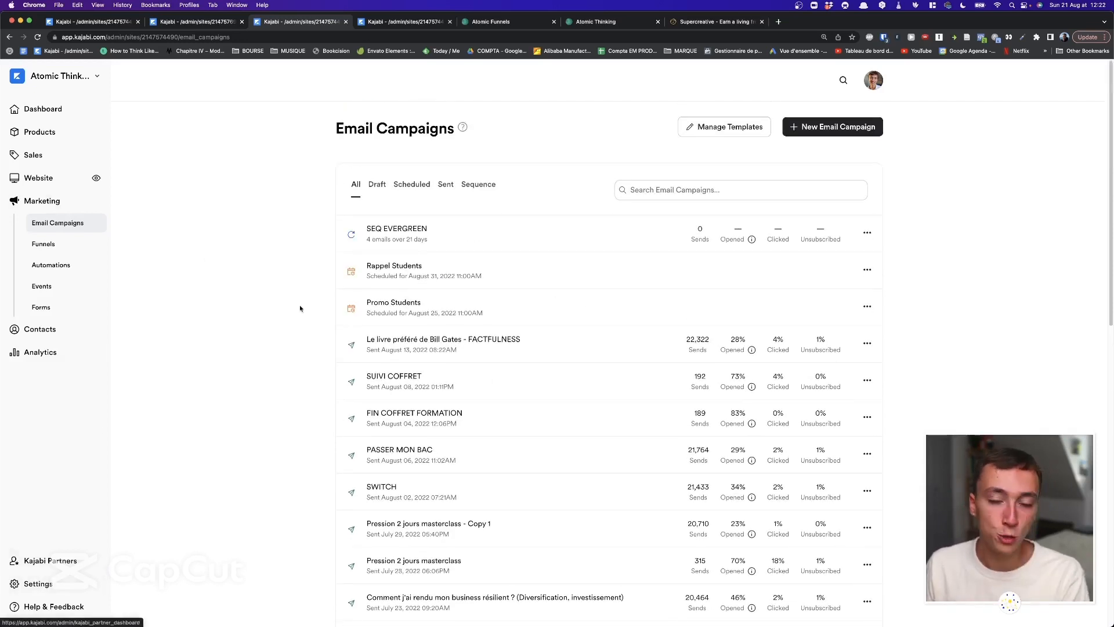
Compare the Atomic sequences site's campaign heading and filters, then return to the other site's campaigns.
left_click(197, 22)
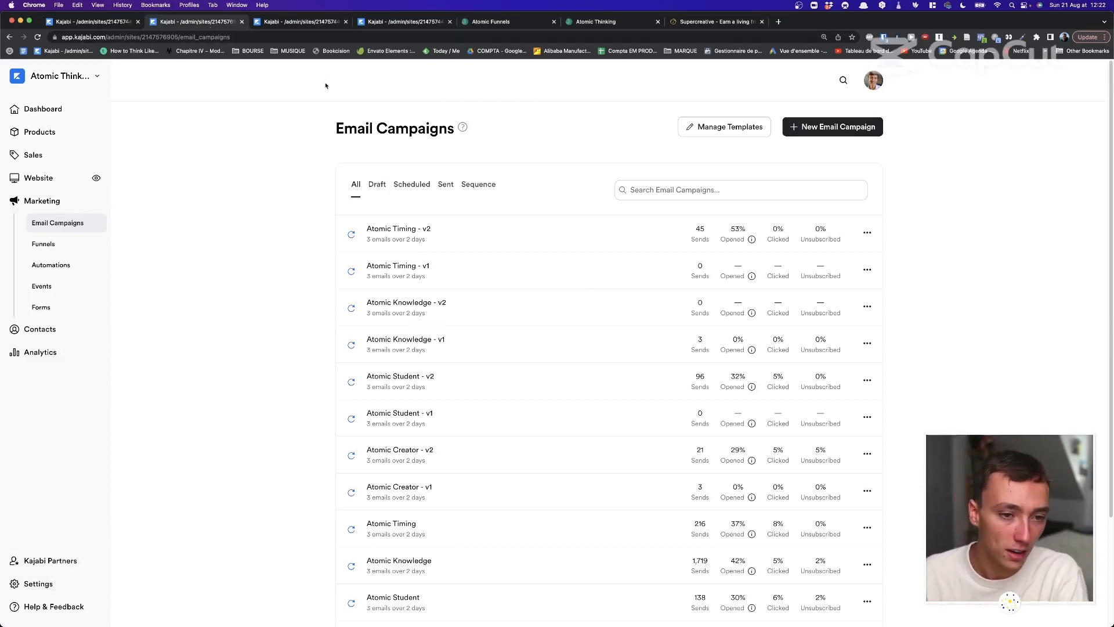
left_click_drag(300, 106, 534, 144)
left_click(534, 144)
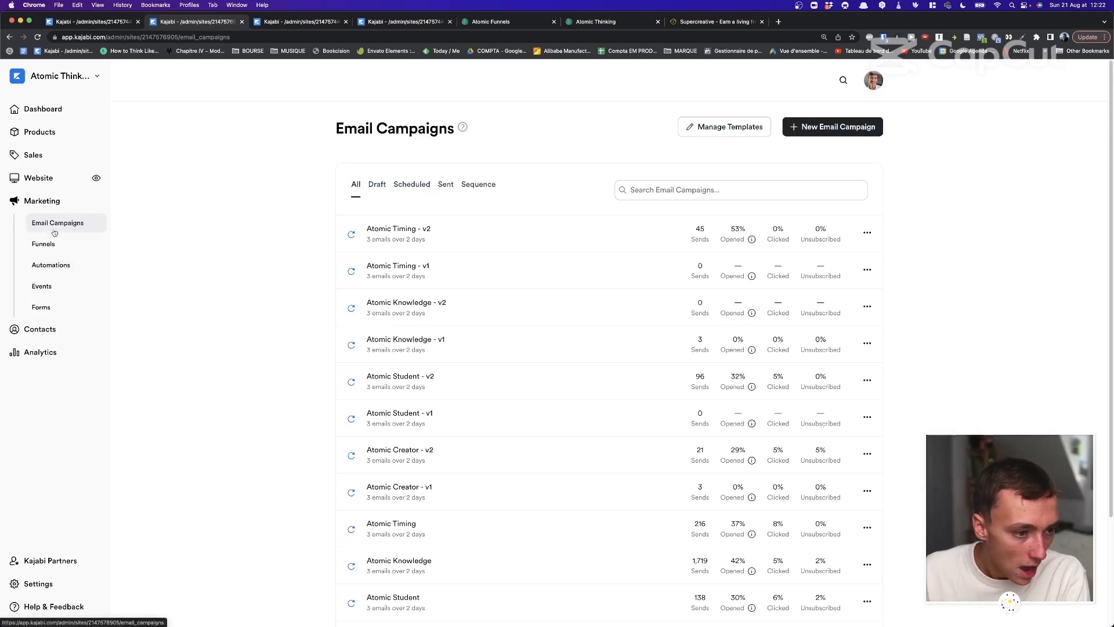
left_click_drag(226, 103, 529, 131)
left_click(529, 131)
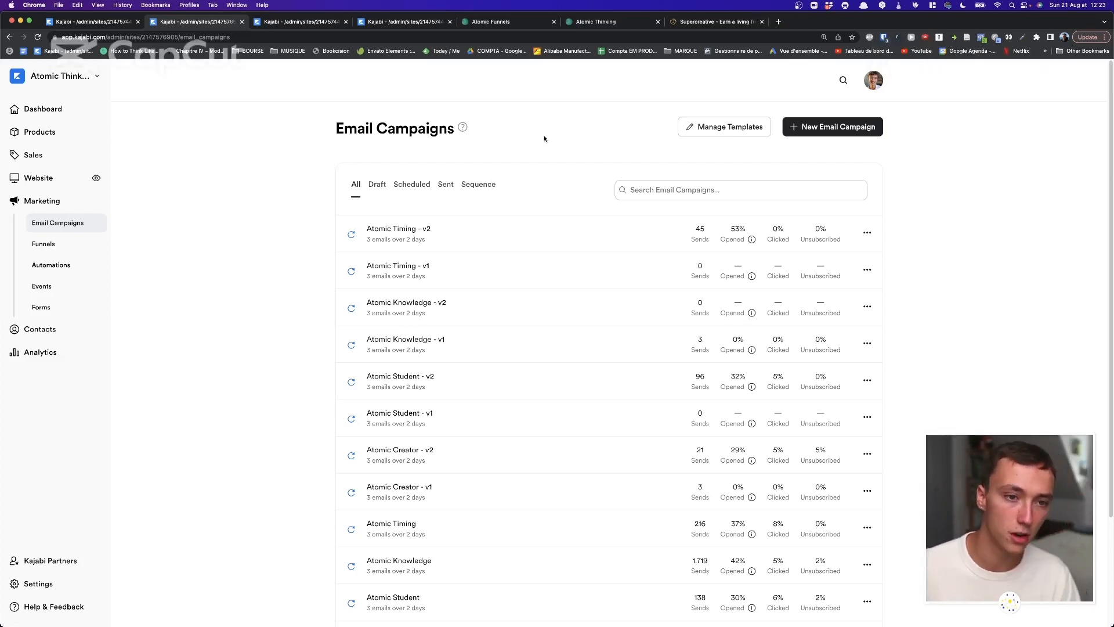
left_click(312, 23)
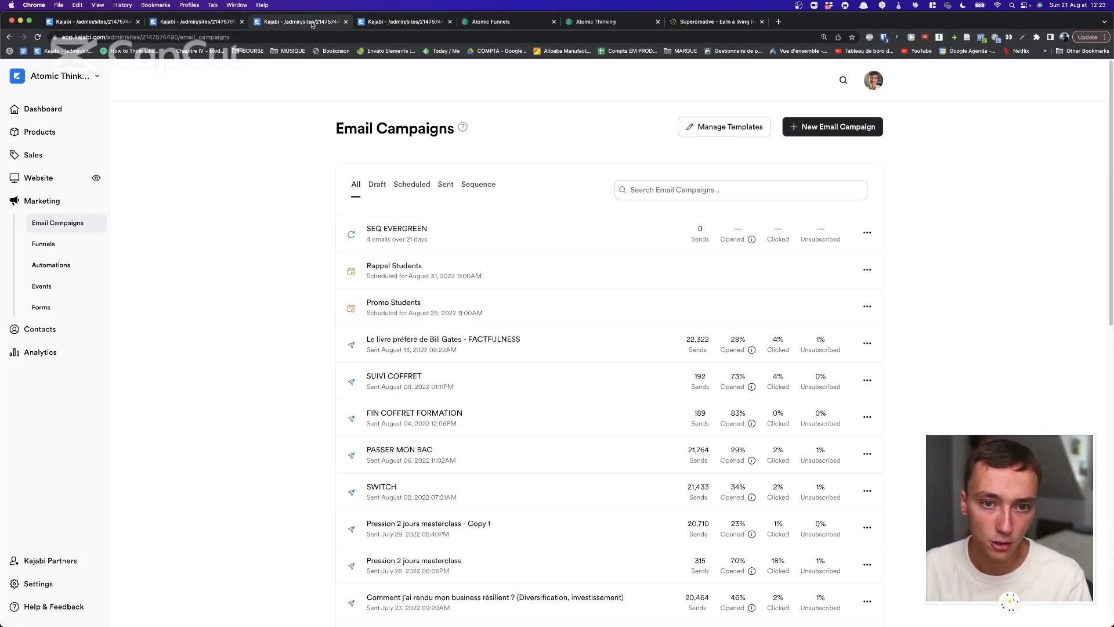
Search the web for 'convertkit' in a new tab and open ConvertKit's pricing page.
left_click(777, 21)
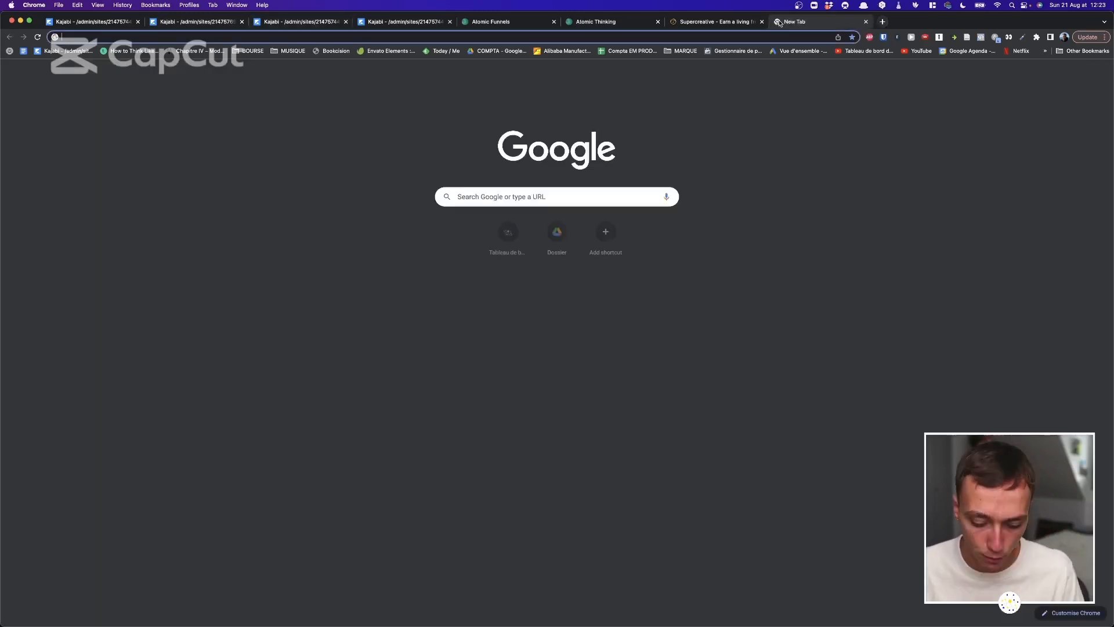
type("conver")
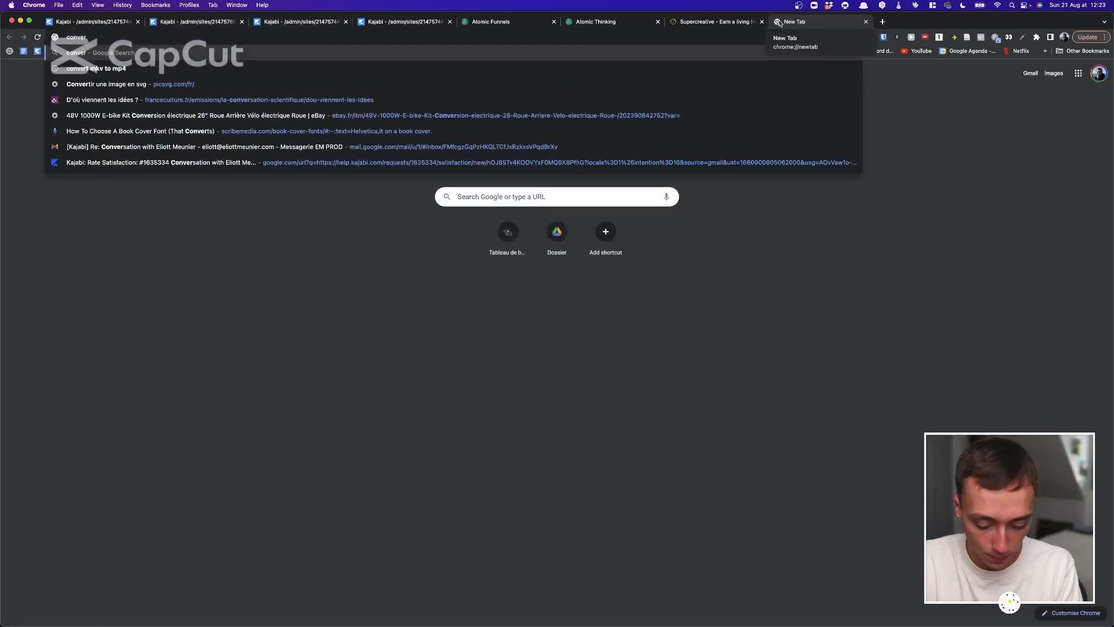
type("tkit")
key("Return")
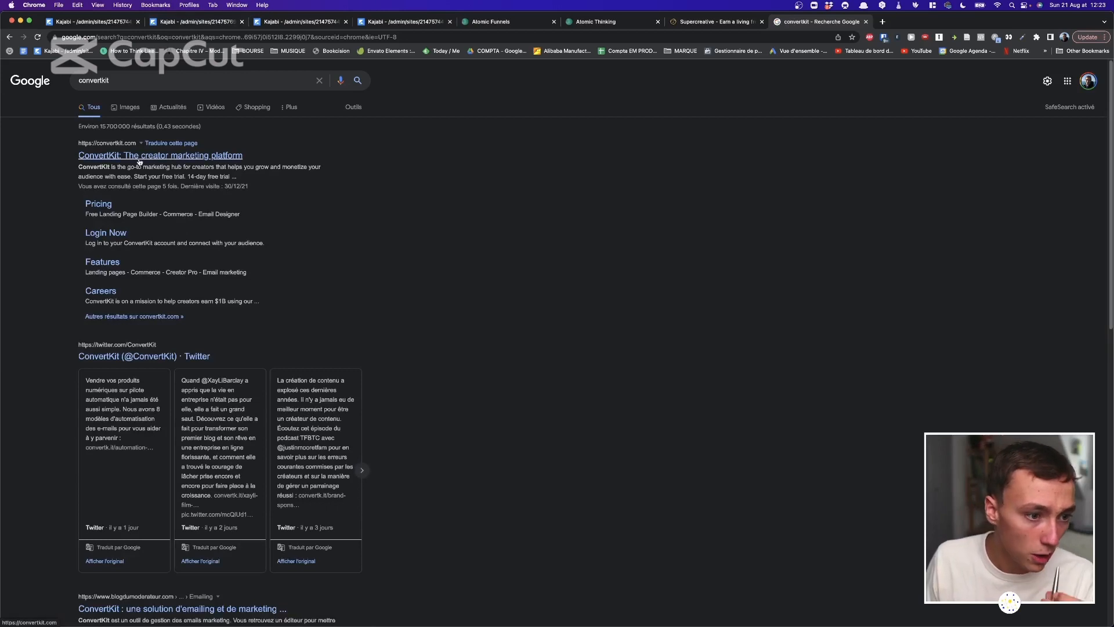
left_click(107, 203)
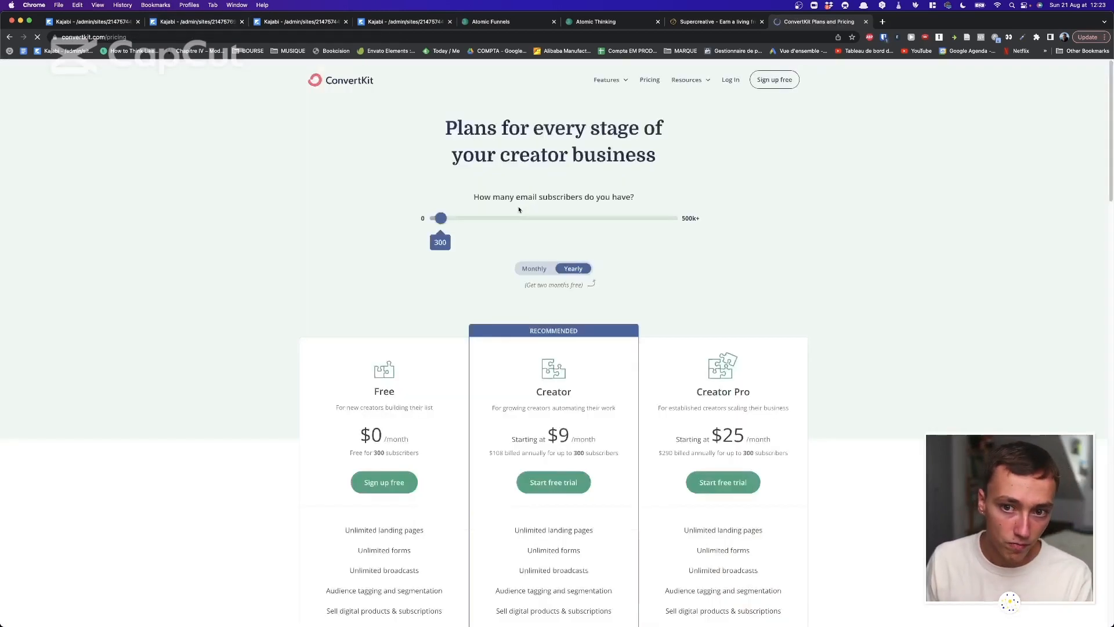
Set the subscriber slider to 25k, showing Creator at $166/month, then return to Kajabi.
left_click_drag(441, 241, 482, 239)
scroll(497, 306, "down", 3)
left_click_drag(516, 346, 622, 347)
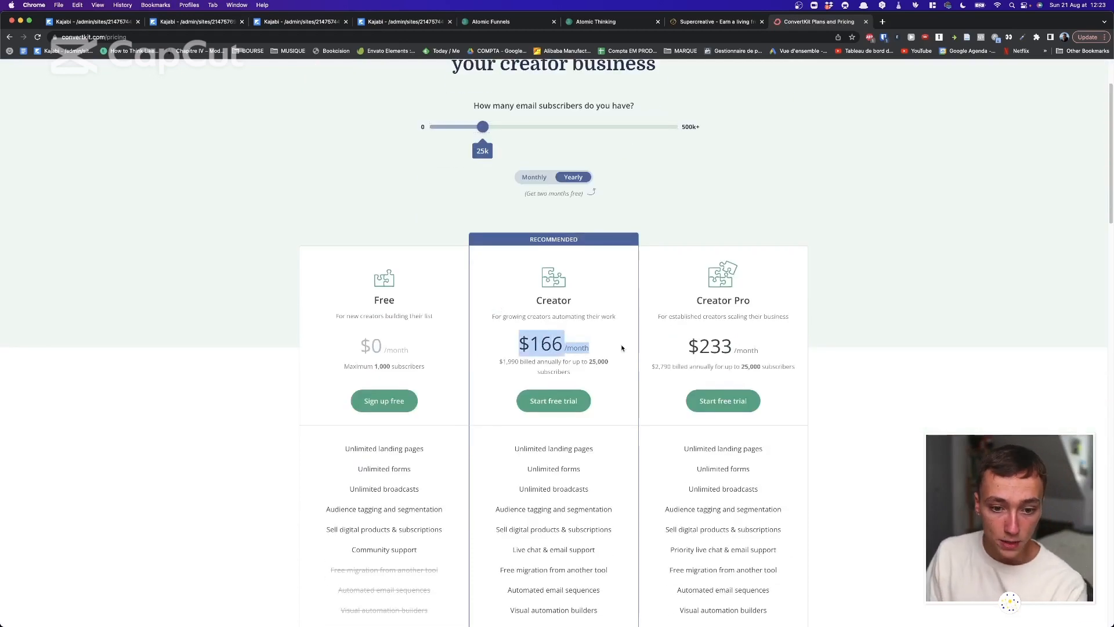
left_click(621, 346)
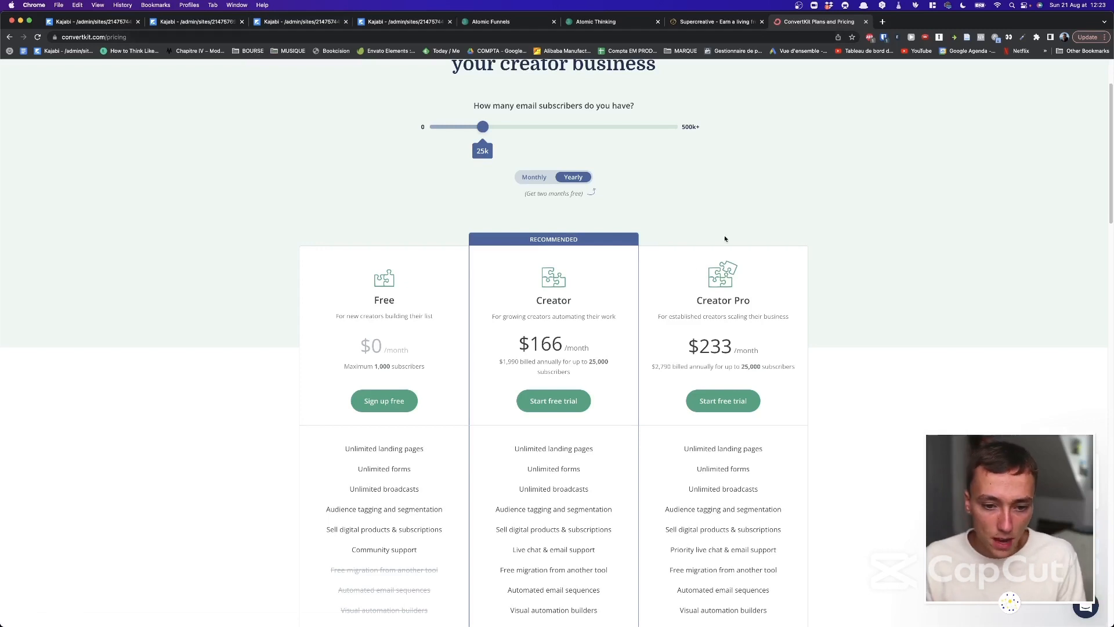
left_click(299, 22)
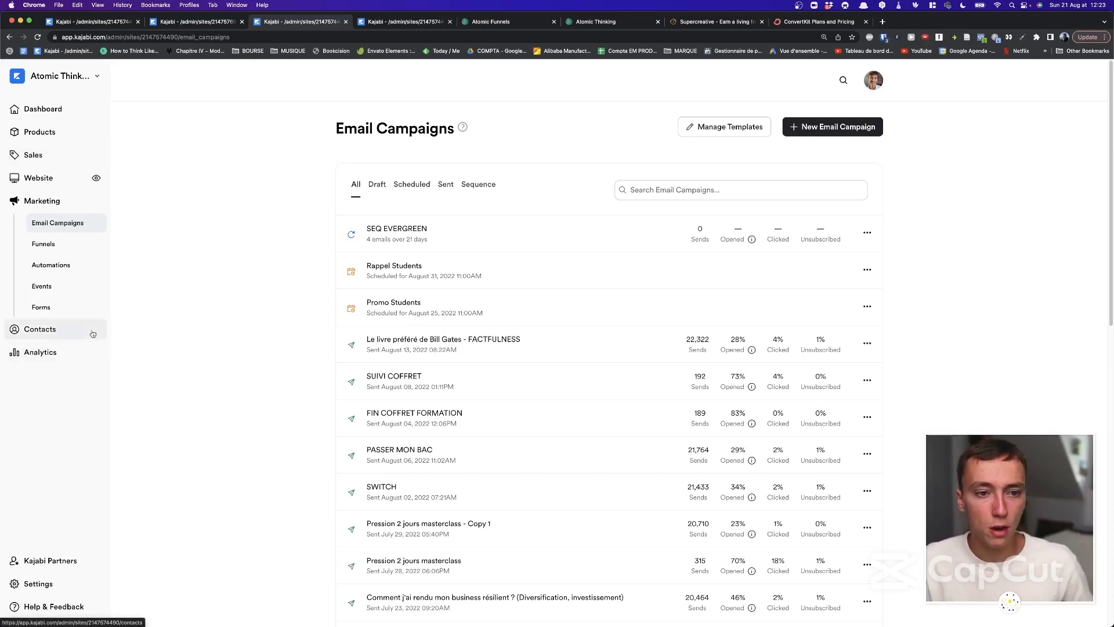
Open the scheduled Promo Students broadcast on the other Kajabi campaigns page.
left_click_drag(271, 129, 246, 110)
left_click(687, 144)
left_click(428, 25)
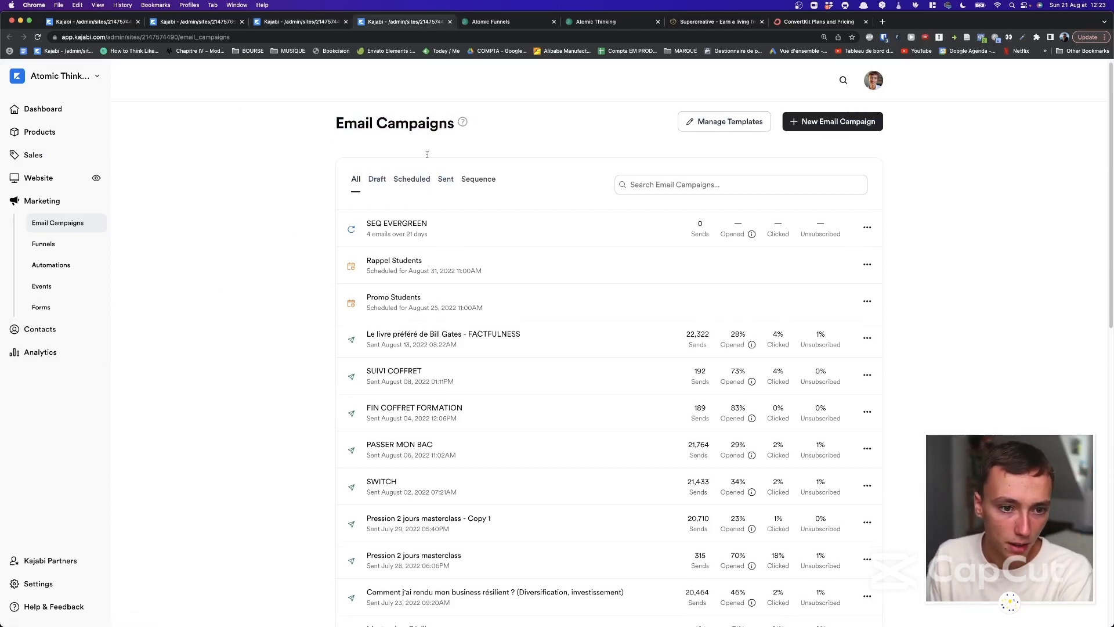
left_click(381, 299)
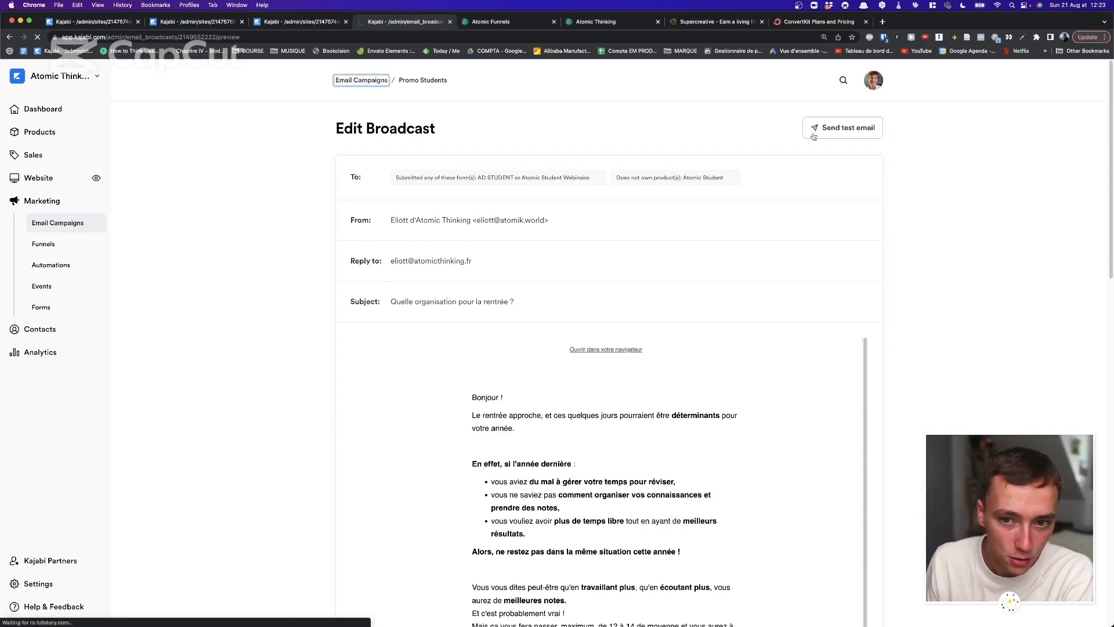
Start a new Email Broadcast and browse the saved templates HEBDO, MASTERCLASS ATOMIC… and EVERGREEN.
left_click(835, 130)
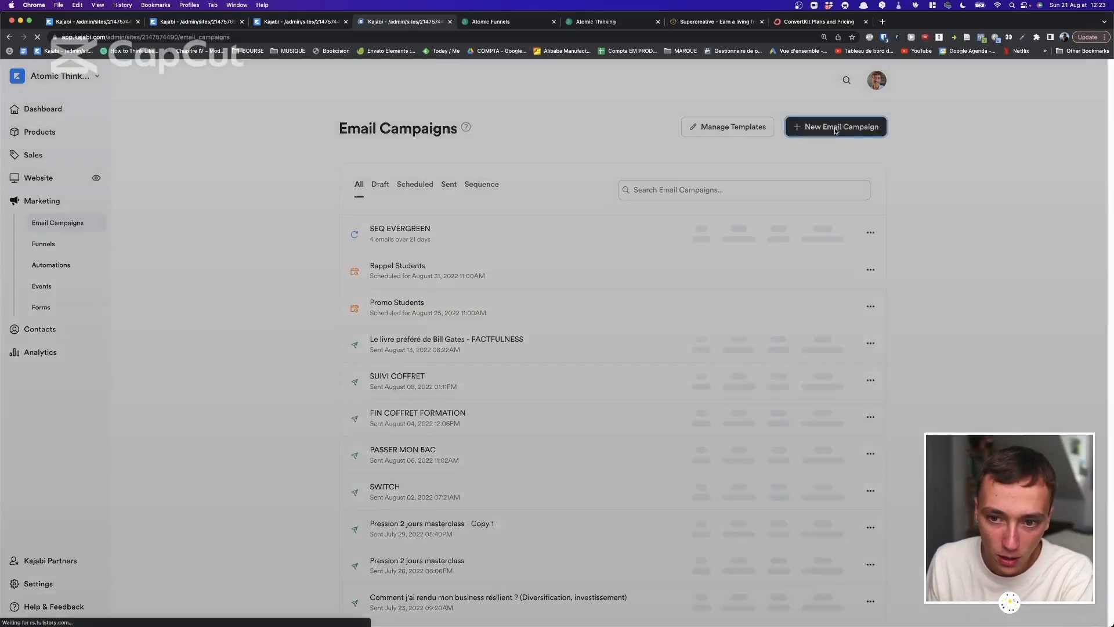
left_click(547, 253)
left_click(666, 300)
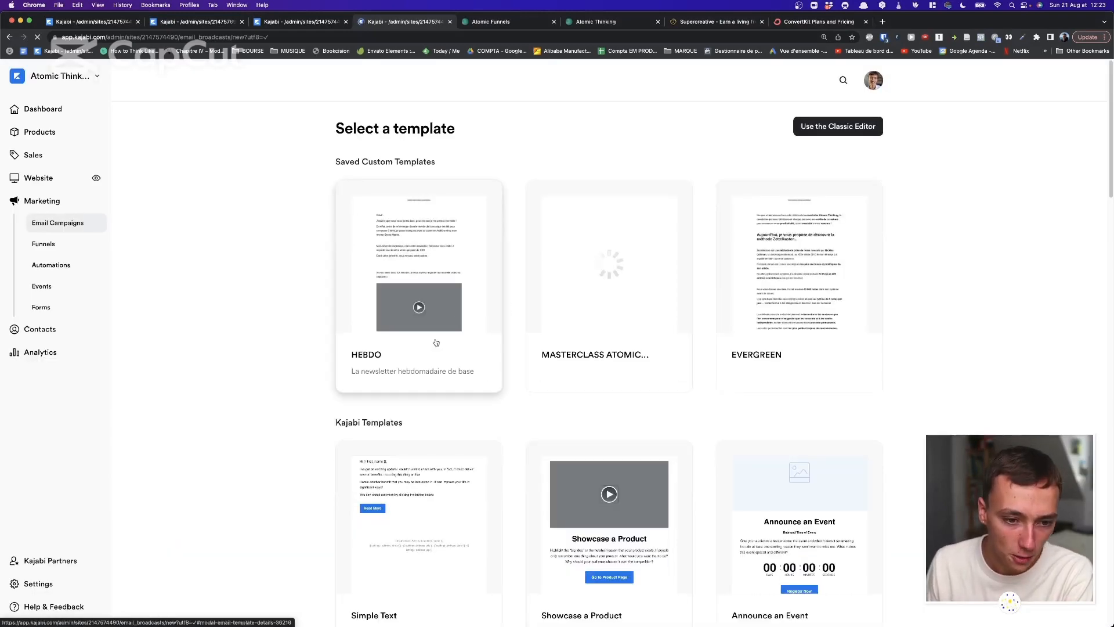
scroll(231, 338, "down", 1)
scroll(499, 308, "down", 1)
scroll(499, 308, "up", 1)
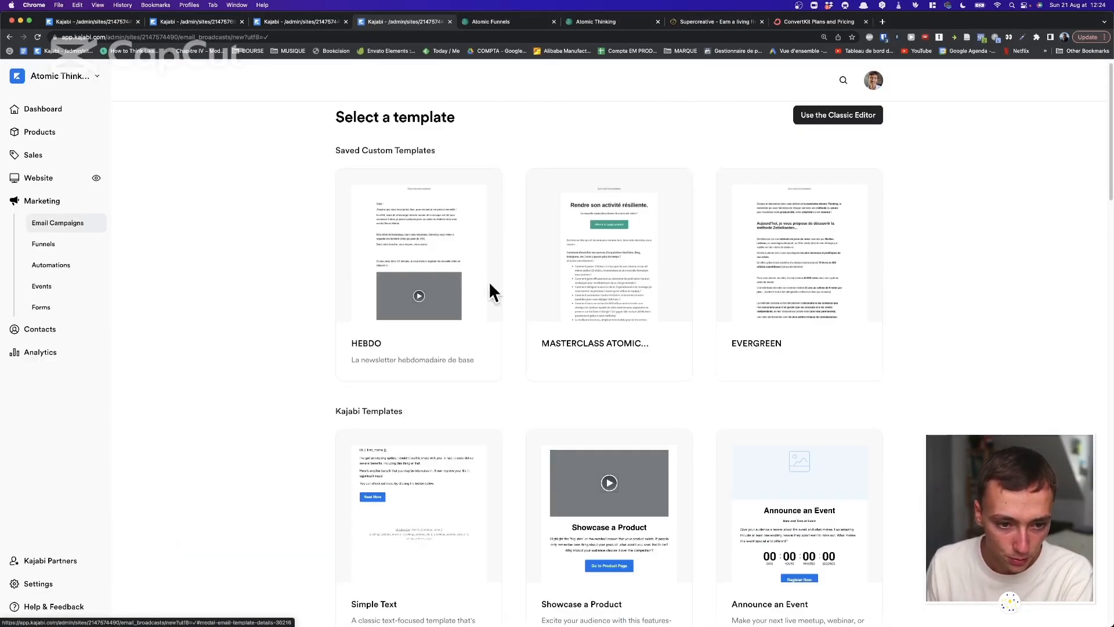
Create a broadcast titled 'Test' from the EVERGREEN template.
left_click(798, 250)
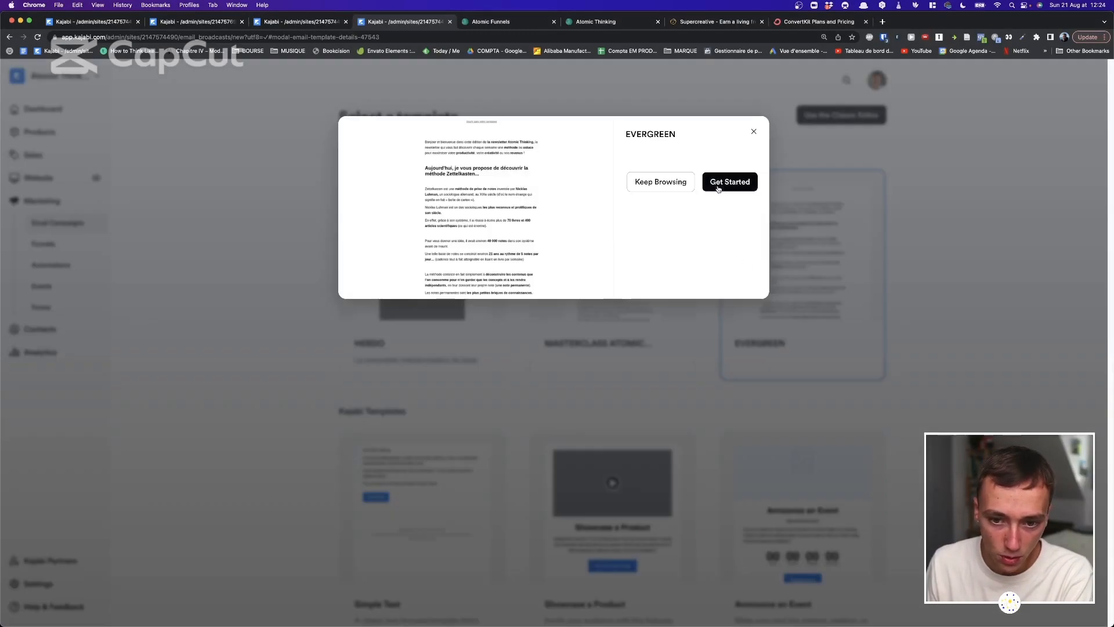
left_click(722, 183)
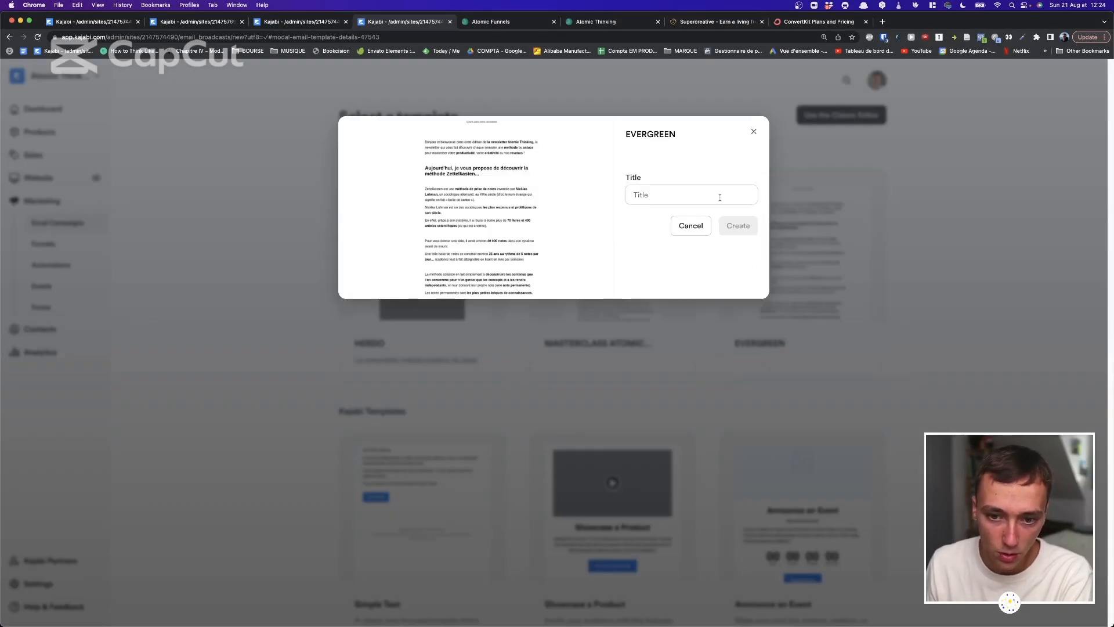
type("Test")
key("Return")
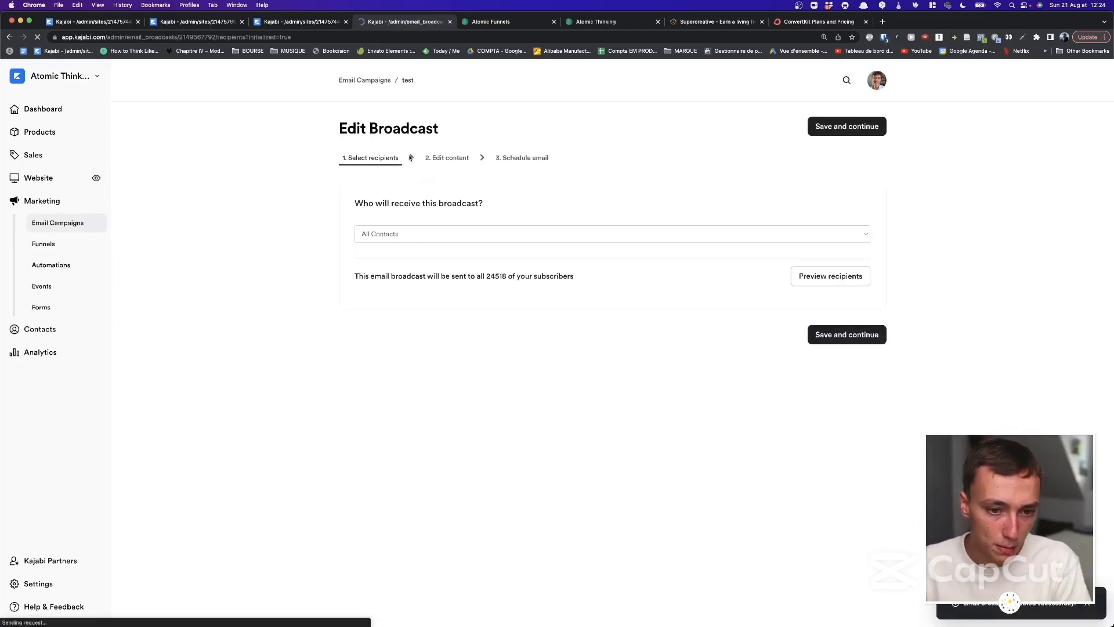
left_click(430, 160)
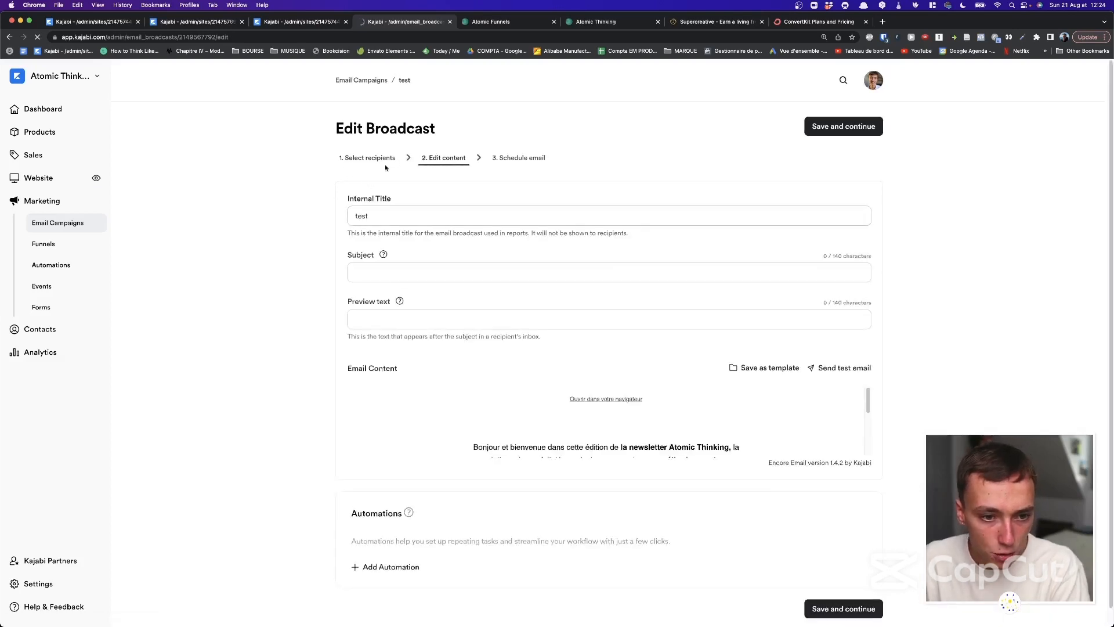
Set the recipients to Custom Segment, leaving the filter unchosen, and proceed to email content.
left_click(439, 233)
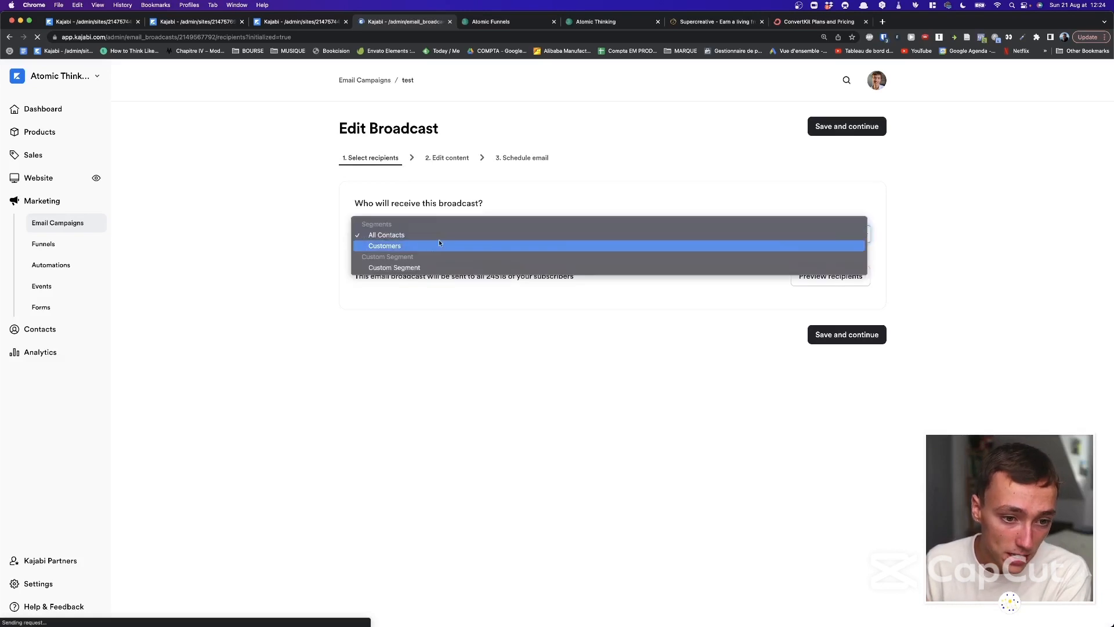
left_click(417, 268)
left_click(510, 235)
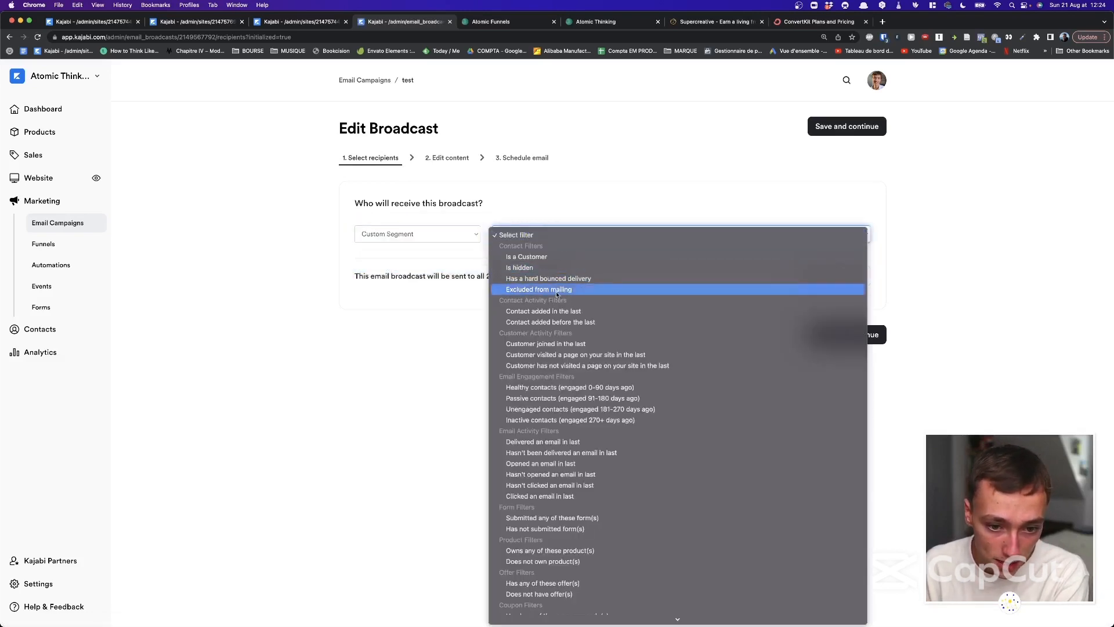
scroll(562, 296, "down", 3)
scroll(521, 106, "up", 2)
scroll(521, 118, "down", 2)
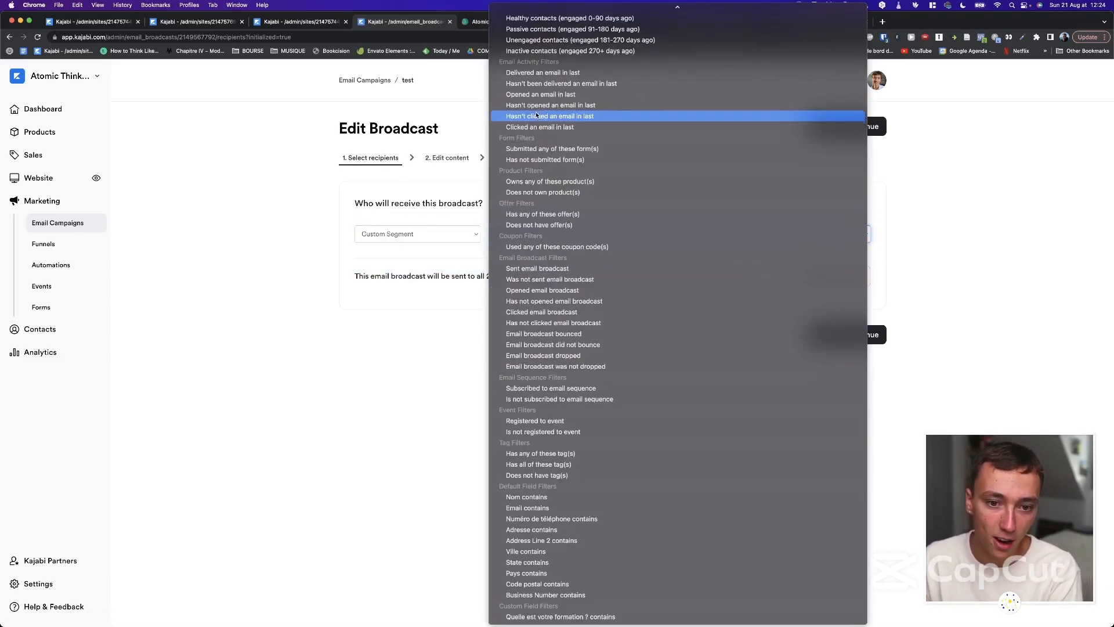
left_click(404, 324)
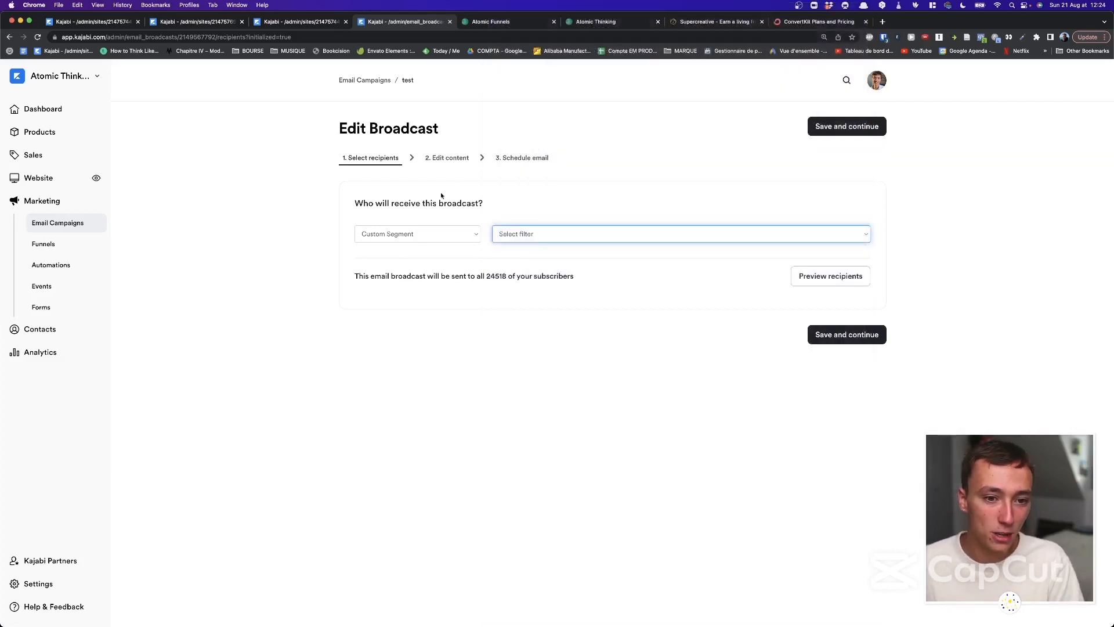
left_click(452, 160)
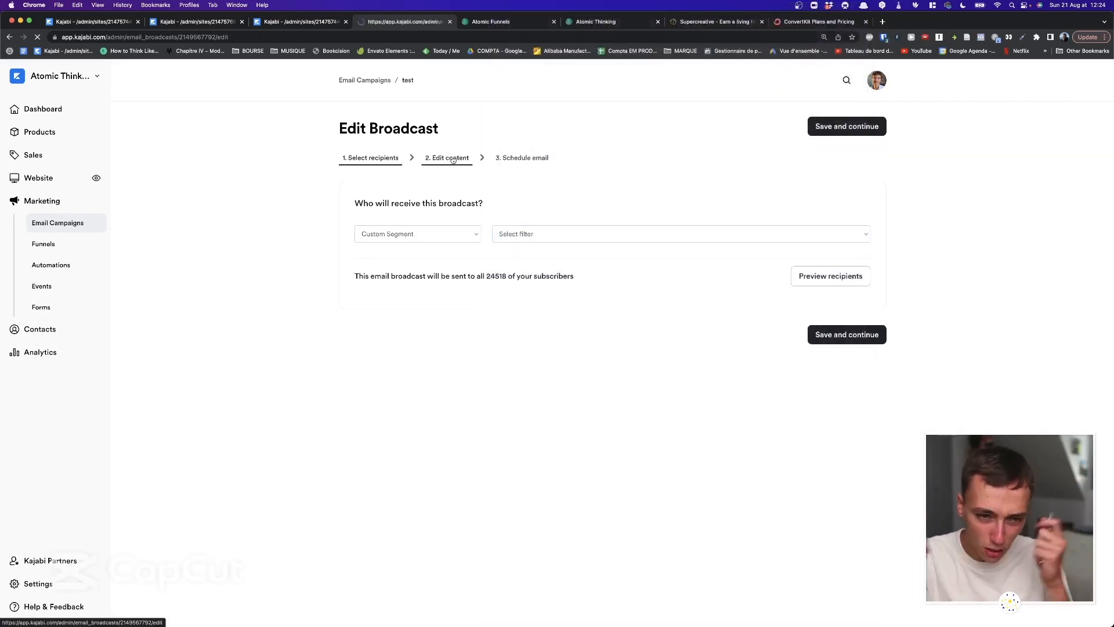
Open the email body and view the first text section in the full-screen editor.
scroll(682, 269, "down", 2)
left_click(679, 272)
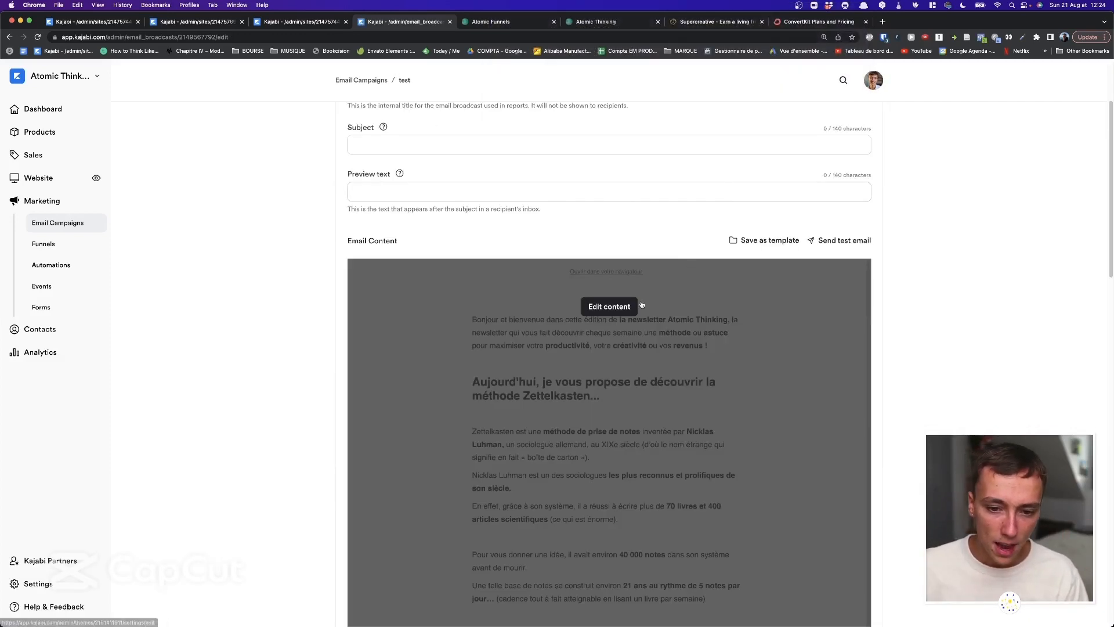
right_click(395, 209)
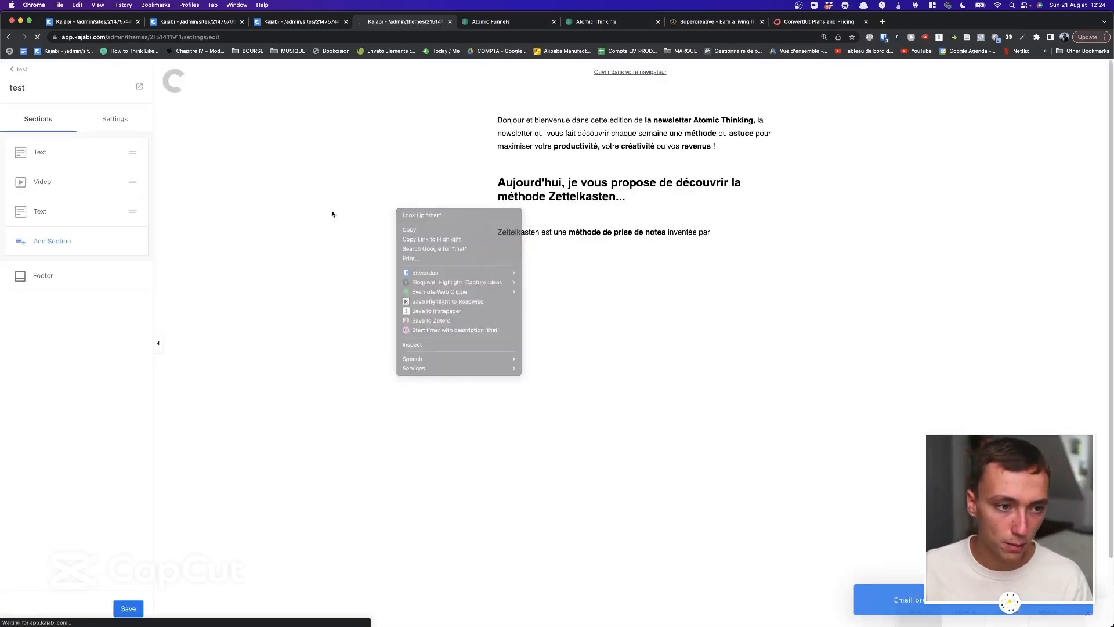
scroll(664, 234, "down", 10)
scroll(665, 235, "down", 2)
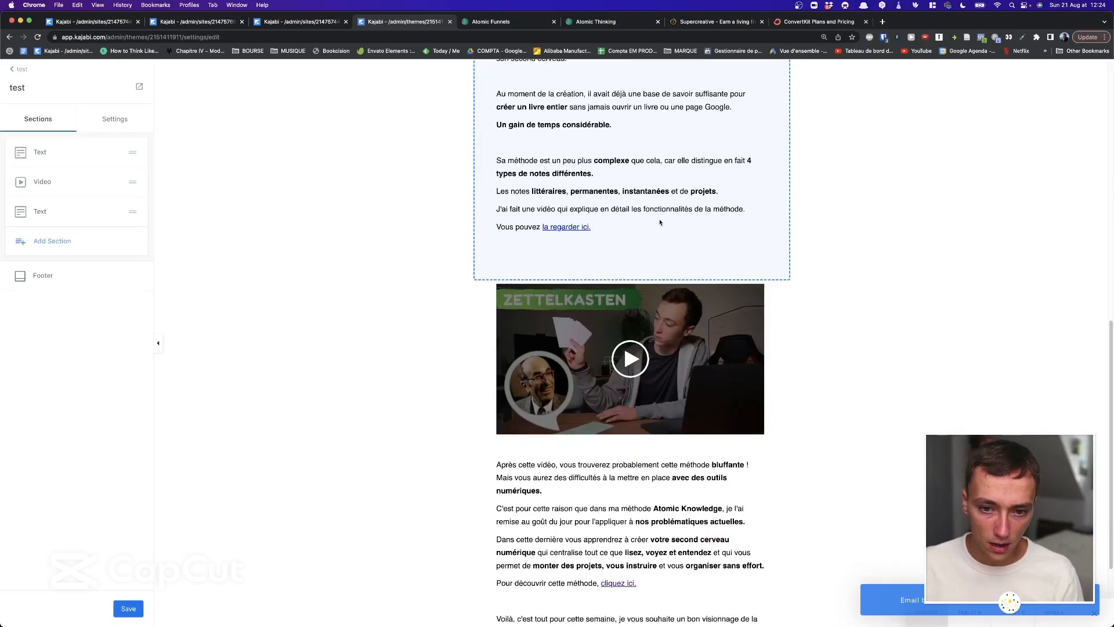
left_click(660, 221)
left_click(96, 183)
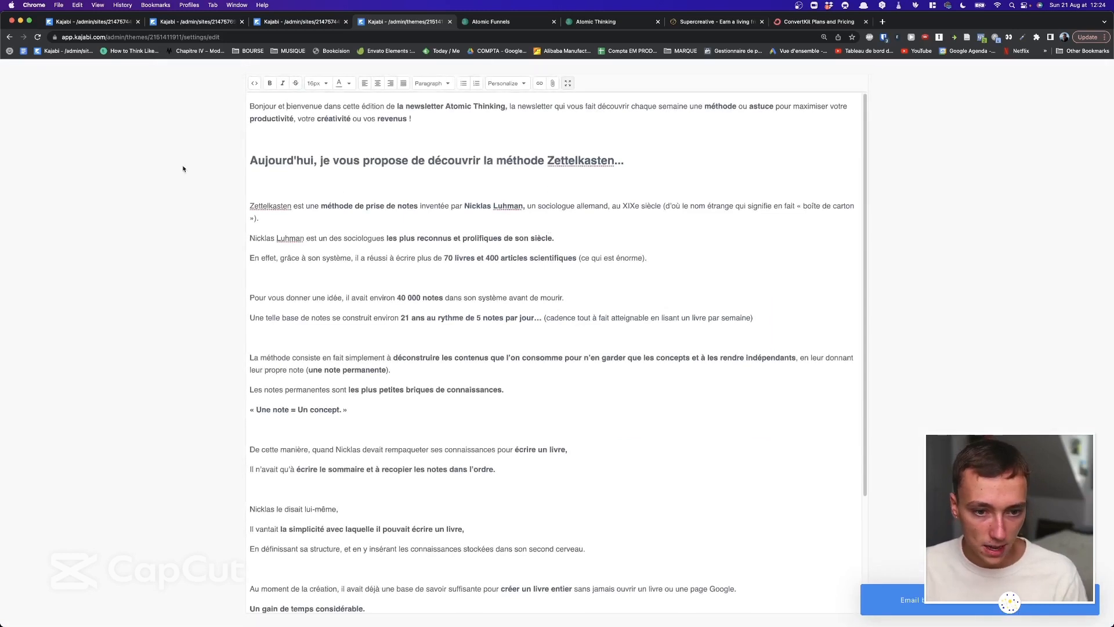
left_click(567, 83)
Inspect the Zettelkasten video section and available block types, then exit the test editor.
scroll(543, 251, "down", 2)
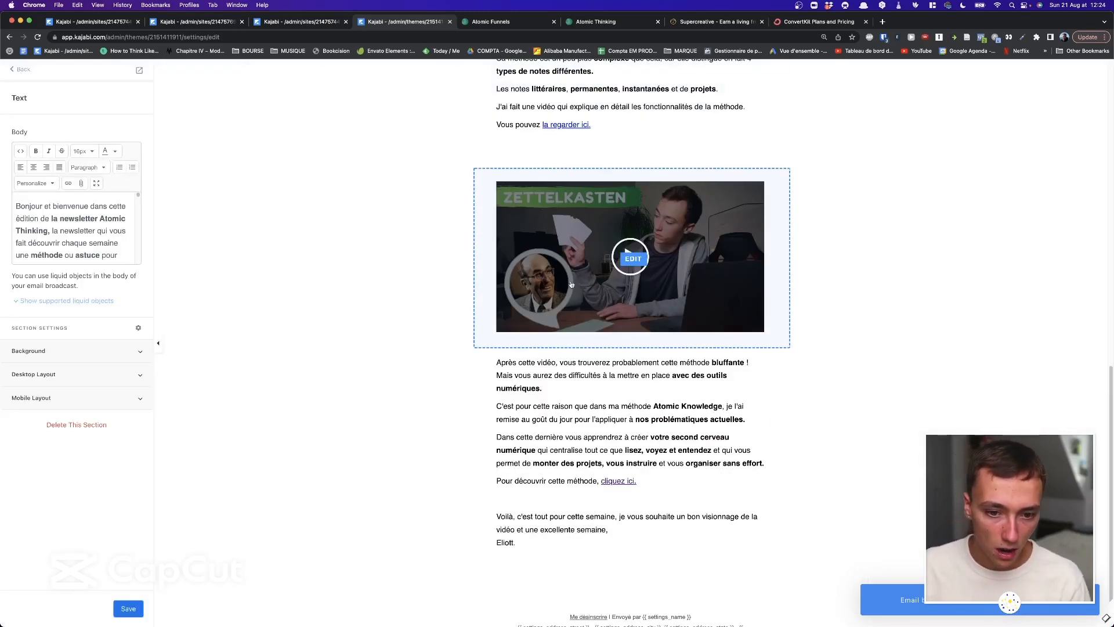
left_click(561, 310)
left_click(22, 69)
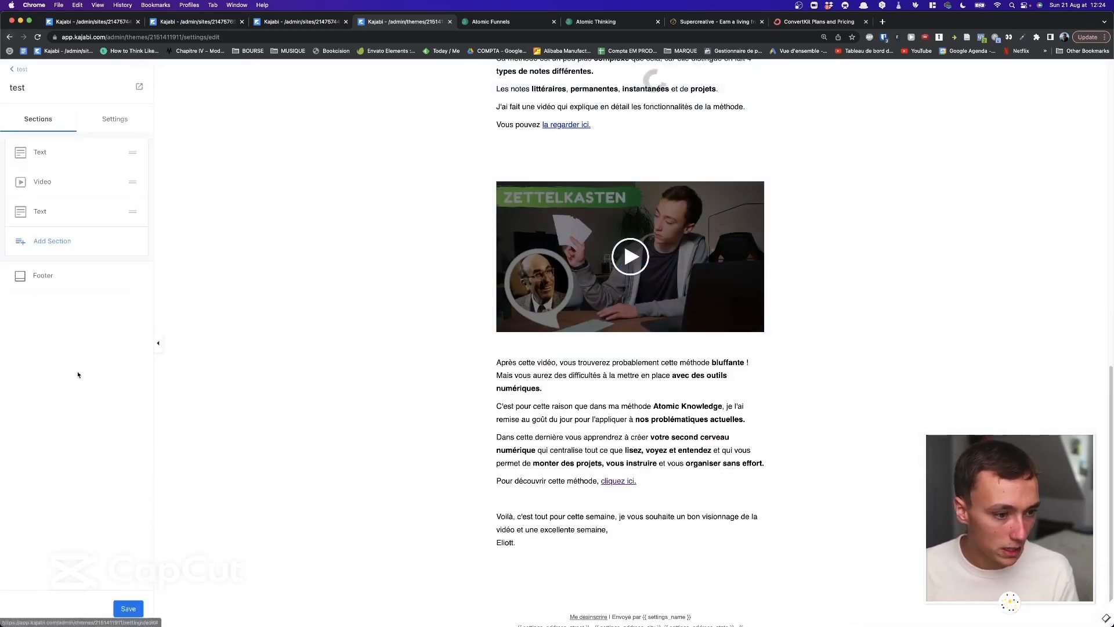
left_click(50, 241)
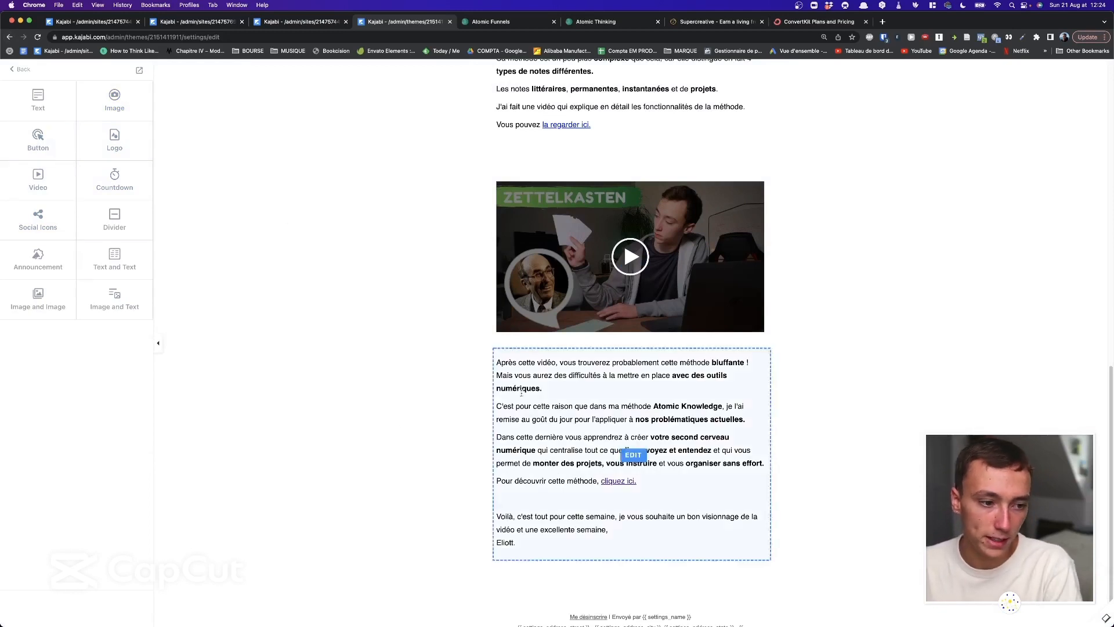
scroll(539, 406, "down", 1)
scroll(540, 406, "up", 12)
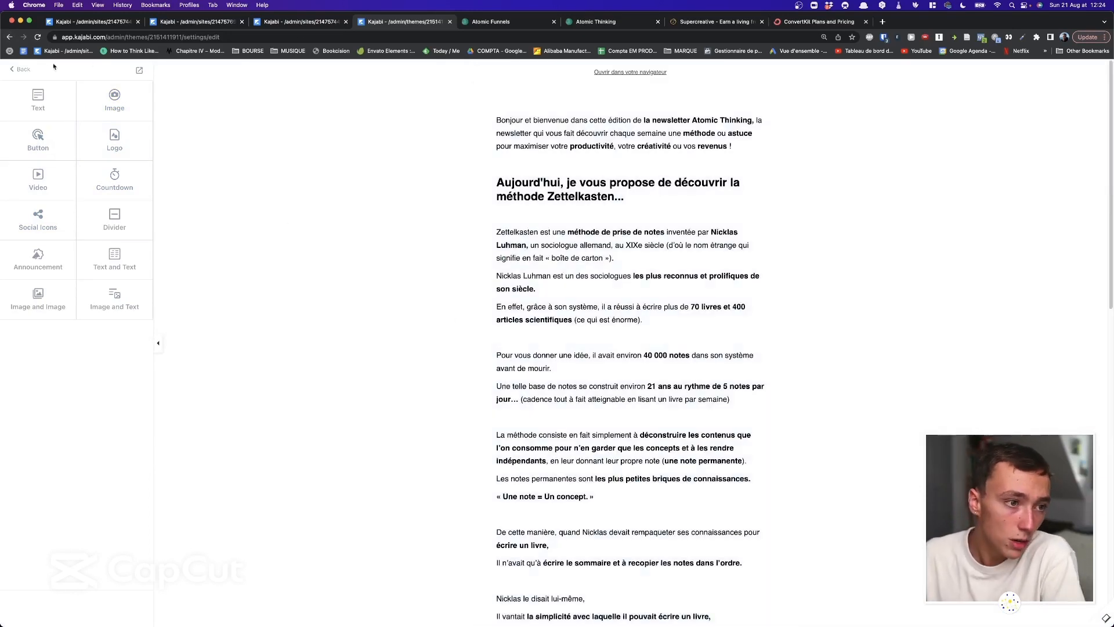
left_click(27, 69)
left_click(27, 69)
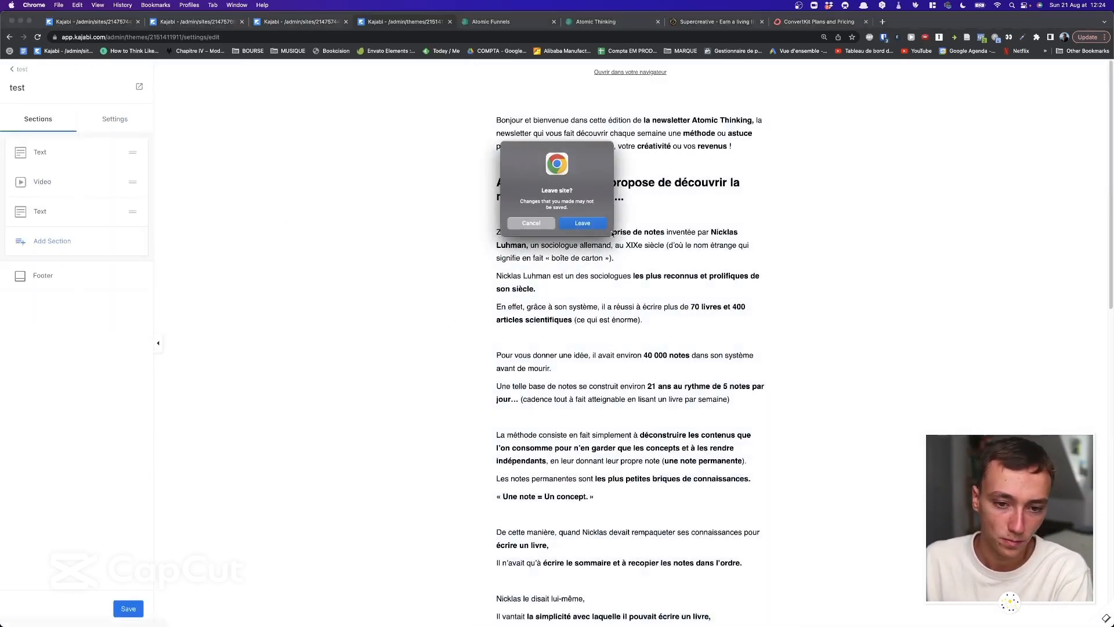
Discard the newsletter edits, go to Marketing > Funnels and start a New Funnel to browse its templates.
left_click(583, 222)
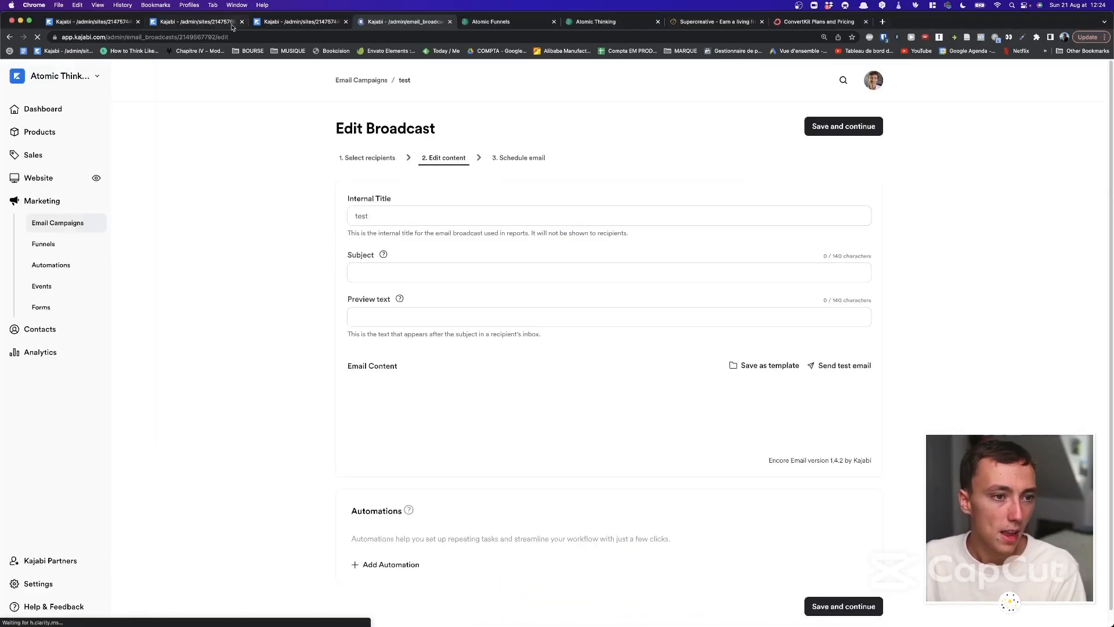
left_click(231, 24)
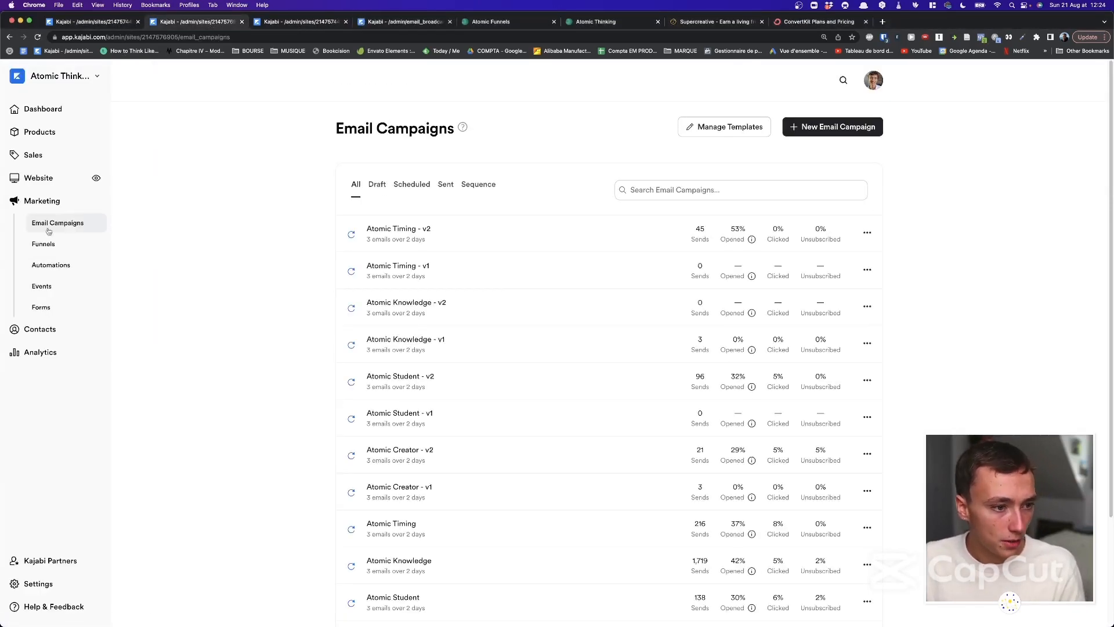
left_click(67, 254)
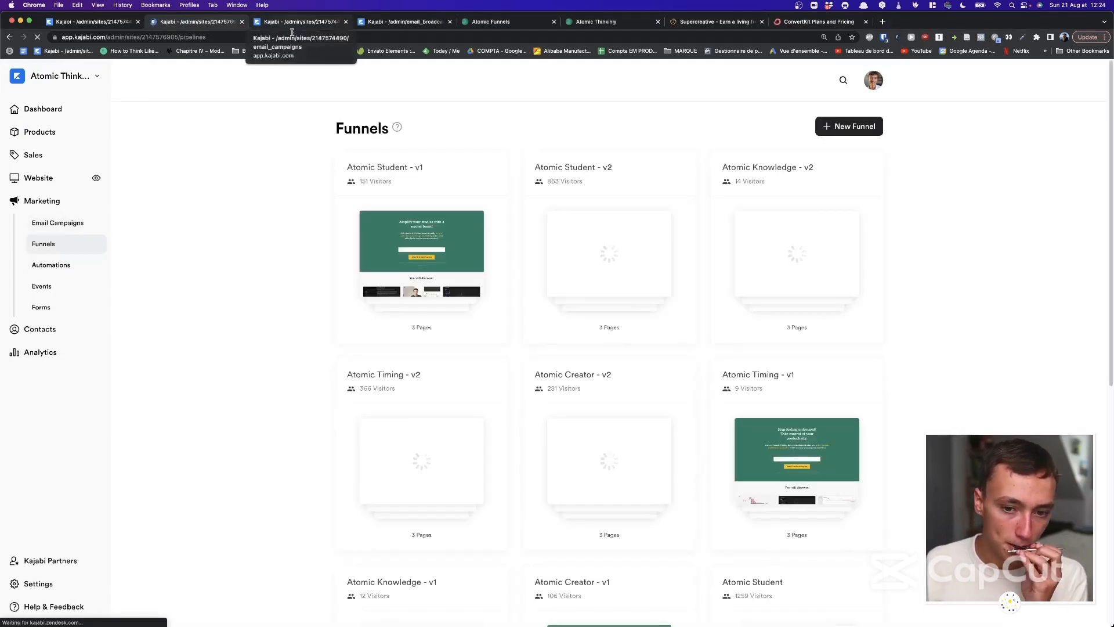
left_click(869, 127)
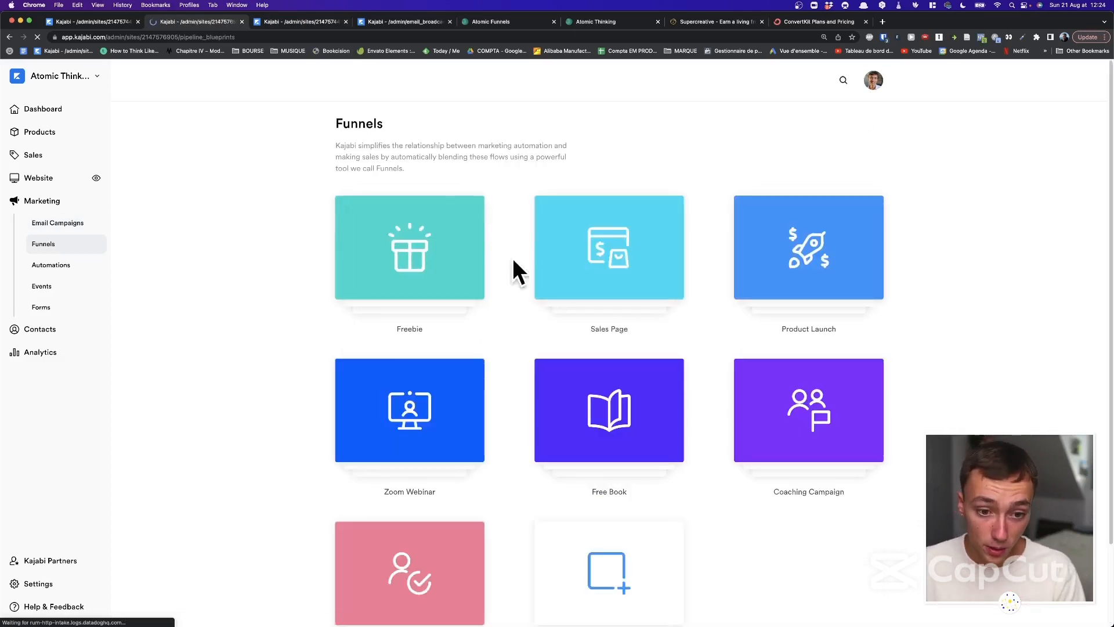
scroll(513, 257, "down", 3)
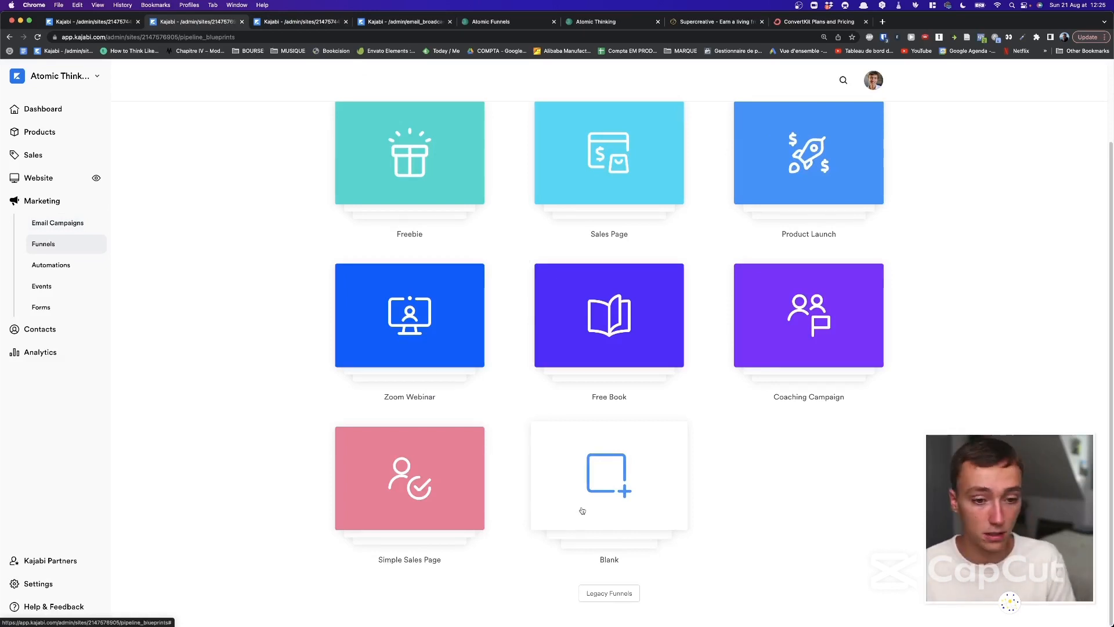
left_click(433, 325)
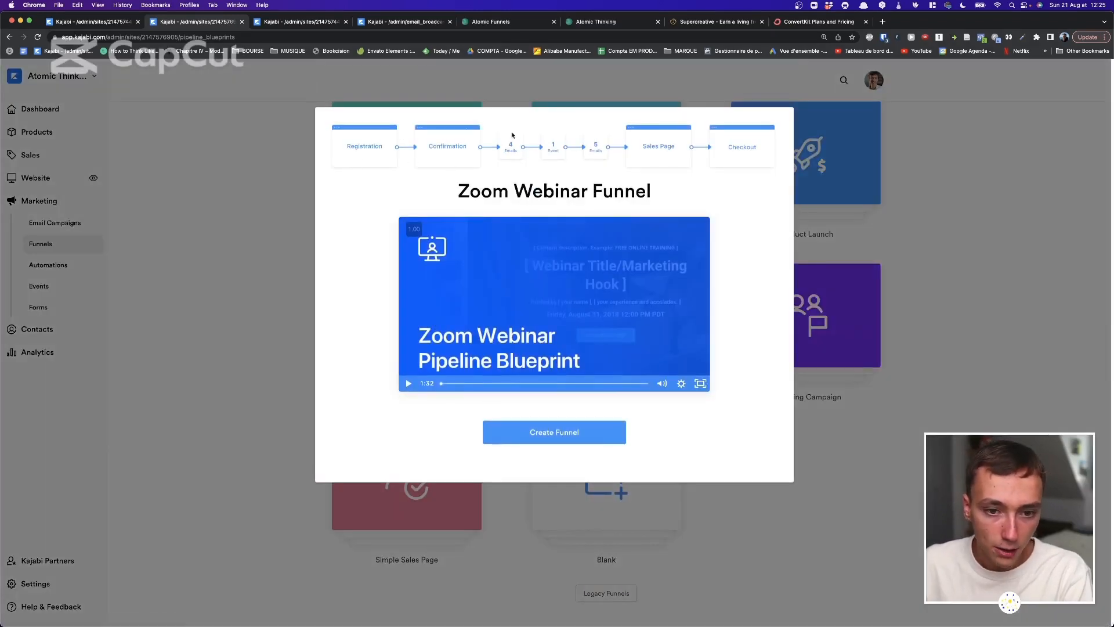
left_click_drag(511, 136, 794, 142)
left_click(784, 177)
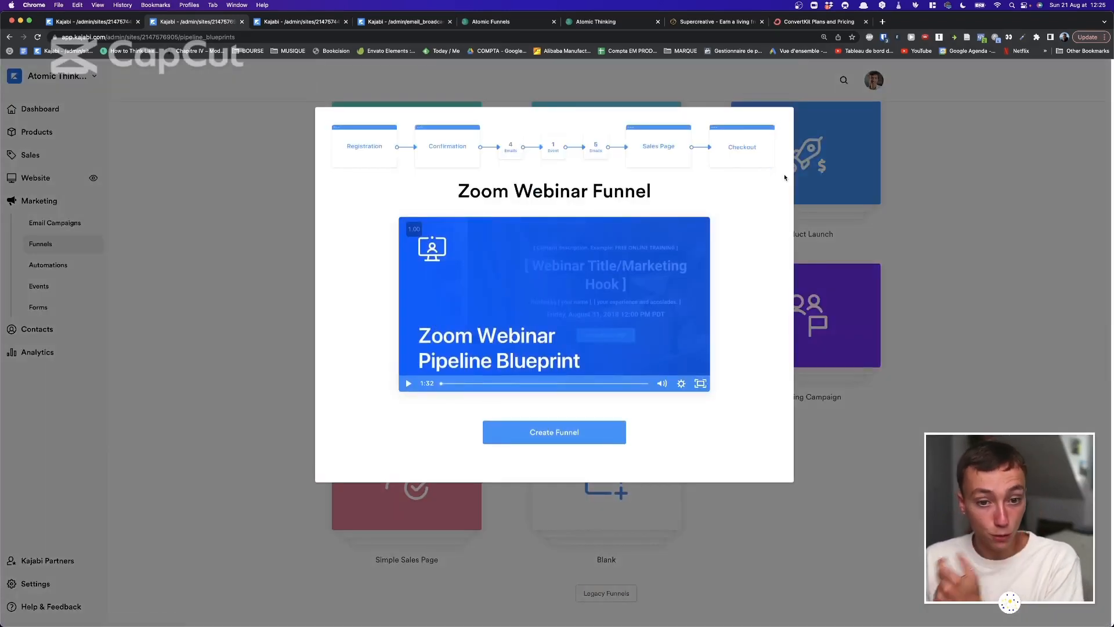
scroll(794, 160, "left", 1)
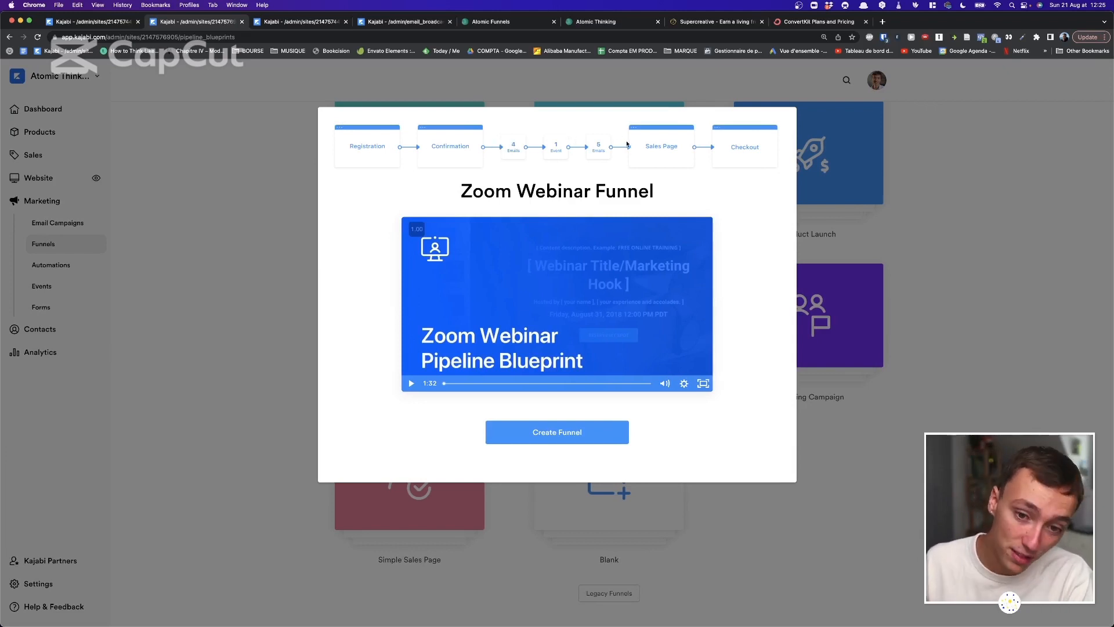
left_click(817, 142)
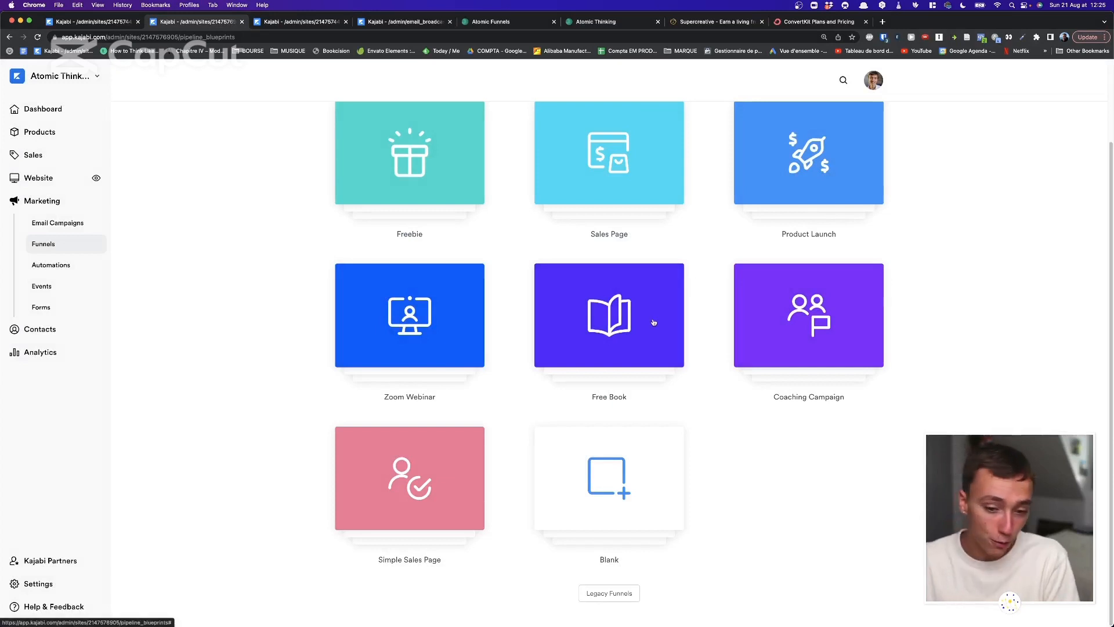
scroll(647, 348, "up", 1)
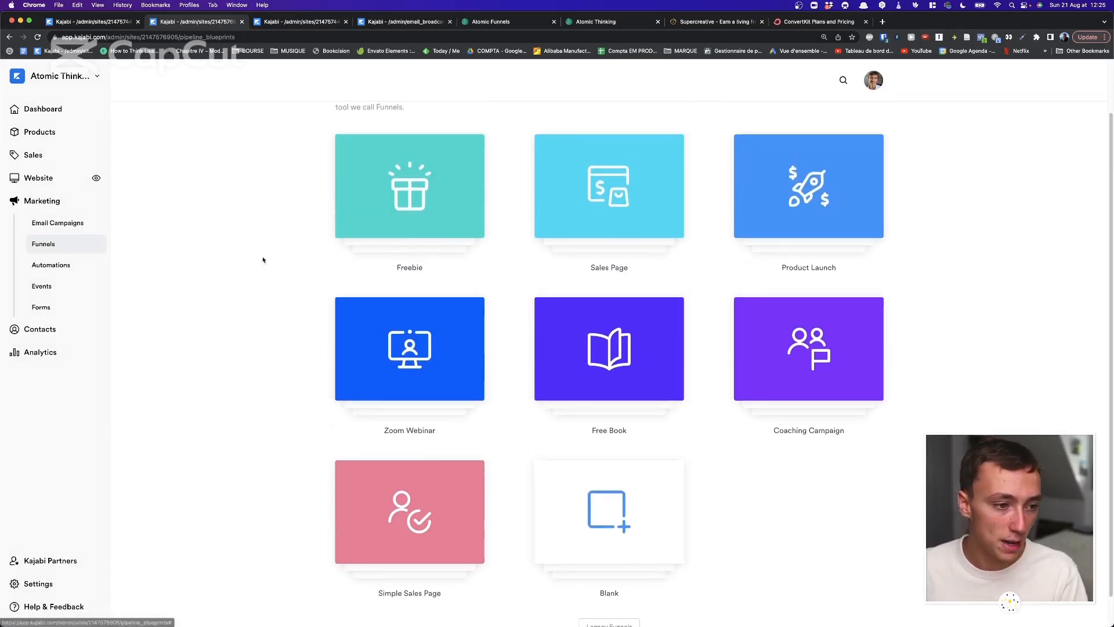
Open the Atomic Student - v1 funnel, scroll through its steps, and return to the funnels list.
left_click(40, 243)
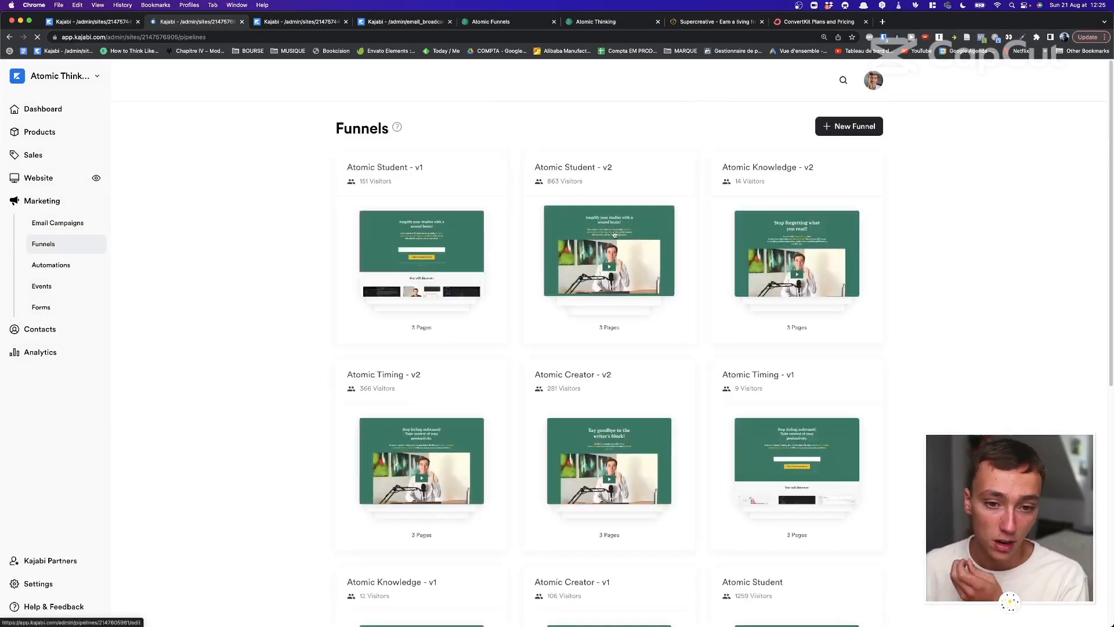
left_click(459, 241)
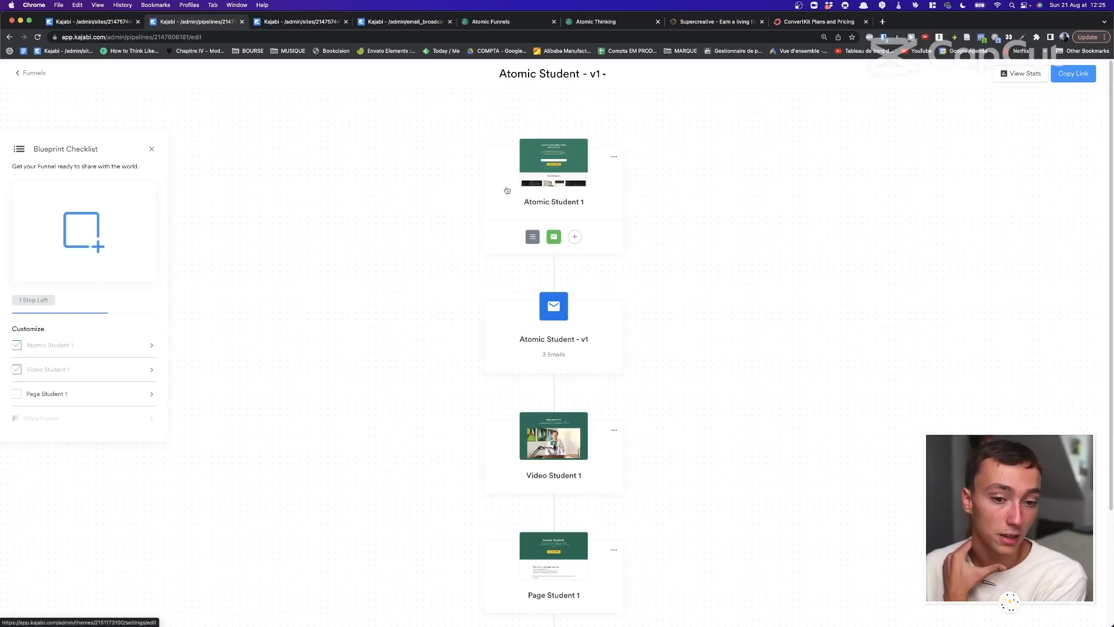
scroll(554, 216, "down", 1)
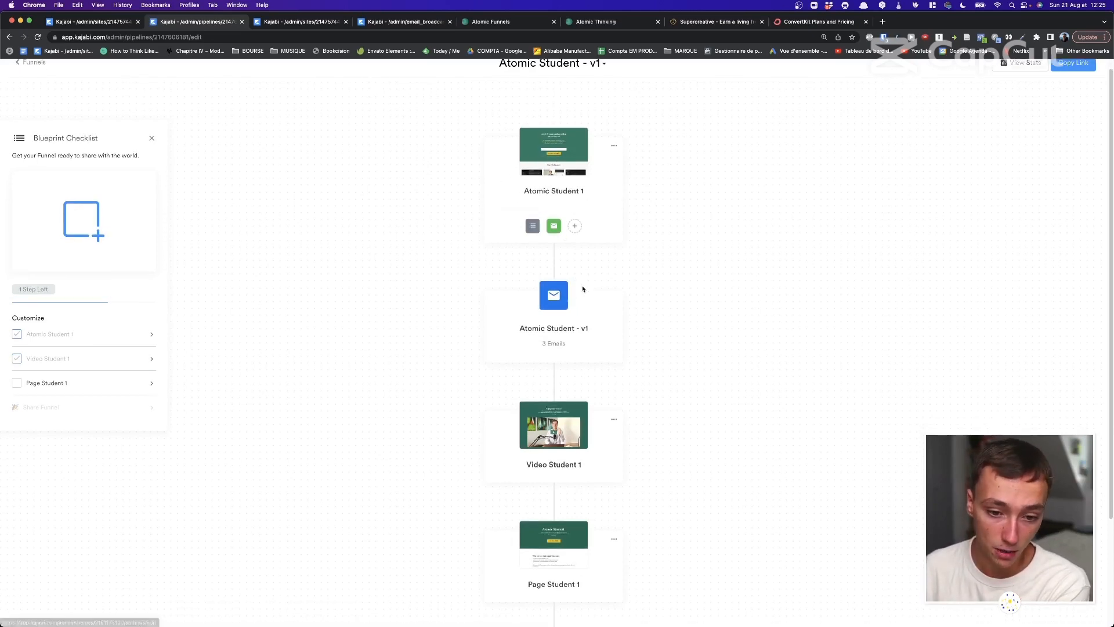
scroll(510, 279, "down", 3)
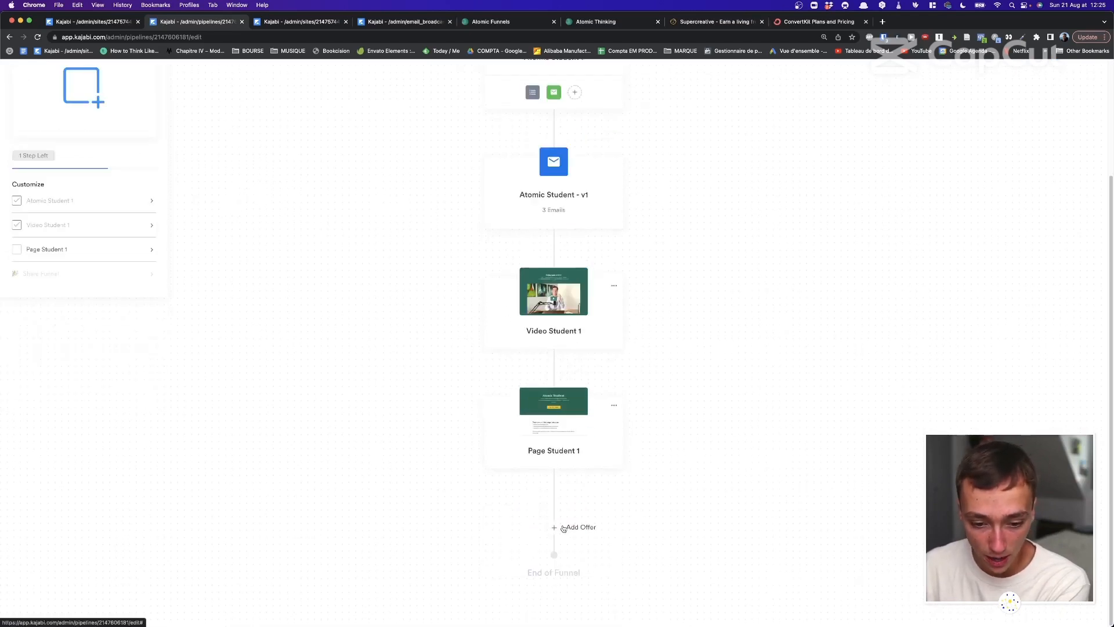
scroll(558, 353, "up", 3)
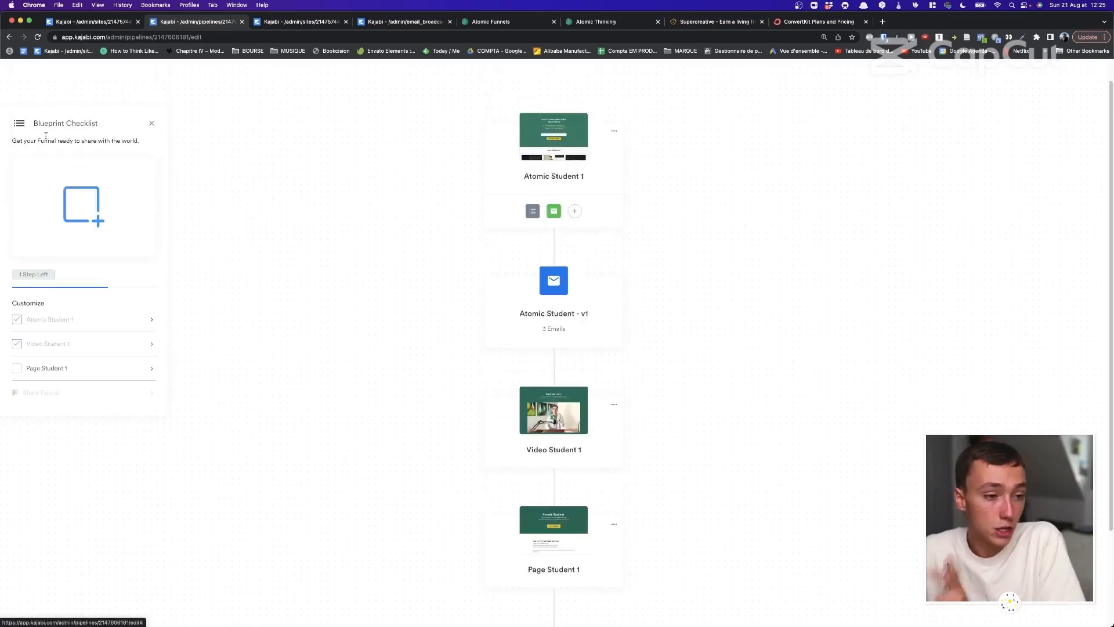
left_click(9, 38)
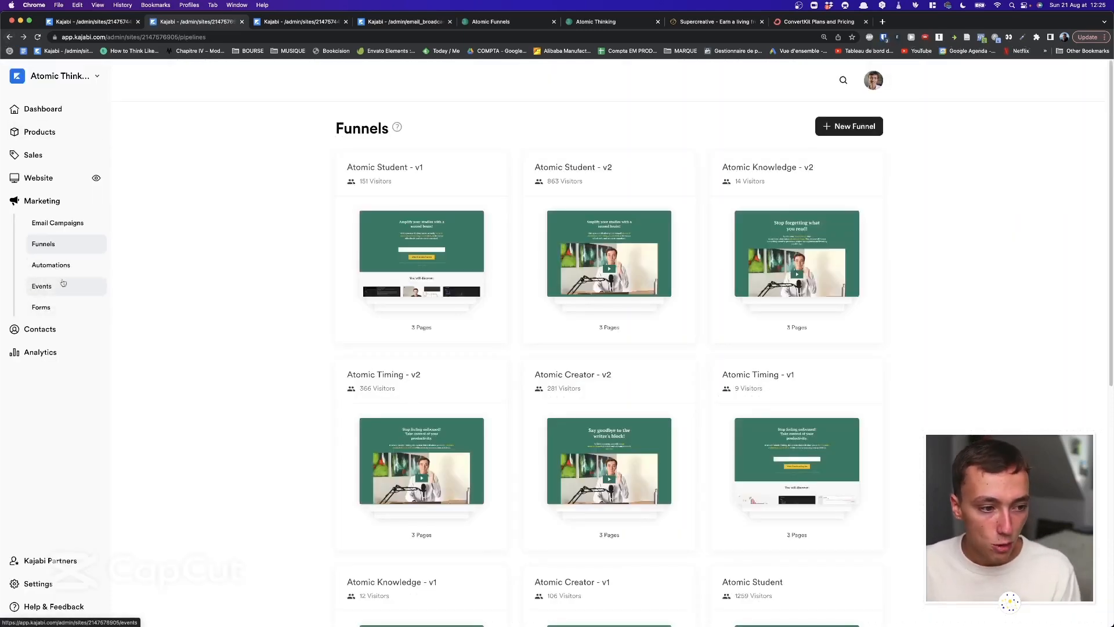
Scroll the automations list, pointing out the Atomic Creator (6 payements) tag automation.
left_click(58, 271)
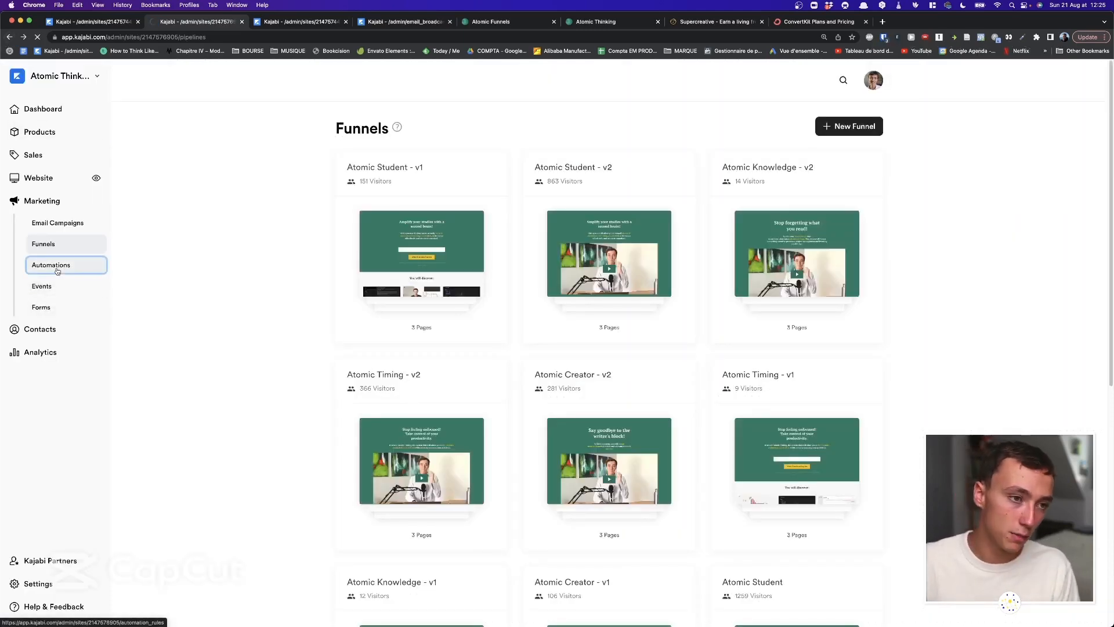
scroll(385, 226, "down", 1)
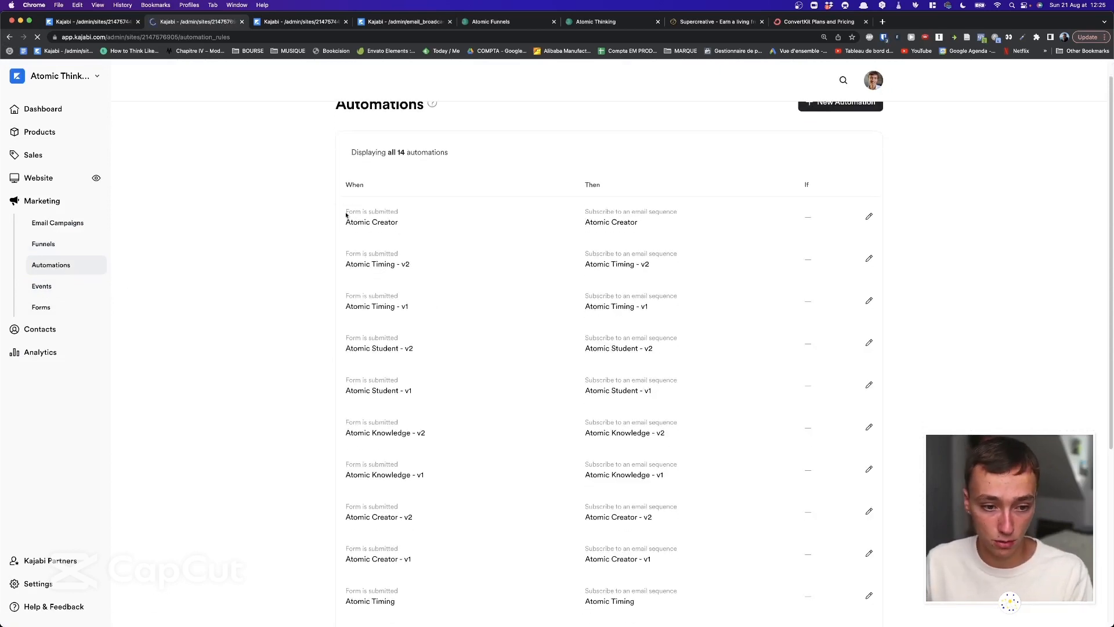
scroll(346, 215, "down", 5)
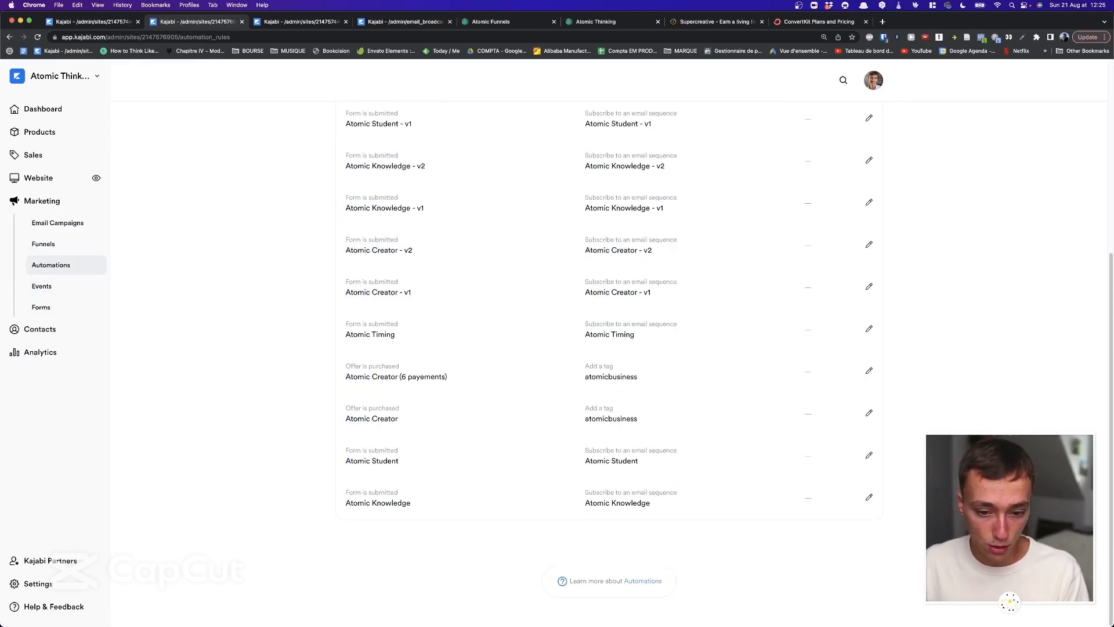
left_click_drag(667, 483, 653, 422)
left_click(563, 408)
left_click(654, 423)
left_click_drag(561, 374, 714, 385)
left_click(713, 388)
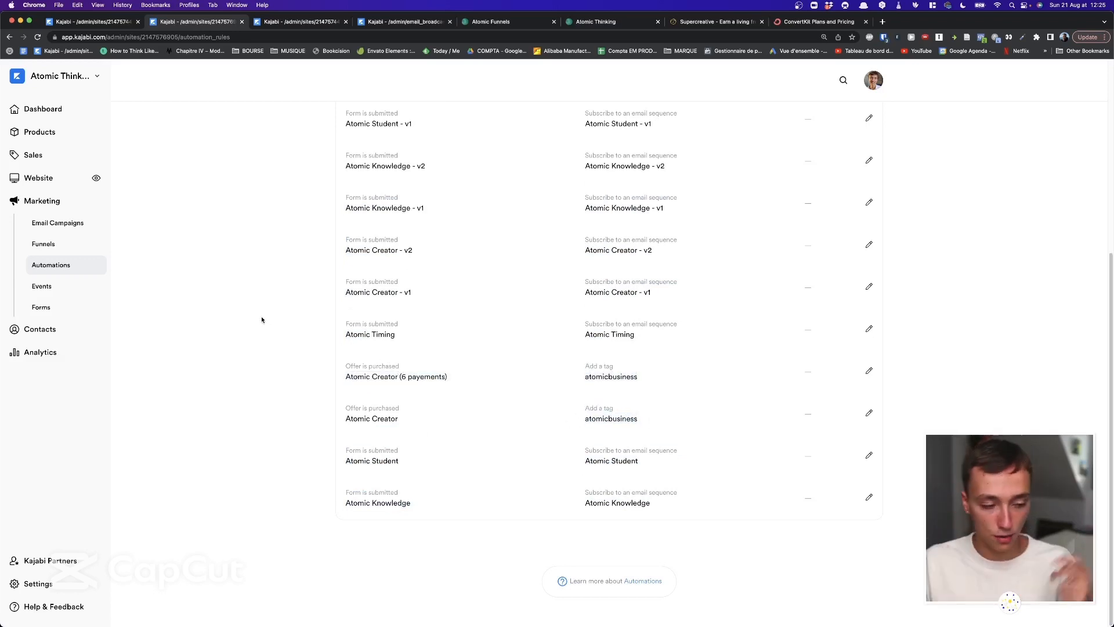
Browse the forms list and open the Atomic Timing - v1 form.
left_click(53, 308)
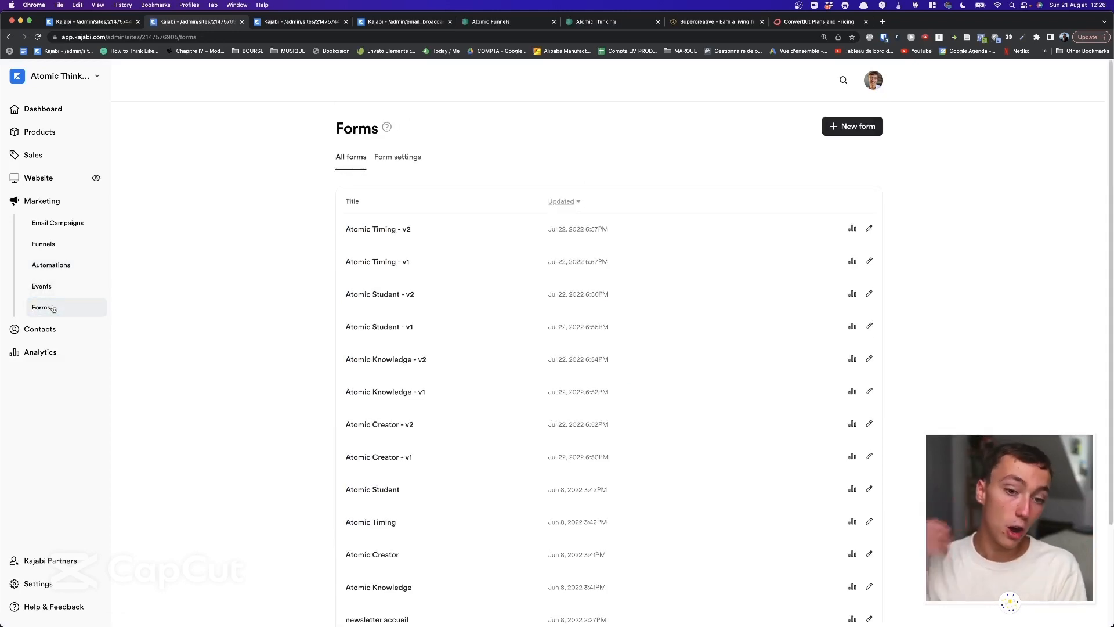
scroll(237, 251, "down", 3)
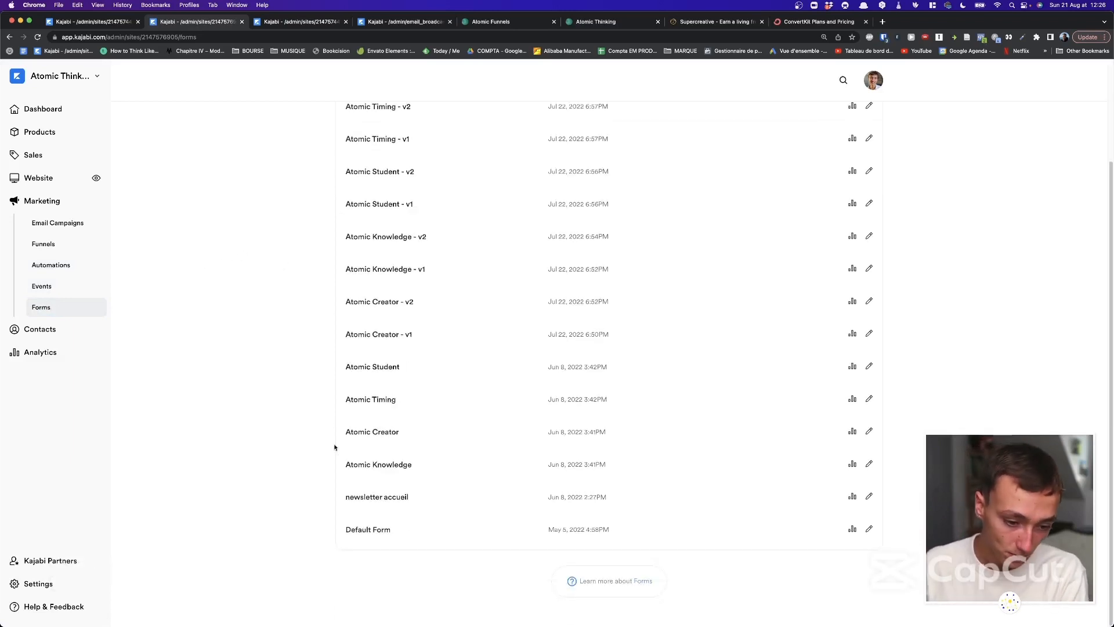
scroll(400, 348, "up", 1)
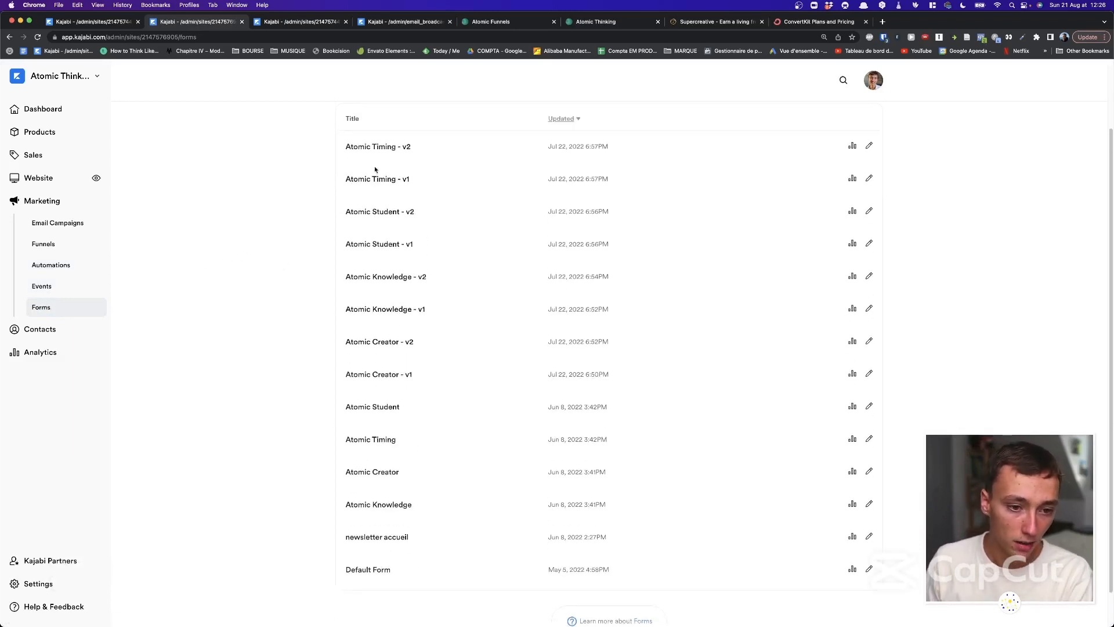
scroll(386, 154, "up", 2)
left_click(388, 254)
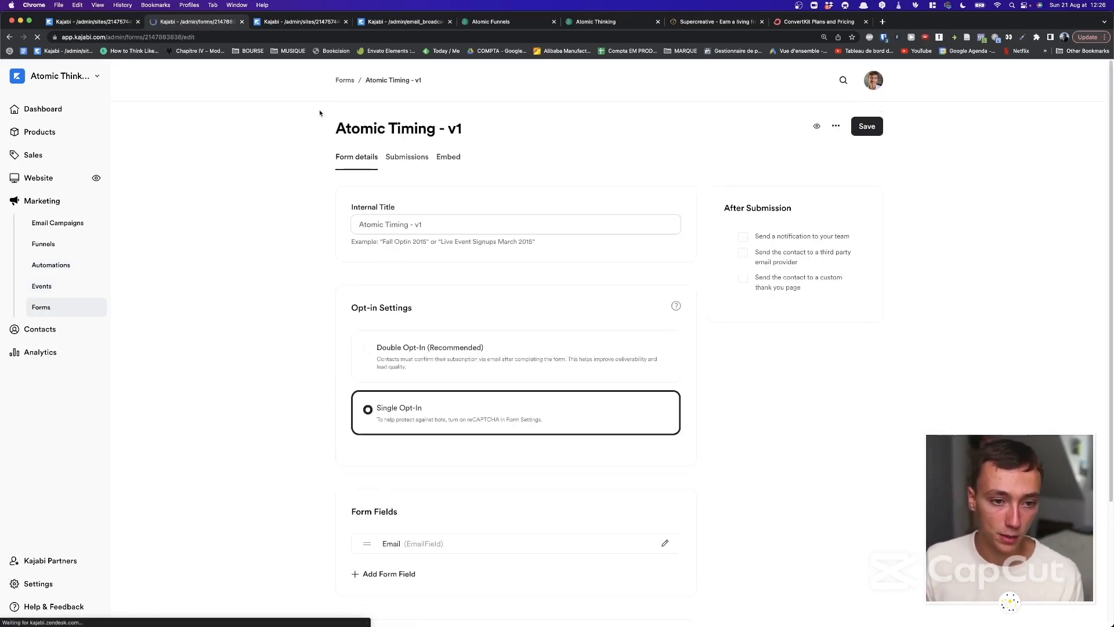
left_click_drag(320, 112, 564, 122)
left_click(564, 123)
left_click_drag(338, 115, 522, 123)
left_click(522, 122)
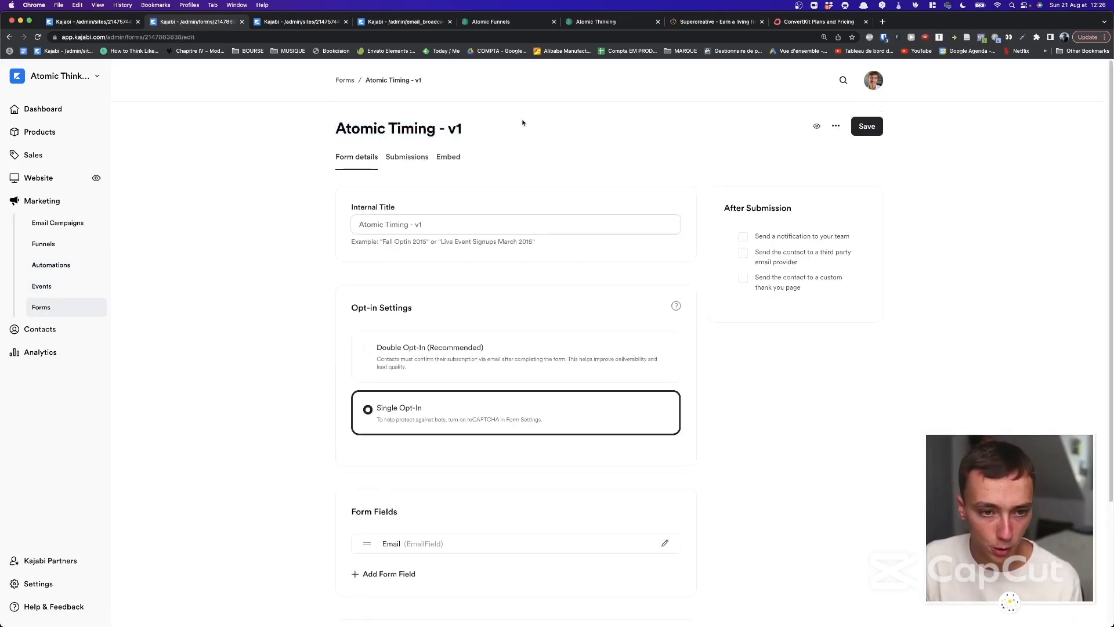
left_click_drag(333, 124, 527, 117)
left_click(527, 117)
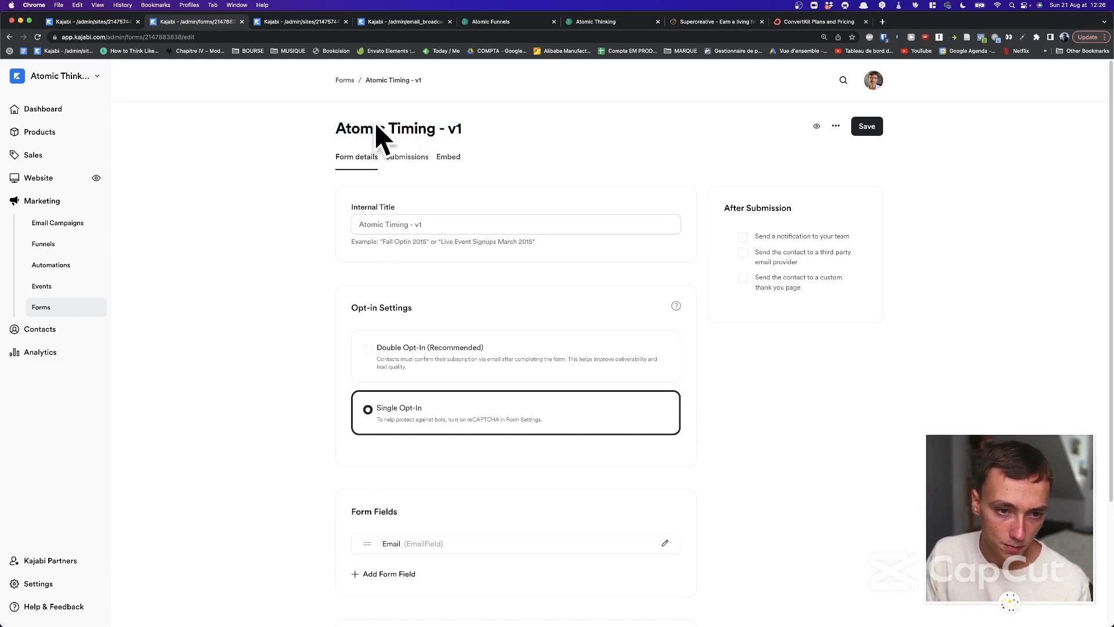
left_click_drag(332, 126, 536, 120)
left_click(535, 120)
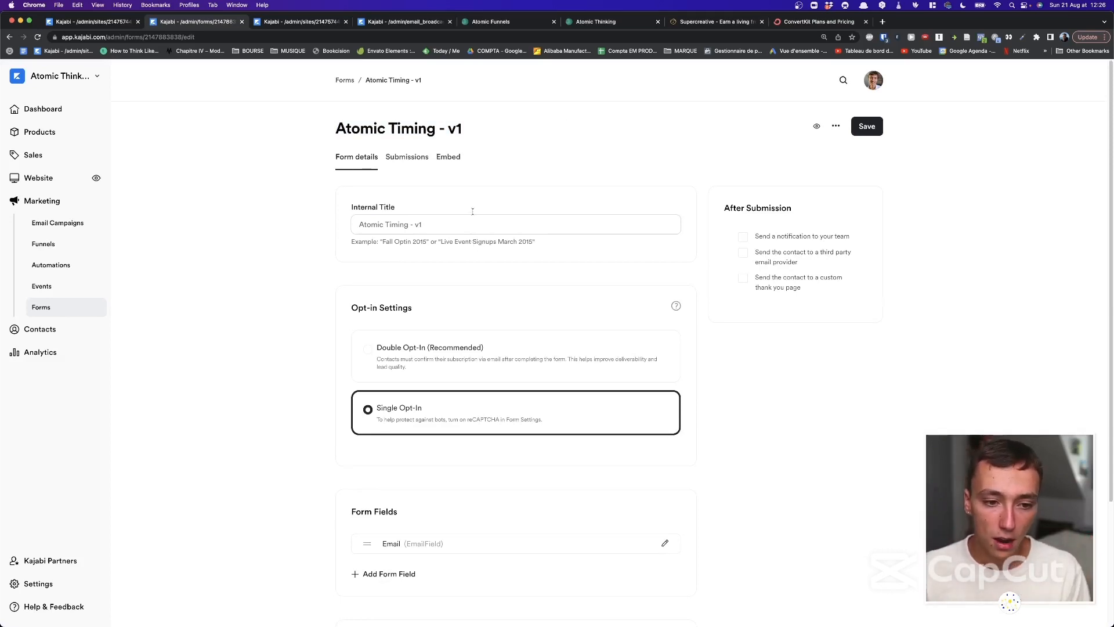
scroll(418, 252, "down", 3)
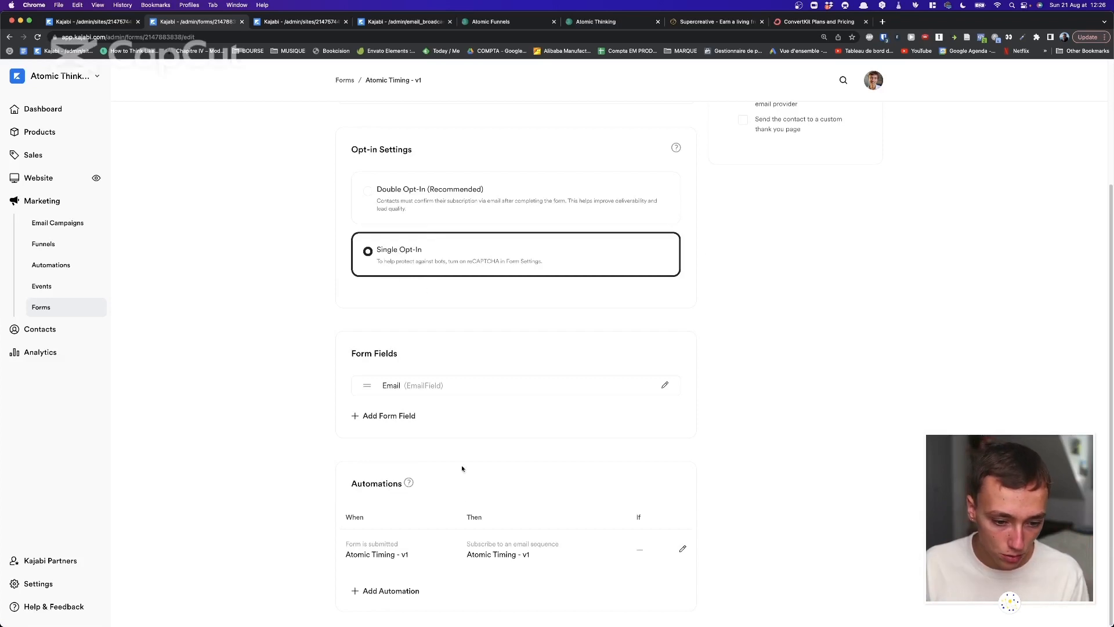
left_click_drag(343, 492, 446, 537)
left_click(416, 546)
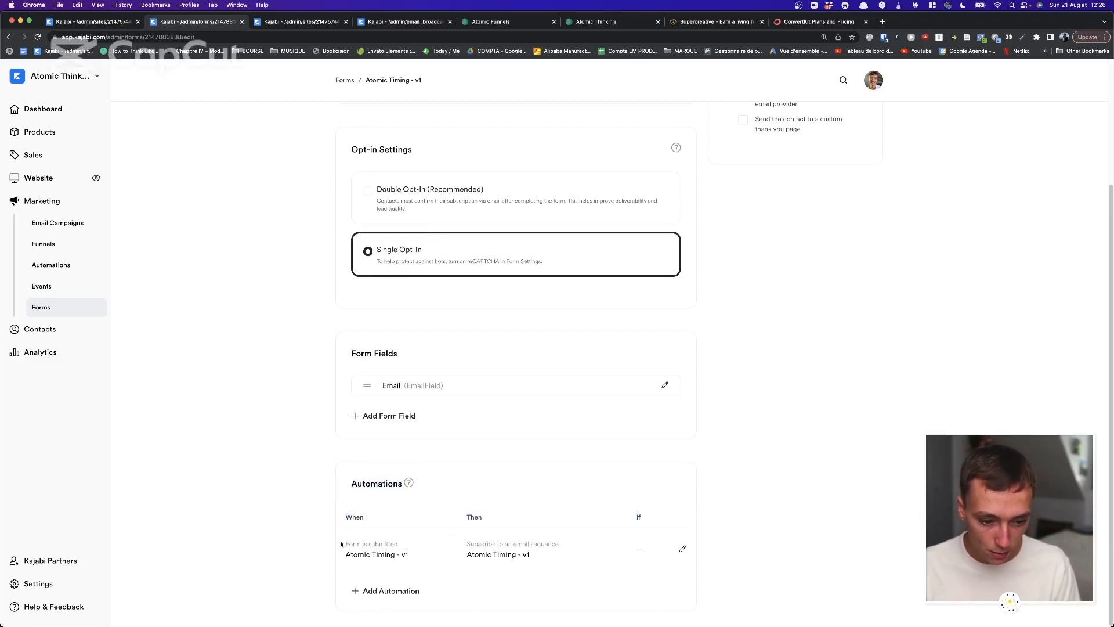
left_click_drag(332, 540, 426, 561)
left_click(426, 561)
key("ctrl+Up")
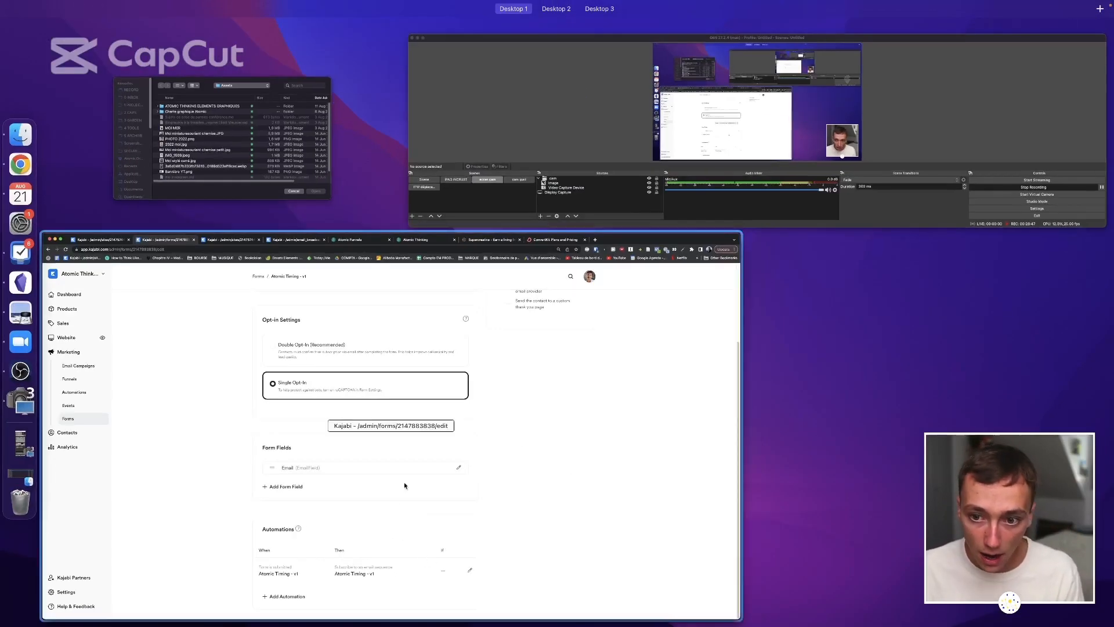
left_click(405, 484)
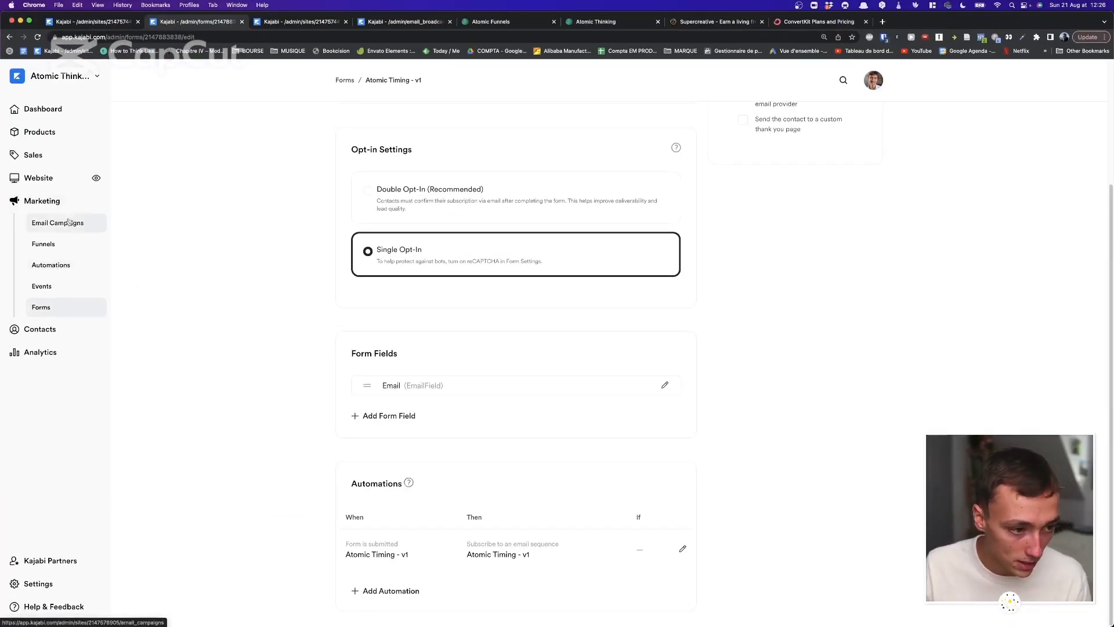
scroll(278, 280, "up", 4)
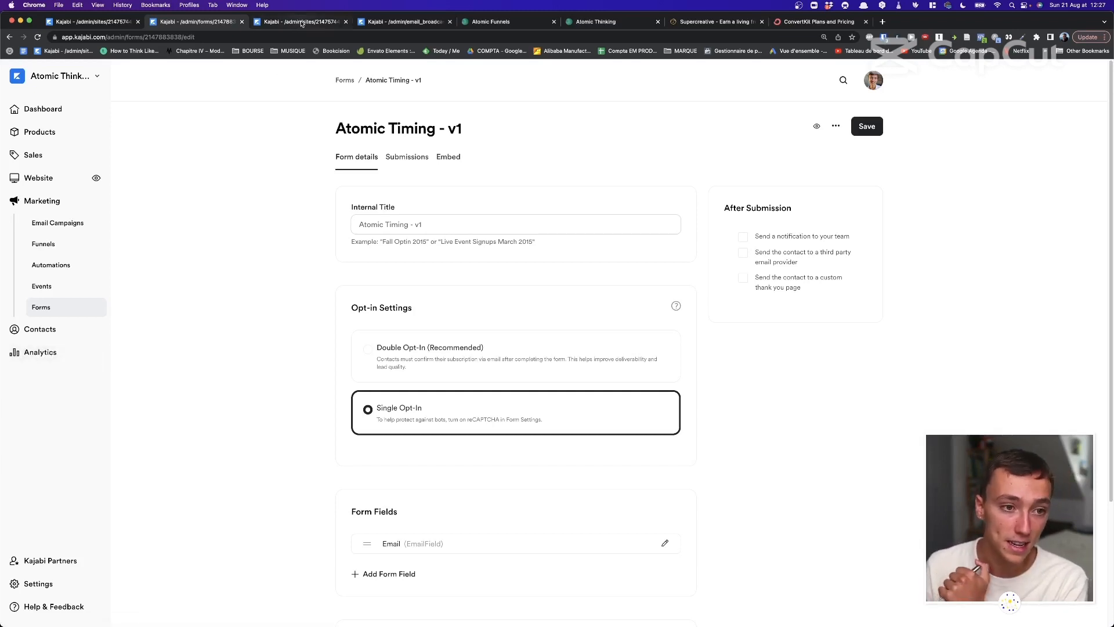
left_click(299, 22)
left_click(203, 25)
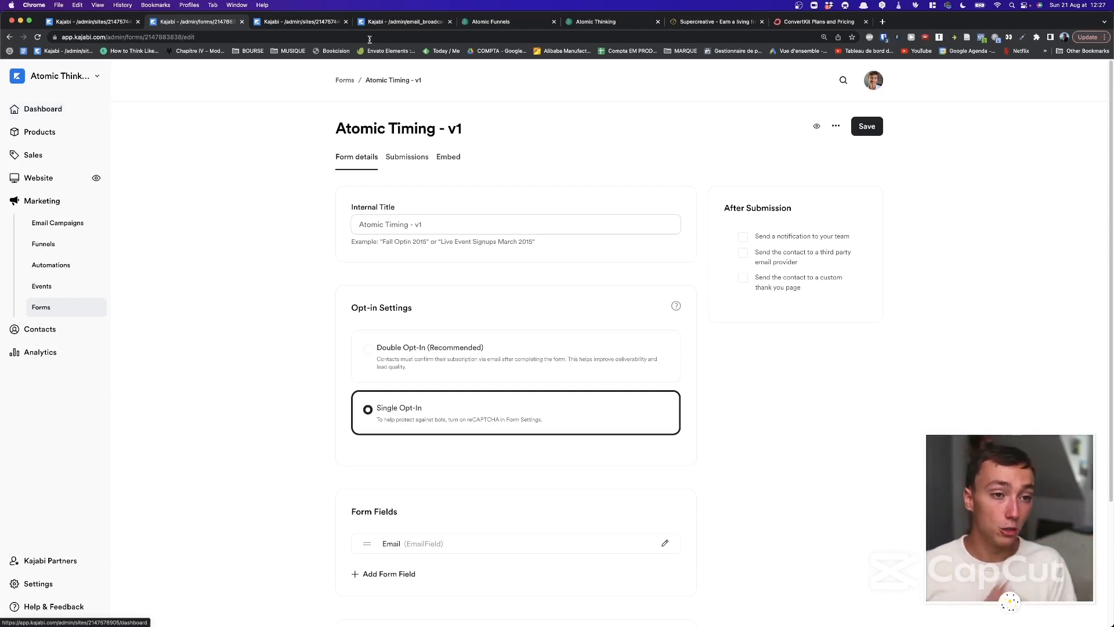
Scroll the Atomic Funnels sales page through content, pricing and FAQ, then return to Email Campaigns.
left_click(493, 22)
scroll(408, 182, "down", 5)
scroll(407, 182, "up", 6)
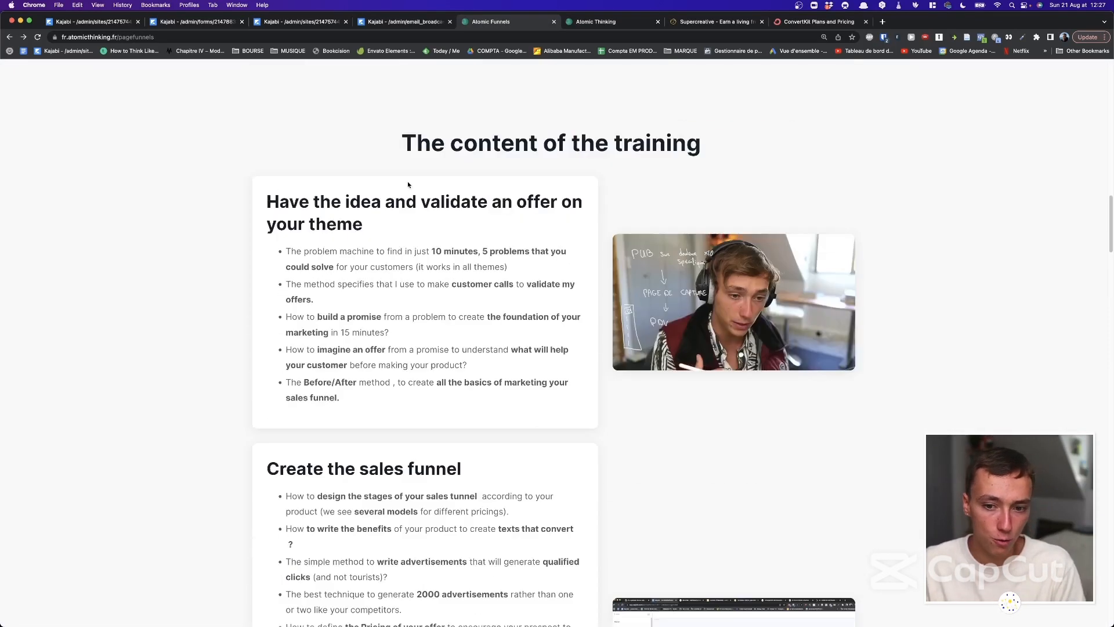
left_click_drag(400, 139, 515, 309)
left_click(515, 310)
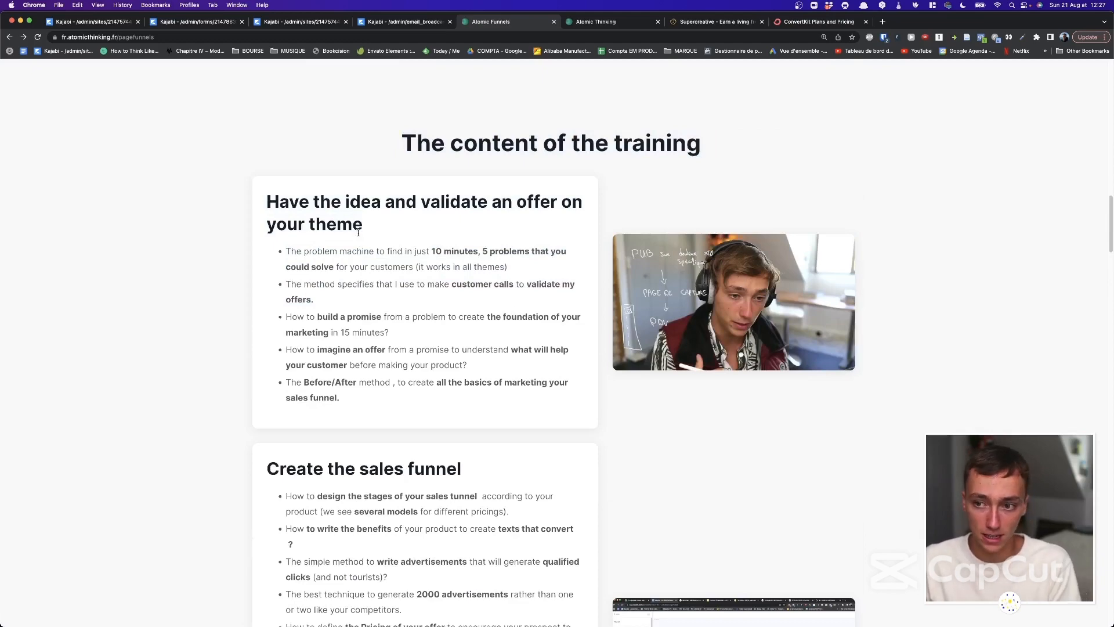
scroll(358, 232, "down", 7)
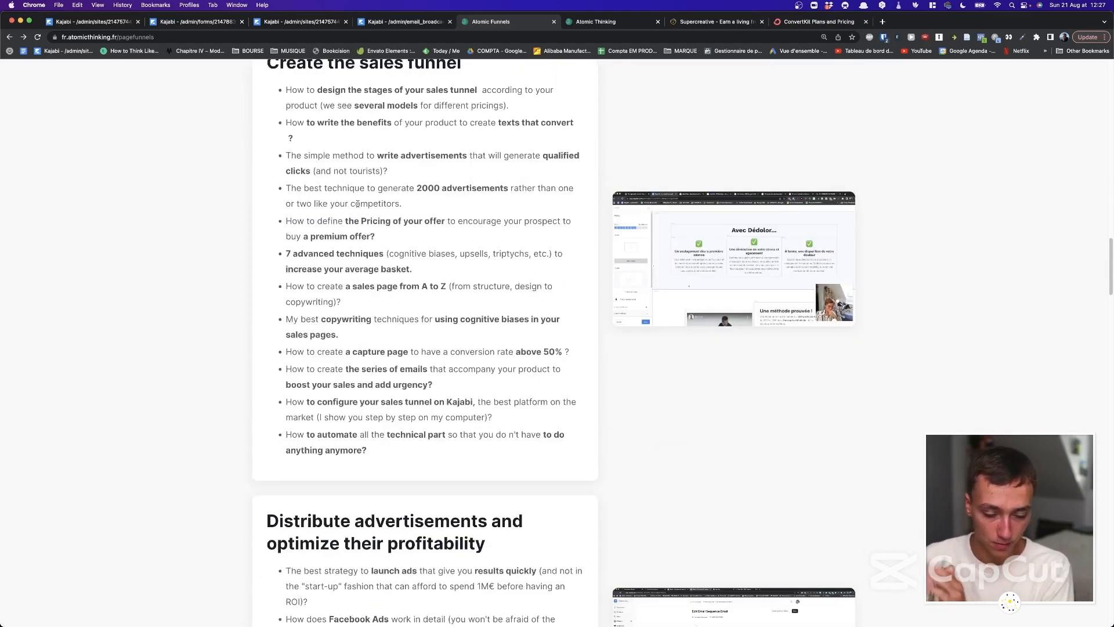
scroll(358, 202, "down", 20)
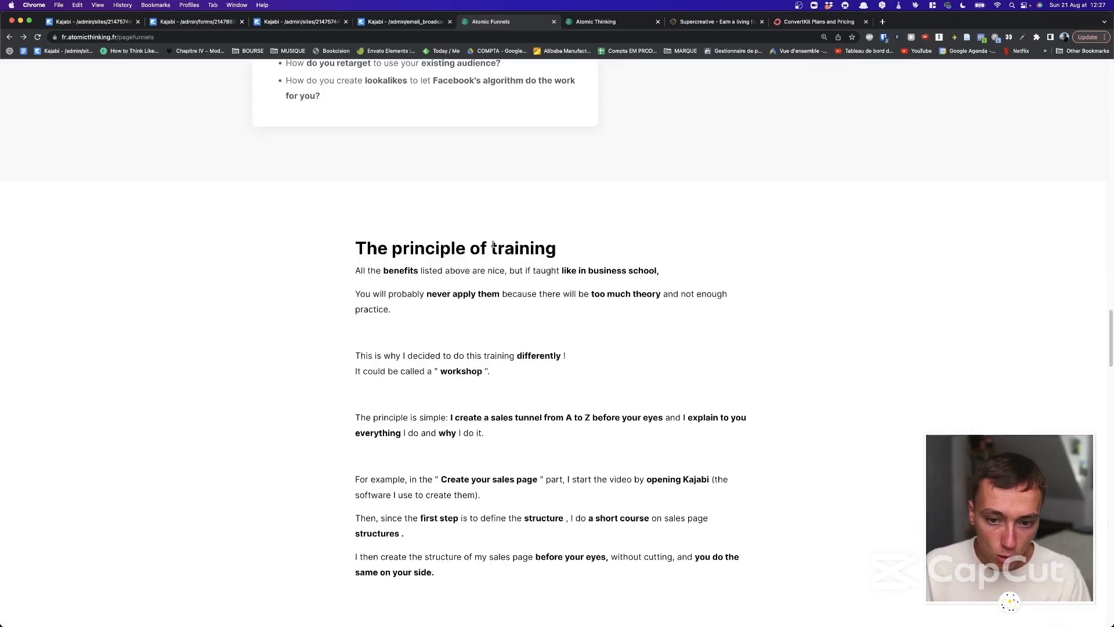
scroll(493, 244, "down", 20)
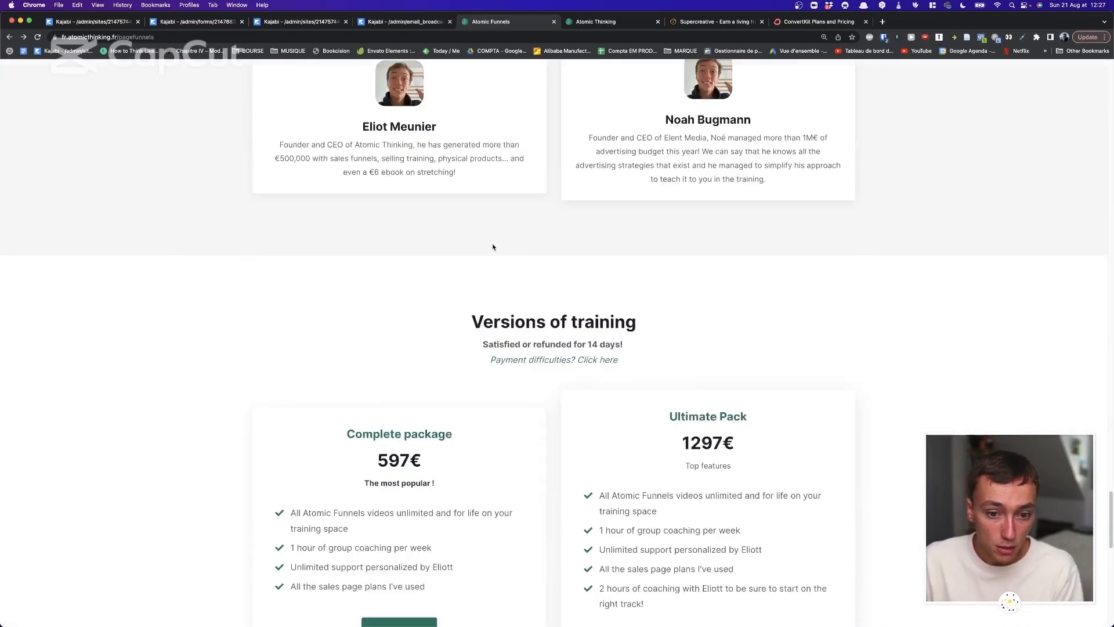
scroll(493, 246, "up", 9)
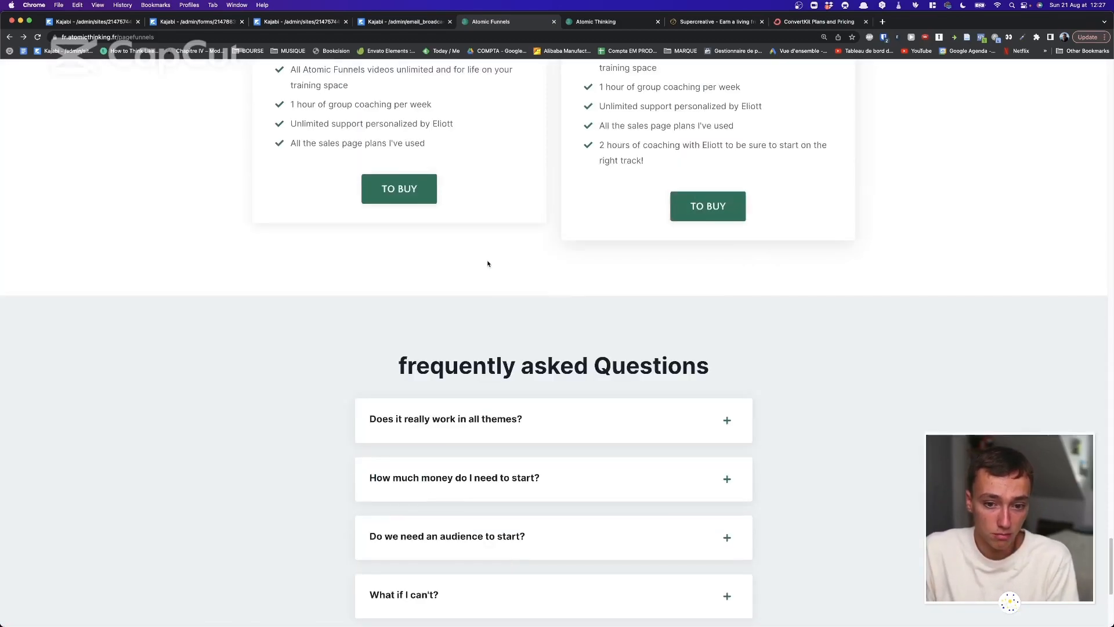
scroll(487, 264, "down", 9)
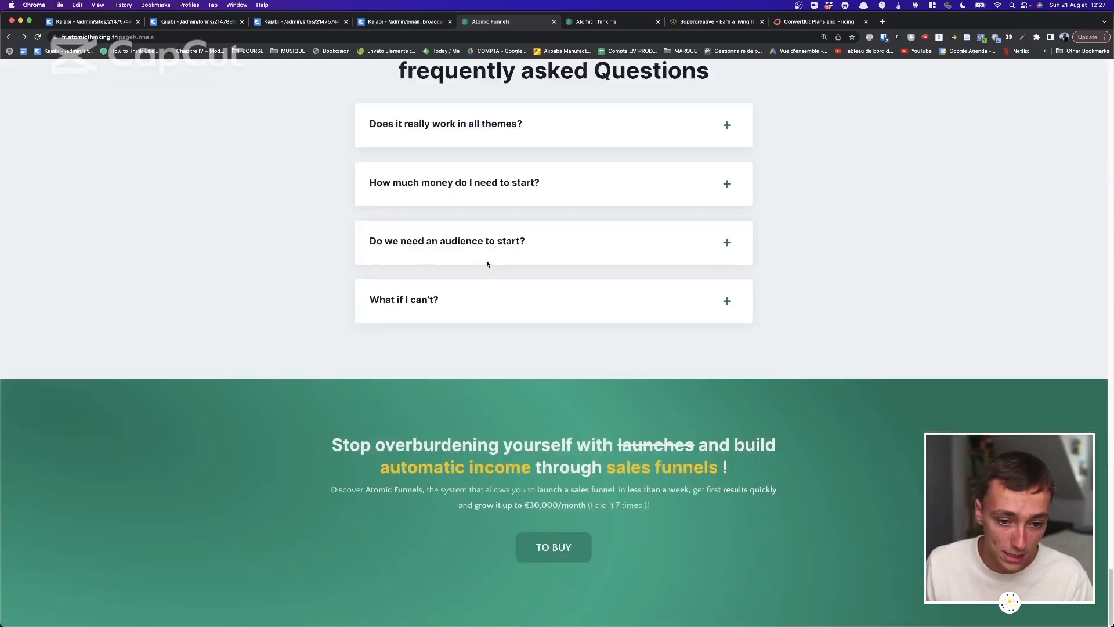
scroll(486, 253, "up", 20)
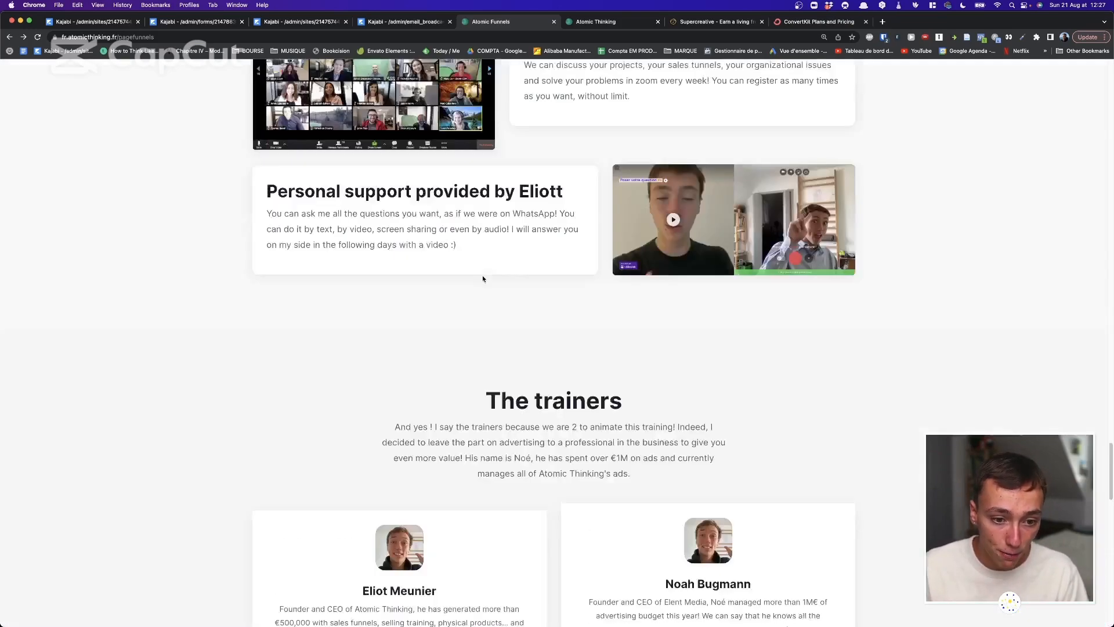
scroll(402, 234, "down", 2)
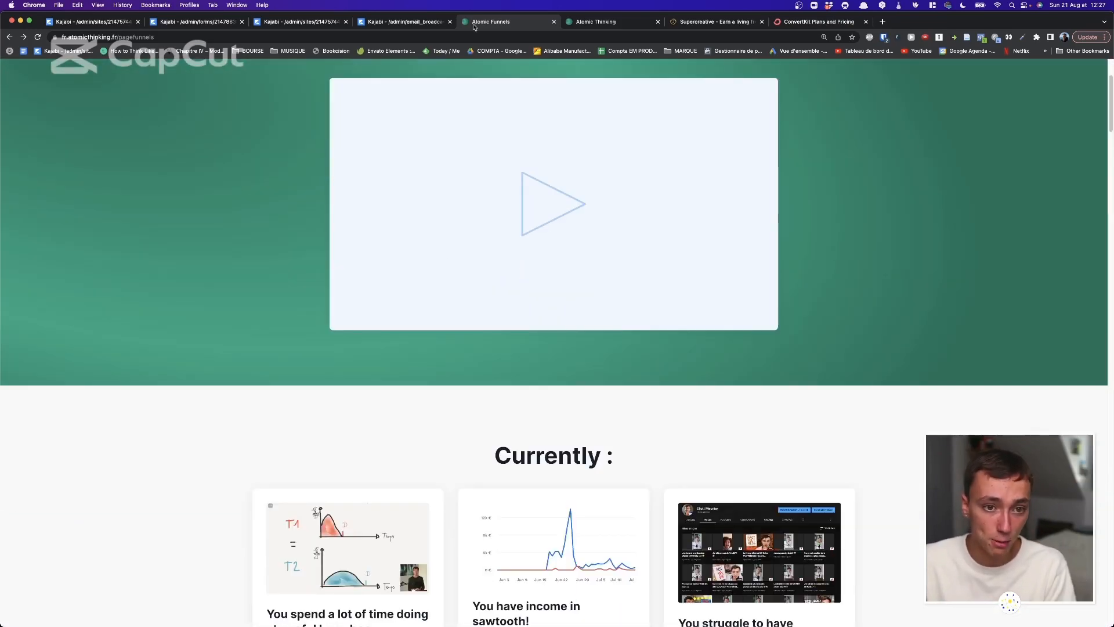
left_click(297, 23)
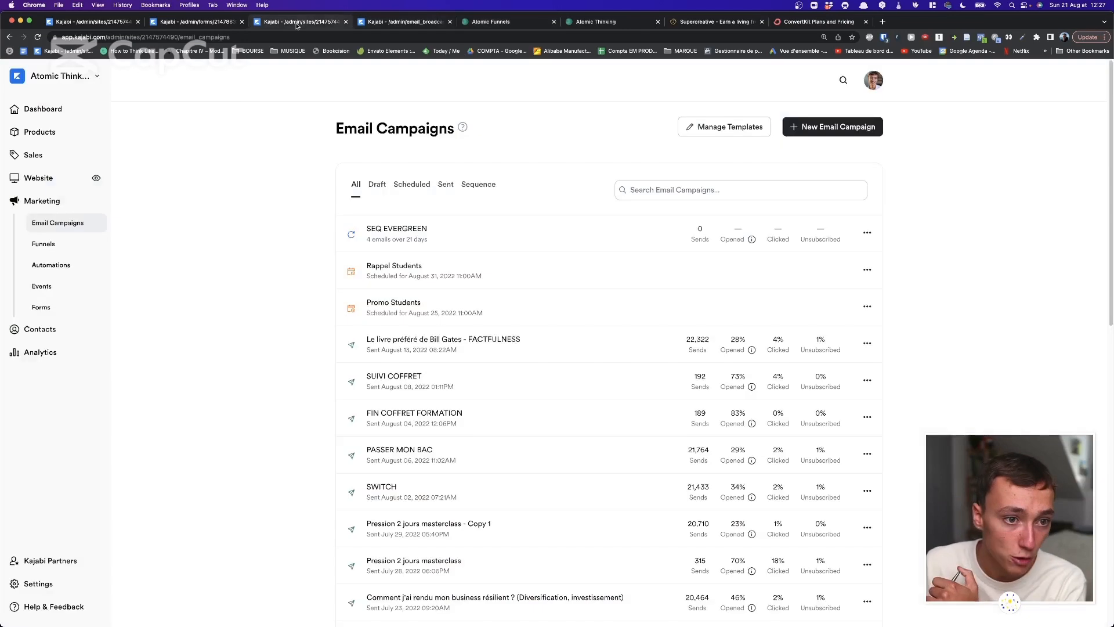
Open the empty Atomic Funnels course, try uploading files then cancel, and return to Products.
left_click(54, 133)
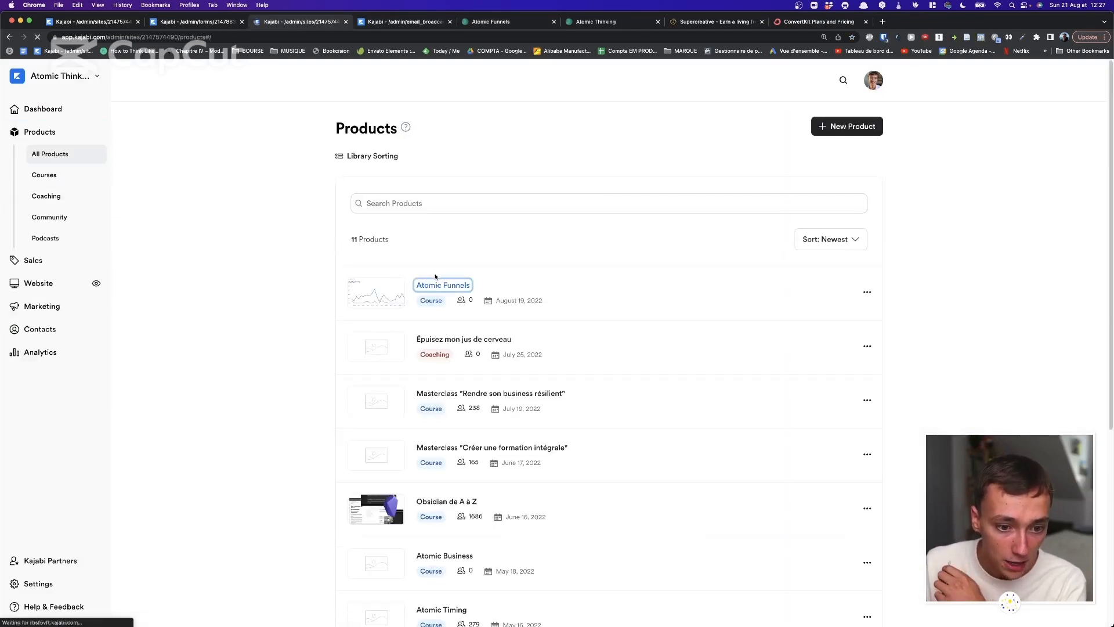
left_click(419, 285)
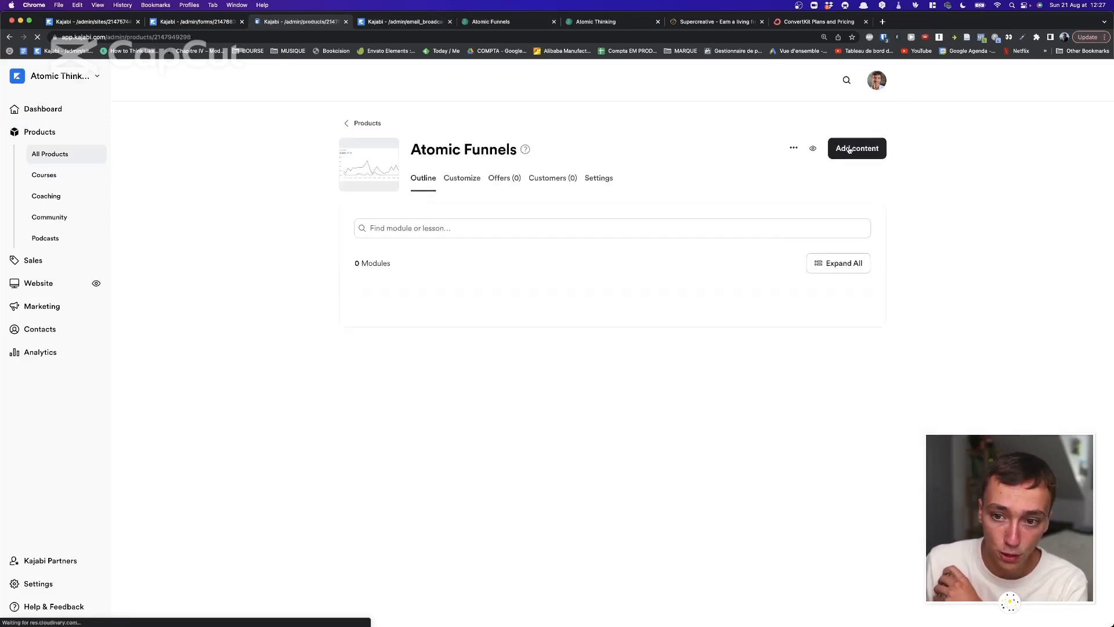
left_click(856, 148)
left_click(790, 255)
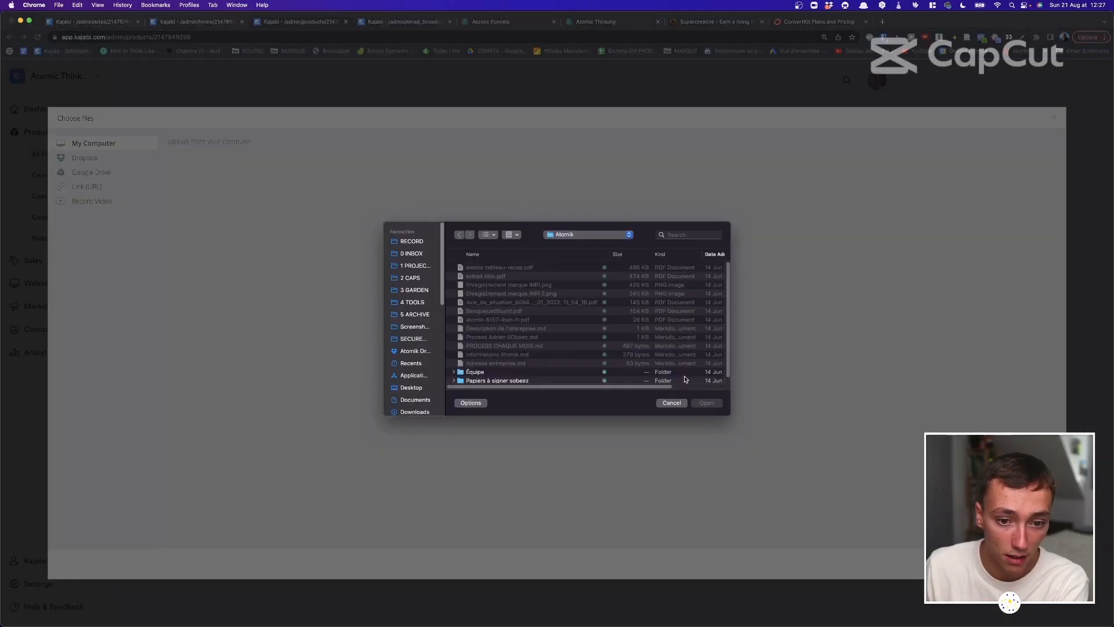
left_click(677, 403)
left_click(1054, 116)
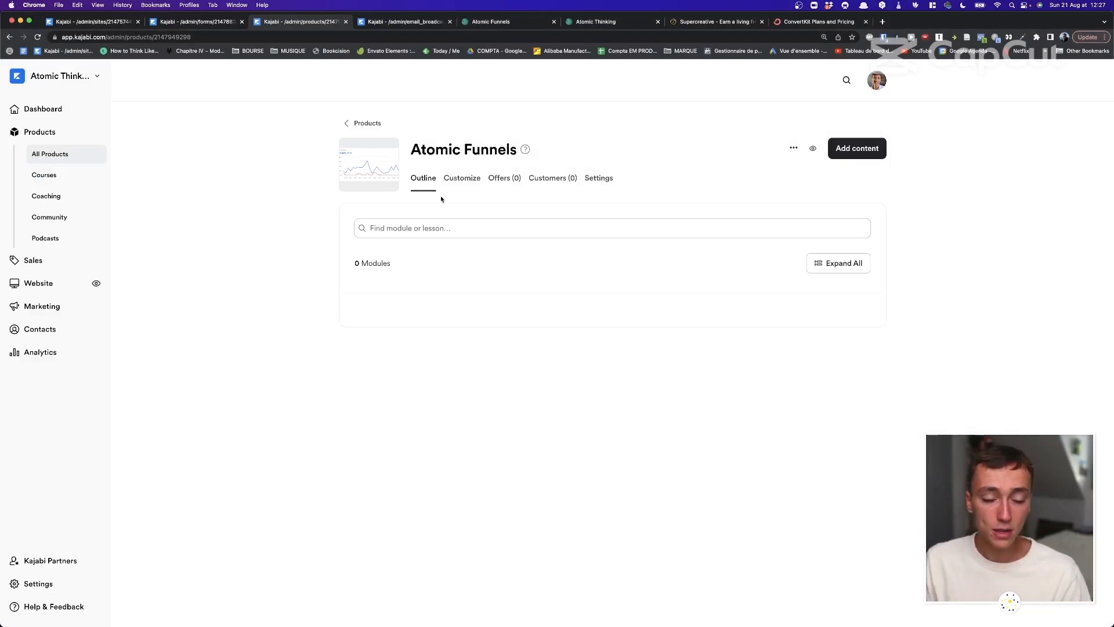
left_click(359, 123)
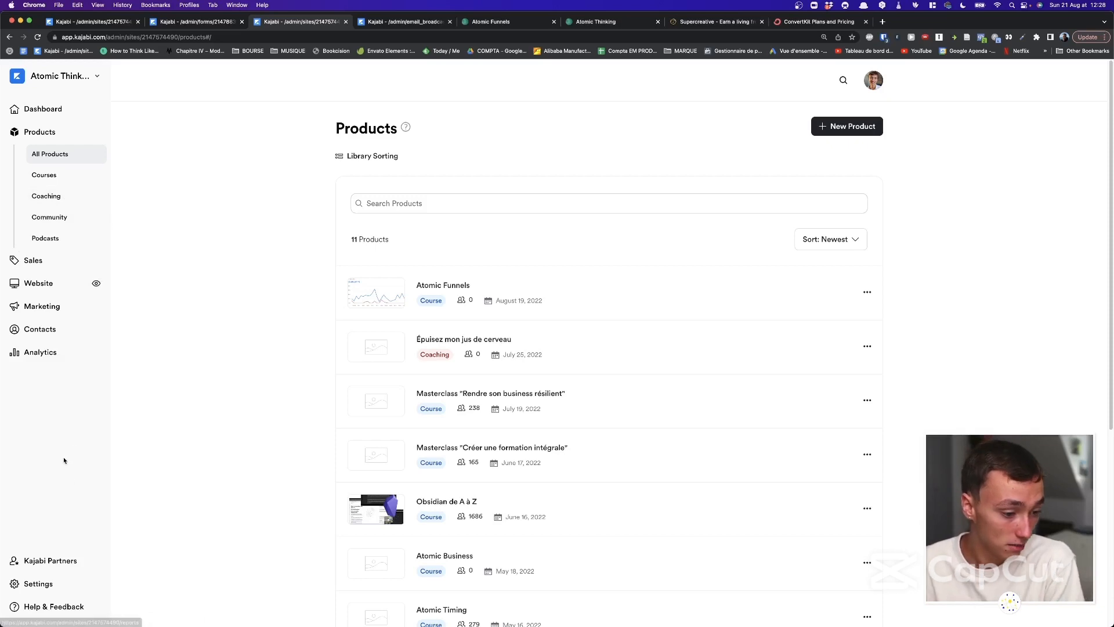
Open Settings > Site Details, showing the Atomic Thinking title, French language and EUR currency.
left_click(63, 585)
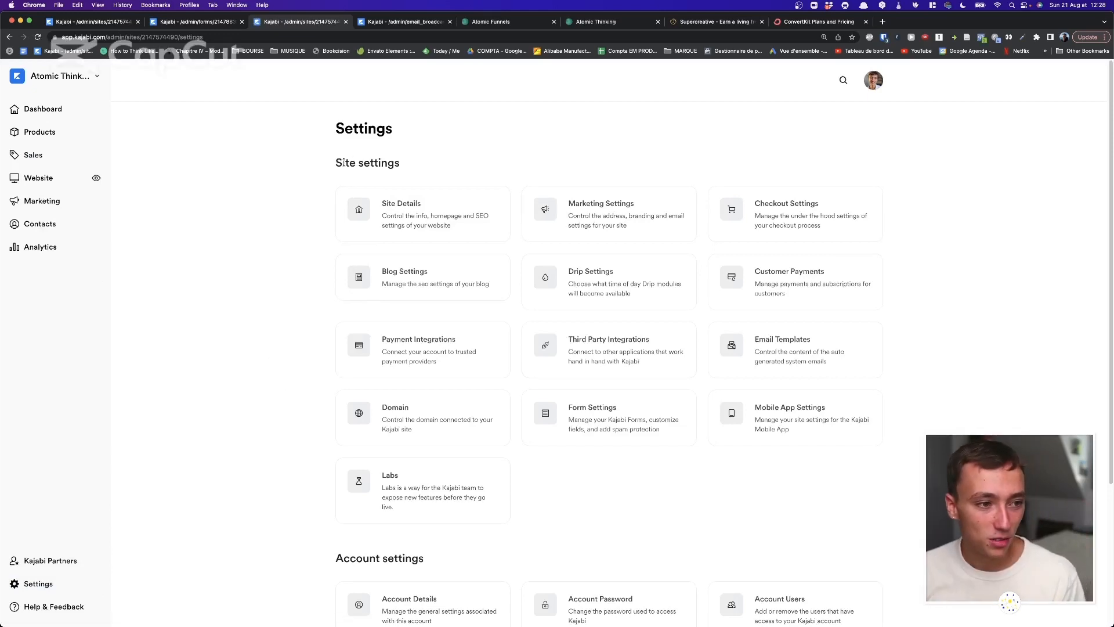
left_click_drag(327, 119, 458, 167)
left_click_drag(515, 239, 270, 114)
left_click(318, 134)
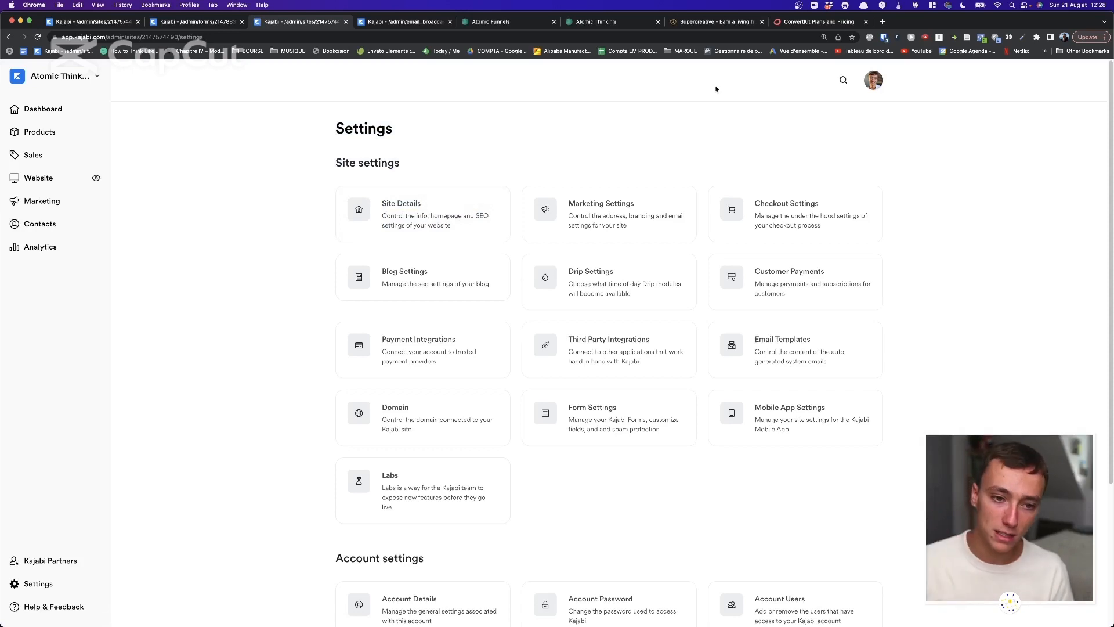
left_click(443, 225)
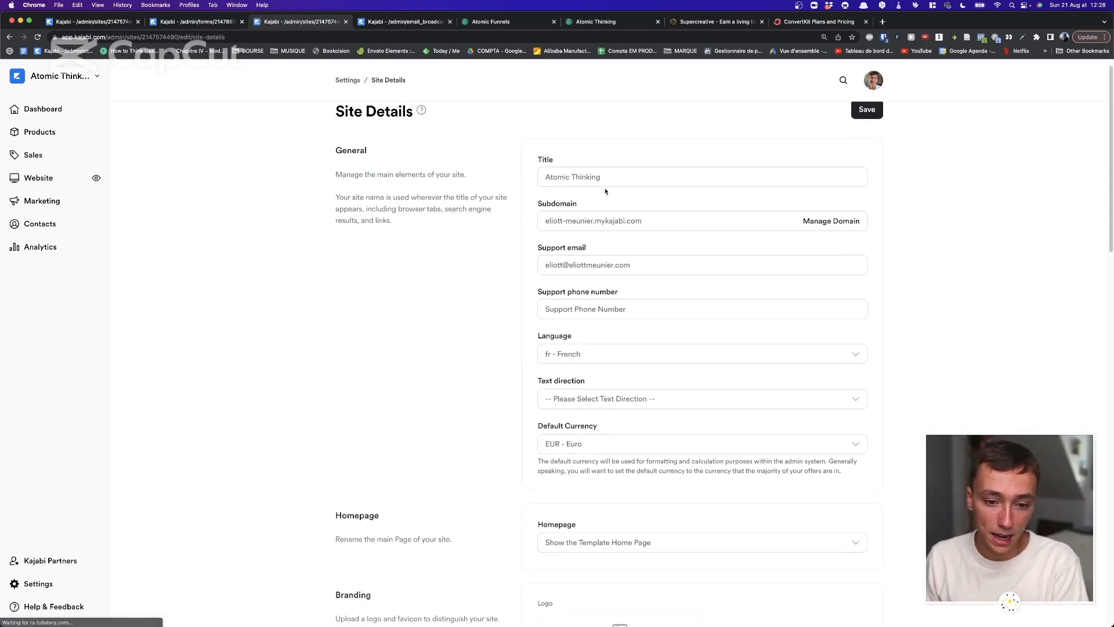
left_click_drag(489, 144, 689, 497)
left_click(689, 498)
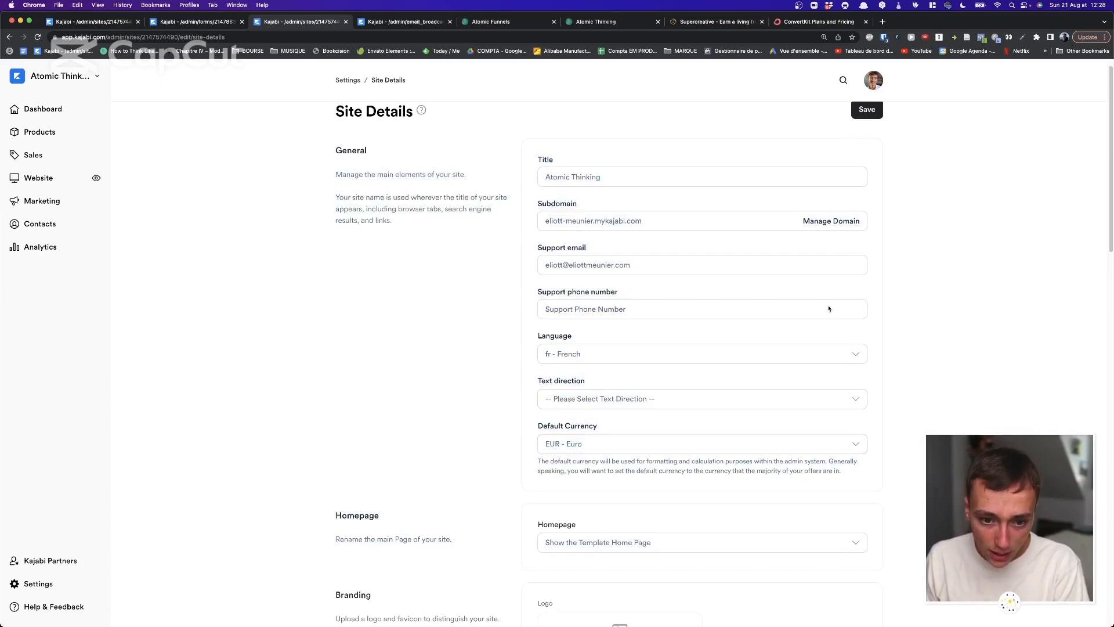
scroll(540, 219, "down", 6)
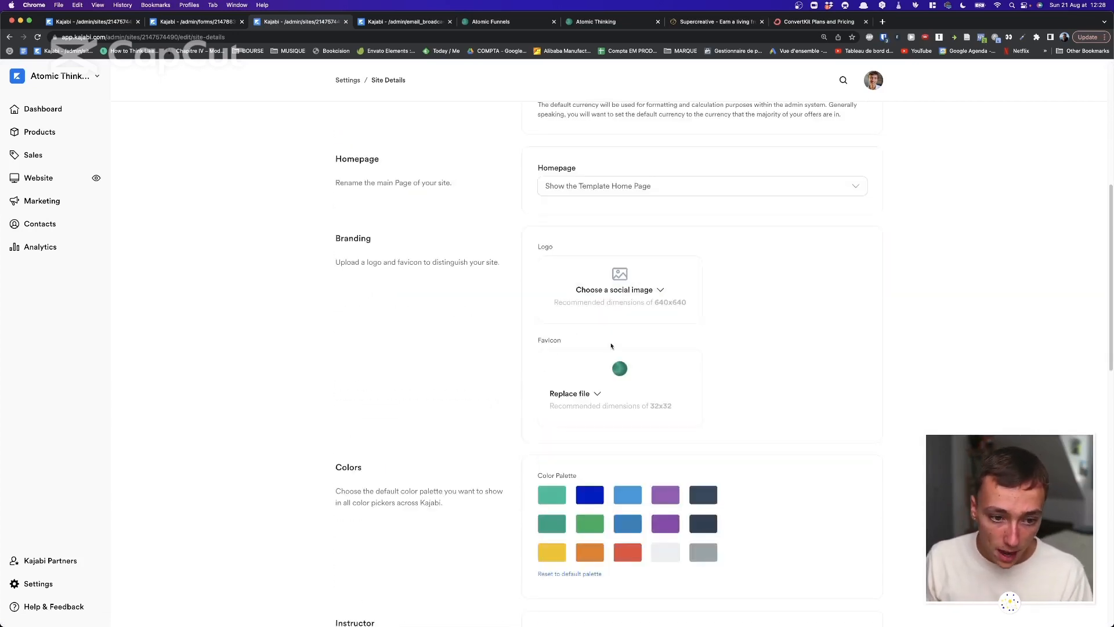
left_click_drag(480, 250, 746, 390)
left_click(746, 390)
scroll(746, 391, "down", 4)
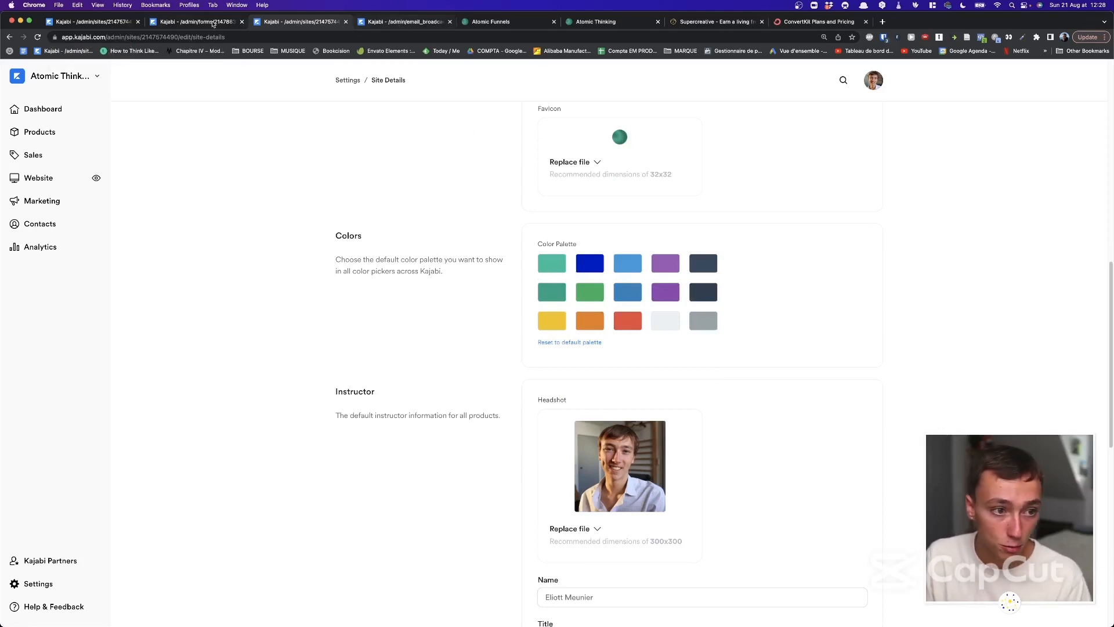
left_click(58, 76)
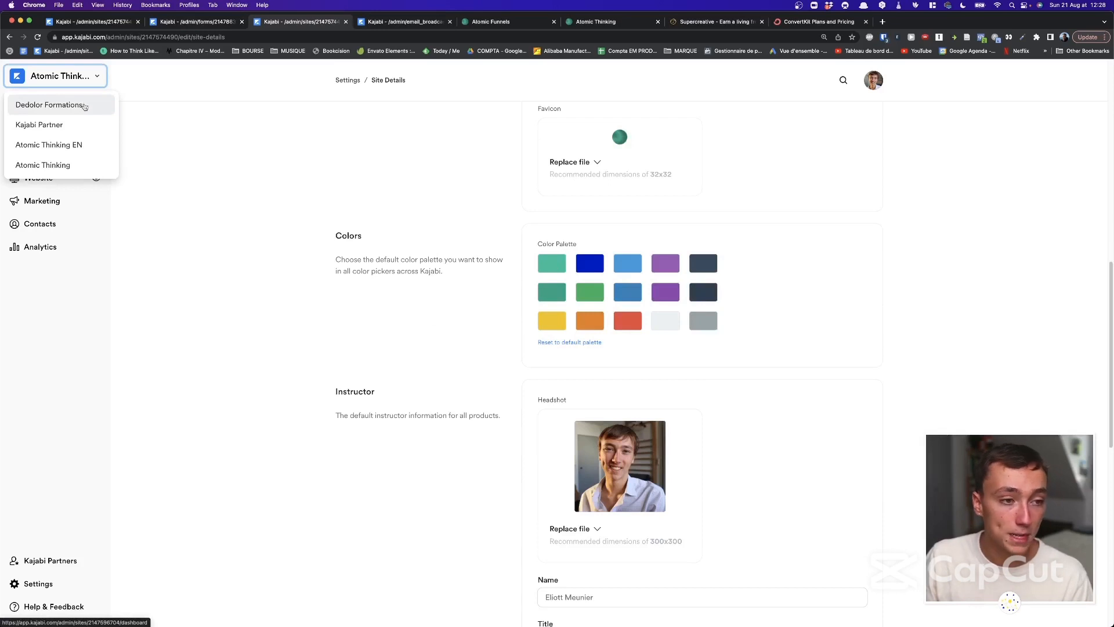
left_click(488, 229)
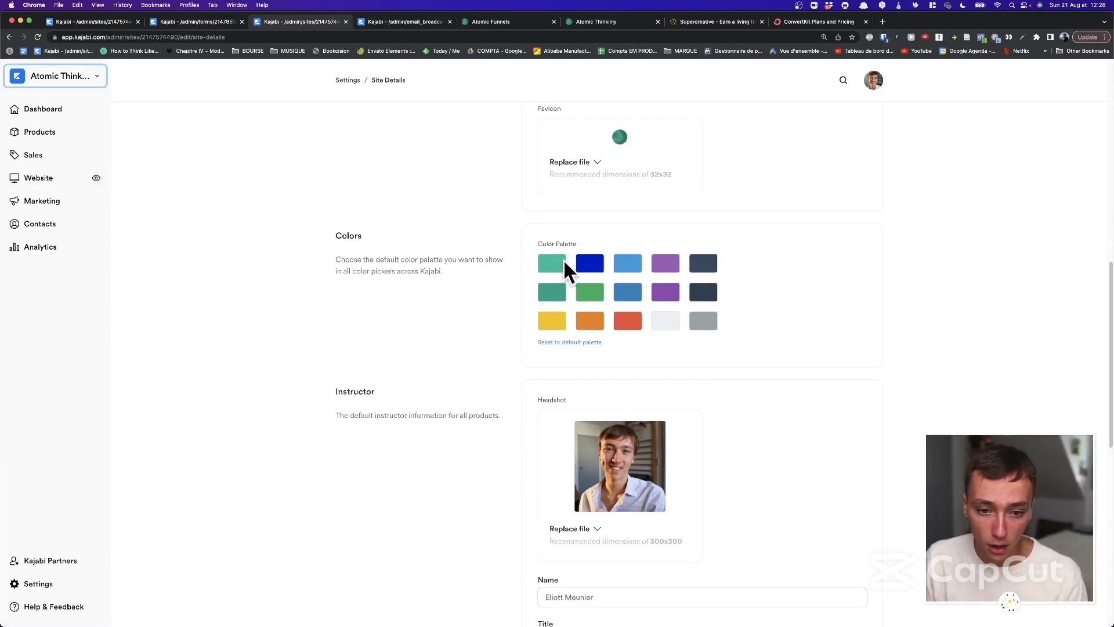
scroll(460, 268, "down", 1)
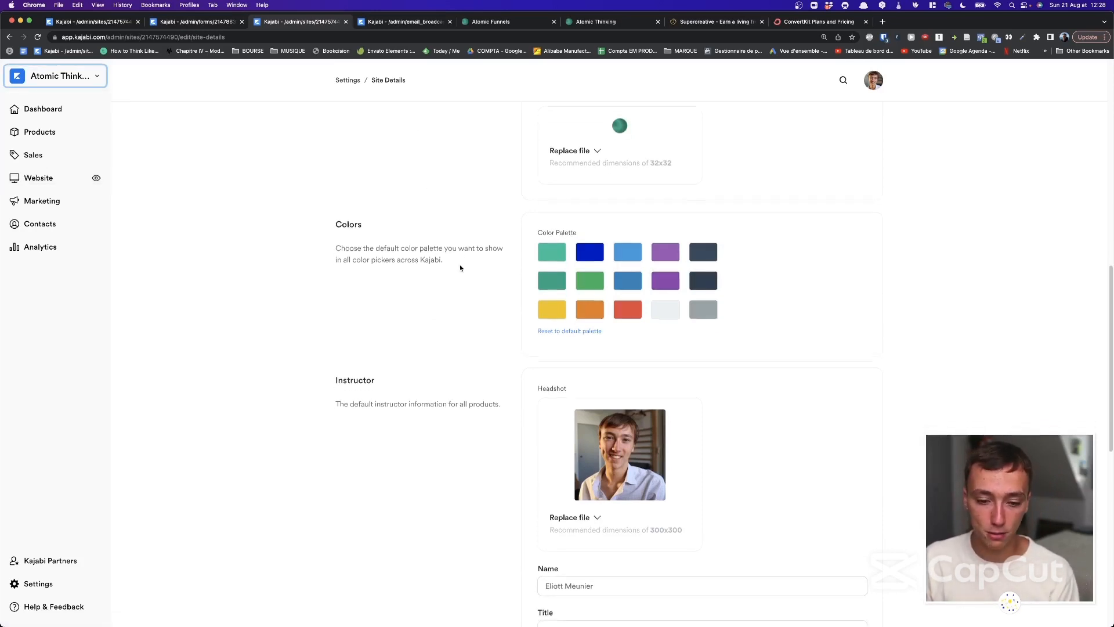
scroll(609, 174, "down", 2)
scroll(579, 235, "down", 5)
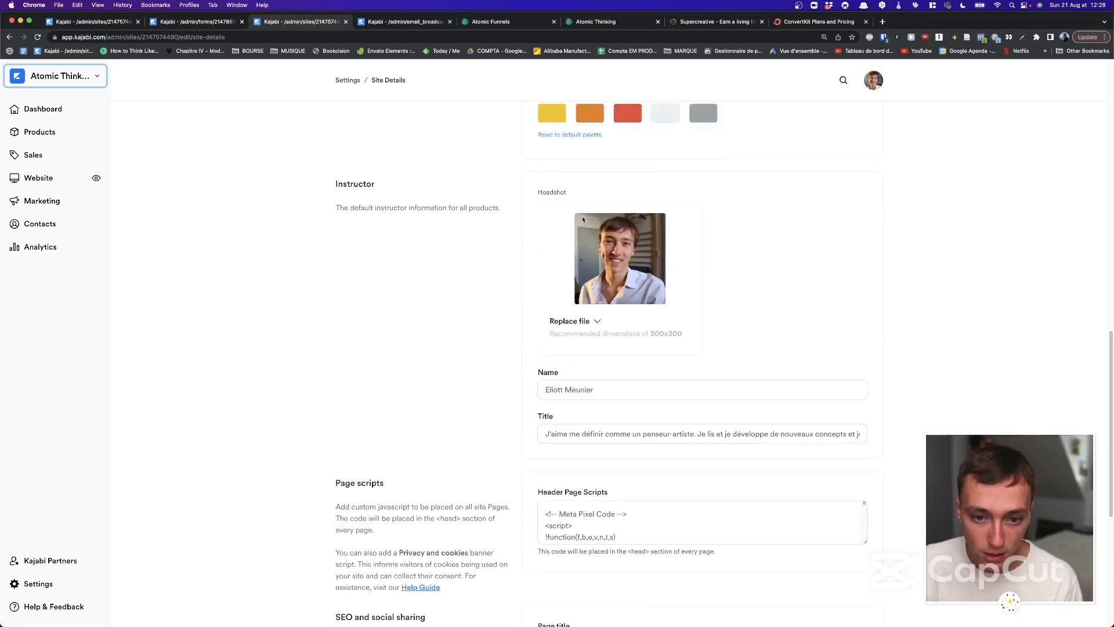
scroll(582, 217, "down", 1)
left_click_drag(468, 192, 794, 307)
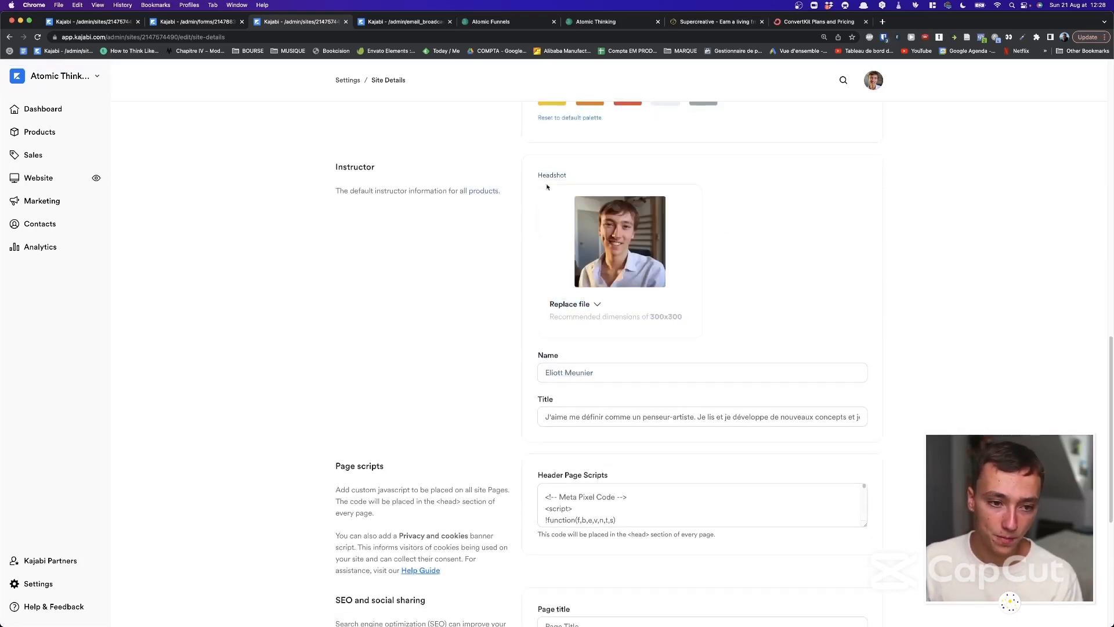
scroll(527, 254, "down", 4)
scroll(426, 283, "down", 1)
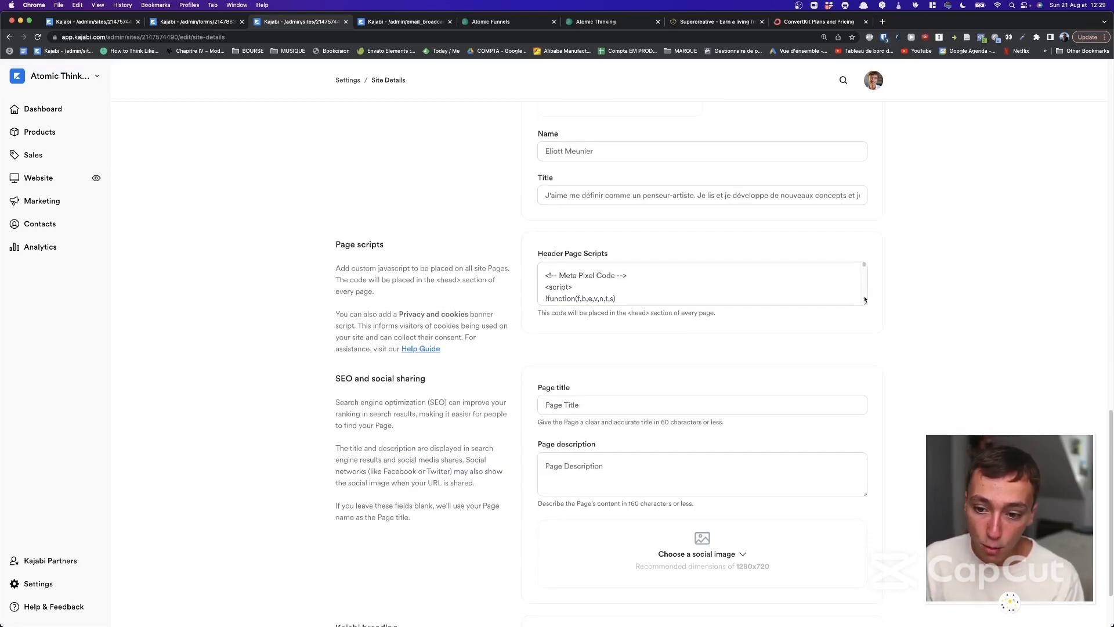
left_click_drag(864, 300, 855, 359)
scroll(824, 325, "down", 10)
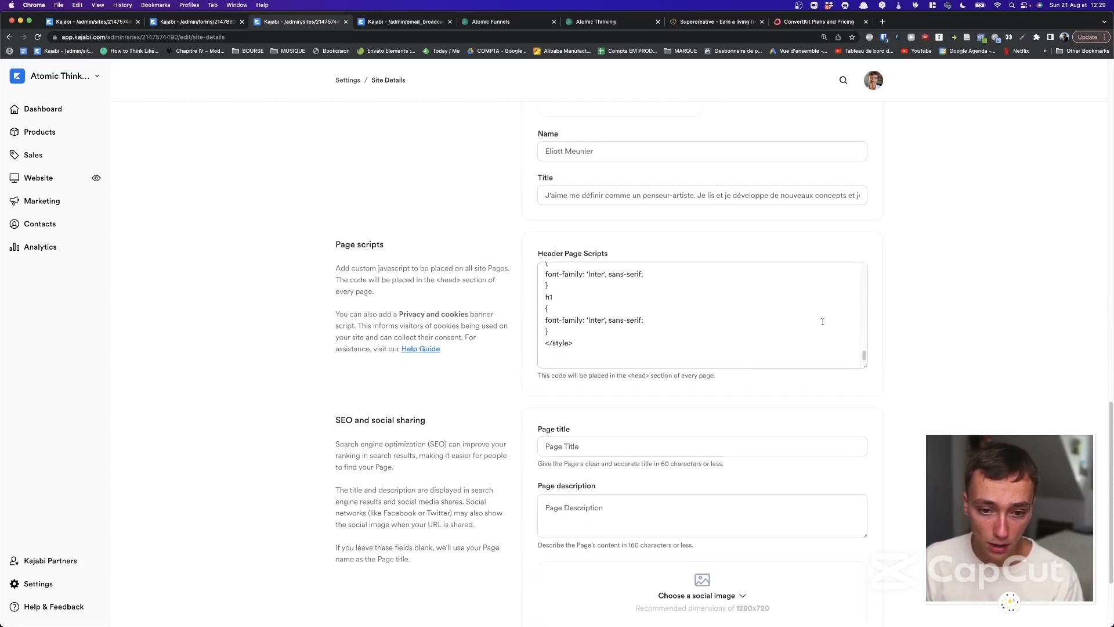
scroll(822, 321, "up", 10)
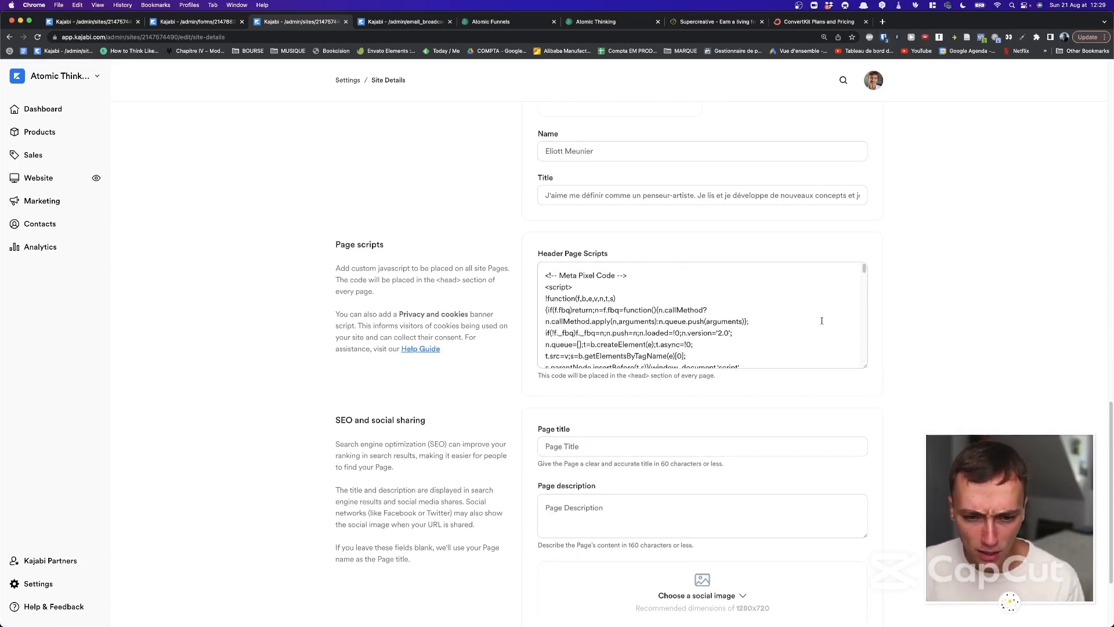
mouse_move(864, 268)
left_mouse_down()
mouse_move(869, 296)
mouse_move(855, 259)
left_mouse_up()
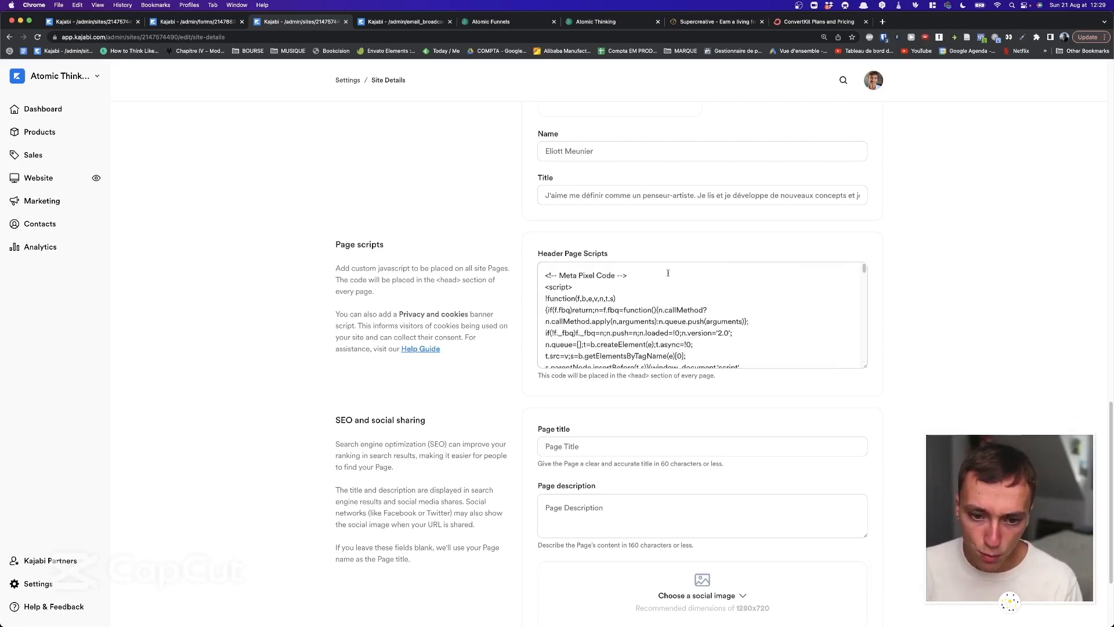
scroll(660, 269, "down", 5)
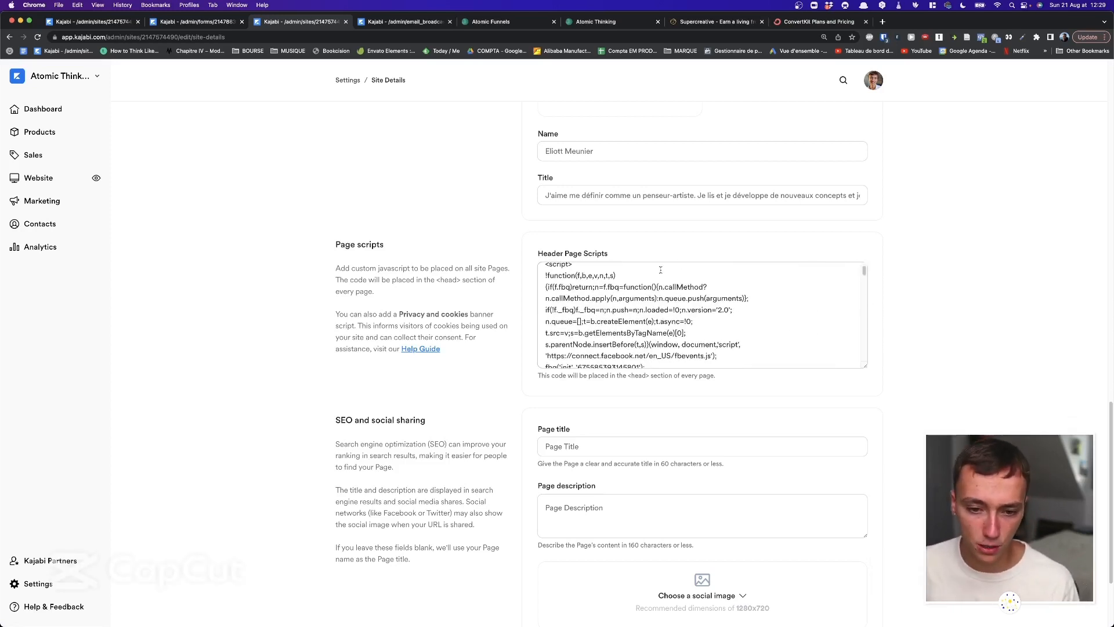
scroll(650, 291, "down", 10)
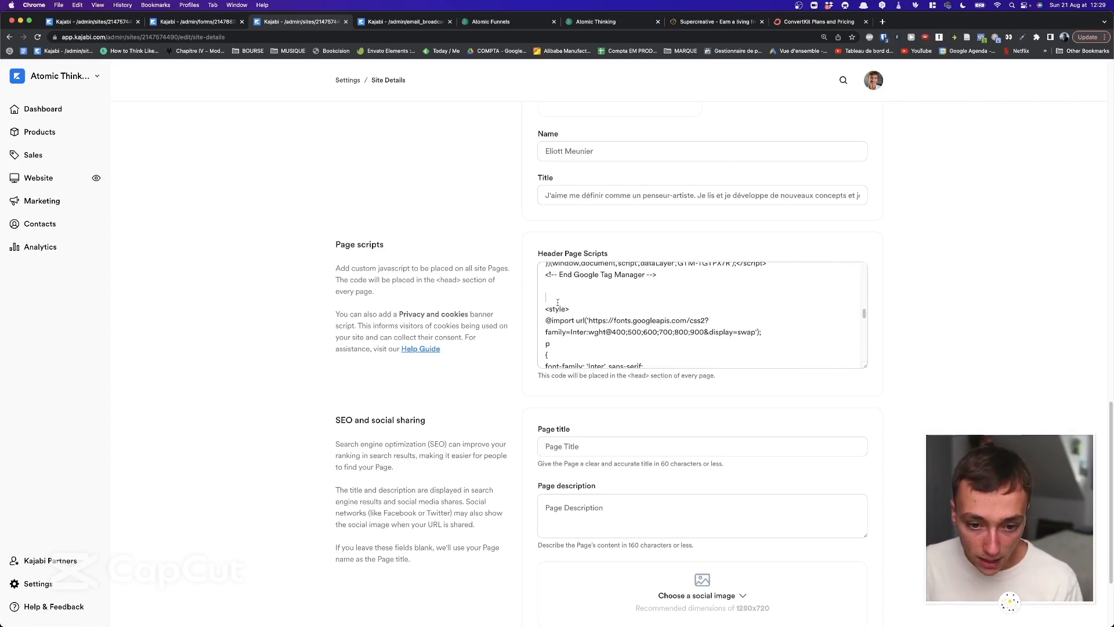
scroll(554, 302, "down", 2)
left_click_drag(546, 292, 582, 319)
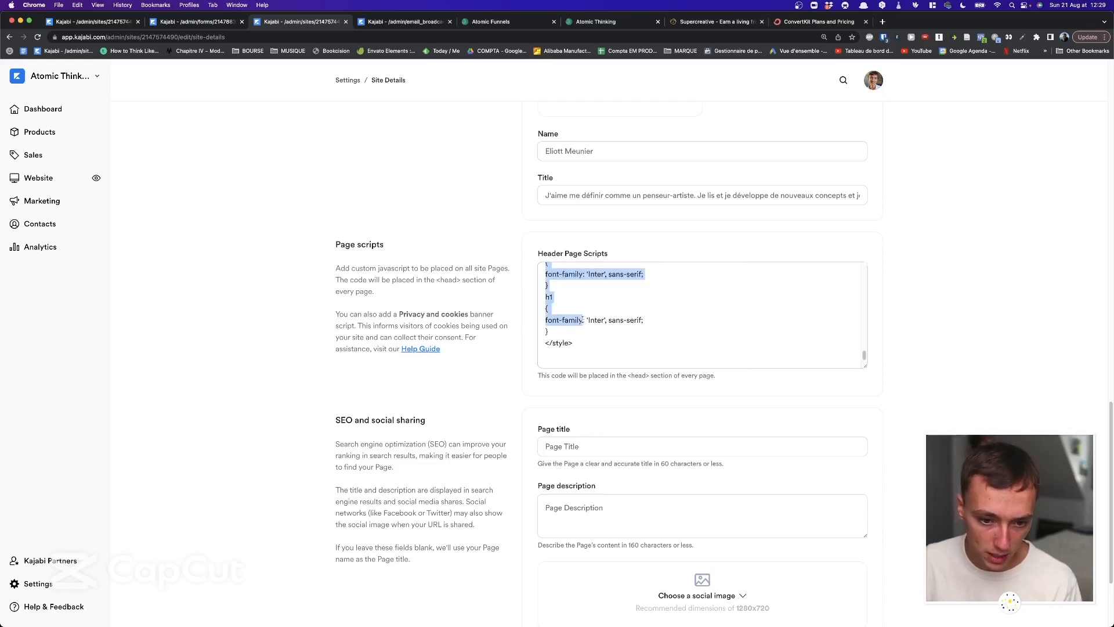
left_click(605, 334)
scroll(607, 334, "down", 3)
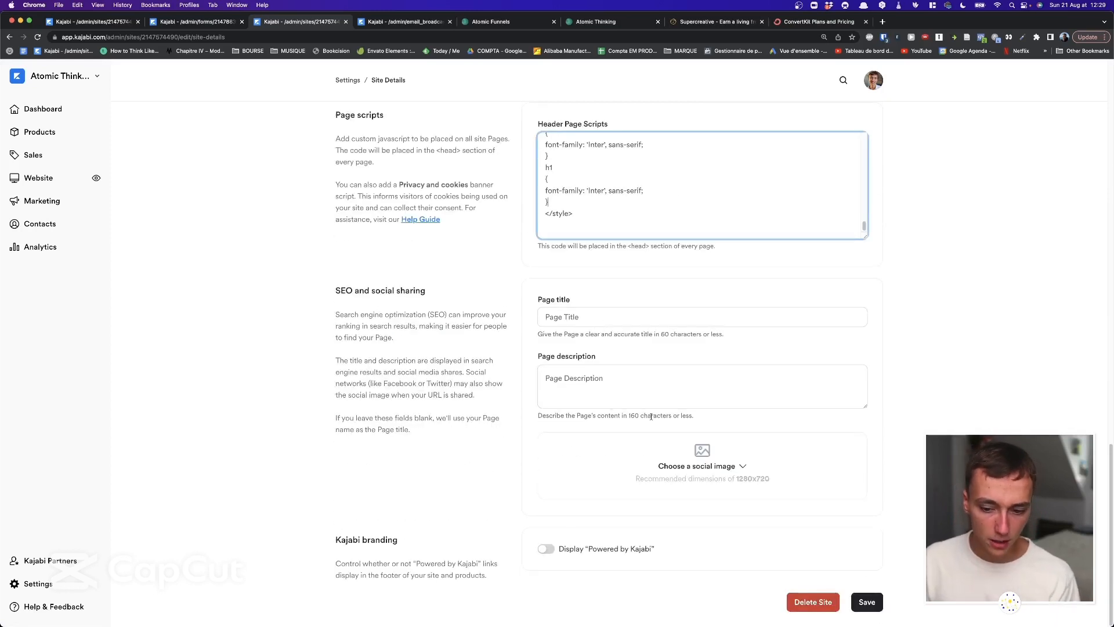
scroll(407, 340, "up", 15)
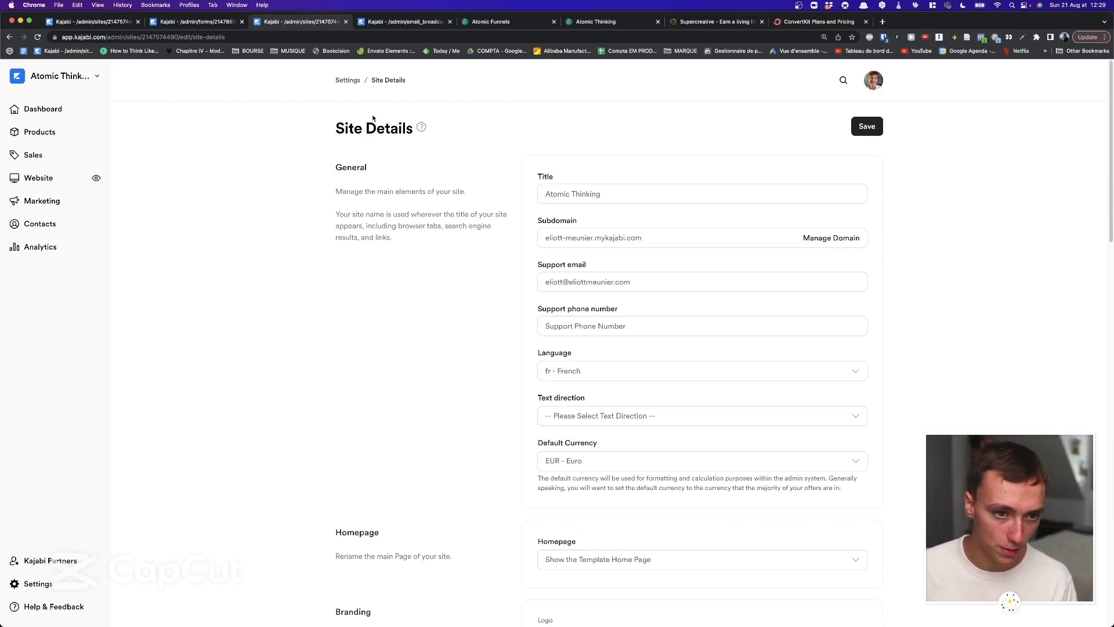
View the Domain settings with the connected atomicthinking.fr custom domain, then go back to Settings.
left_click(348, 80)
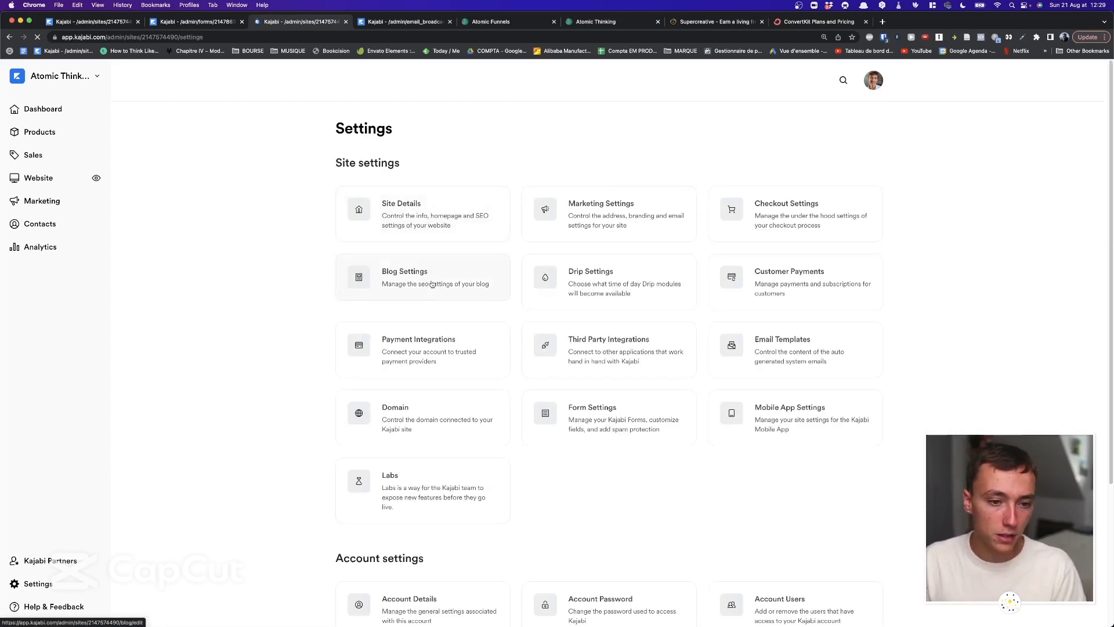
left_click(422, 414)
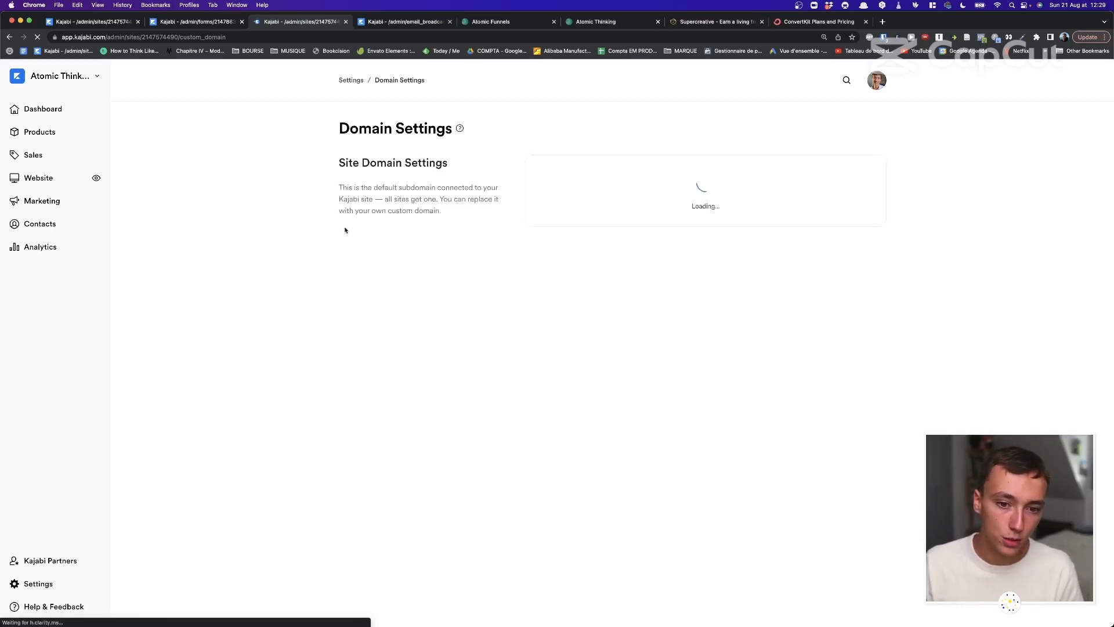
mouse_move(561, 177)
left_mouse_down()
mouse_move(640, 178)
mouse_move(575, 174)
left_mouse_up()
left_click(575, 174)
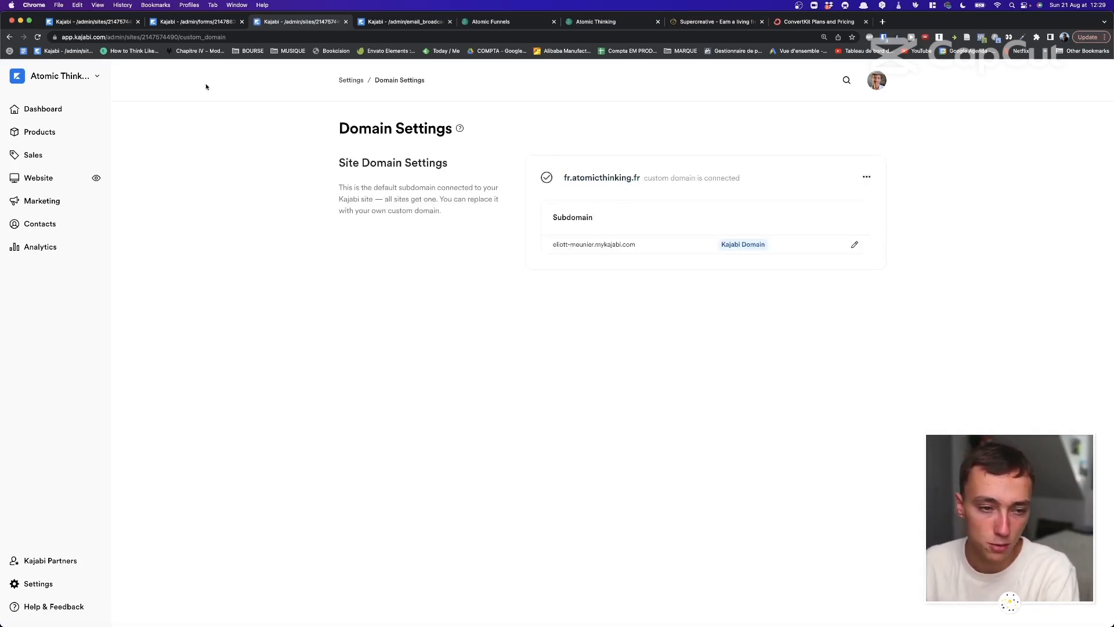
left_click(351, 80)
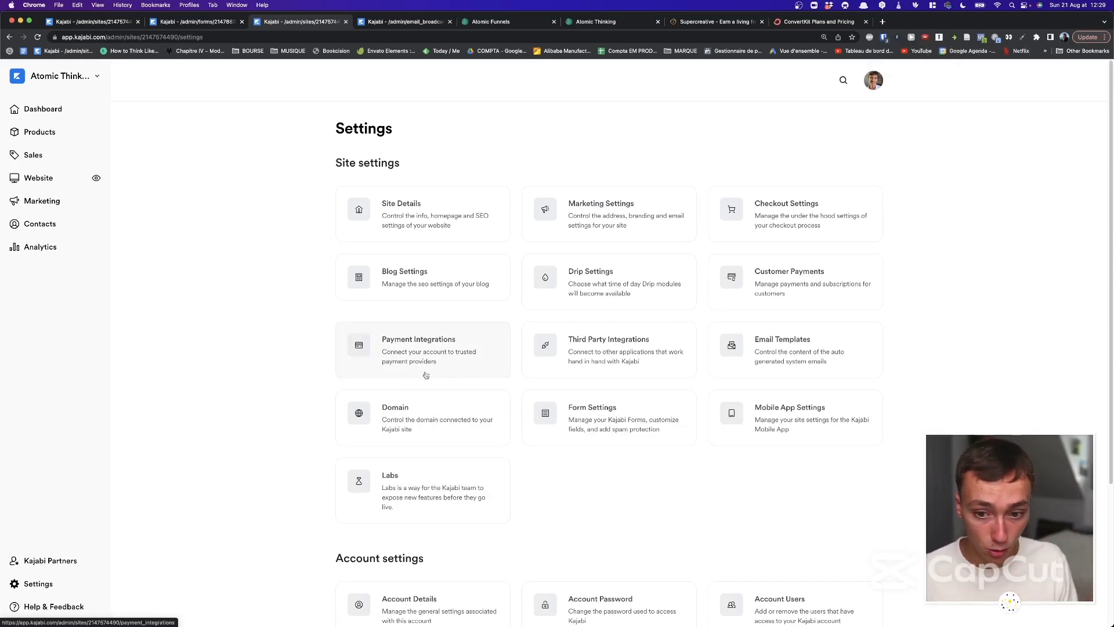
left_click(755, 360)
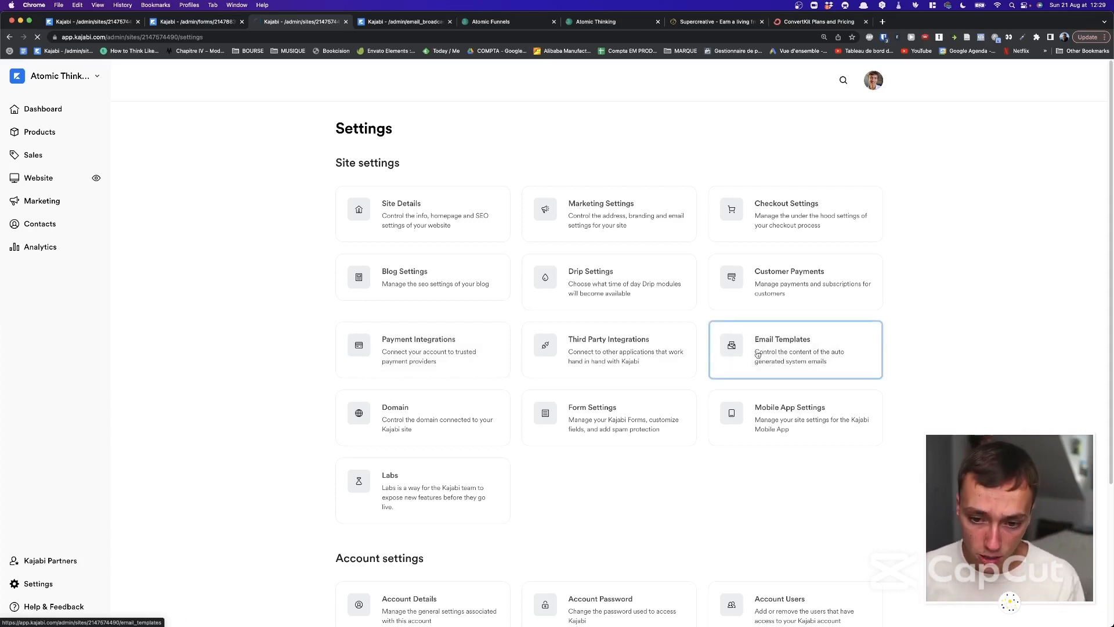
scroll(753, 186, "down", 5)
scroll(753, 186, "down", 8)
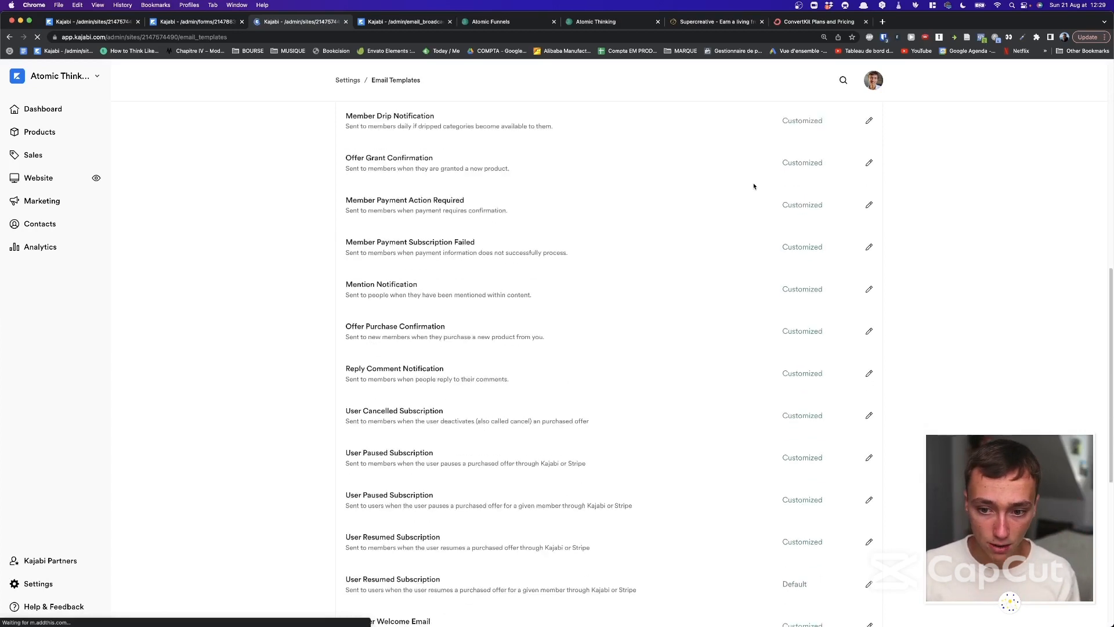
scroll(754, 186, "up", 15)
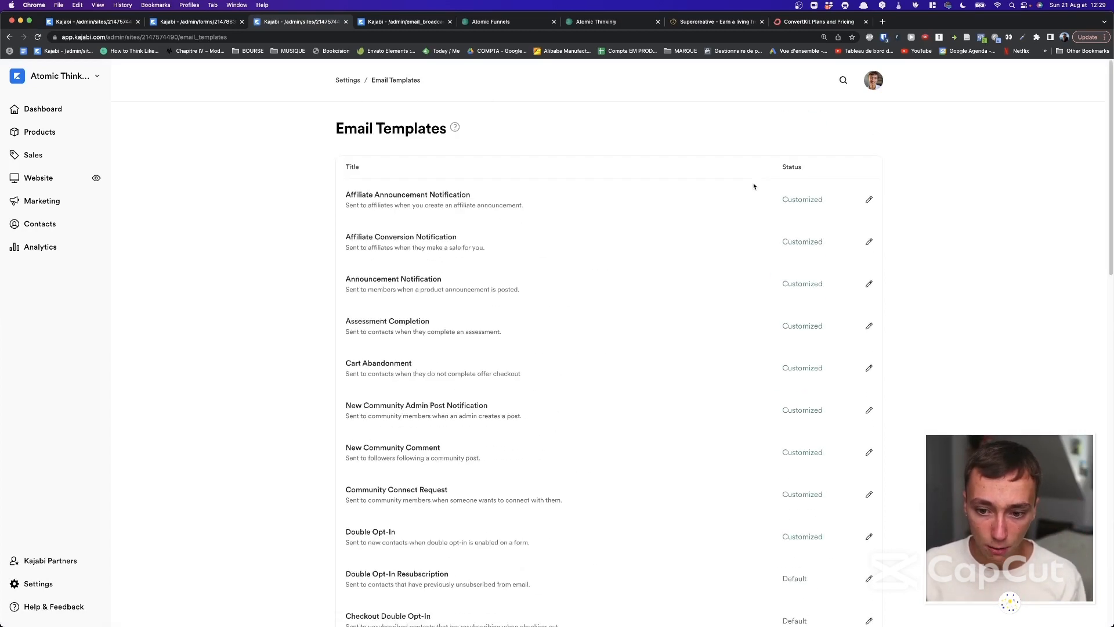
left_click(348, 80)
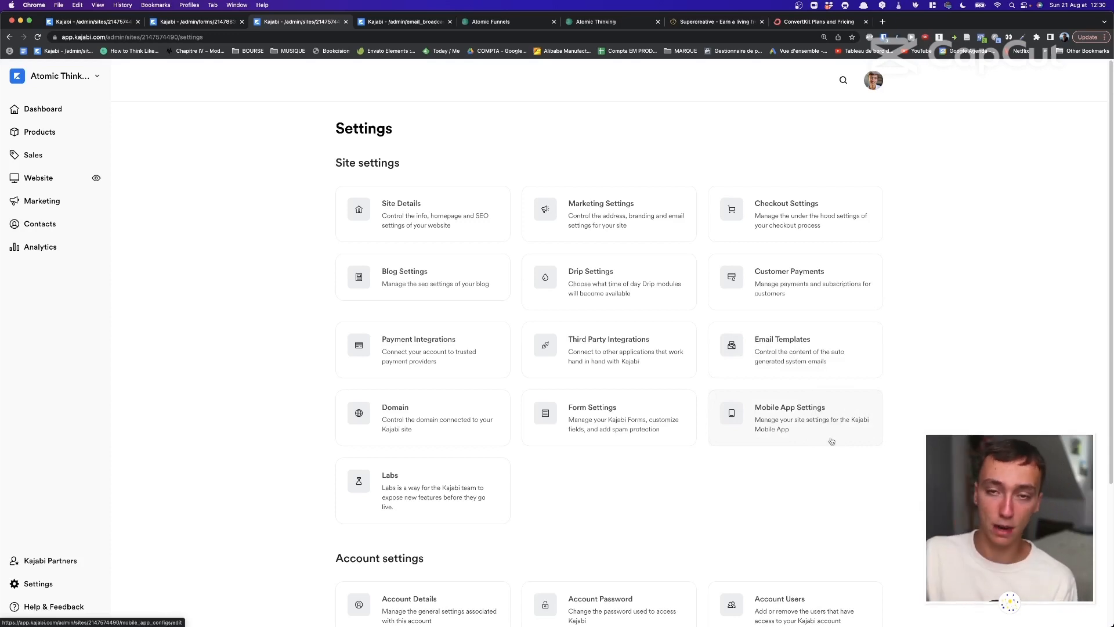
scroll(832, 441, "down", 5)
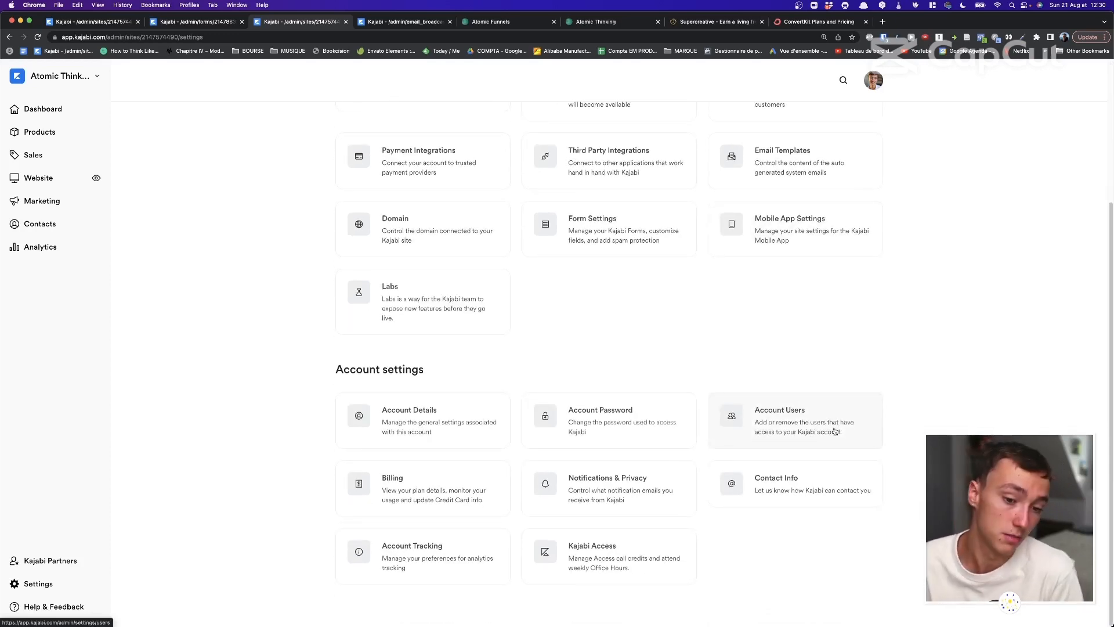
scroll(834, 431, "up", 5)
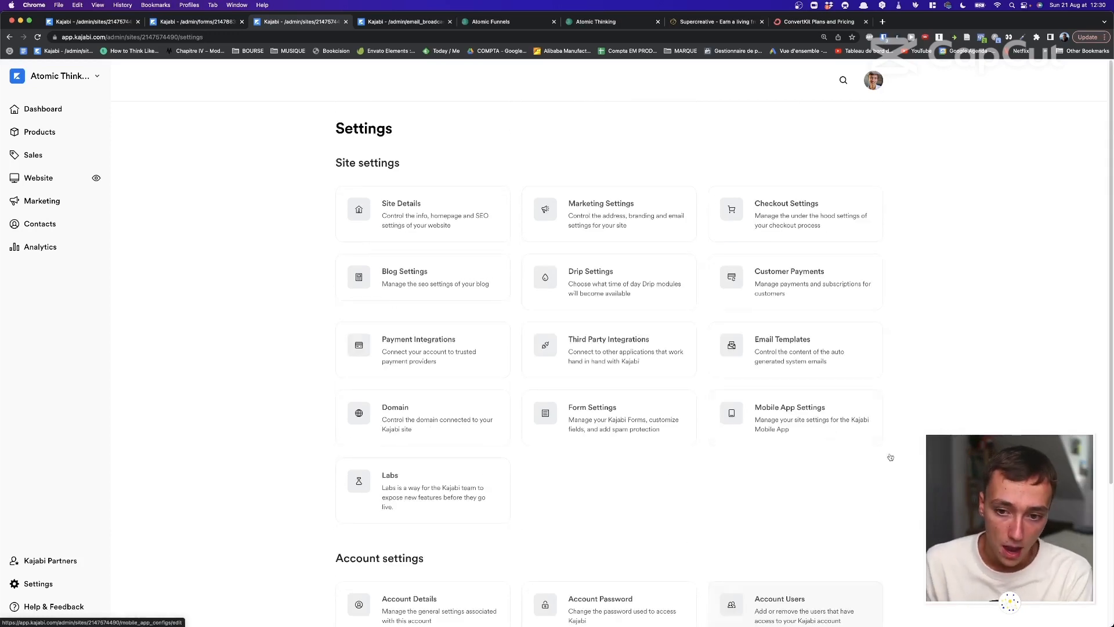
left_click_drag(889, 457, 256, 128)
left_click(256, 130)
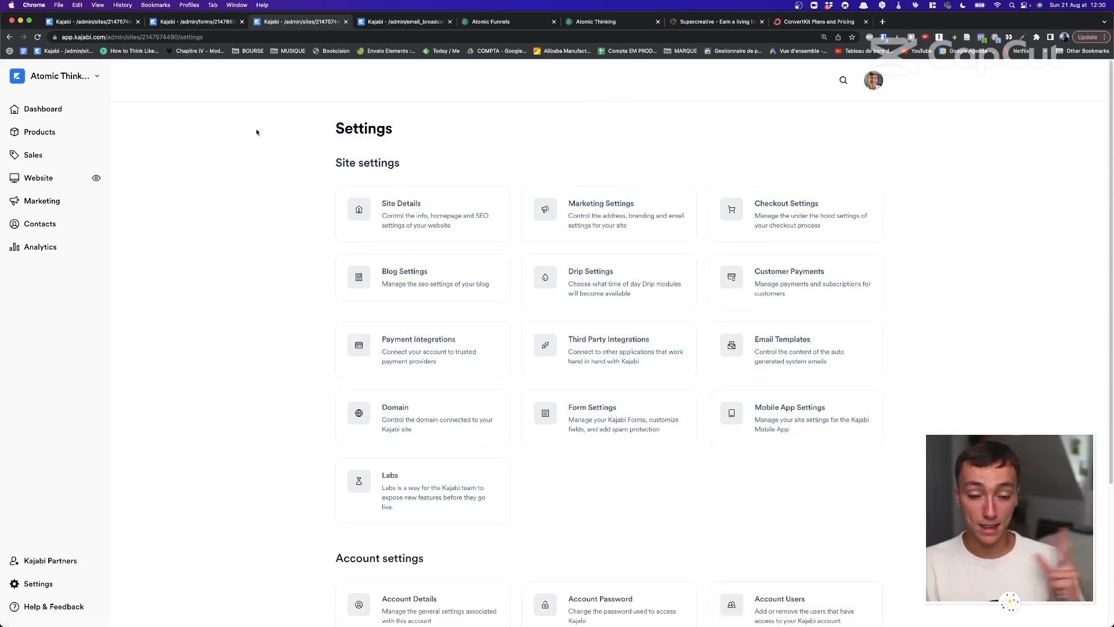